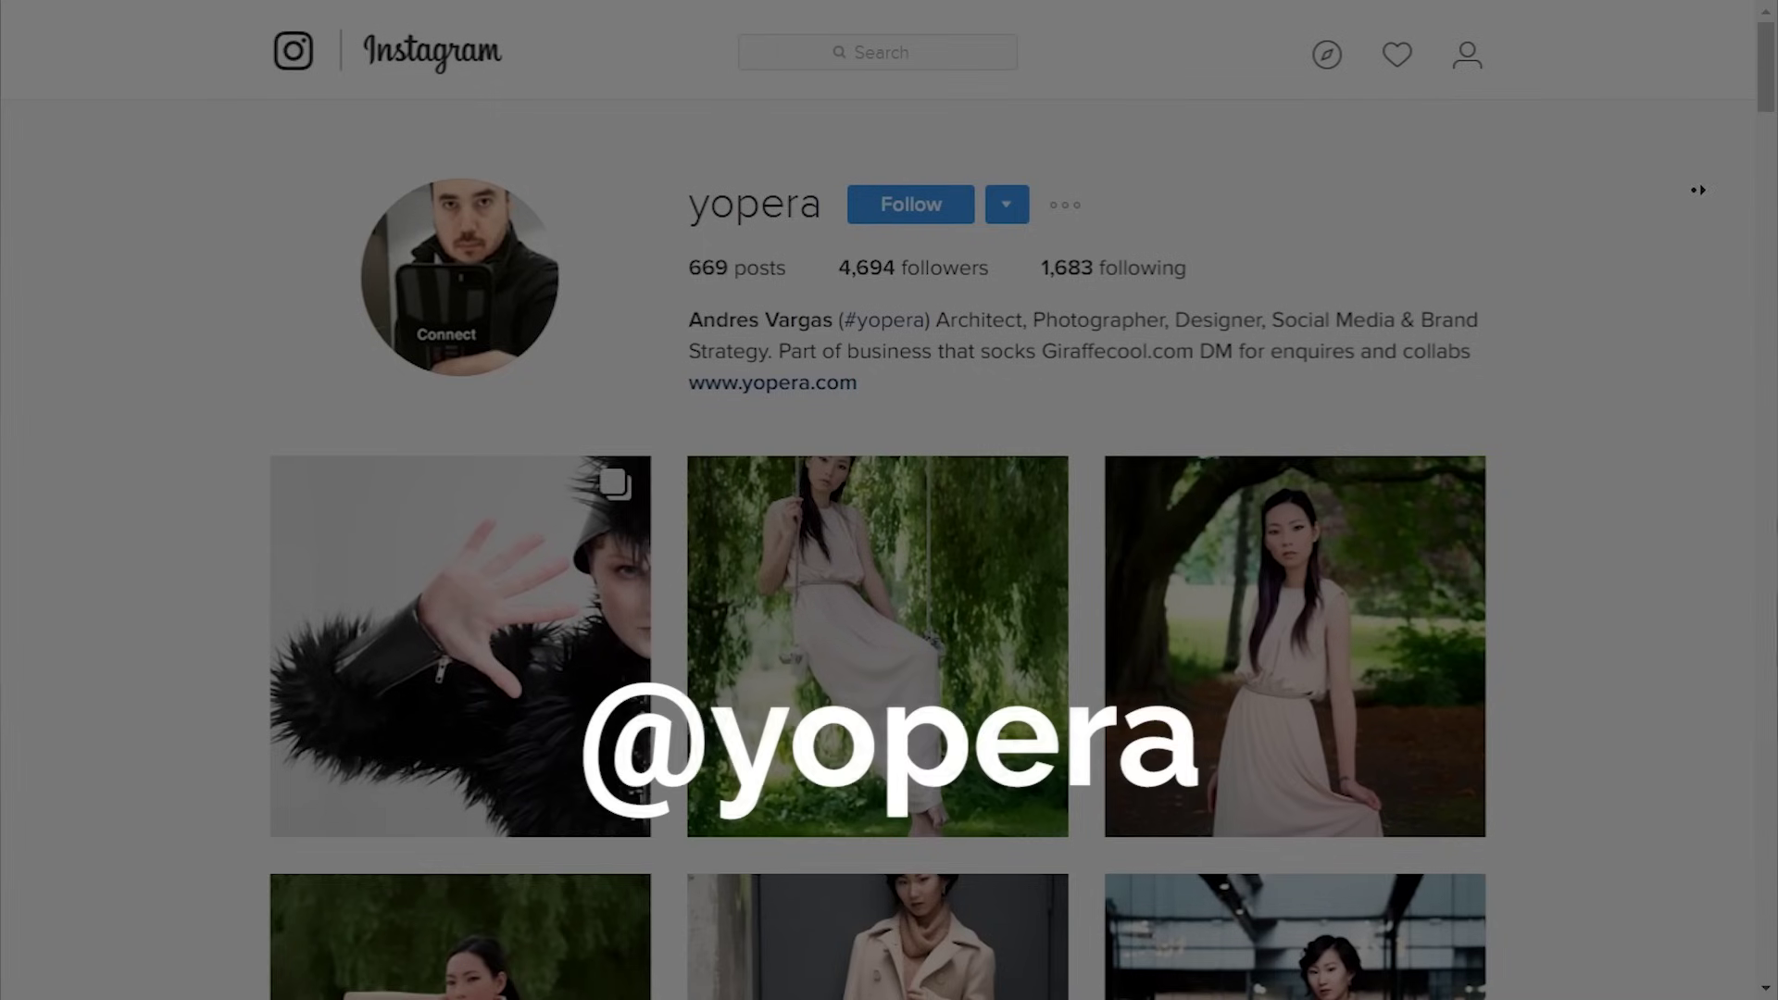
pyautogui.scroll(-7, 1697, 231)
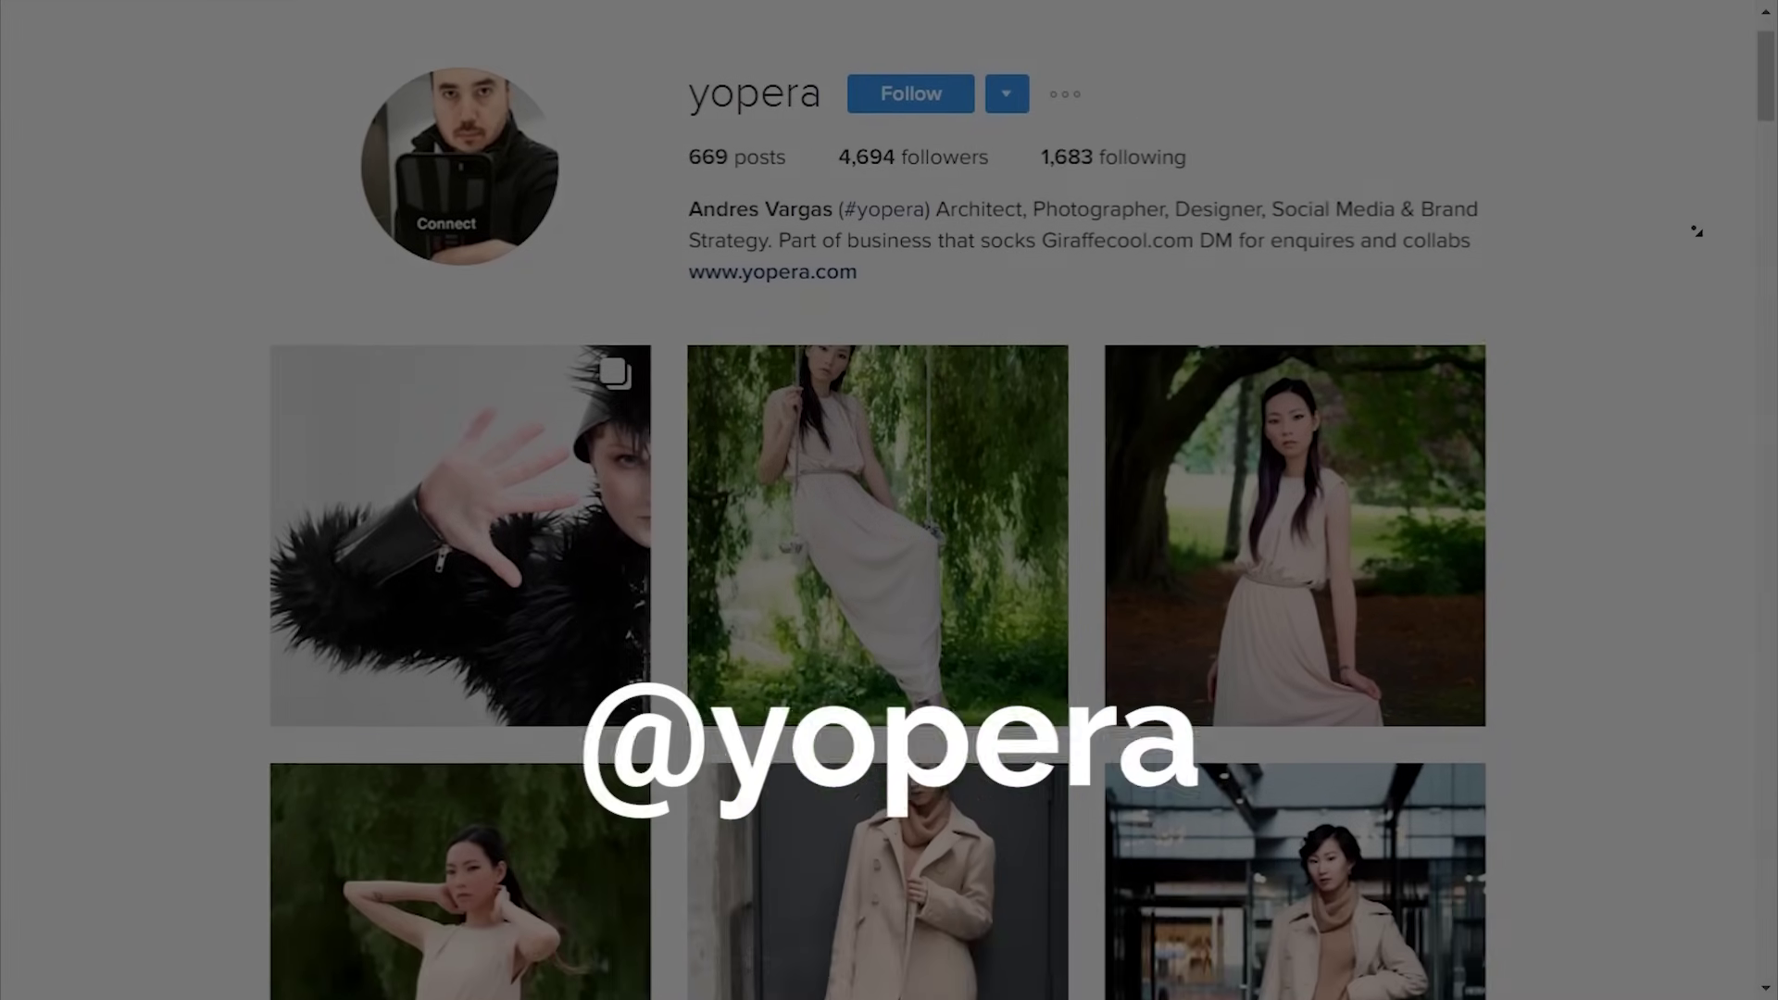
pyautogui.scroll(-10, 1696, 230)
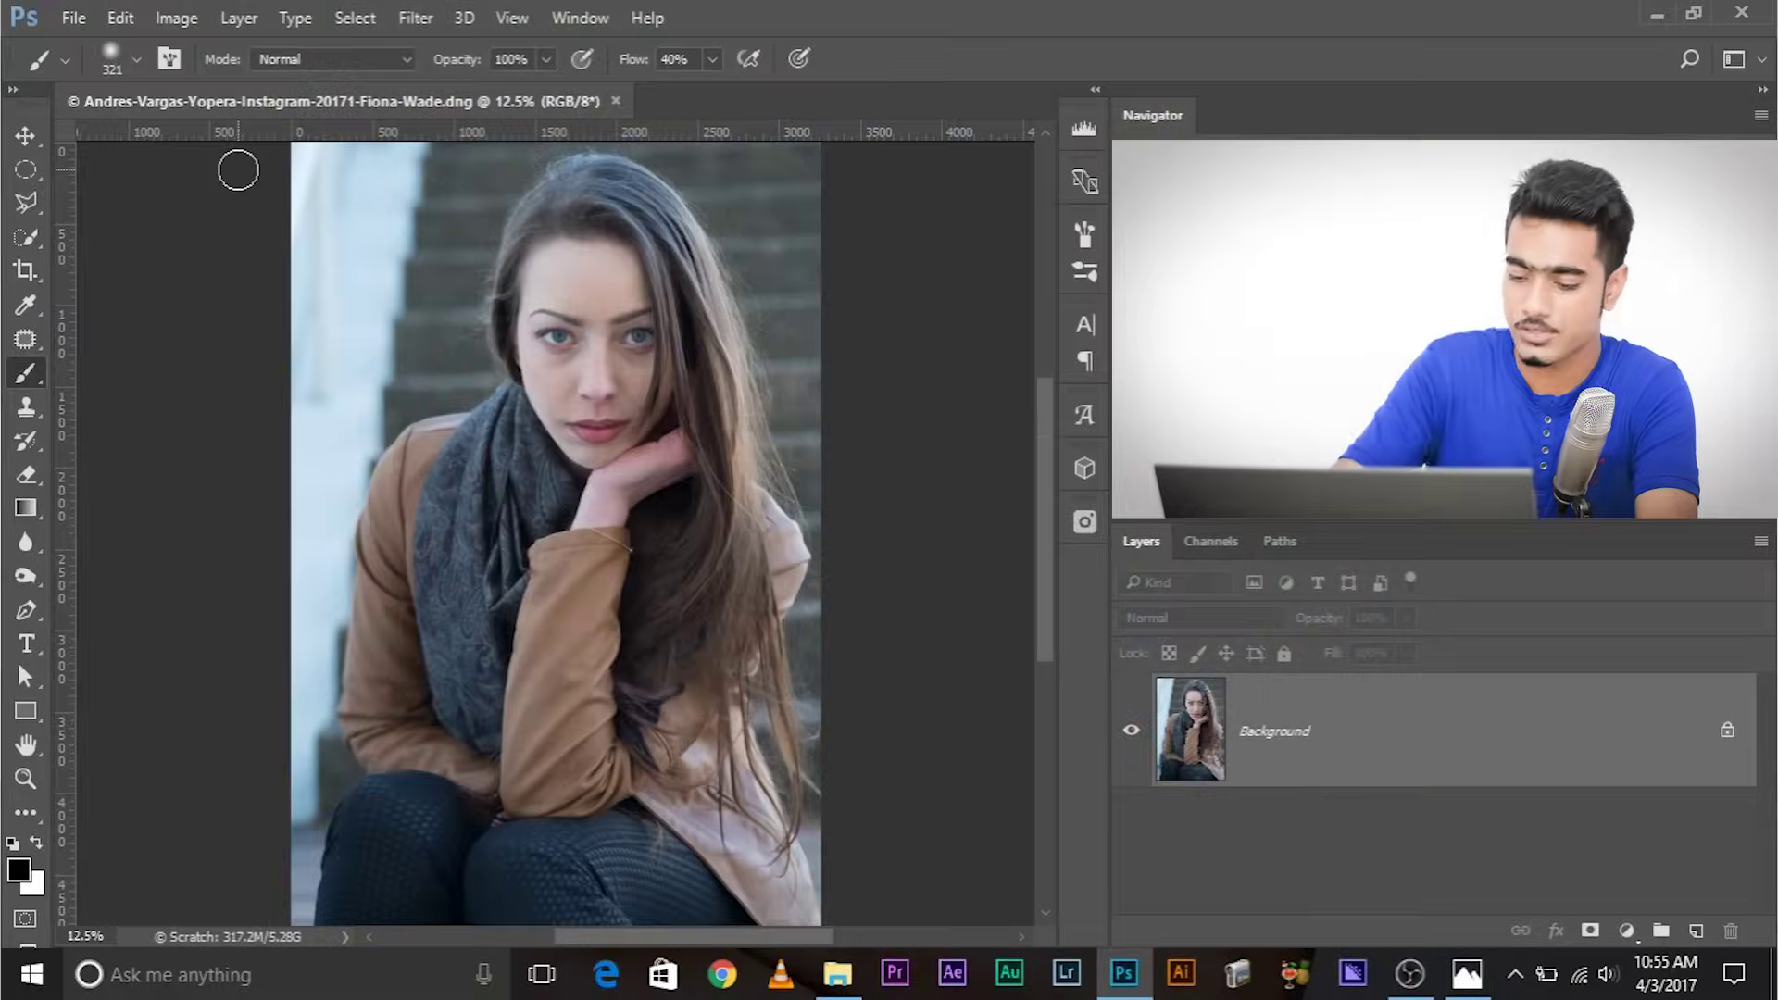
# Duplicate the Background layer of the portrait to work on a separate copy
pyautogui.hotkey('ctrl', '+')
pyautogui.hotkey('ctrl', '+')
pyautogui.hotkey('ctrl', '+')
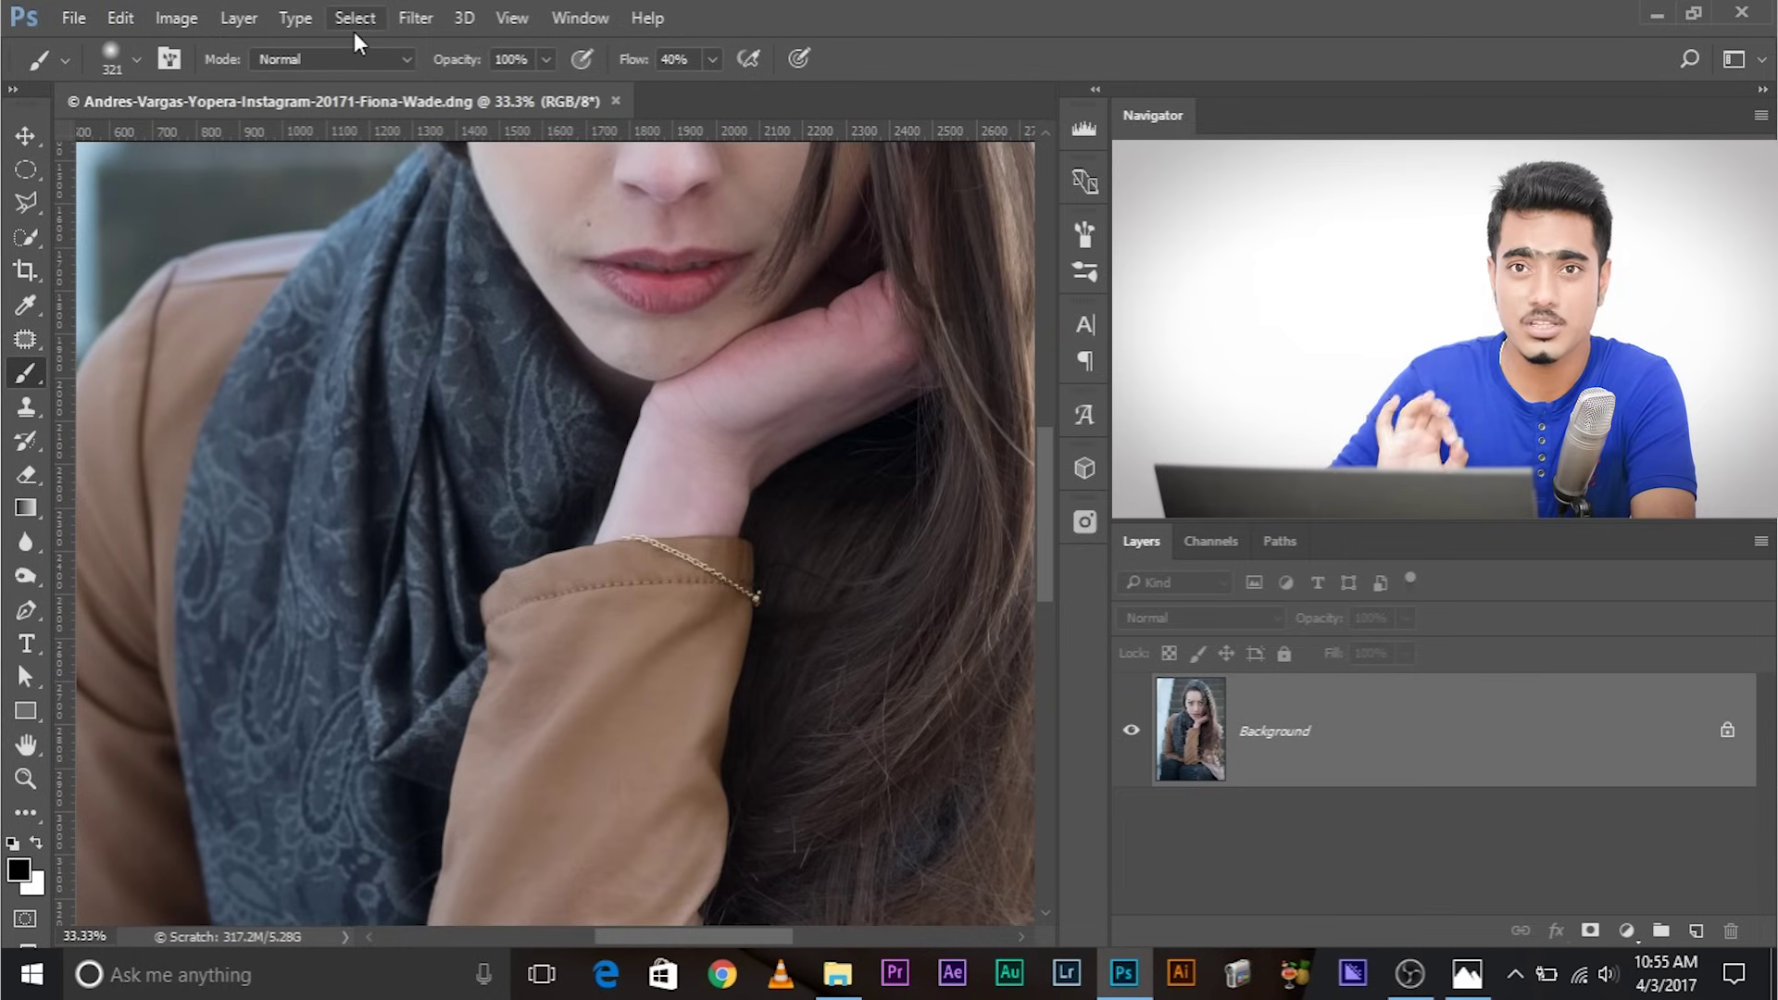
pyautogui.hotkey('ctrl', '+')
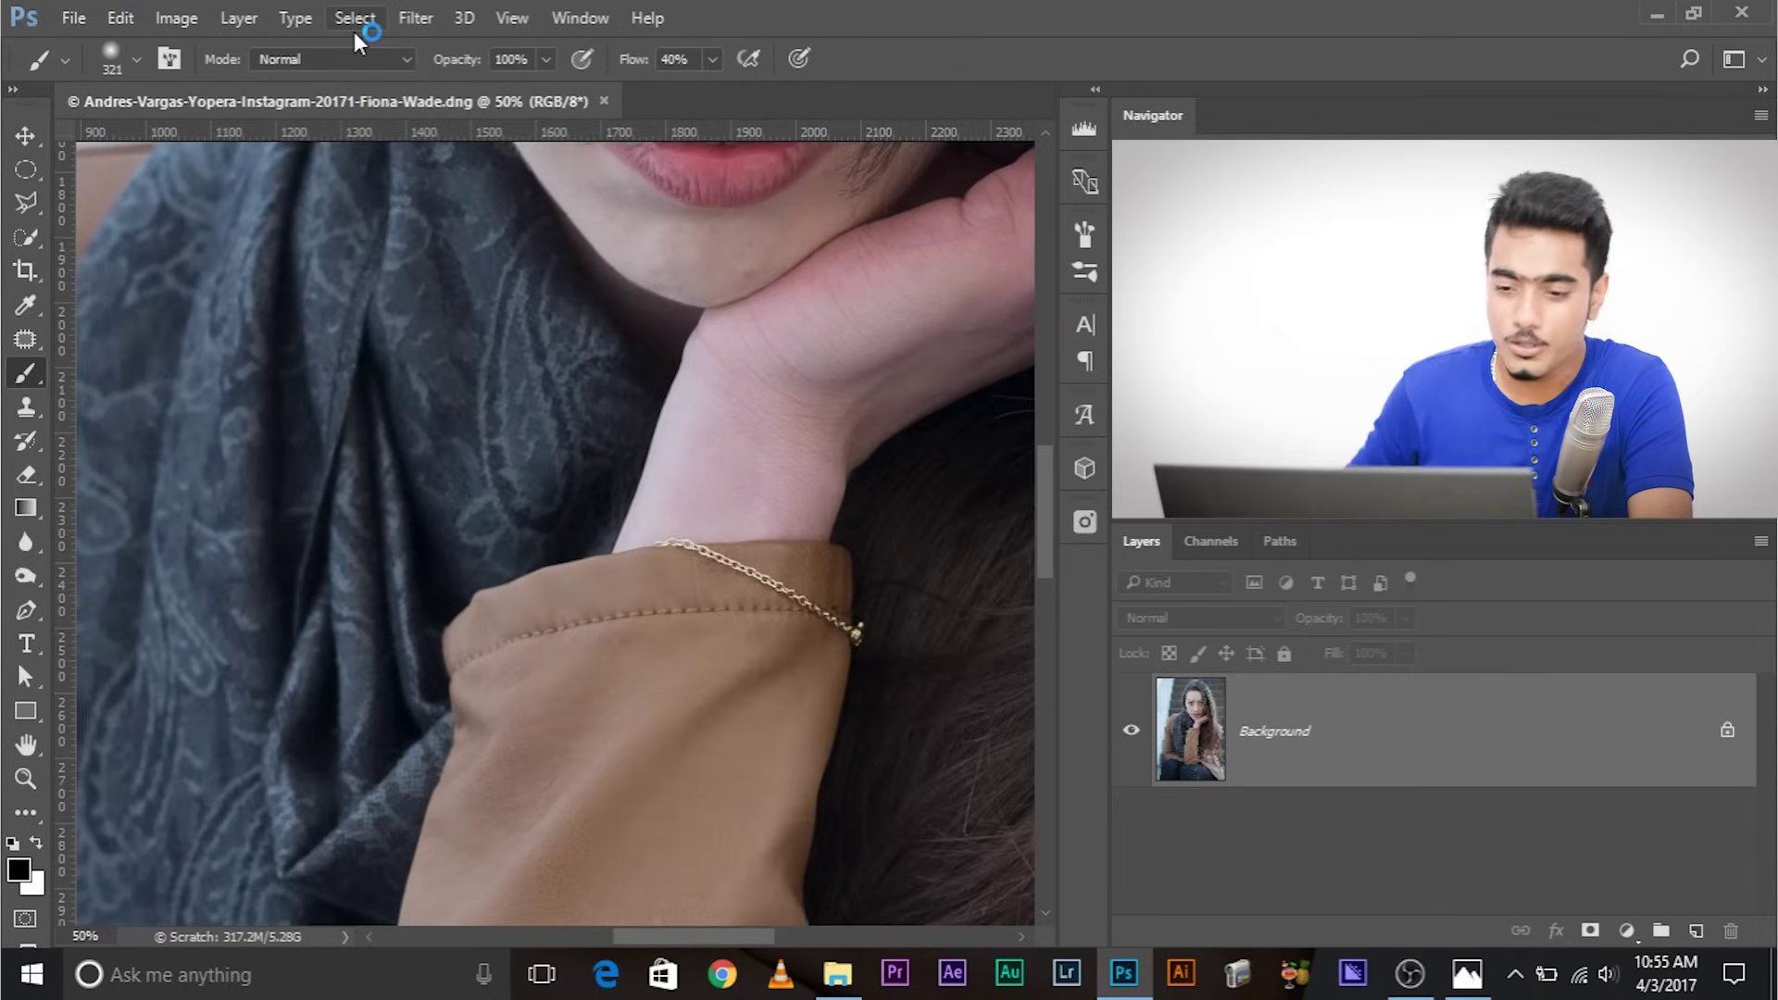
pyautogui.moveTo(635, 397); pyautogui.dragTo(583, 754)
pyautogui.moveTo(730, 262); pyautogui.dragTo(689, 563)
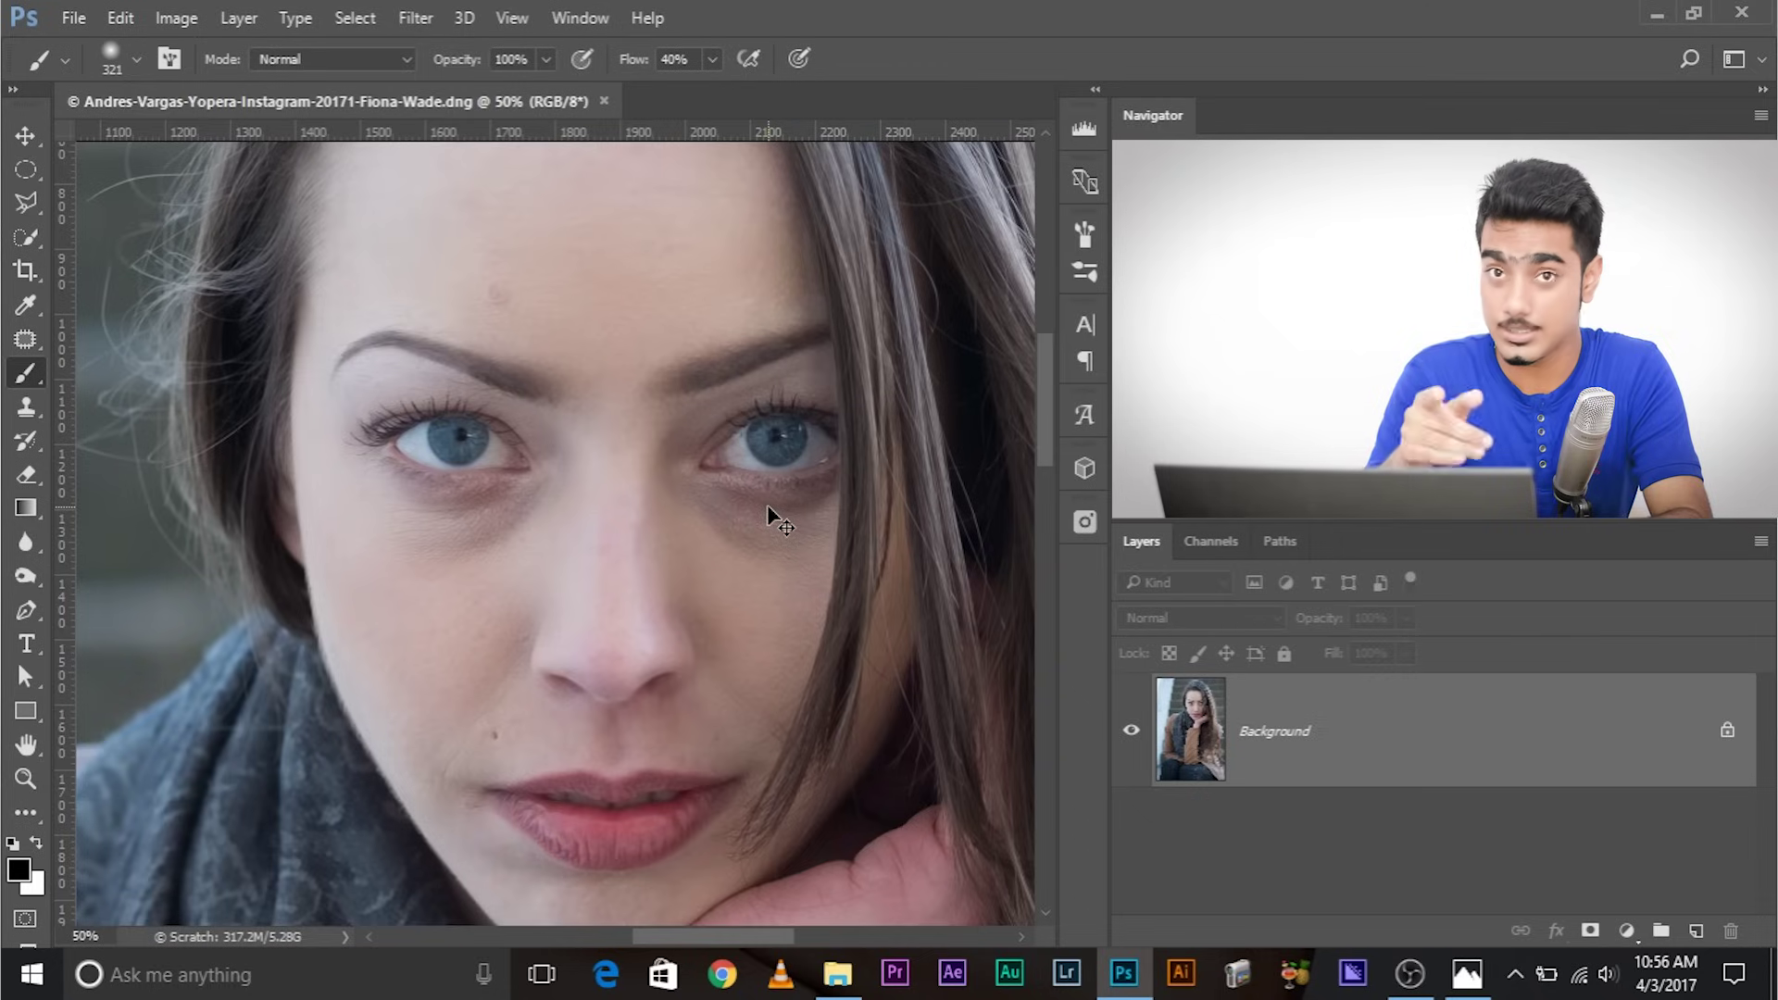
pyautogui.hotkey('ctrl', 'j')
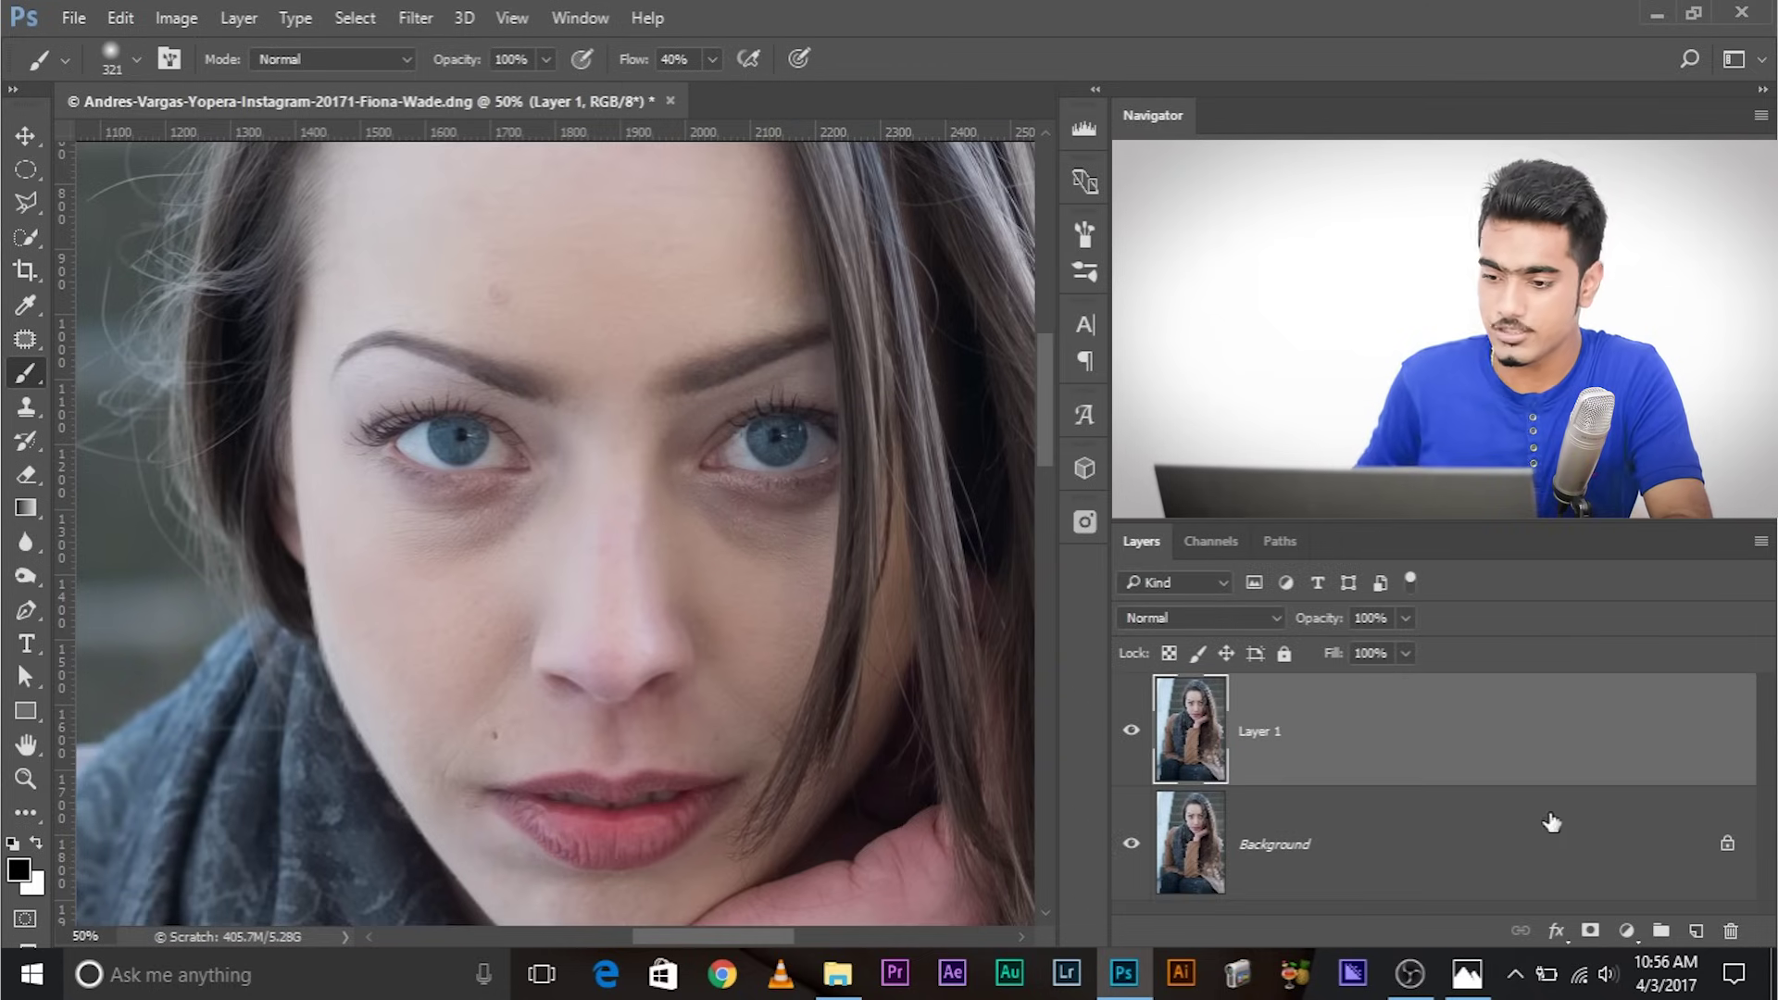
pyautogui.hotkey('ctrl', 'alt', 'z')
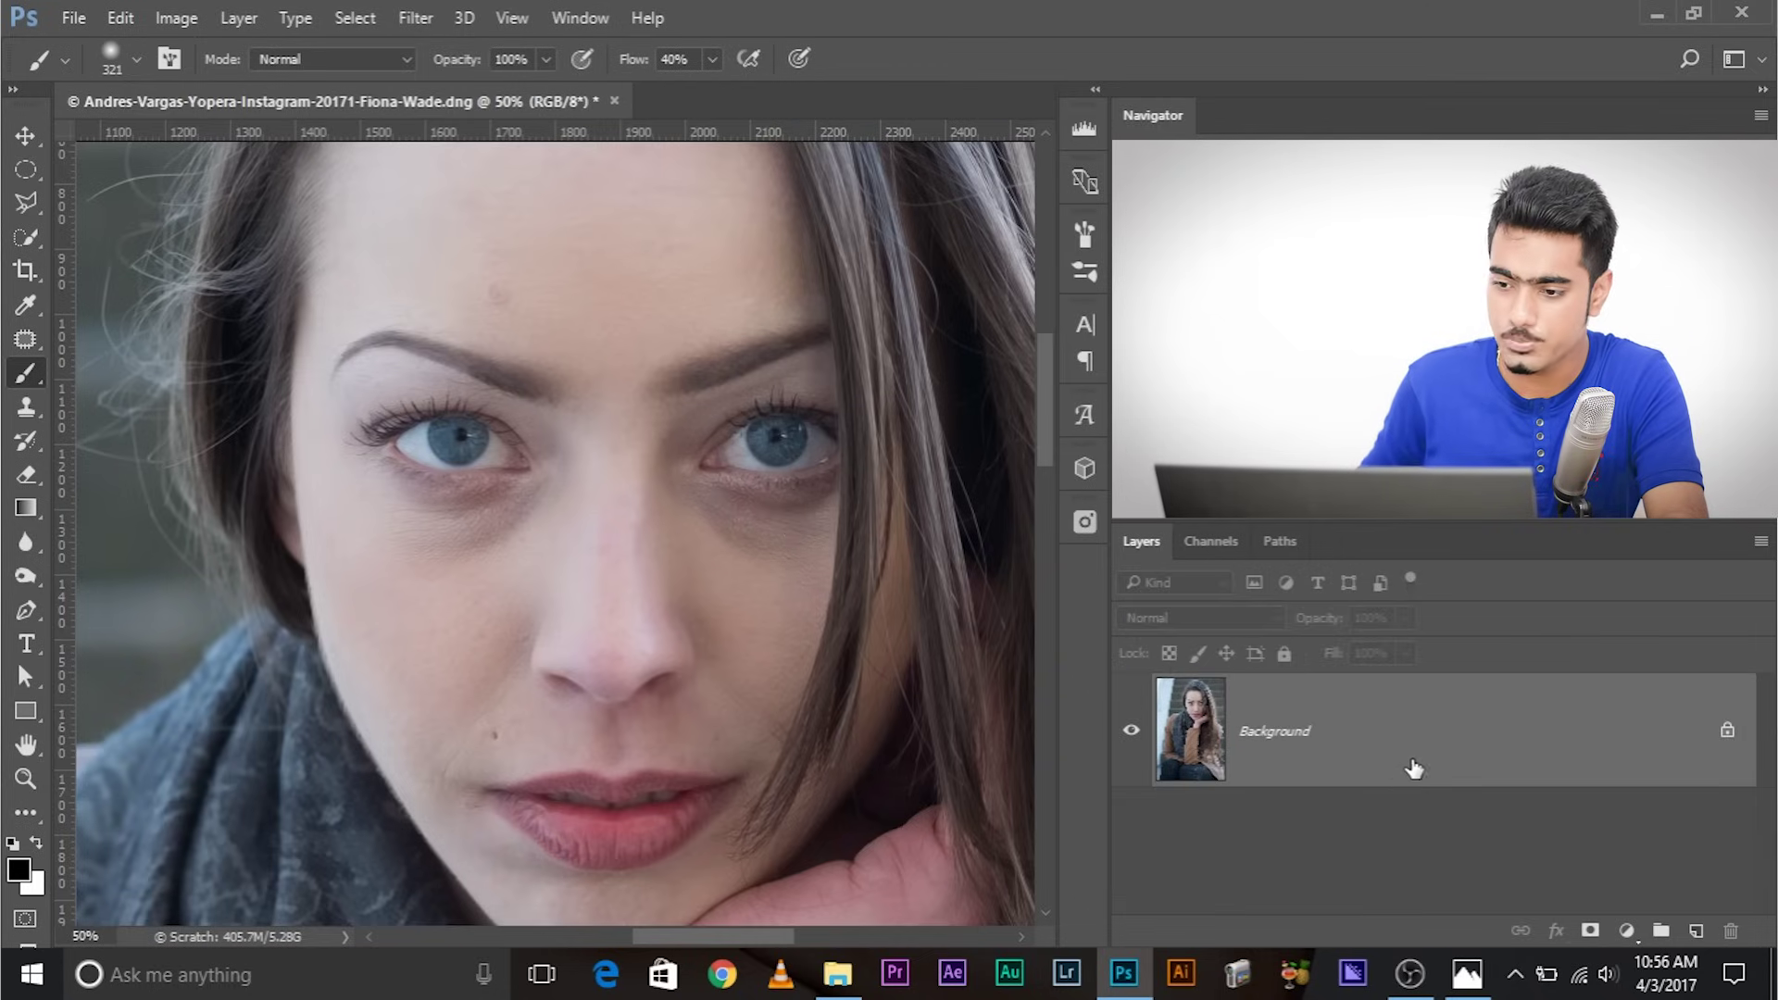
pyautogui.moveTo(1380, 727); pyautogui.dragTo(1700, 930)
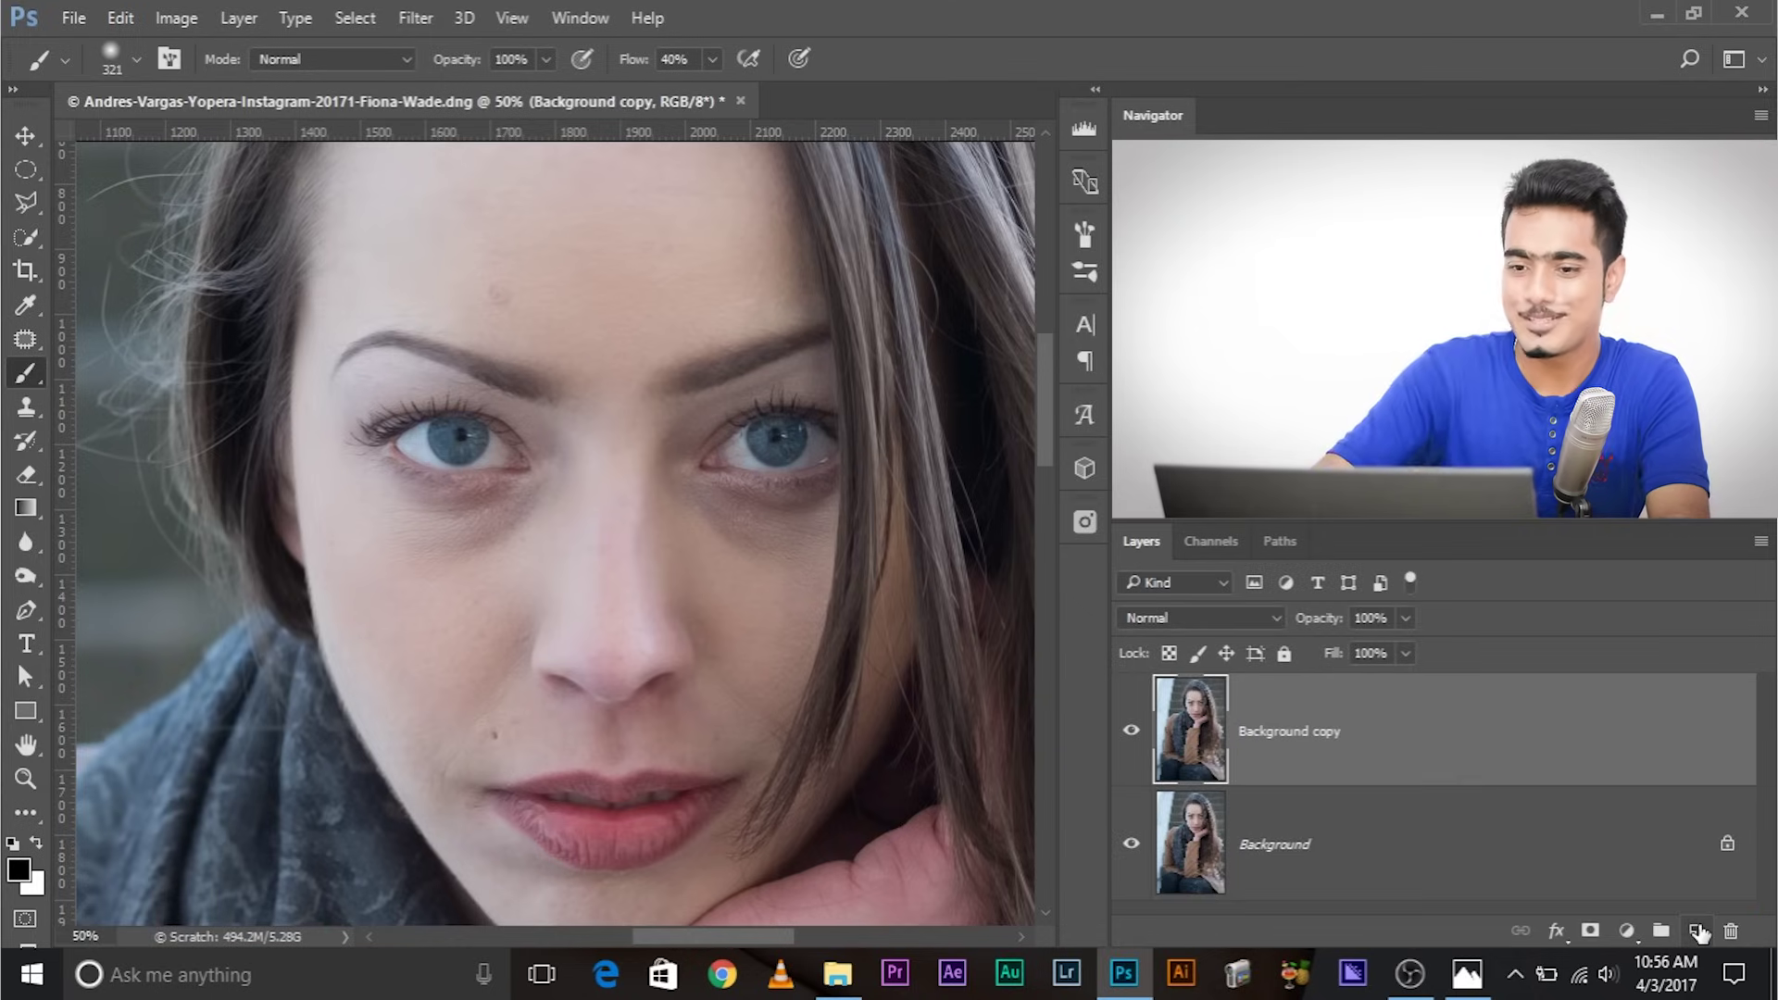
# Rename the duplicated layer to "Eye Bags"
pyautogui.hotkey('ctrl', '+')
pyautogui.hotkey('ctrl', '+')
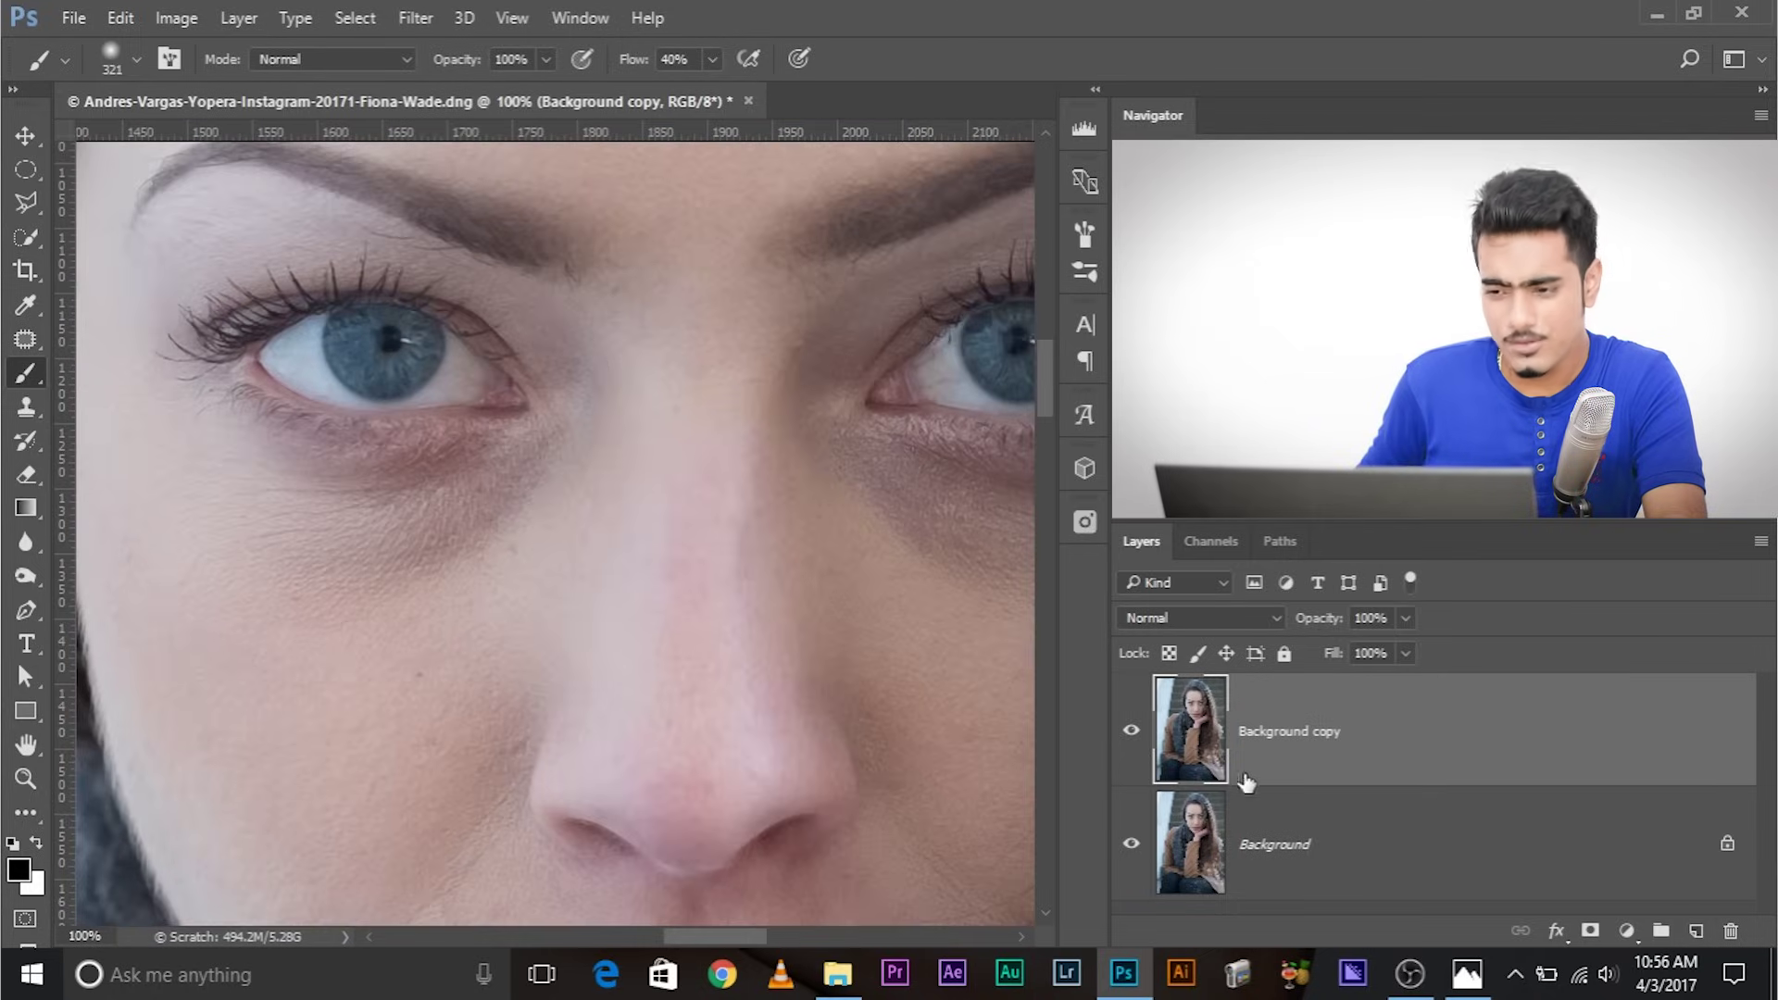
pyautogui.doubleClick(1292, 732)
pyautogui.write('E')
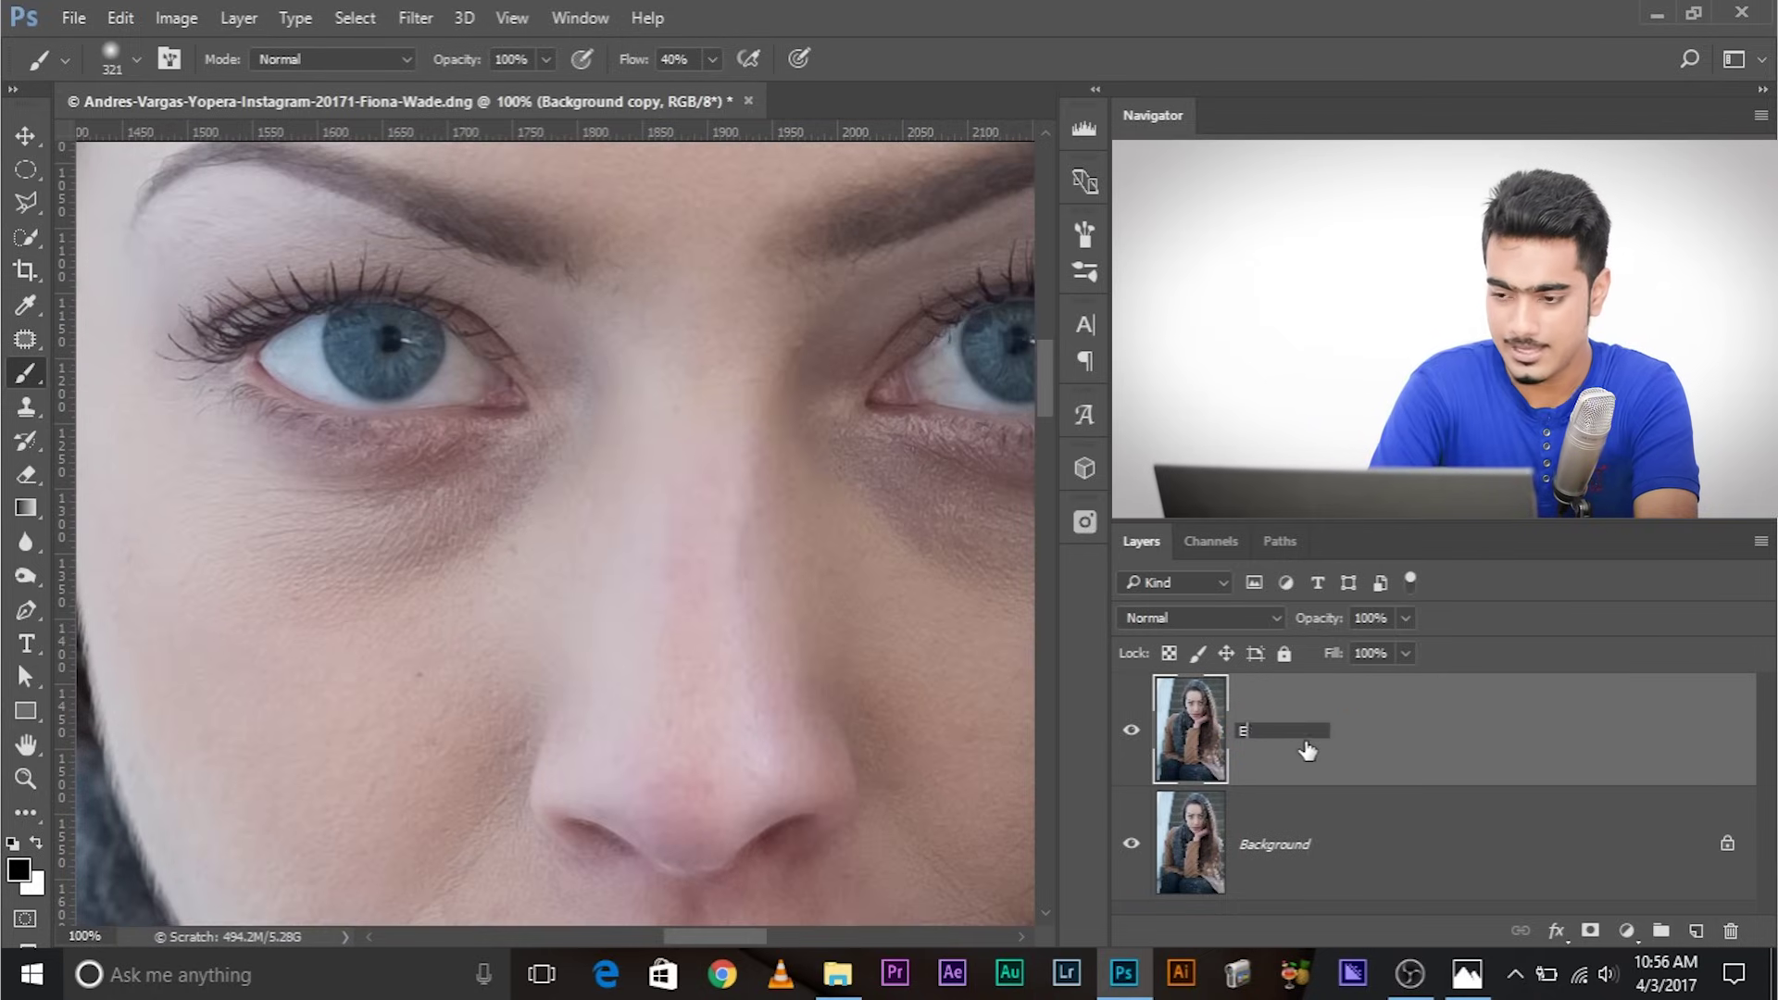
pyautogui.write('ye Bags')
pyautogui.press('Return')
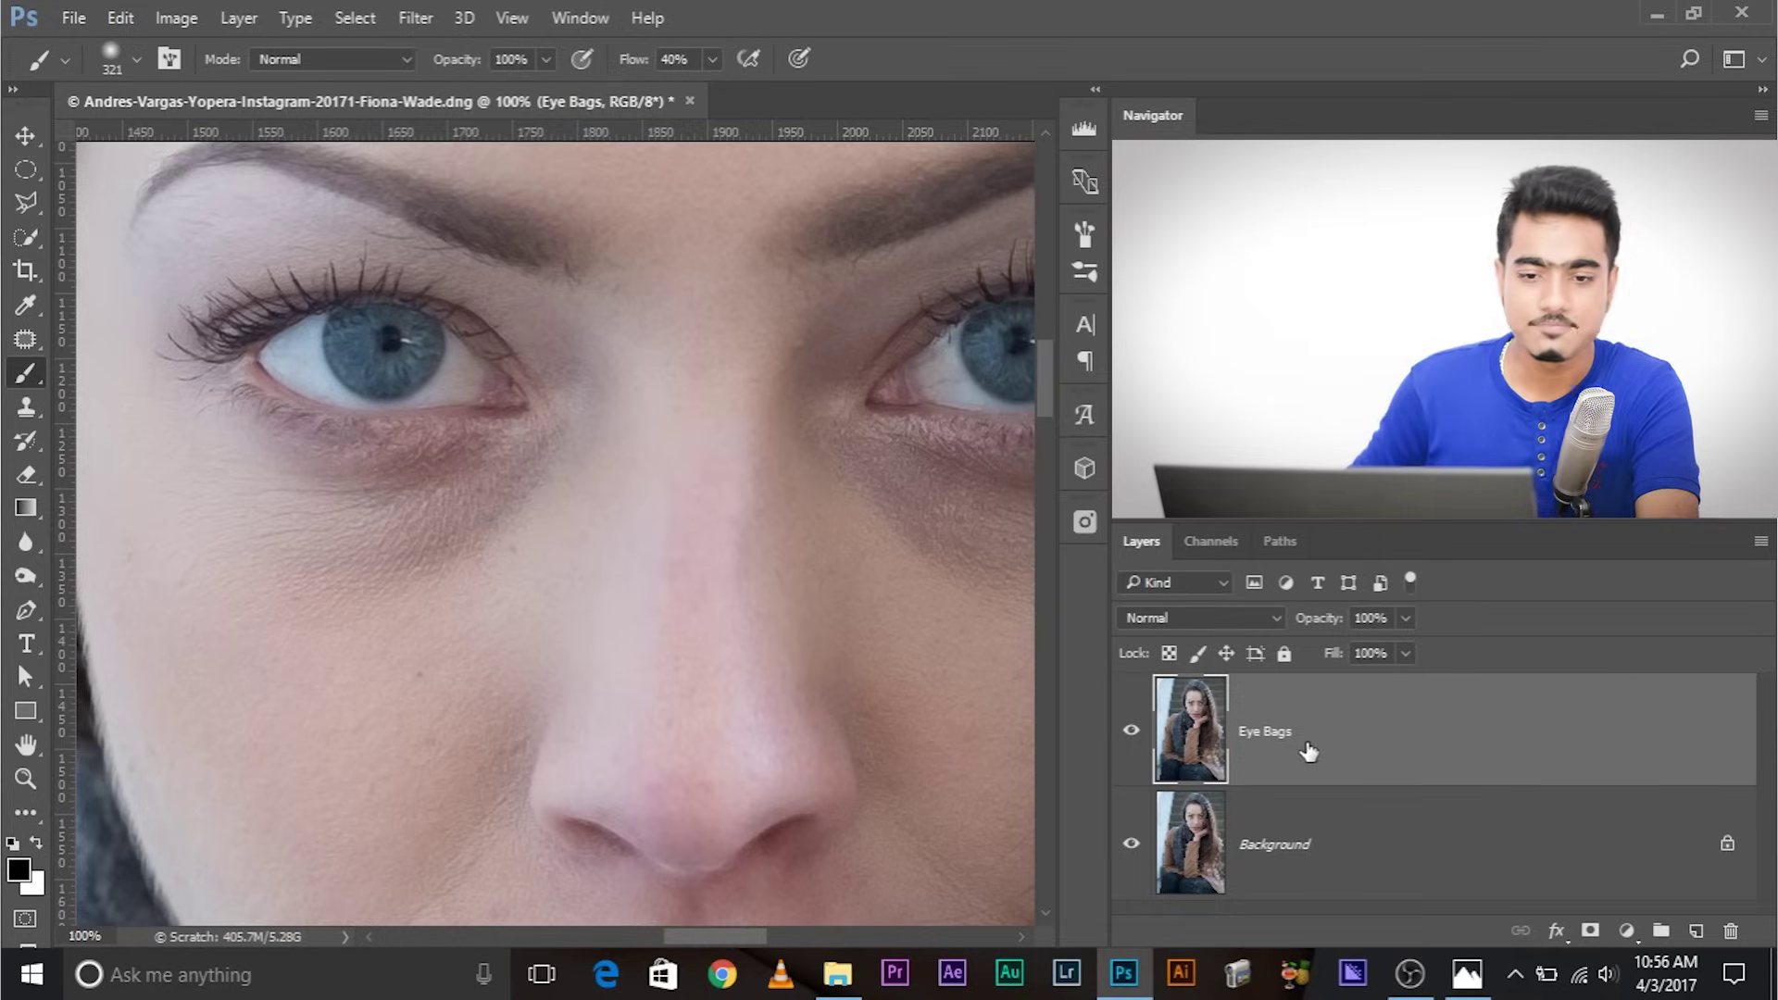
# Outline the bag under the subject's right eye with the Patch Tool, just below the lower eyelid
pyautogui.click(26, 344)
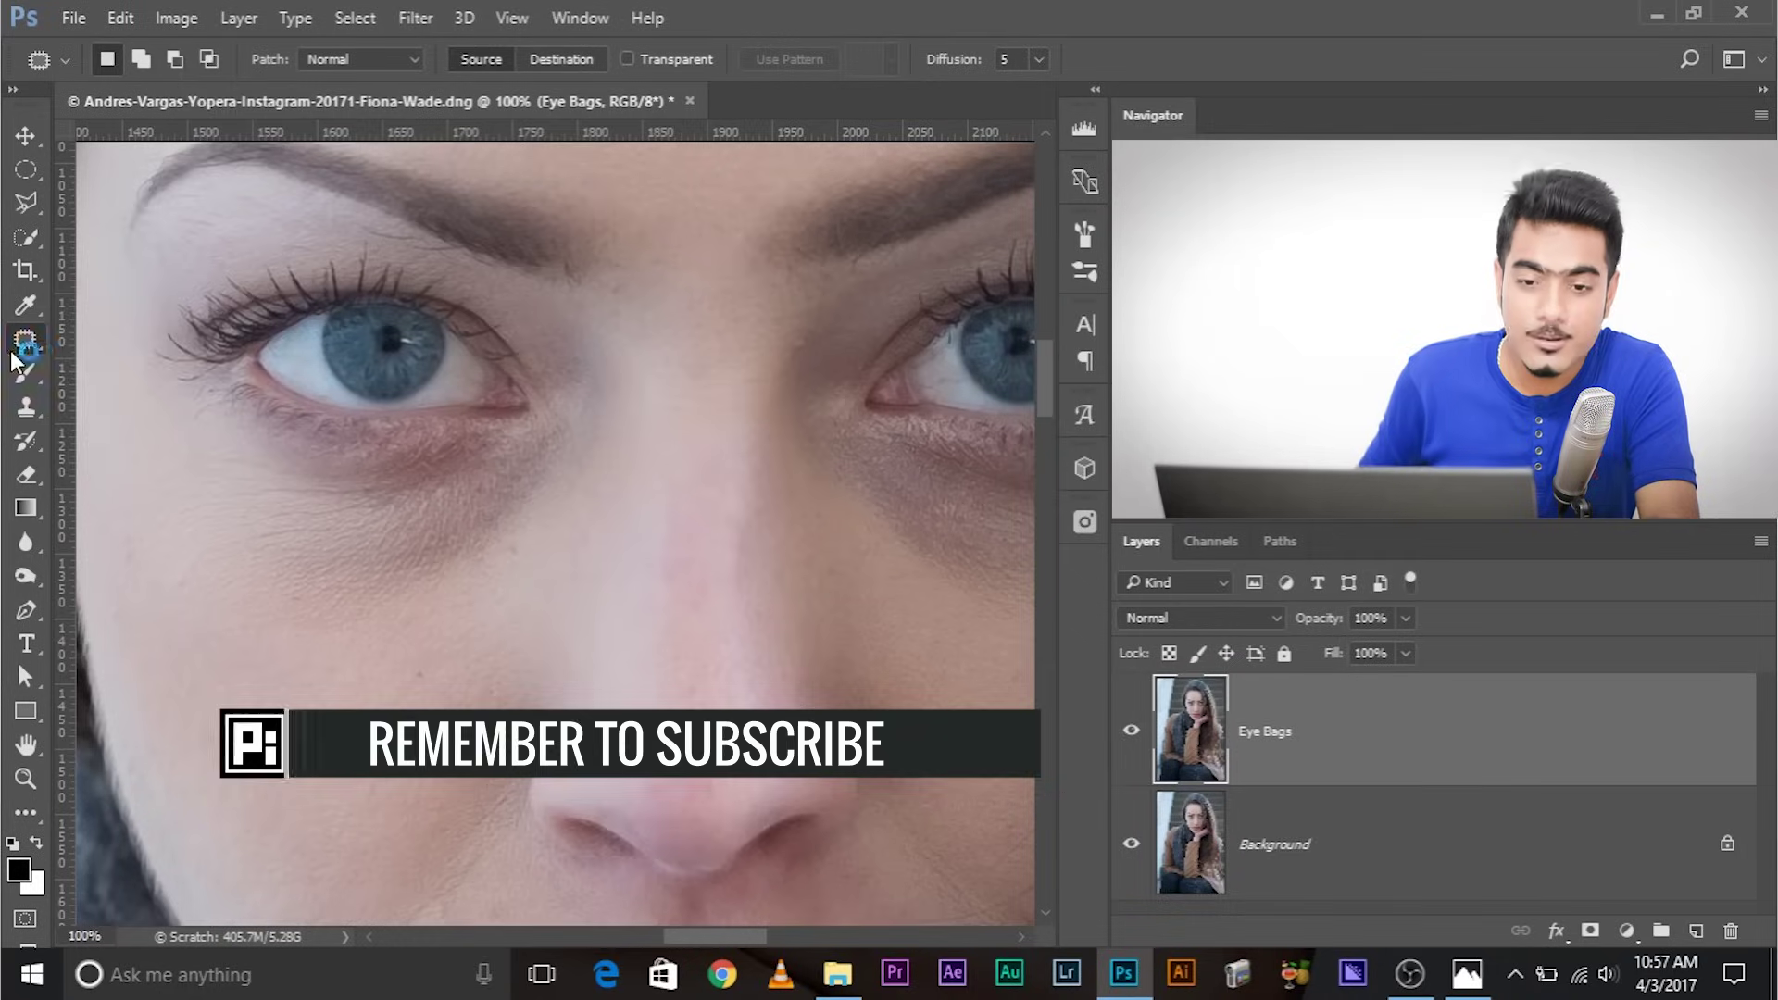
pyautogui.rightClick(26, 339)
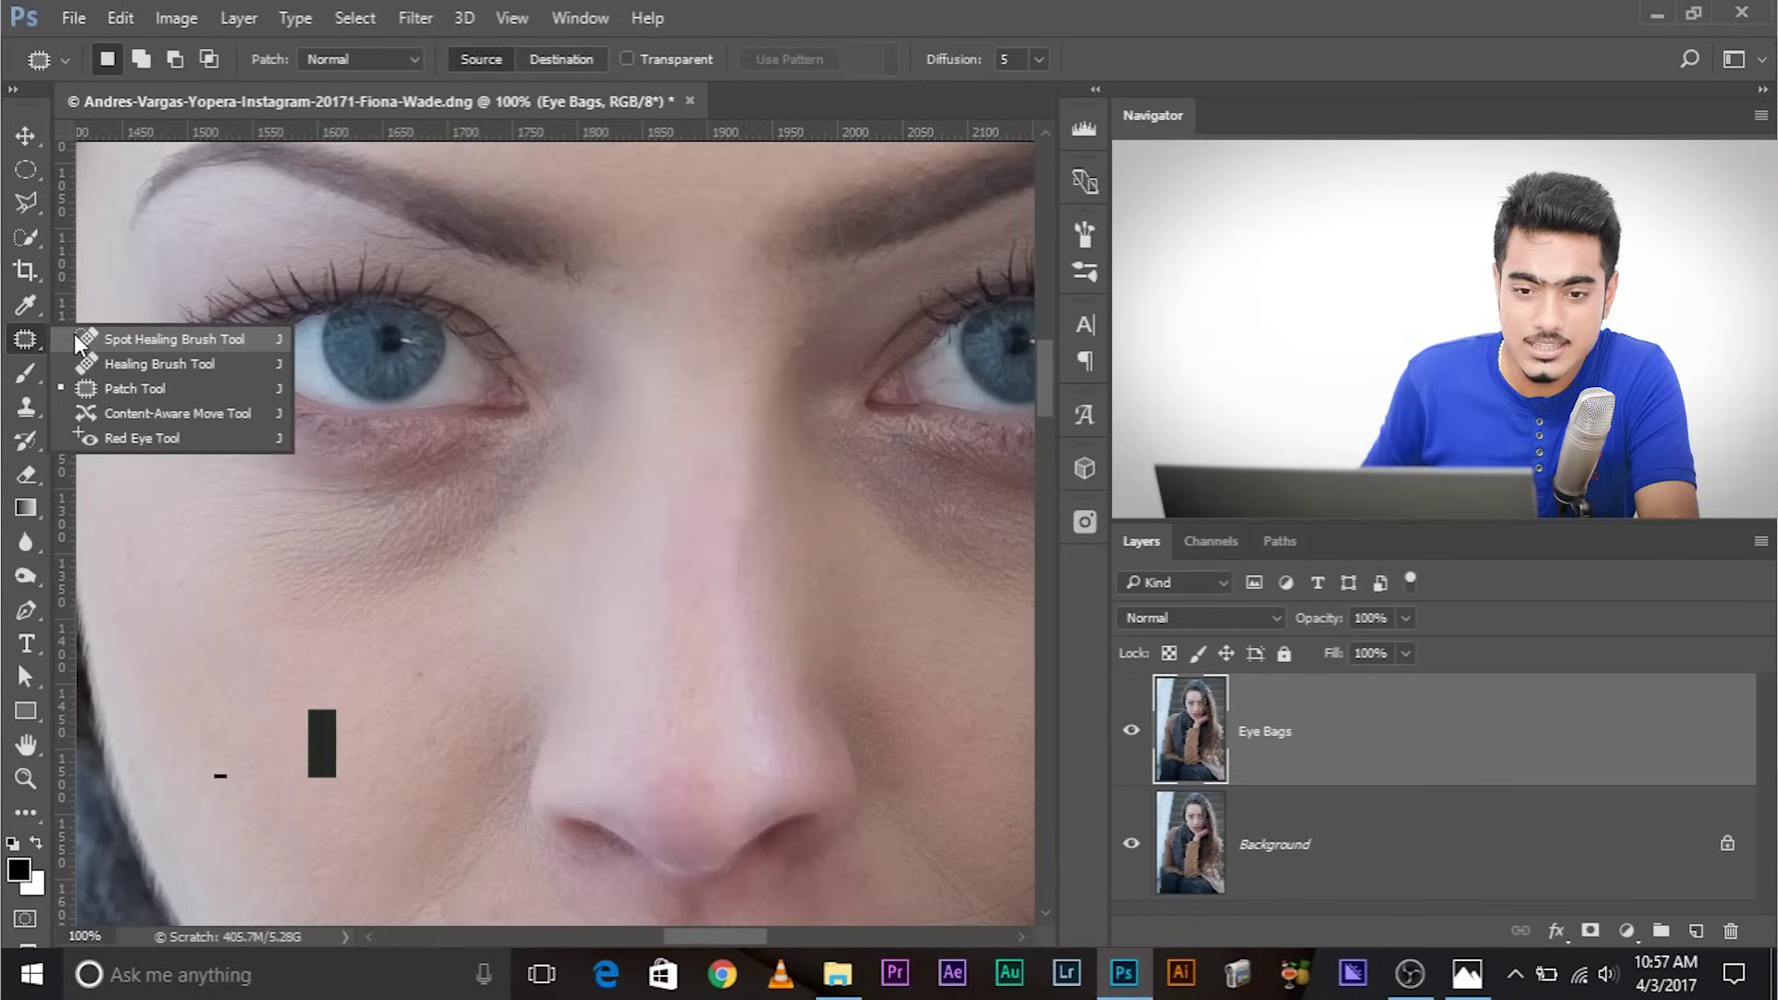
pyautogui.click(115, 388)
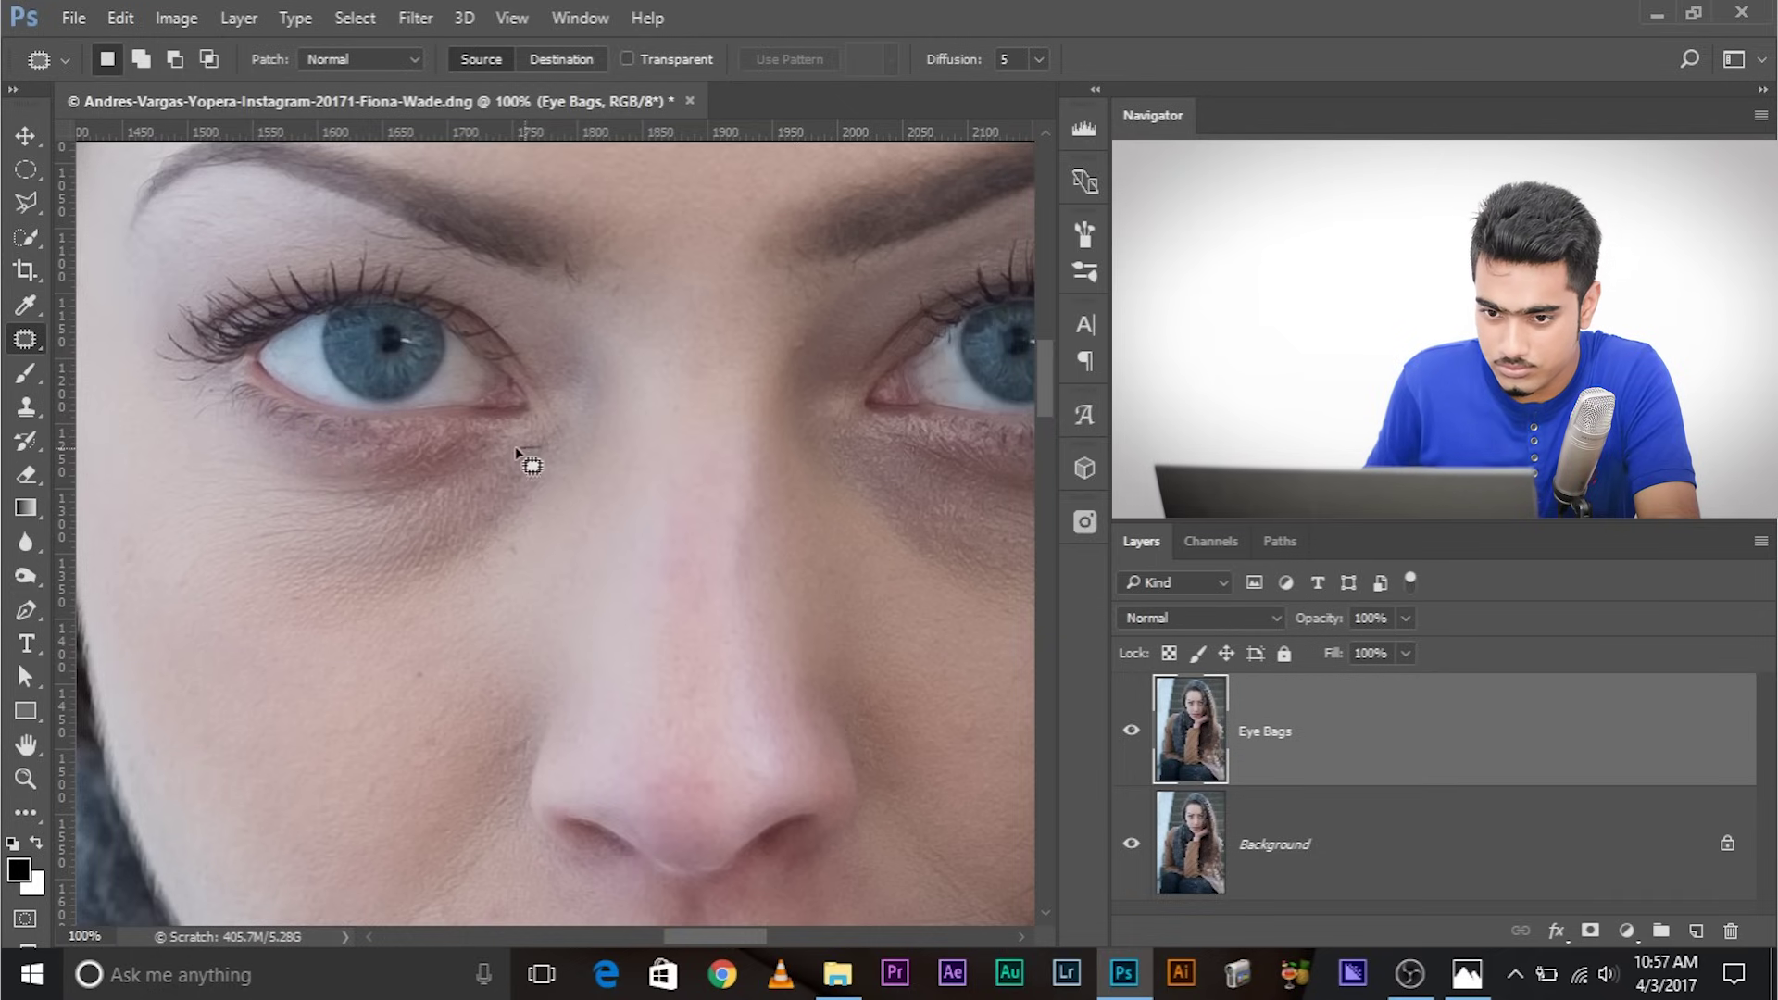
pyautogui.moveTo(443, 478); pyautogui.dragTo(392, 491)
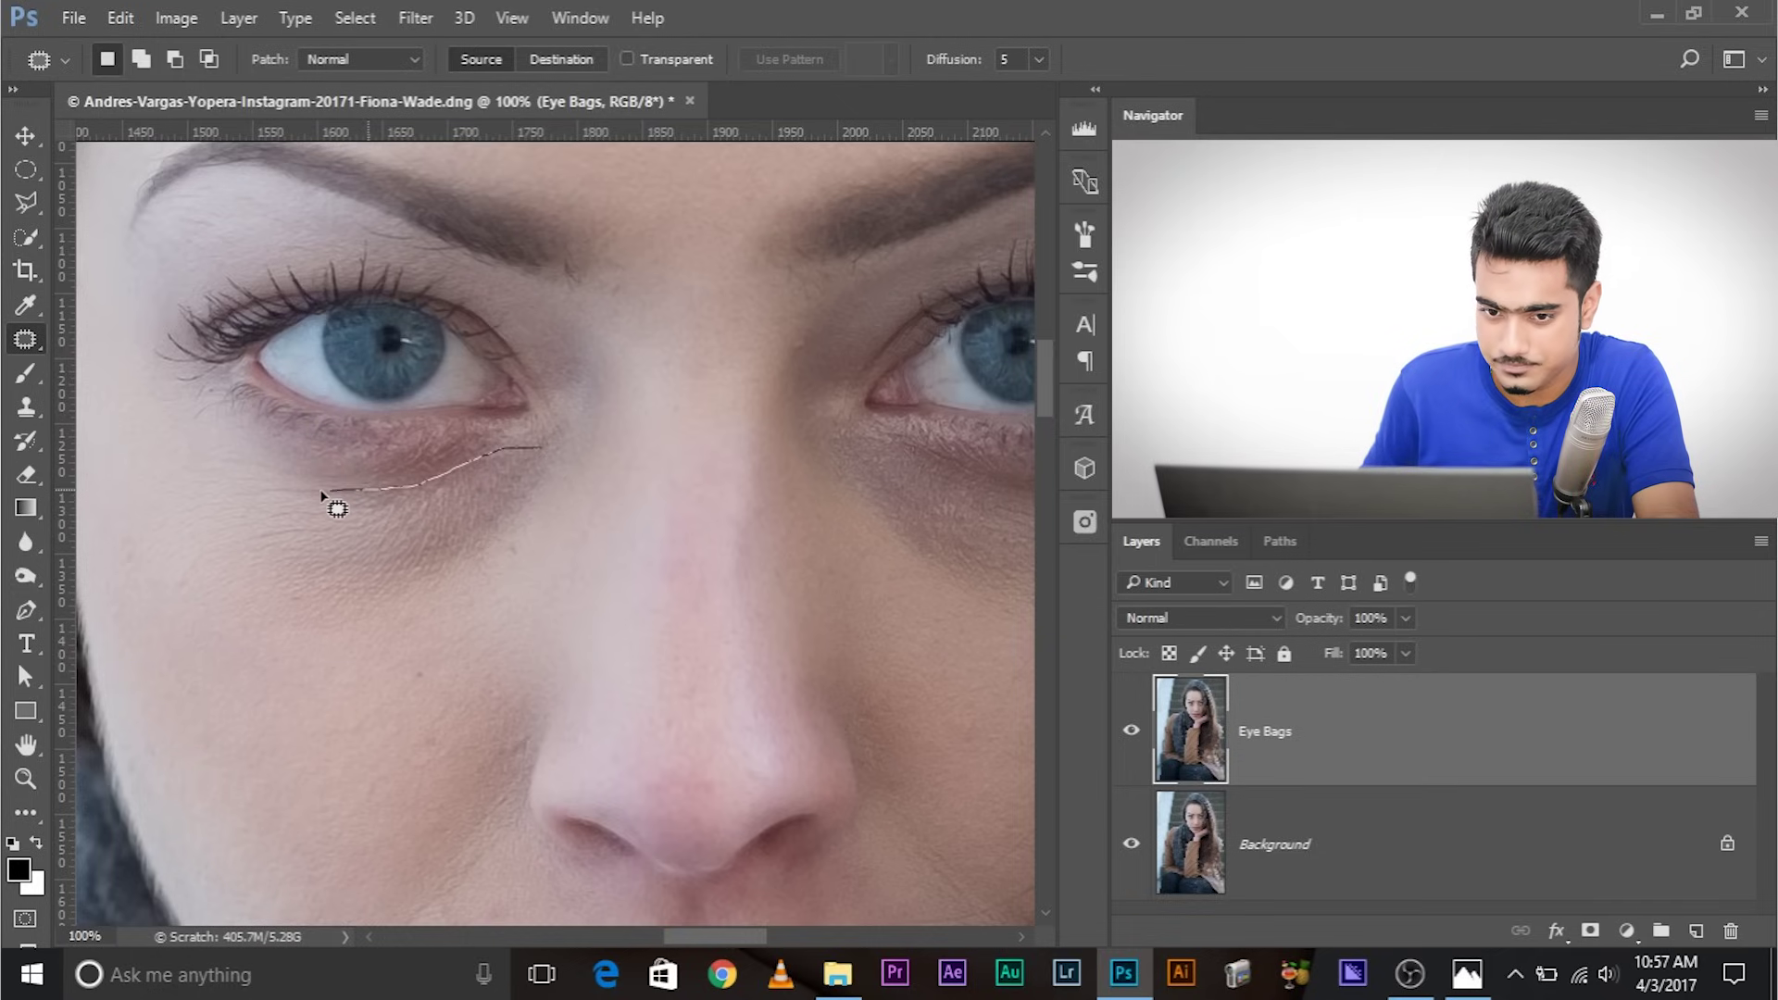
pyautogui.moveTo(255, 599)
pyautogui.mouseDown()
pyautogui.moveTo(338, 618)
pyautogui.moveTo(485, 580)
pyautogui.moveTo(547, 526)
pyautogui.moveTo(556, 464)
pyautogui.mouseUp()
# Try patching the outlined eye bag with clean cheek skin, deselect it and inspect the result up close
pyautogui.moveTo(416, 542); pyautogui.dragTo(405, 663)
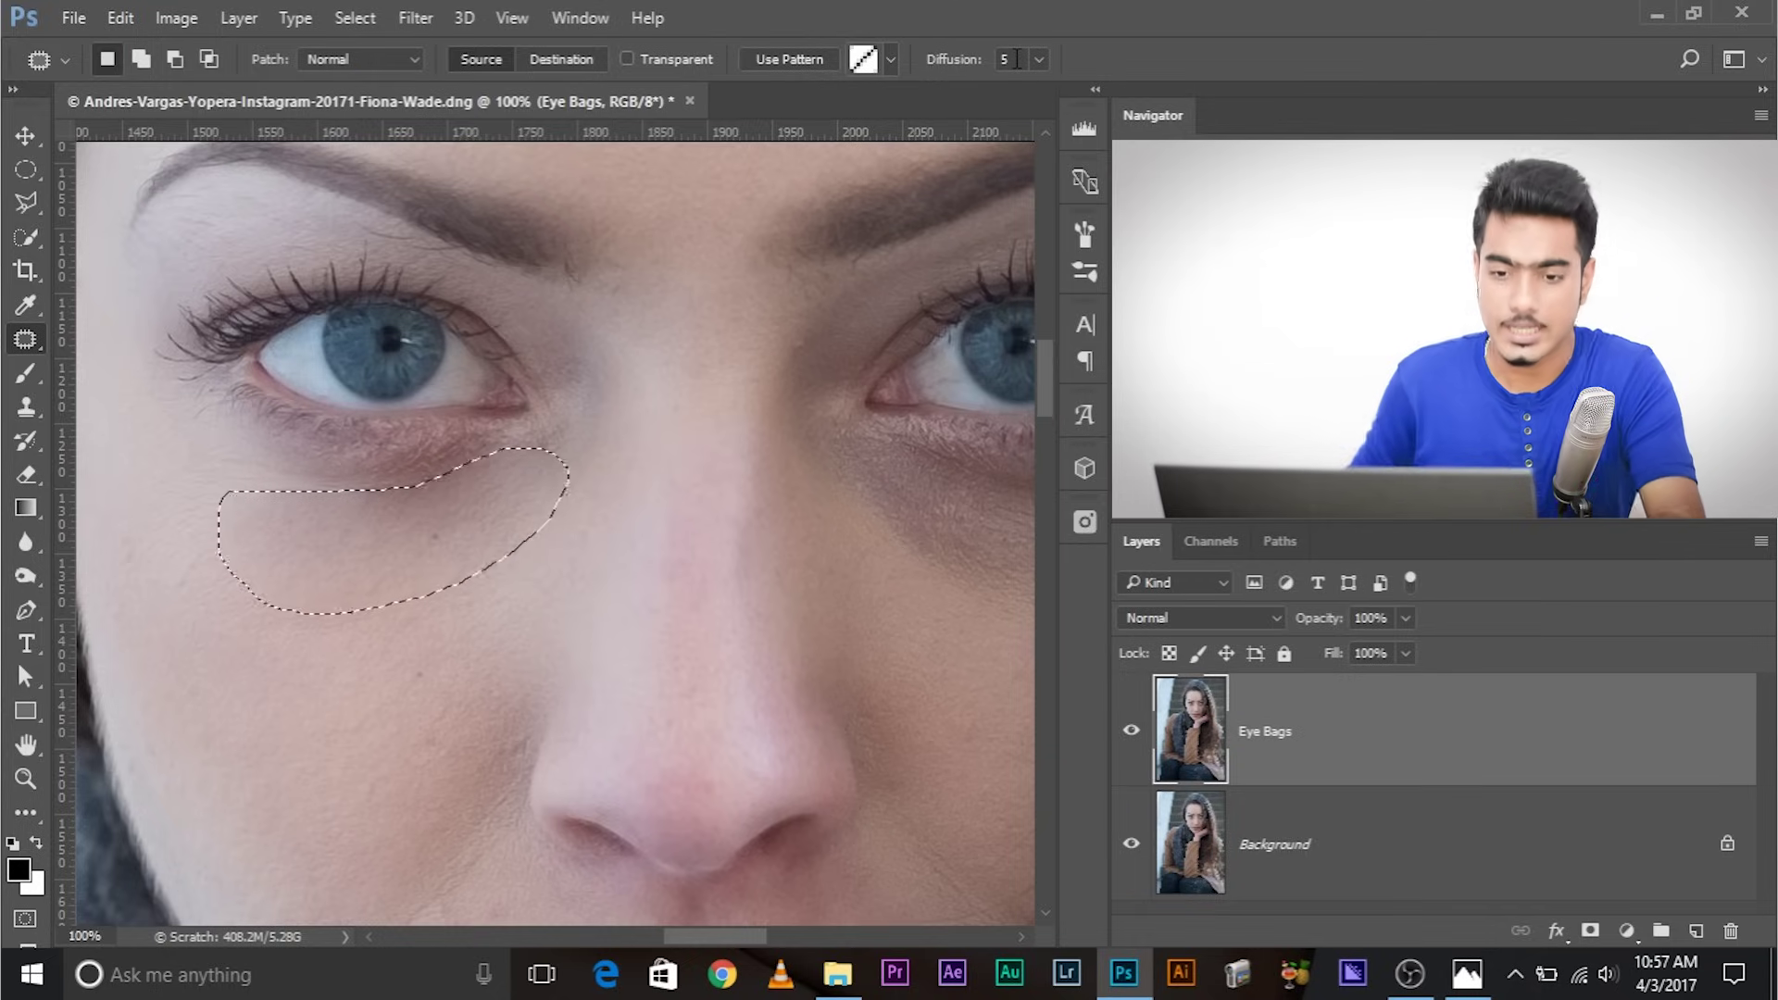
pyautogui.click(185, 411)
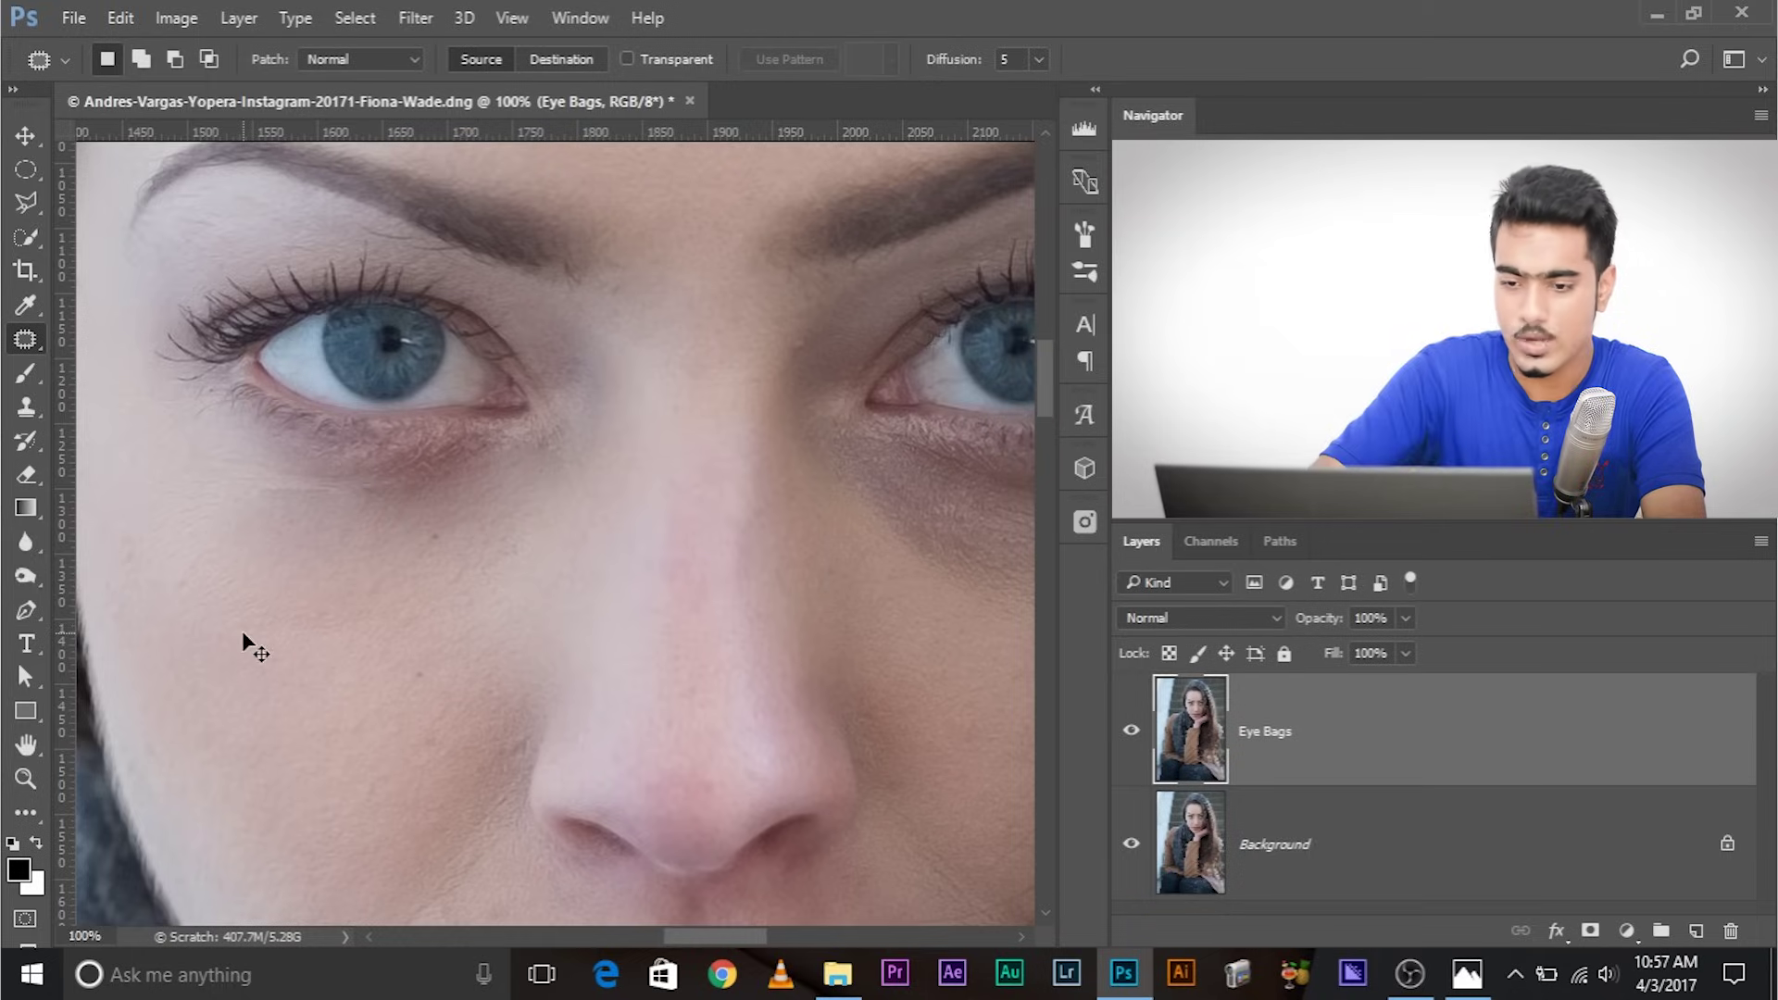
pyautogui.hotkey('ctrl', '+')
pyautogui.hotkey('ctrl', '+')
pyautogui.moveTo(389, 590); pyautogui.dragTo(933, 608)
pyautogui.moveTo(435, 465); pyautogui.dragTo(453, 467)
pyautogui.moveTo(885, 407)
pyautogui.mouseDown()
pyautogui.moveTo(500, 492)
pyautogui.moveTo(401, 413)
pyautogui.moveTo(885, 399)
pyautogui.mouseUp()
pyautogui.moveTo(691, 475); pyautogui.dragTo(661, 589)
pyautogui.hotkey('ctrl', 'd')
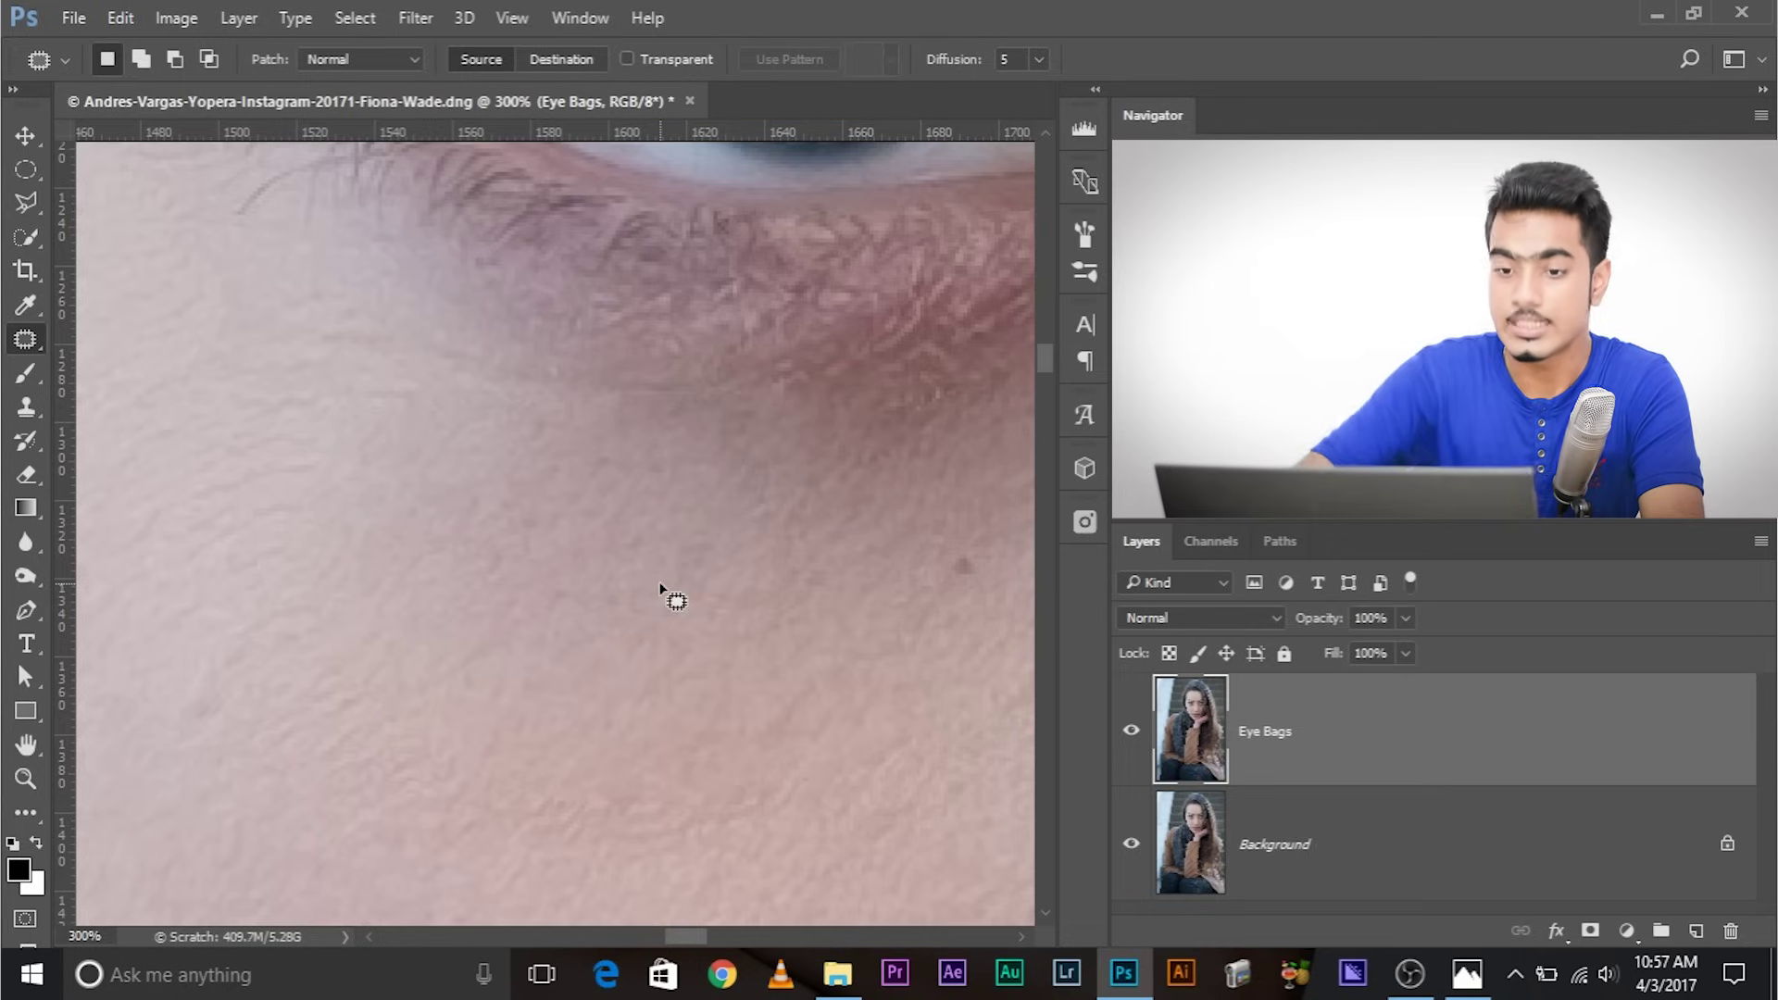
# Undo the trial patch back to the active selection around the subject's right eye bag
pyautogui.hotkey('ctrl', '-')
pyautogui.hotkey('ctrl', '-')
pyautogui.hotkey('ctrl', '-')
pyautogui.hotkey('ctrl', '+')
pyautogui.hotkey('ctrl', '+')
pyautogui.hotkey('ctrl', 'alt', 'z')
pyautogui.hotkey('ctrl', 'alt', 'z')
pyautogui.hotkey('ctrl', 'alt', 'z')
pyautogui.hotkey('ctrl', 'alt', 'z')
pyautogui.hotkey('ctrl', 'alt', 'z')
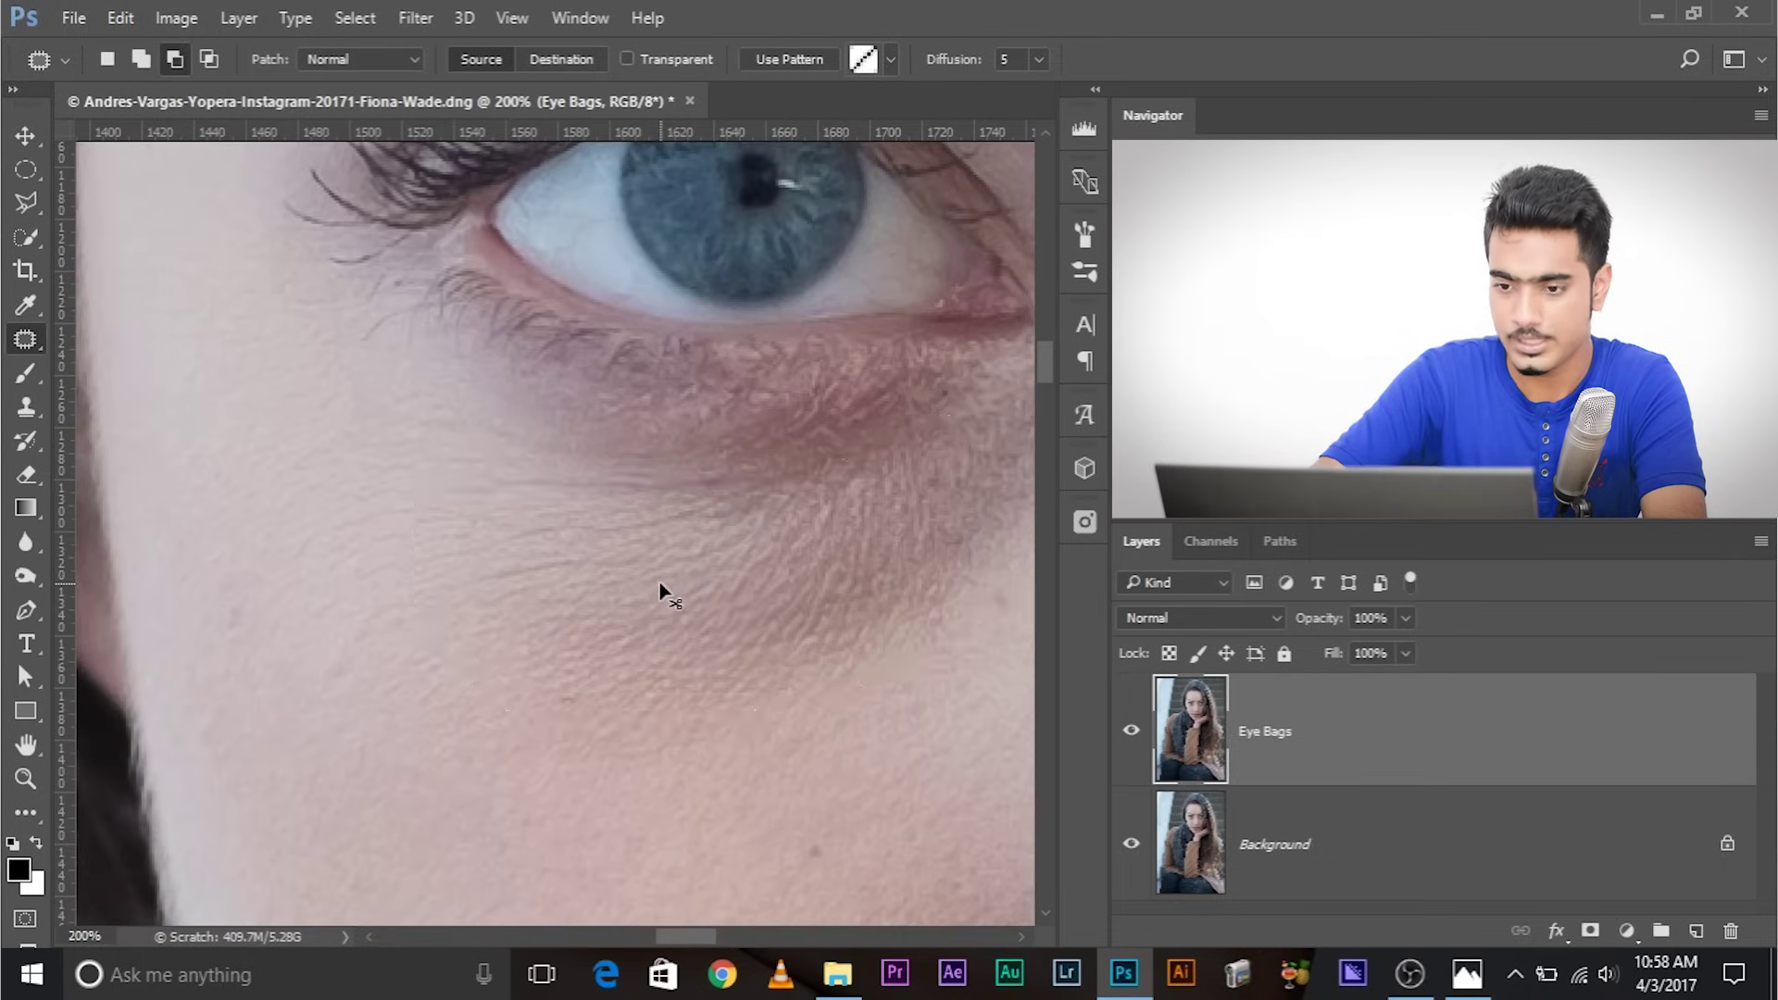
pyautogui.hotkey('ctrl', '-')
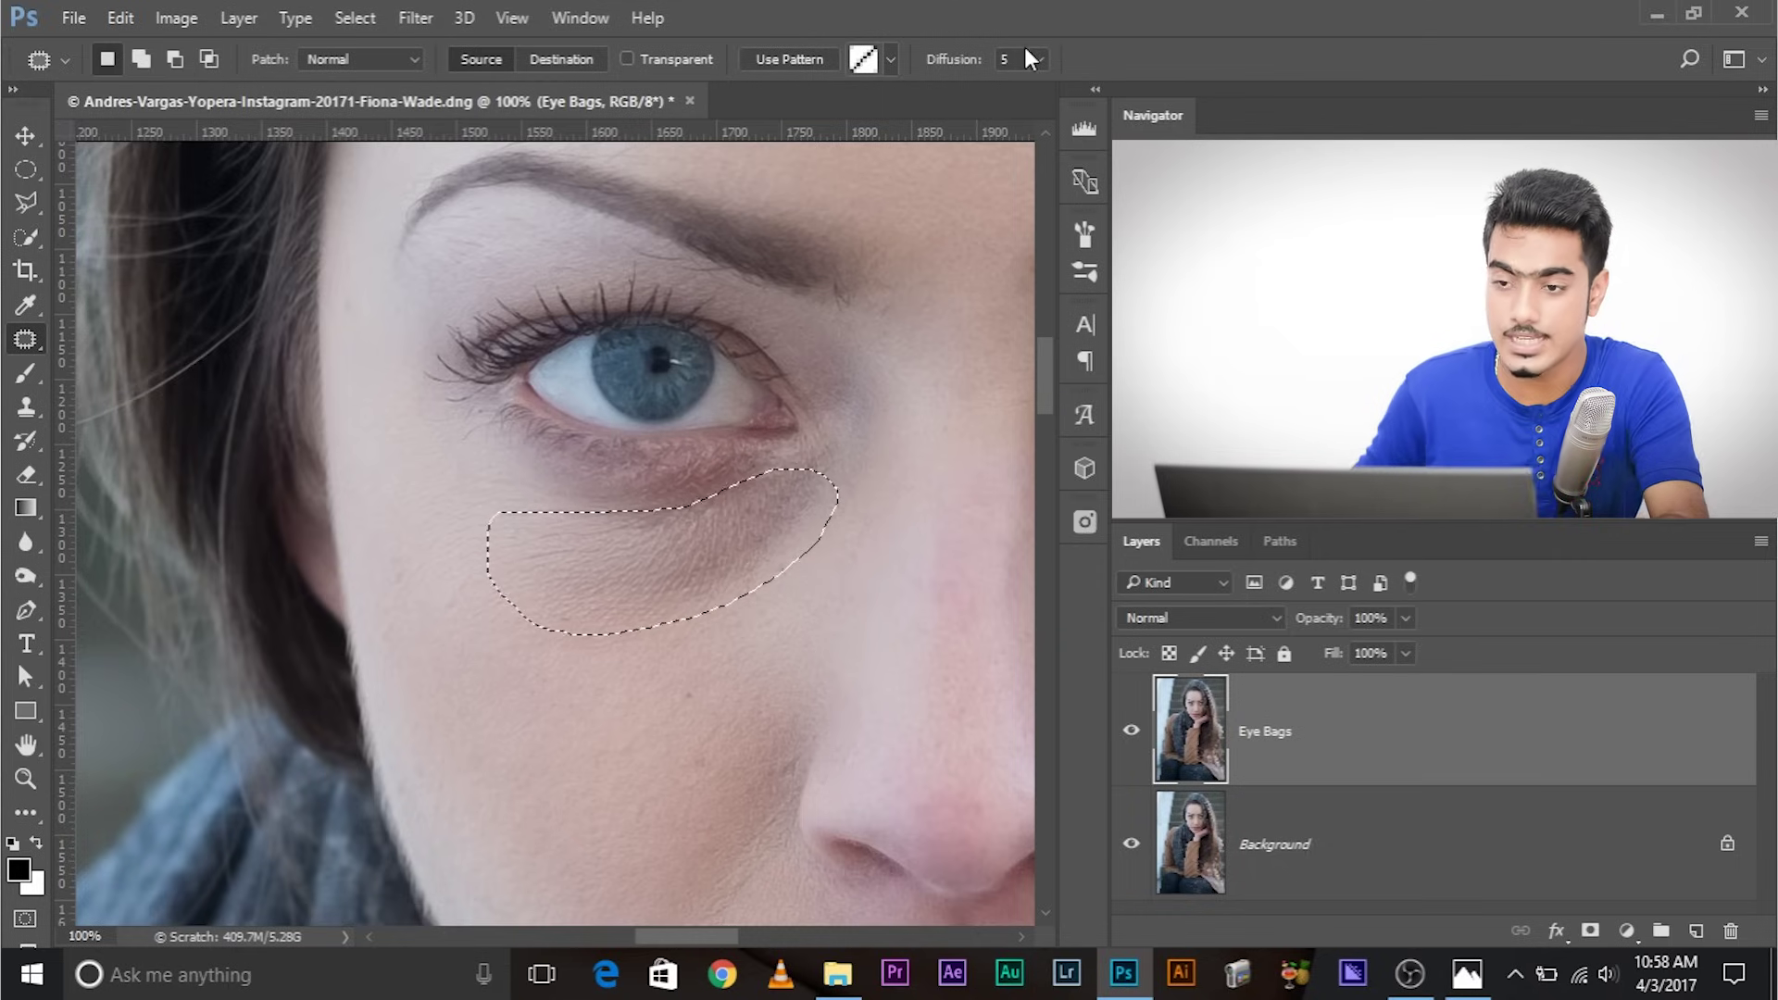
# Try patching the selected eye bag from the cheek with Diffusion set to 1, and undo the patch
pyautogui.click(1008, 58)
pyautogui.write('1')
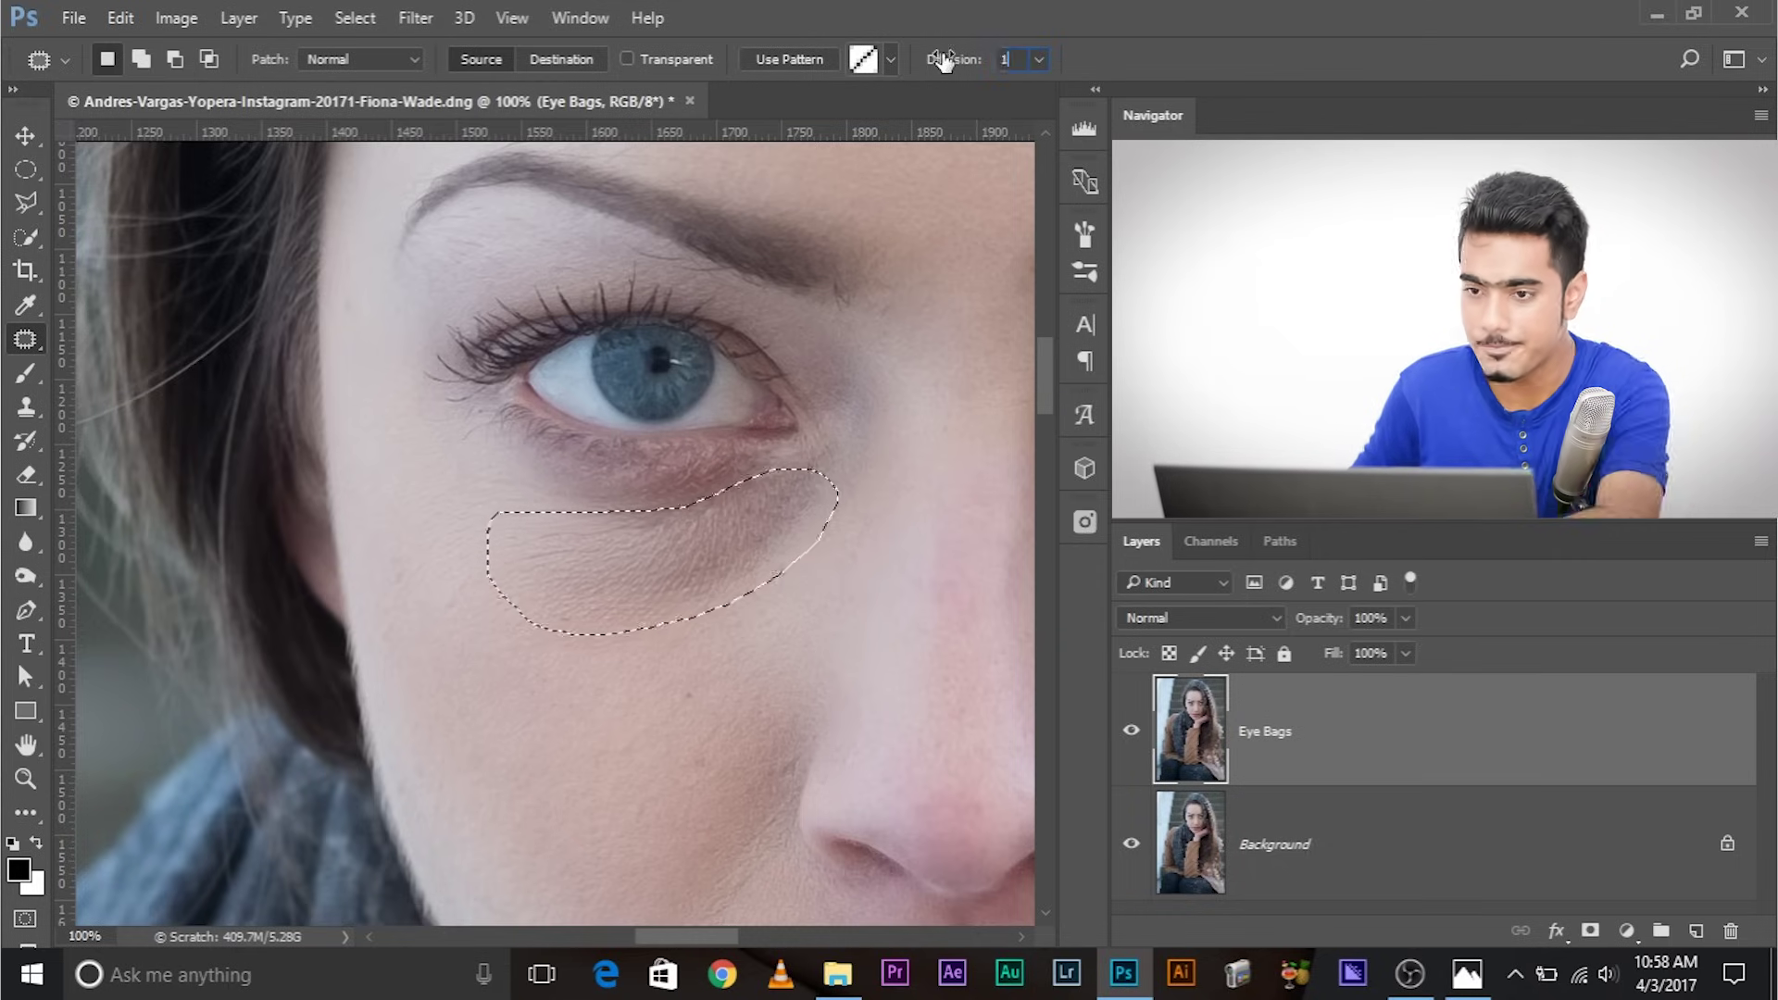
pyautogui.moveTo(684, 544); pyautogui.dragTo(666, 663)
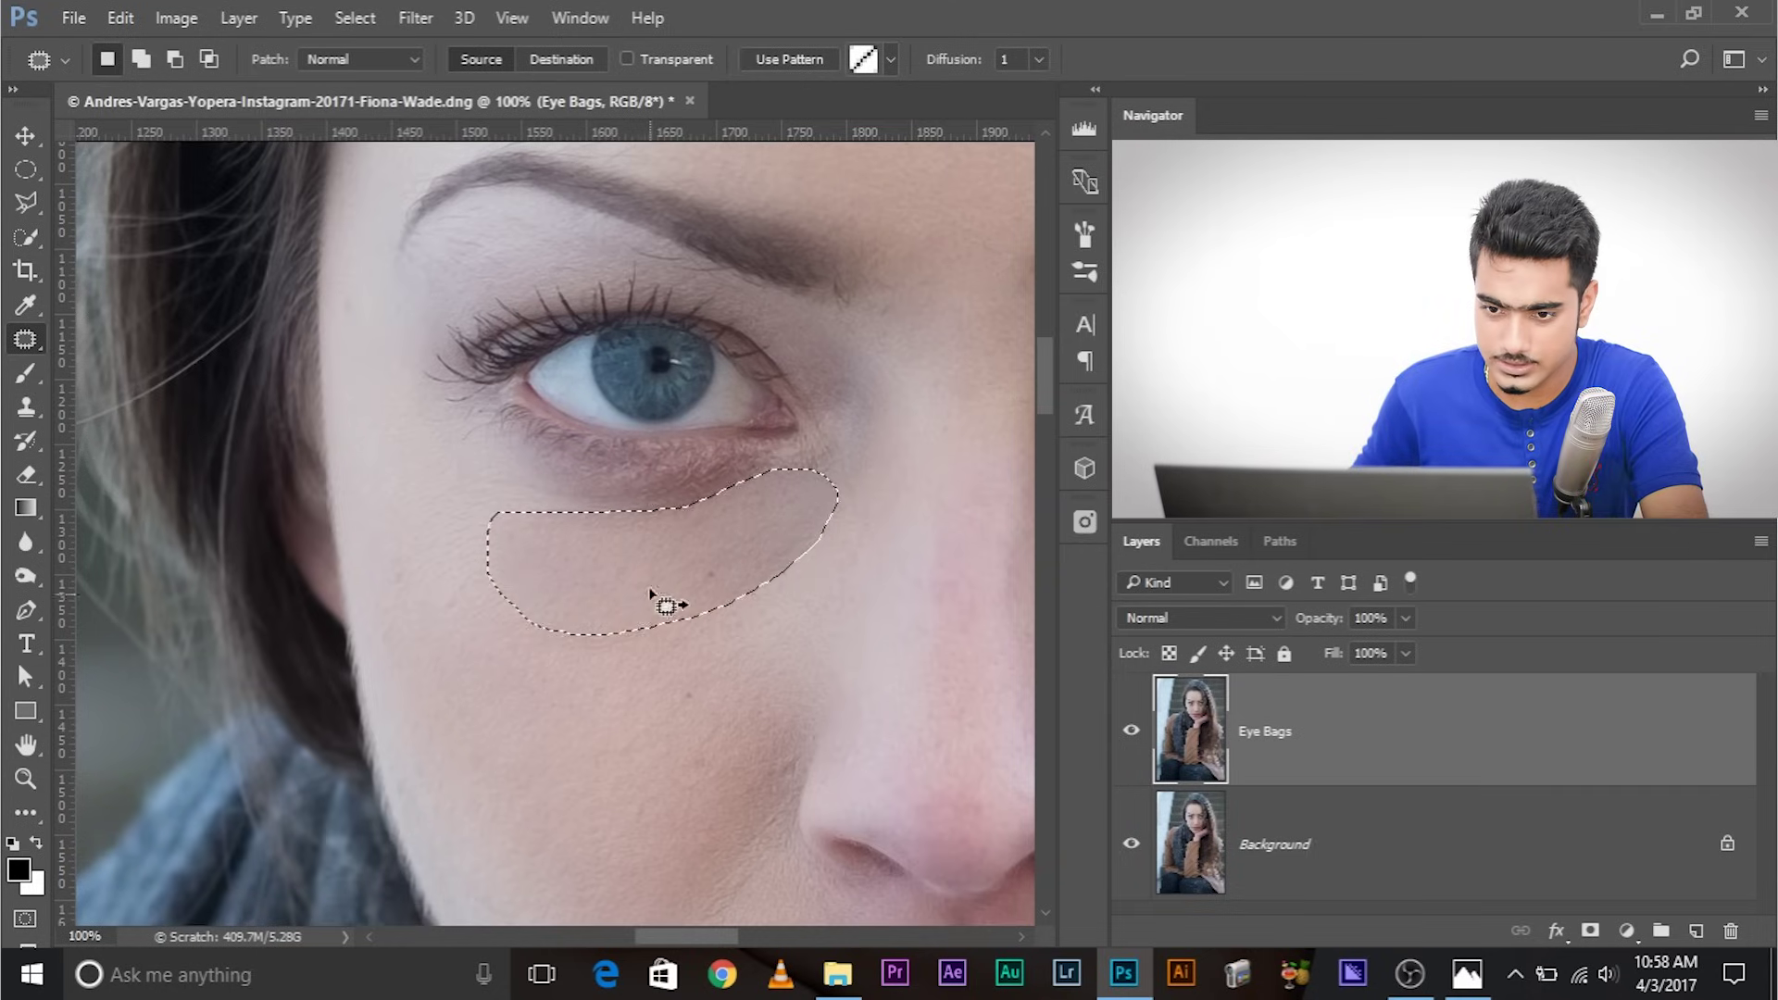
pyautogui.hotkey('ctrl', 'd')
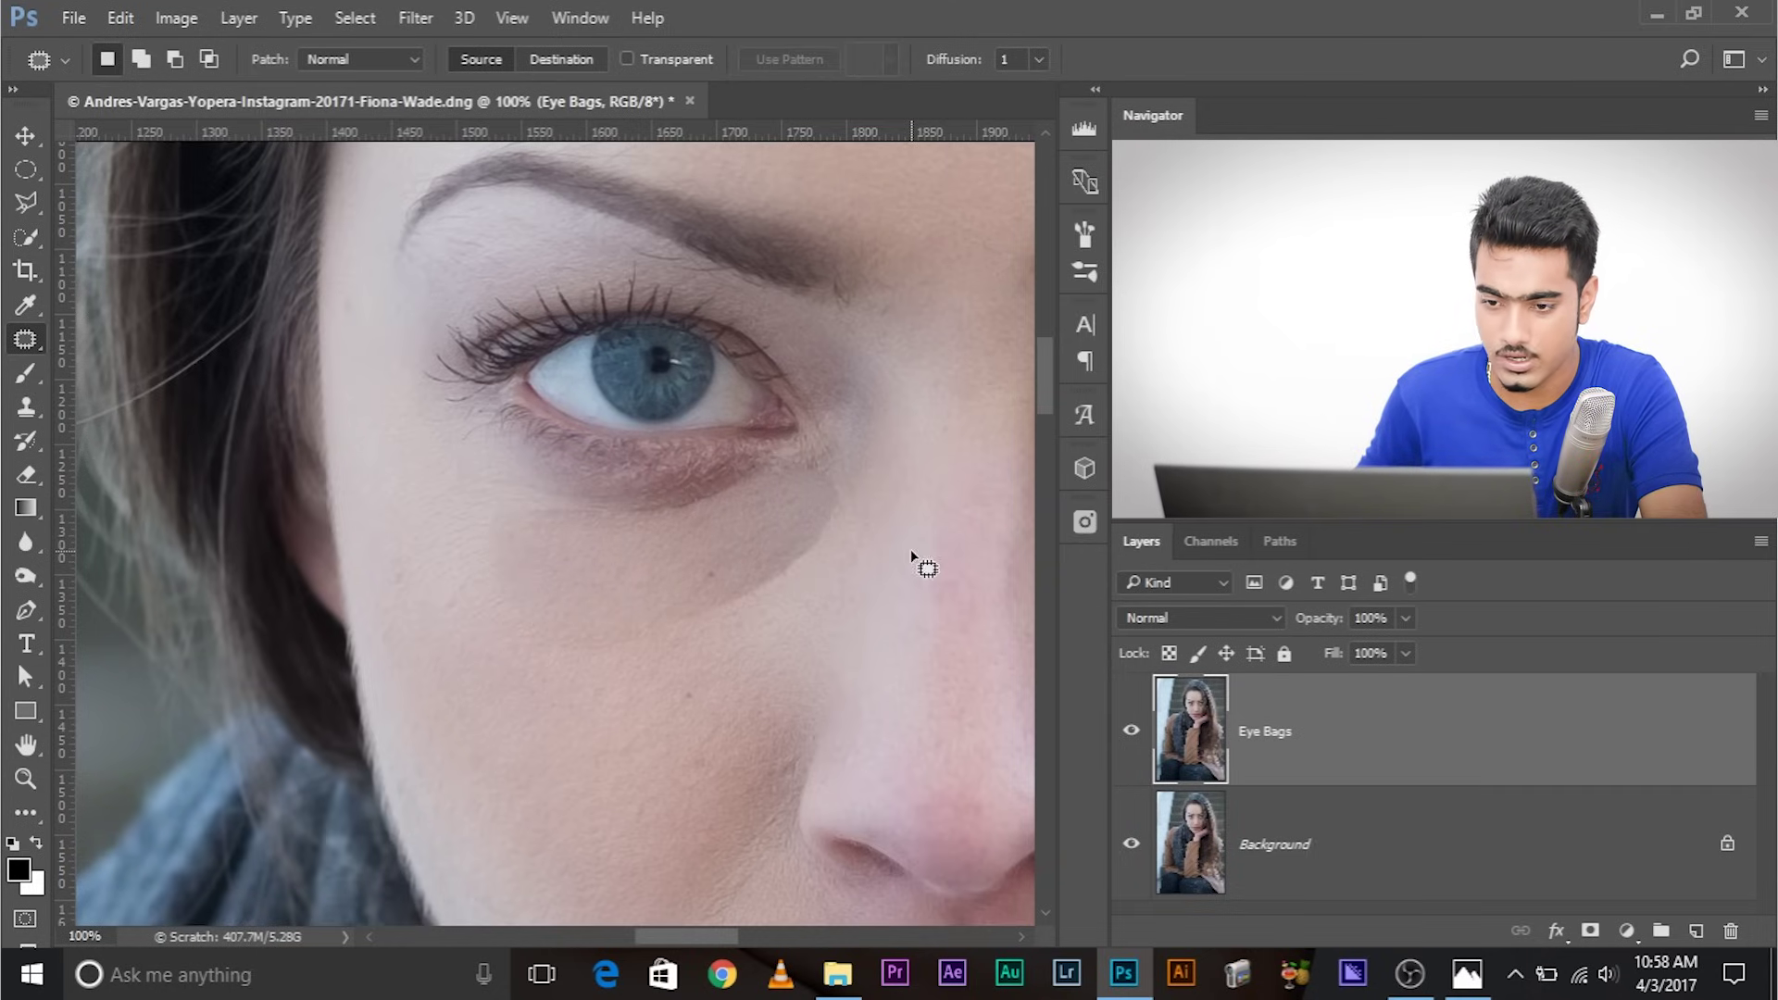
pyautogui.hotkey('ctrl', 'z')
pyautogui.hotkey('ctrl', 'alt', 'z')
# Try the same cheek patch on the eye bag with Diffusion set to 7, and undo it
pyautogui.write('7')
pyautogui.moveTo(734, 544); pyautogui.dragTo(696, 651)
pyautogui.hotkey('ctrl', 'd')
pyautogui.hotkey('ctrl', 'z')
pyautogui.hotkey('ctrl', 'alt', 'z')
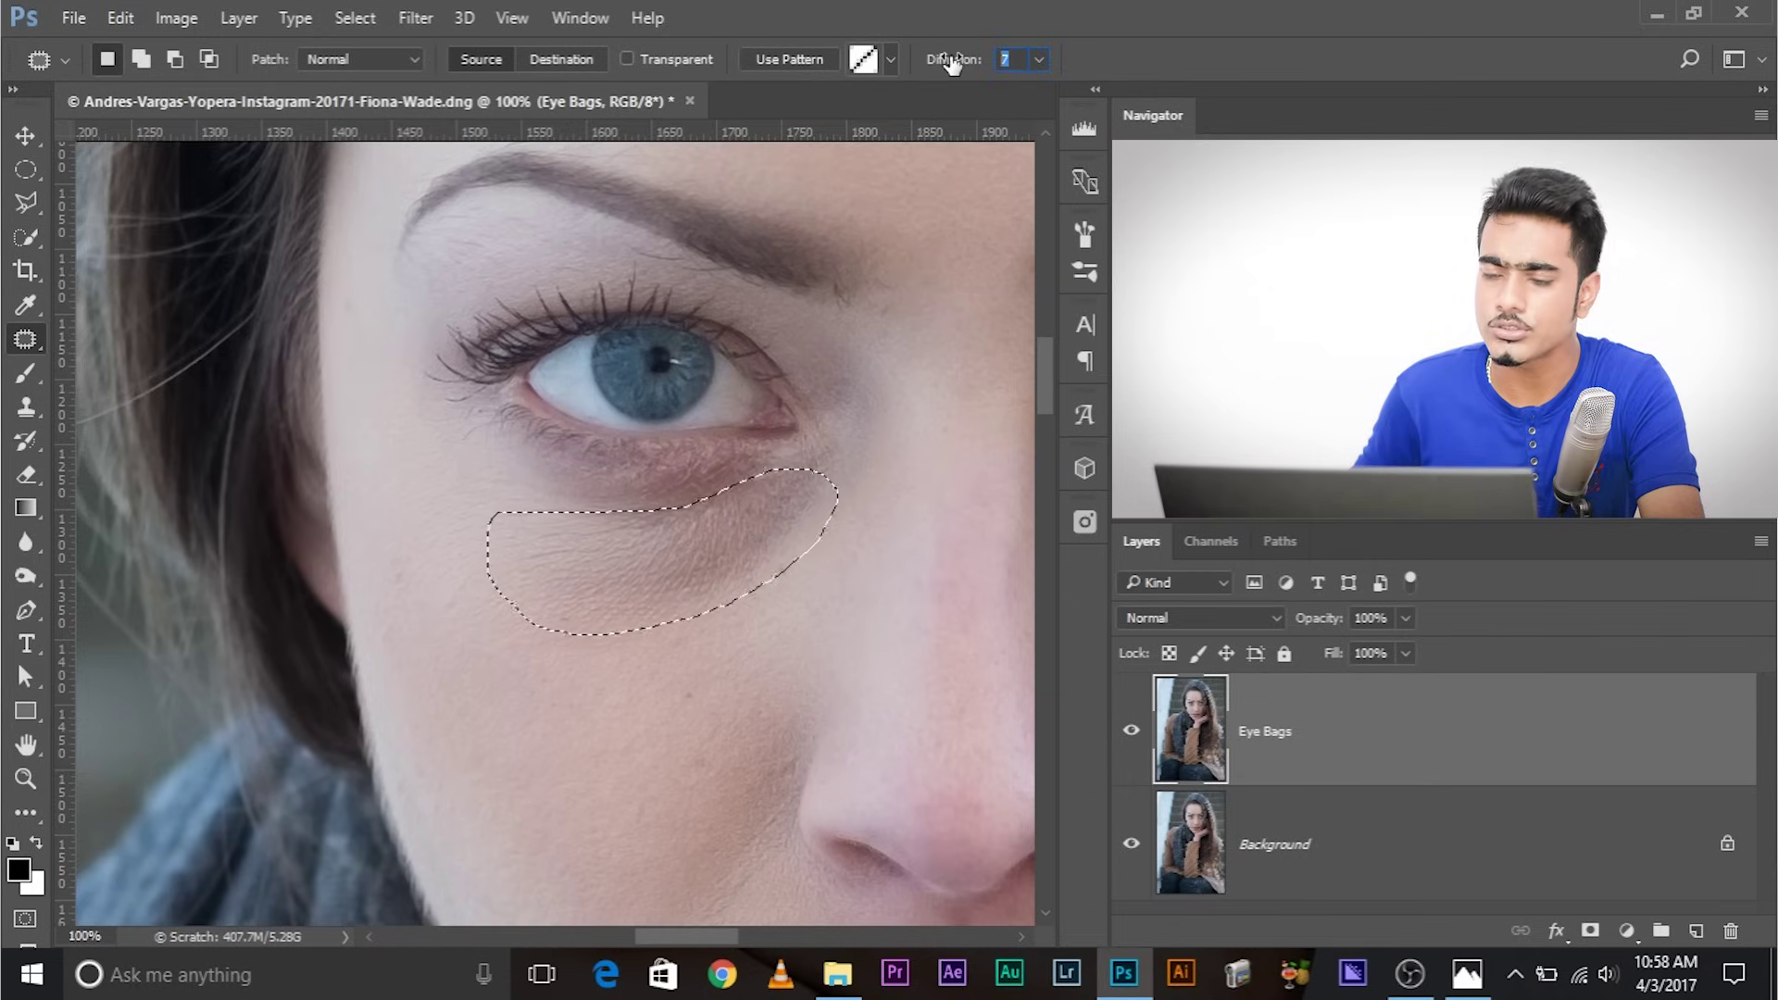
# Set the patch Diffusion to 5, replace the selected eye bag with the cheek skin below it, and deselect
pyautogui.write('5')
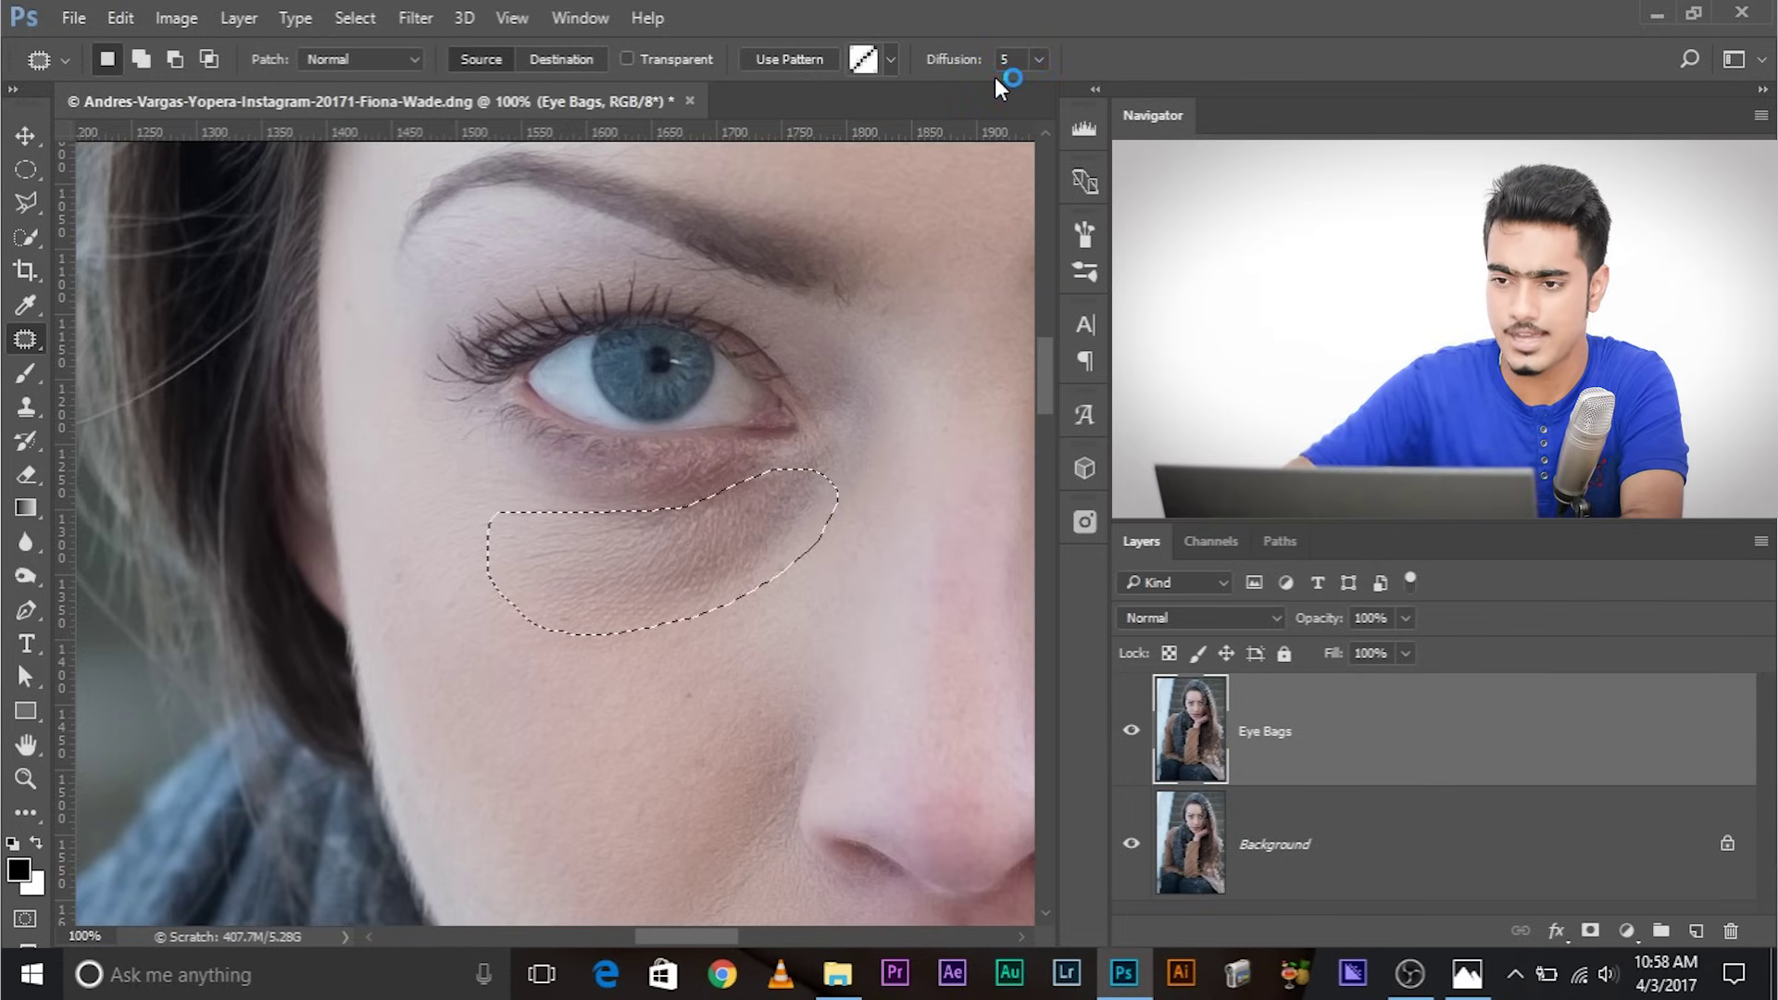
pyautogui.moveTo(755, 627); pyautogui.dragTo(634, 548)
pyautogui.moveTo(555, 484); pyautogui.dragTo(571, 615)
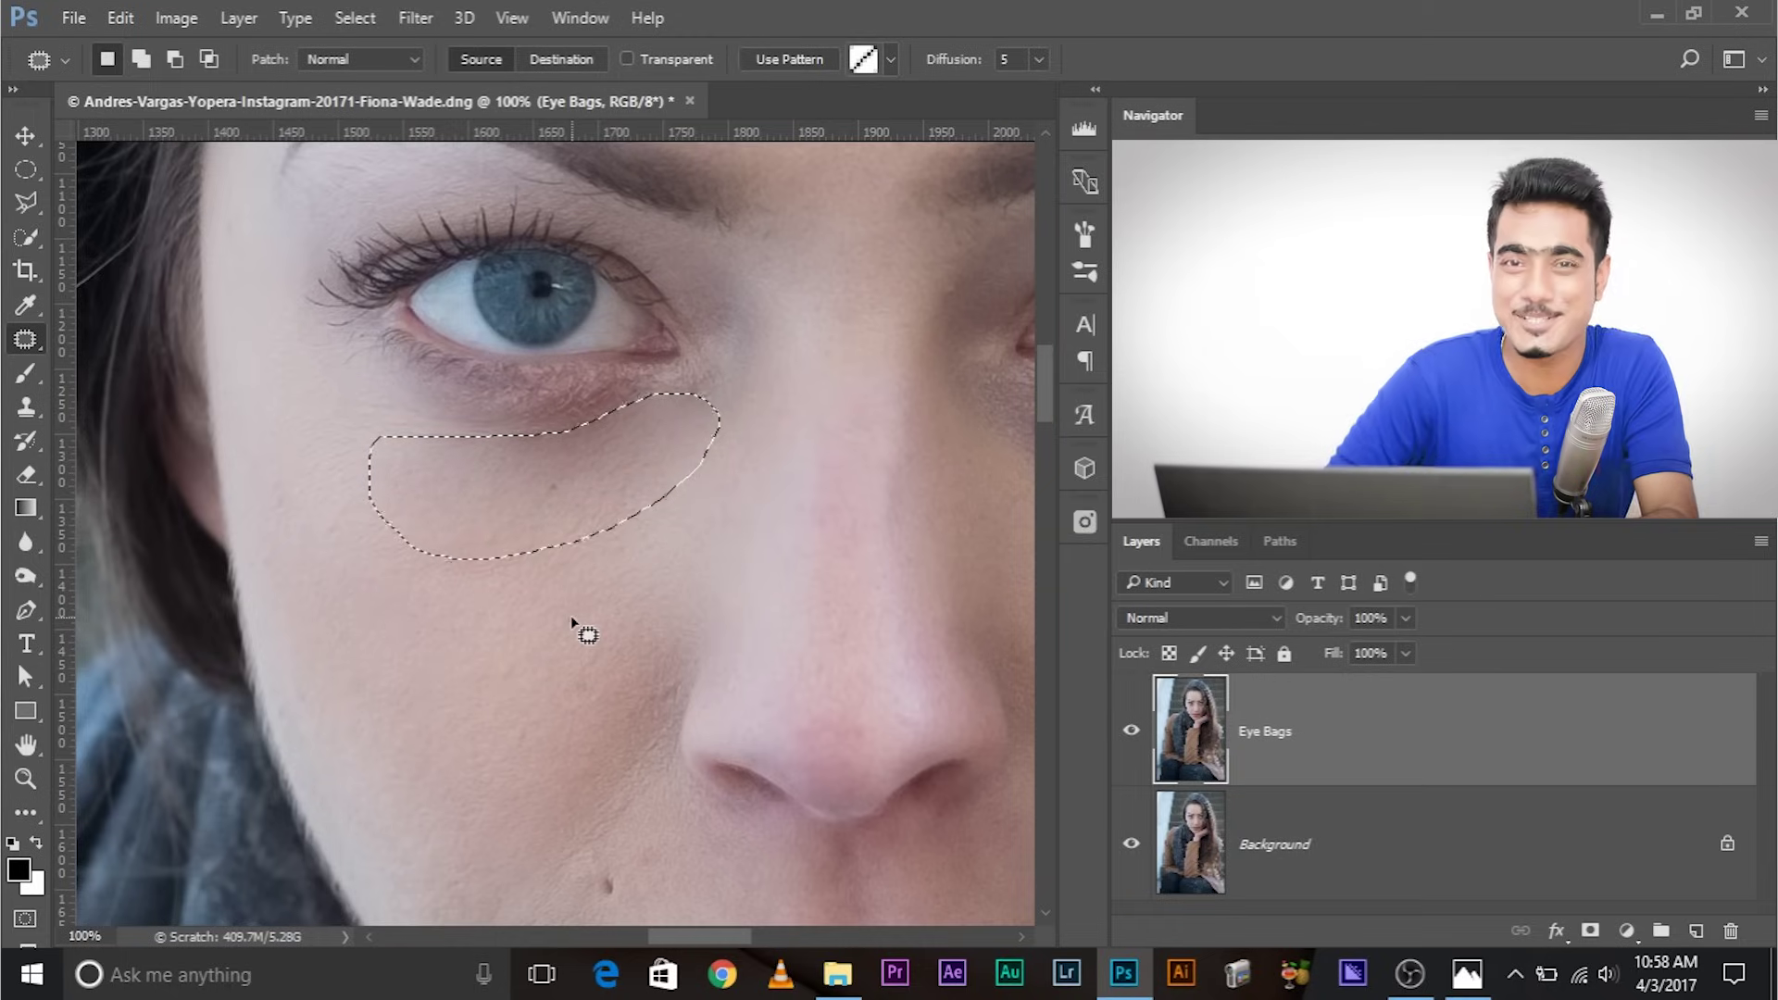
pyautogui.hotkey('ctrl', 'd')
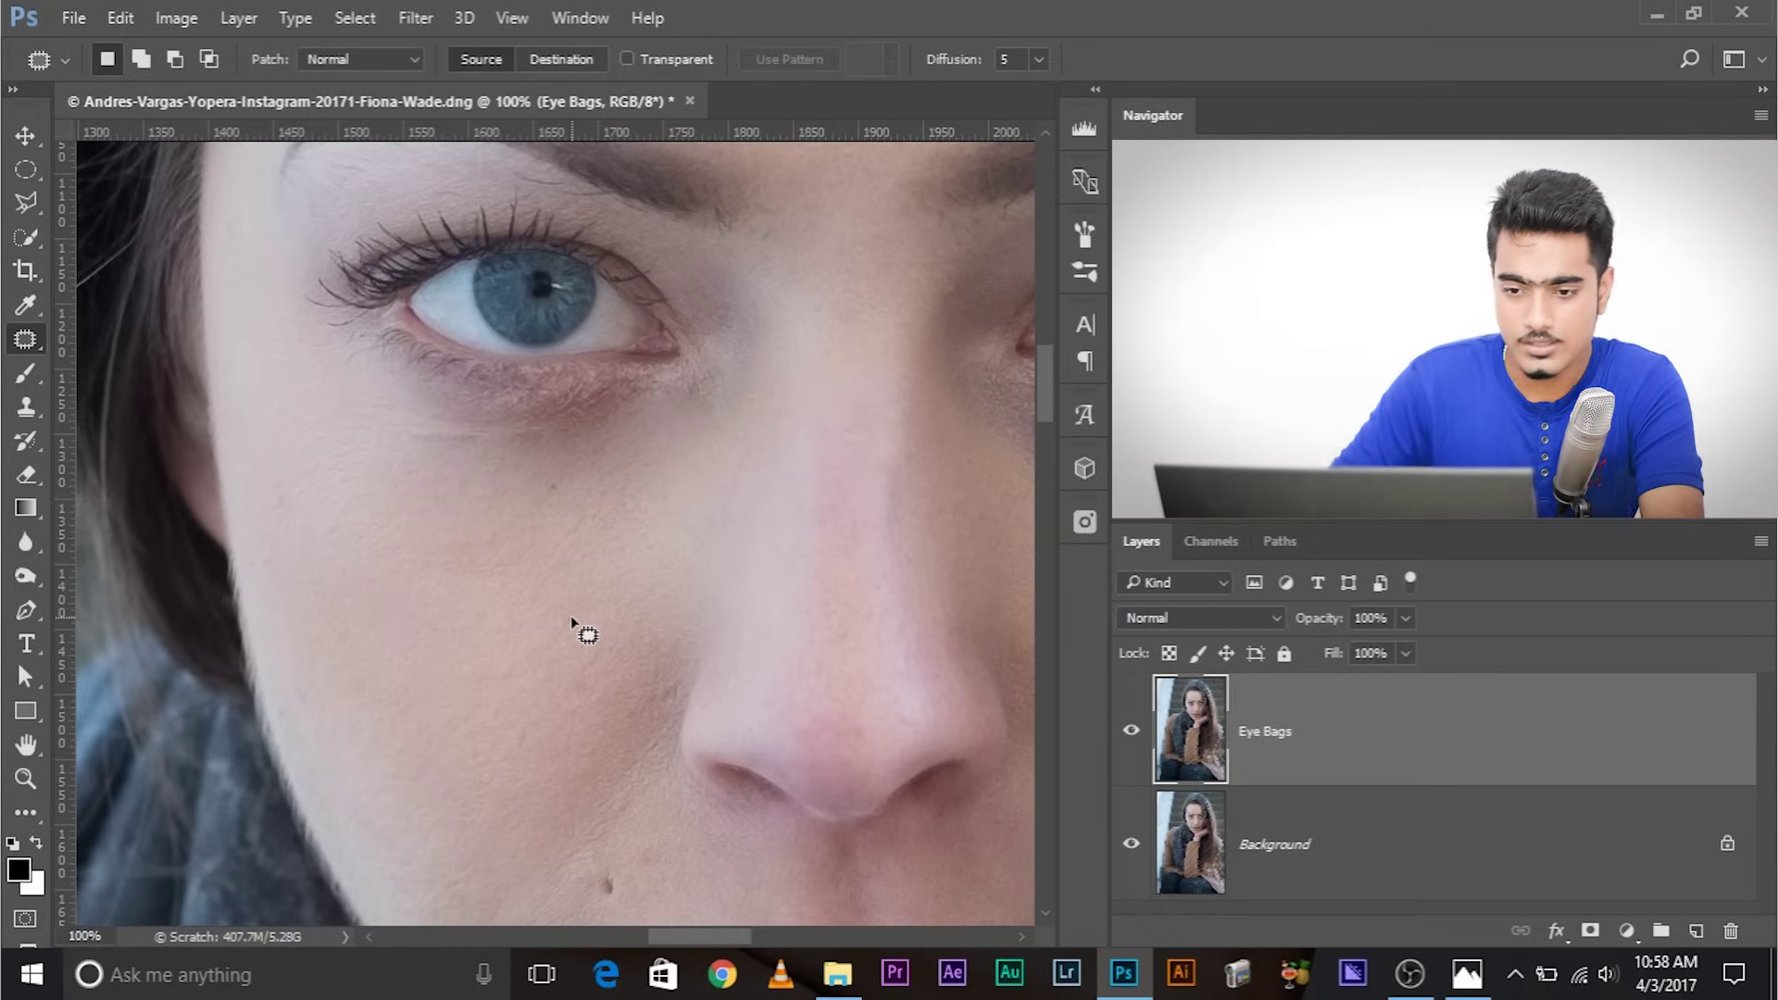
# Patch the leftover crease lines below the subject's right lower eyelid with smooth cheek skin
pyautogui.hotkey('ctrl', '+')
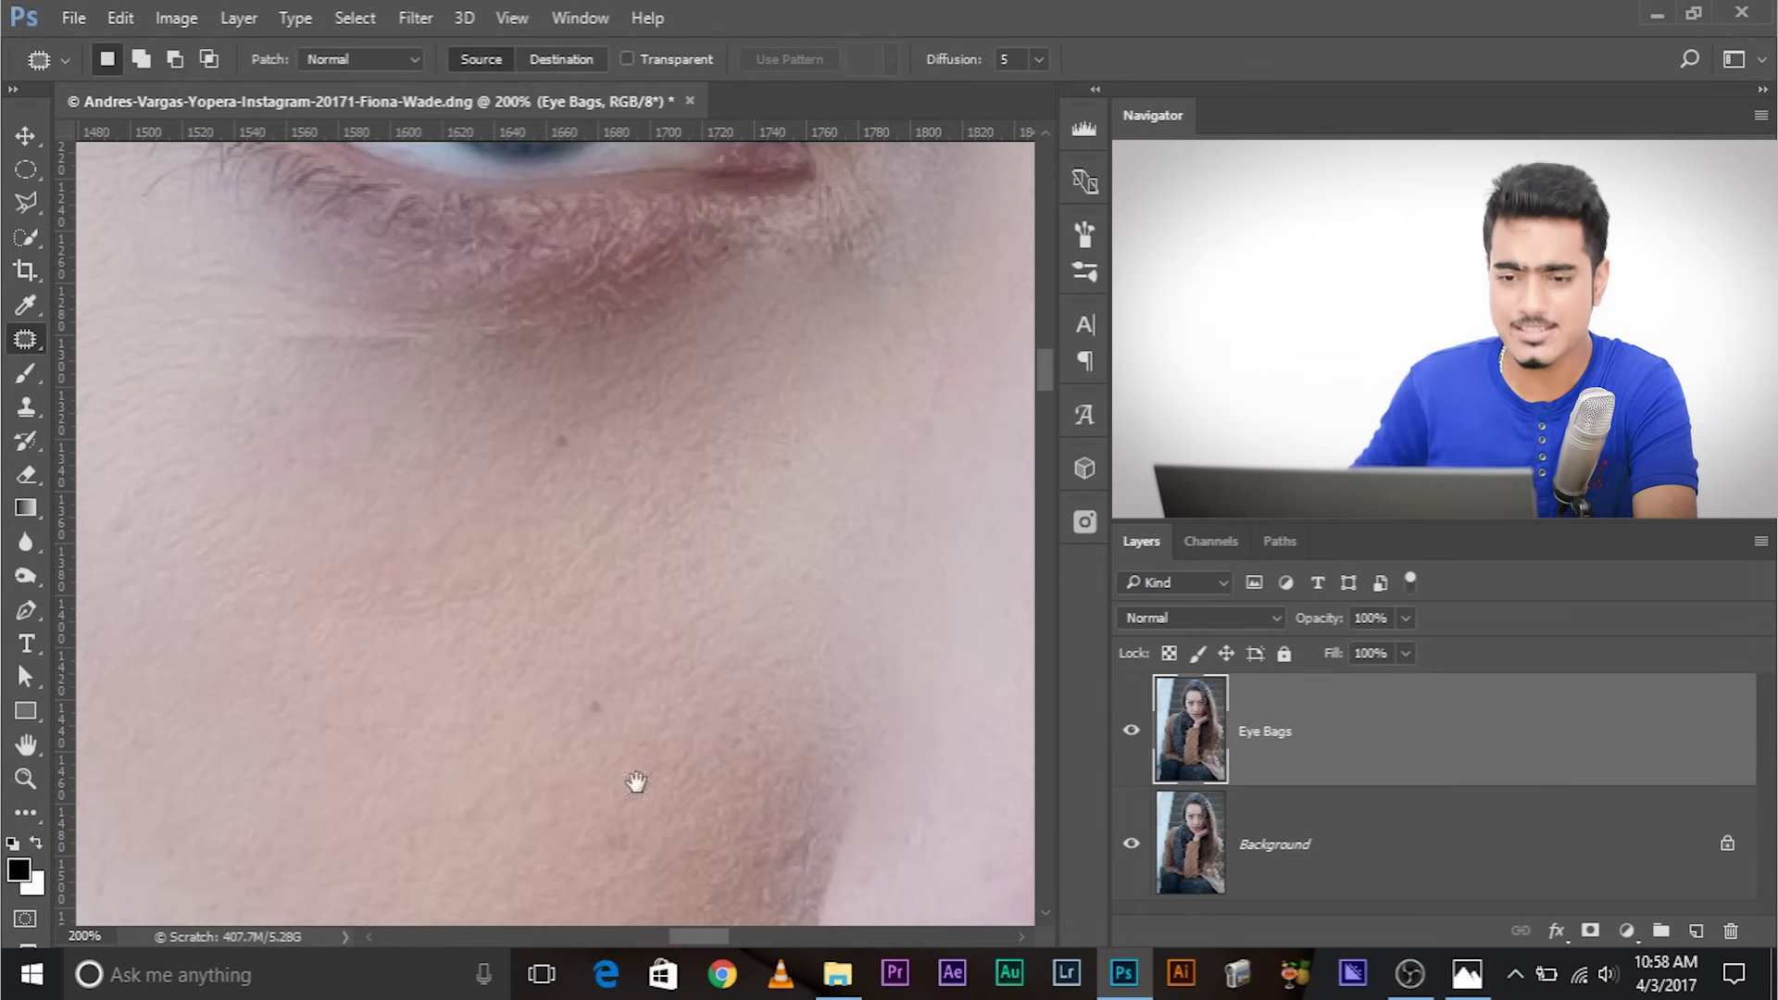
pyautogui.moveTo(452, 434); pyautogui.dragTo(529, 514)
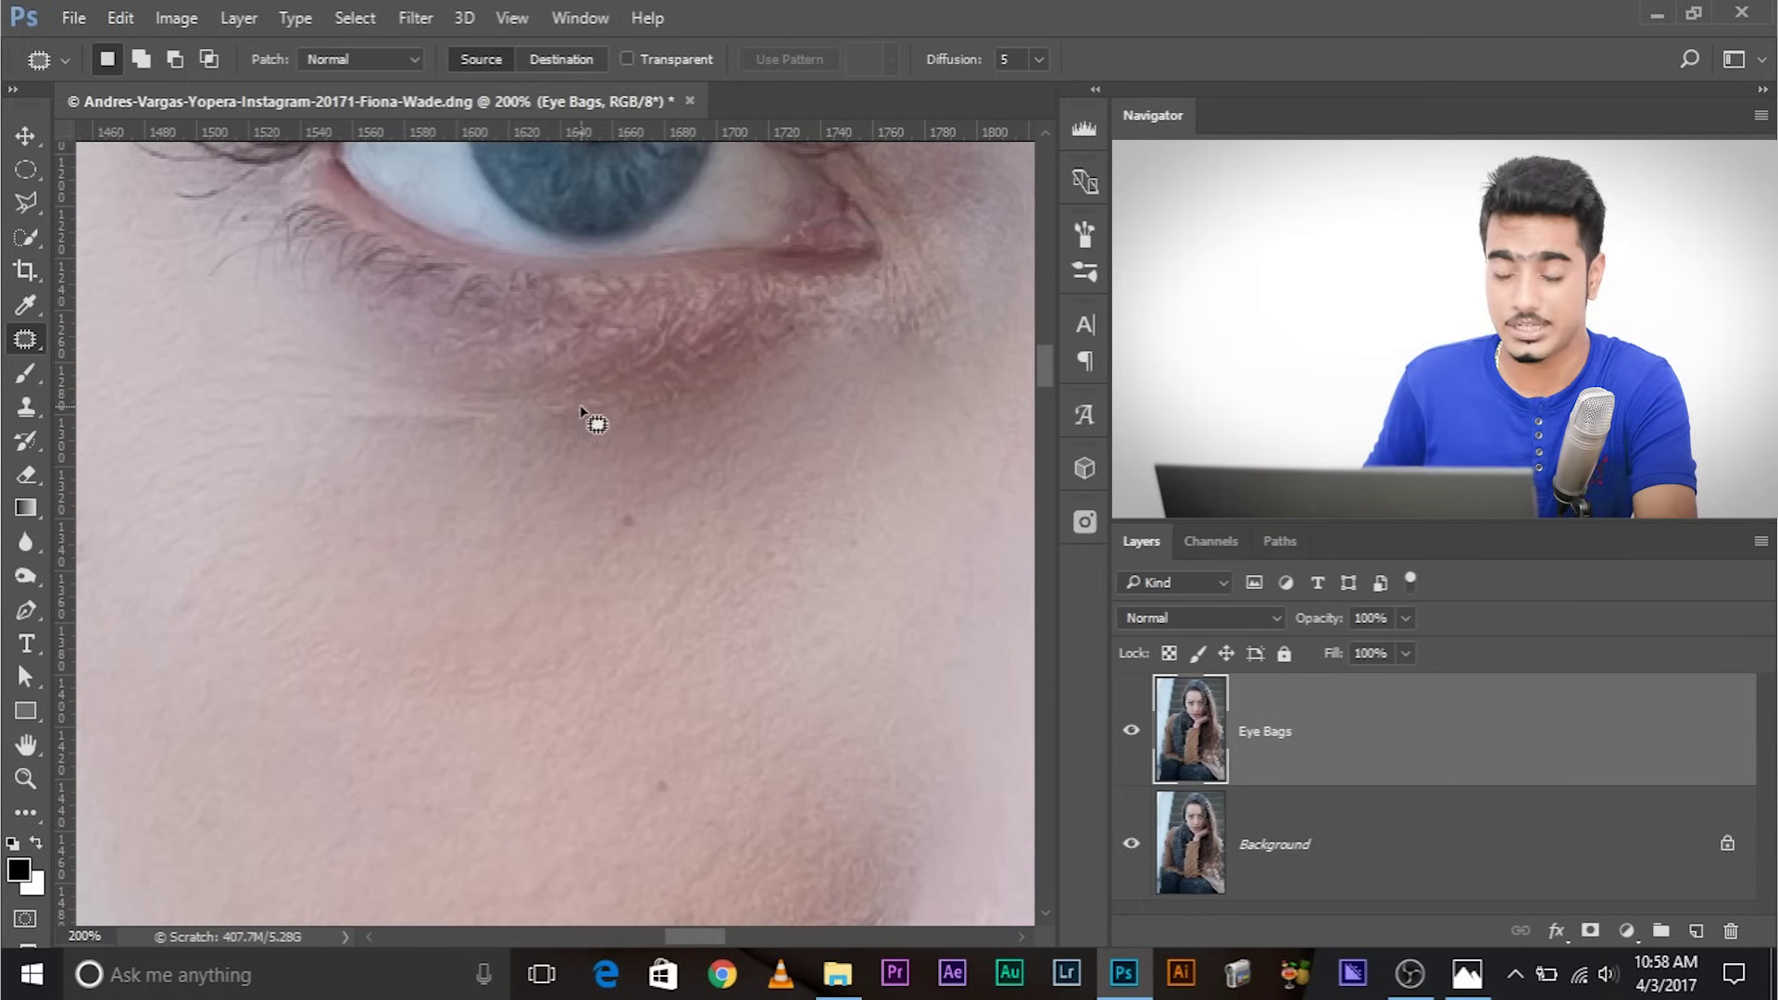
pyautogui.moveTo(618, 443)
pyautogui.mouseDown()
pyautogui.moveTo(368, 475)
pyautogui.moveTo(281, 469)
pyautogui.moveTo(249, 420)
pyautogui.moveTo(517, 380)
pyautogui.moveTo(442, 560)
pyautogui.mouseUp()
pyautogui.hotkey('ctrl', 'd')
pyautogui.moveTo(568, 608)
pyautogui.mouseDown()
pyautogui.moveTo(449, 494)
pyautogui.moveTo(473, 616)
pyautogui.moveTo(292, 644)
pyautogui.moveTo(214, 630)
pyautogui.moveTo(365, 540)
pyautogui.moveTo(535, 524)
pyautogui.moveTo(377, 754)
pyautogui.mouseUp()
pyautogui.hotkey('ctrl', 'd')
# Patch out the small dark mole under the subject's right eye with nearby clean skin, and deselect
pyautogui.moveTo(368, 545); pyautogui.dragTo(500, 591)
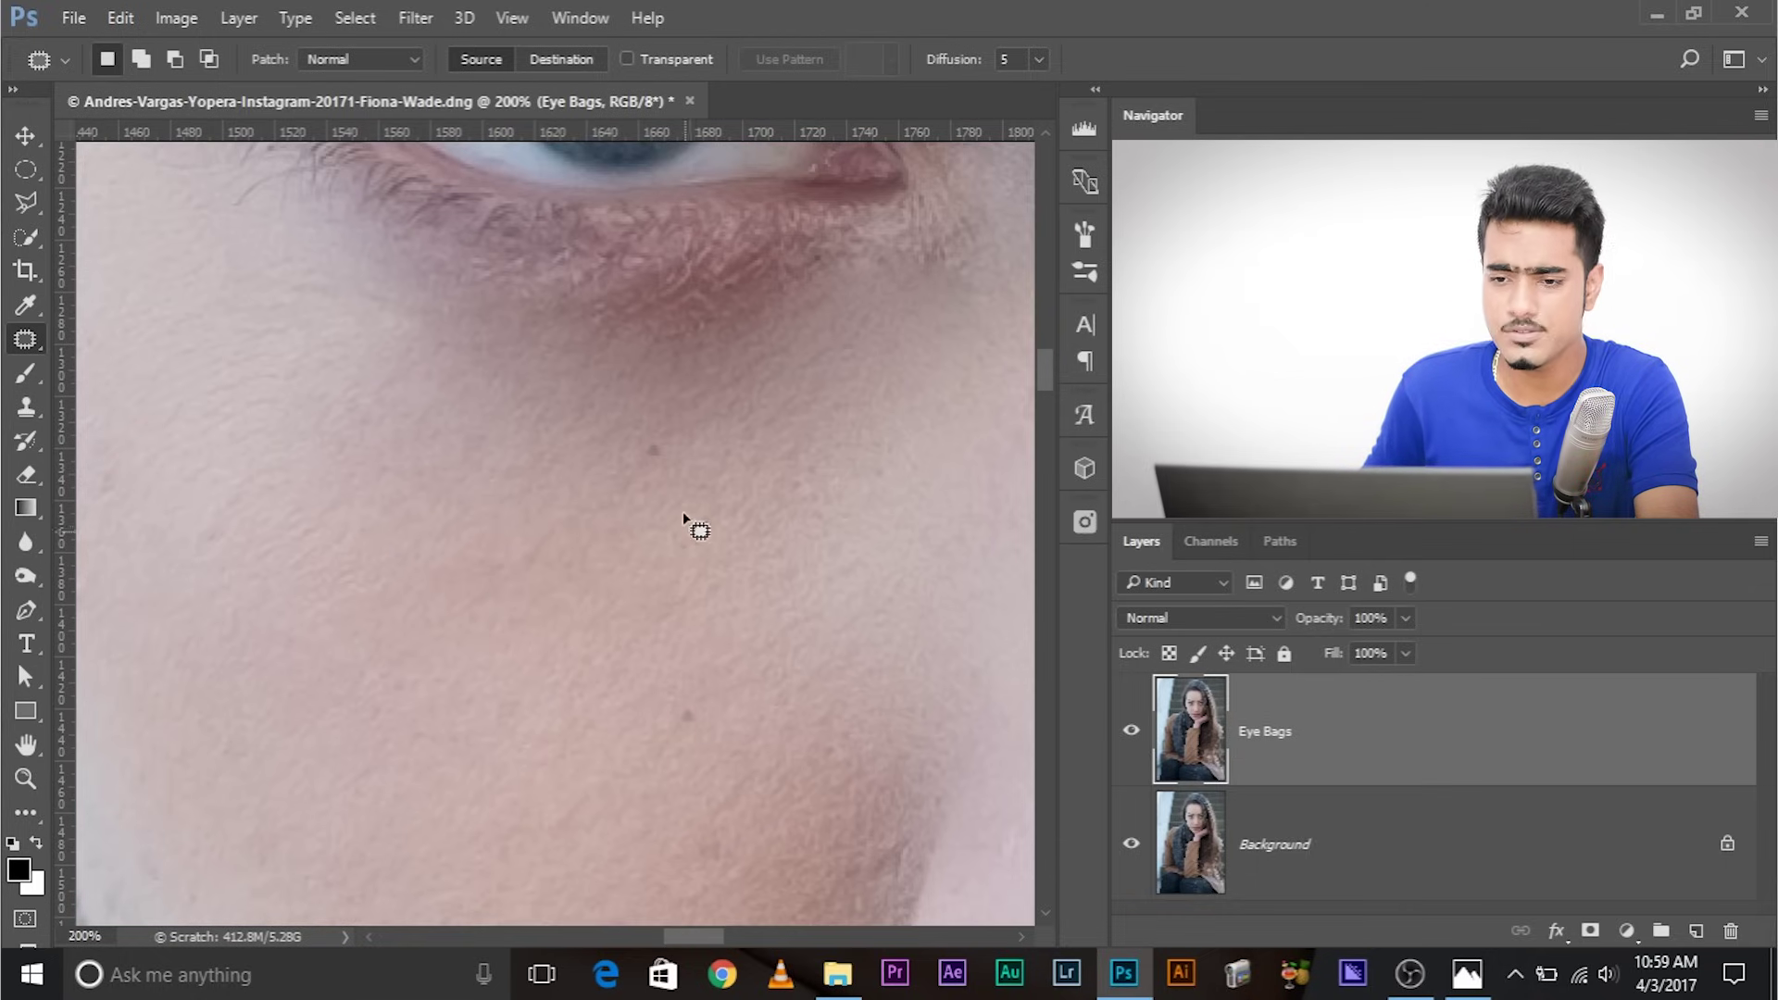
pyautogui.moveTo(682, 443)
pyautogui.mouseDown()
pyautogui.moveTo(655, 482)
pyautogui.moveTo(697, 442)
pyautogui.mouseUp()
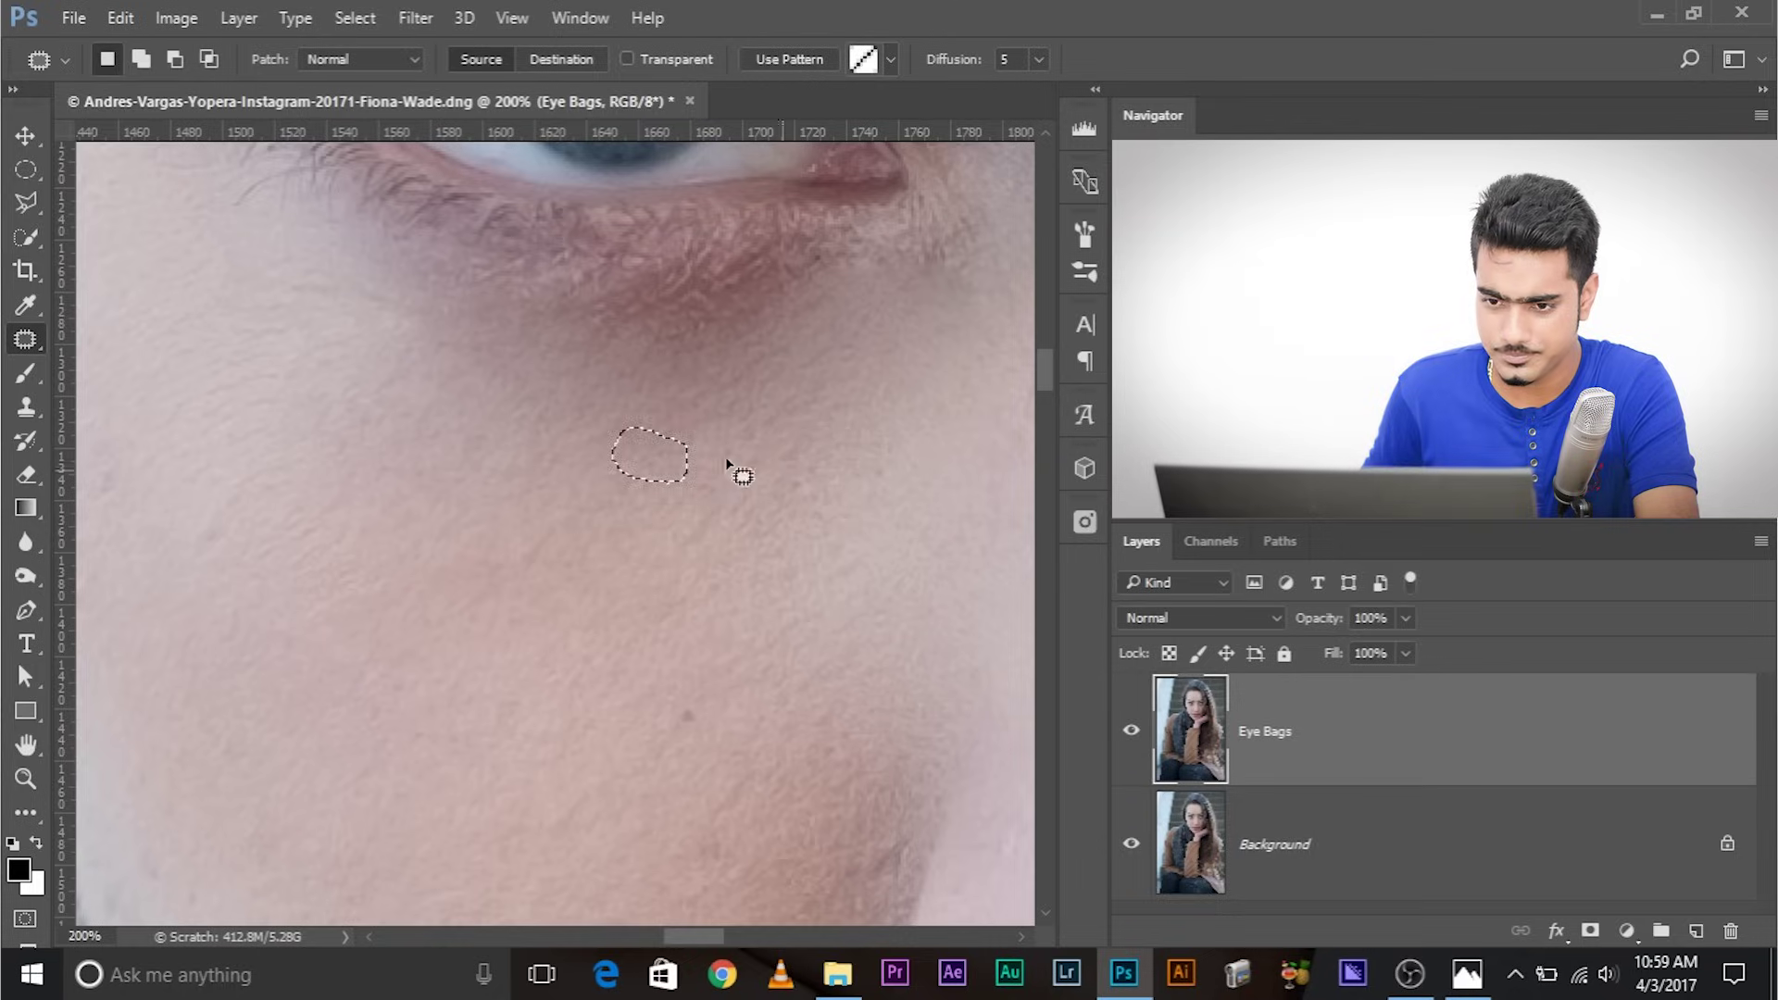
pyautogui.hotkey('ctrl', 'd')
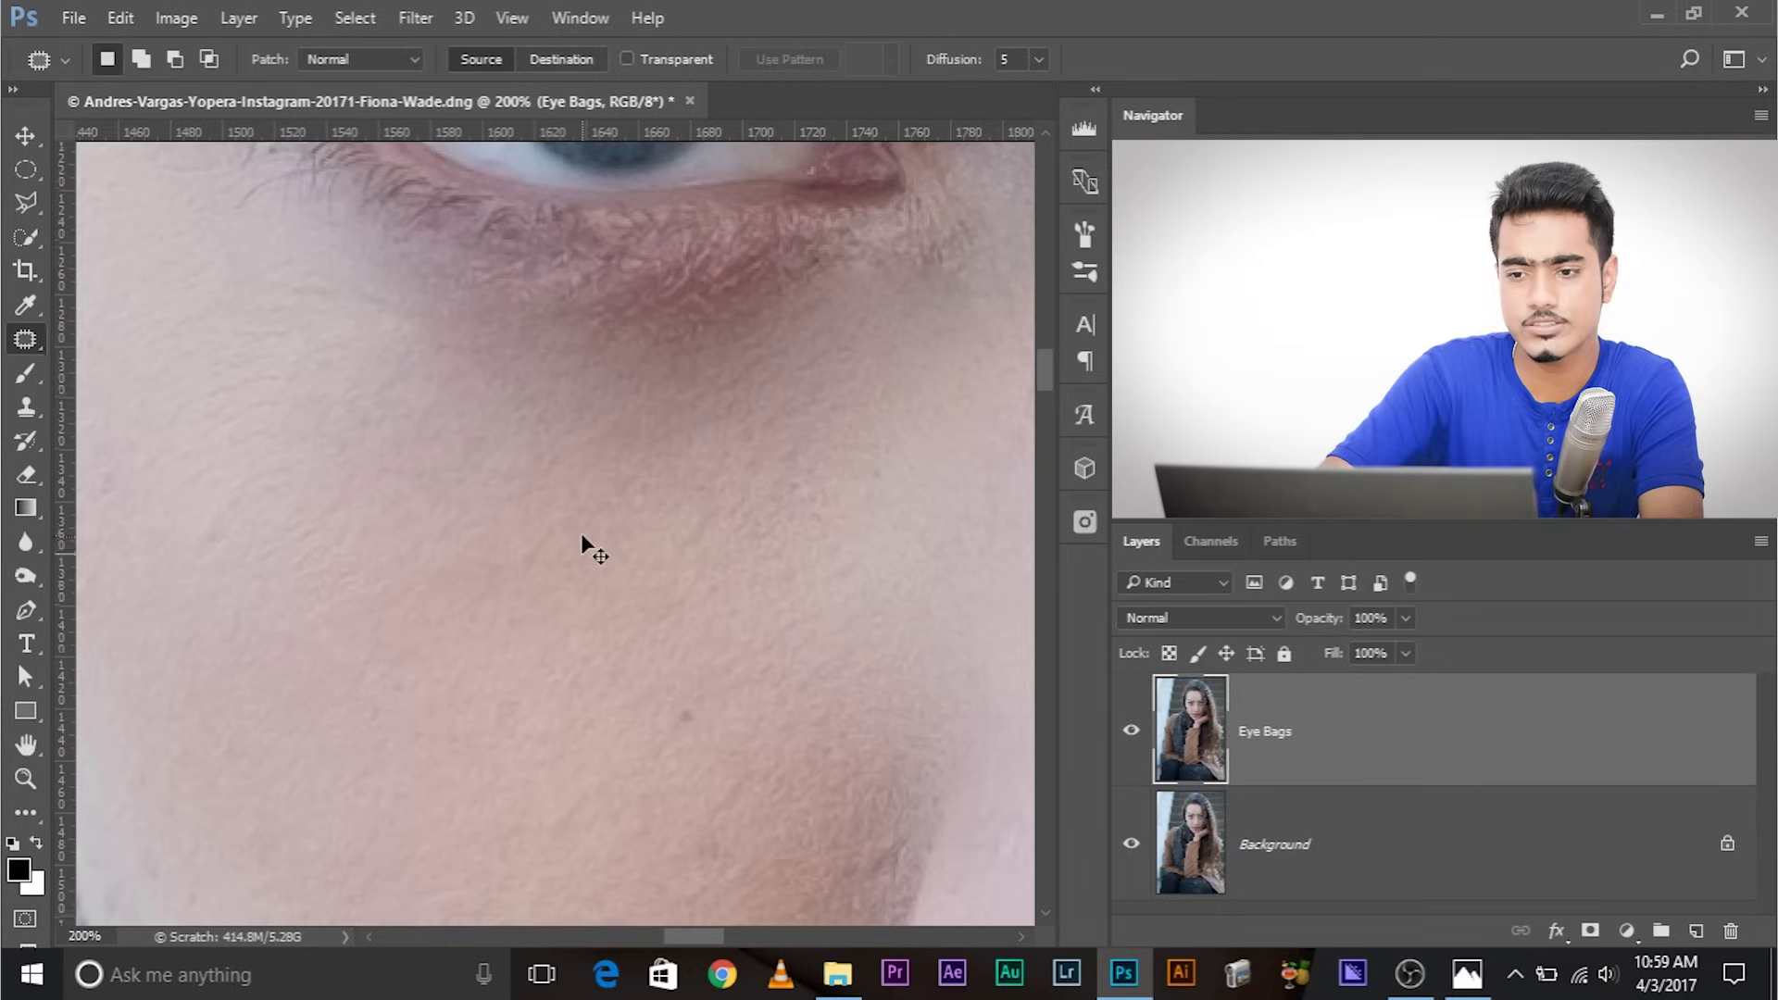
pyautogui.hotkey('ctrl', '-')
pyautogui.hotkey('ctrl', '-')
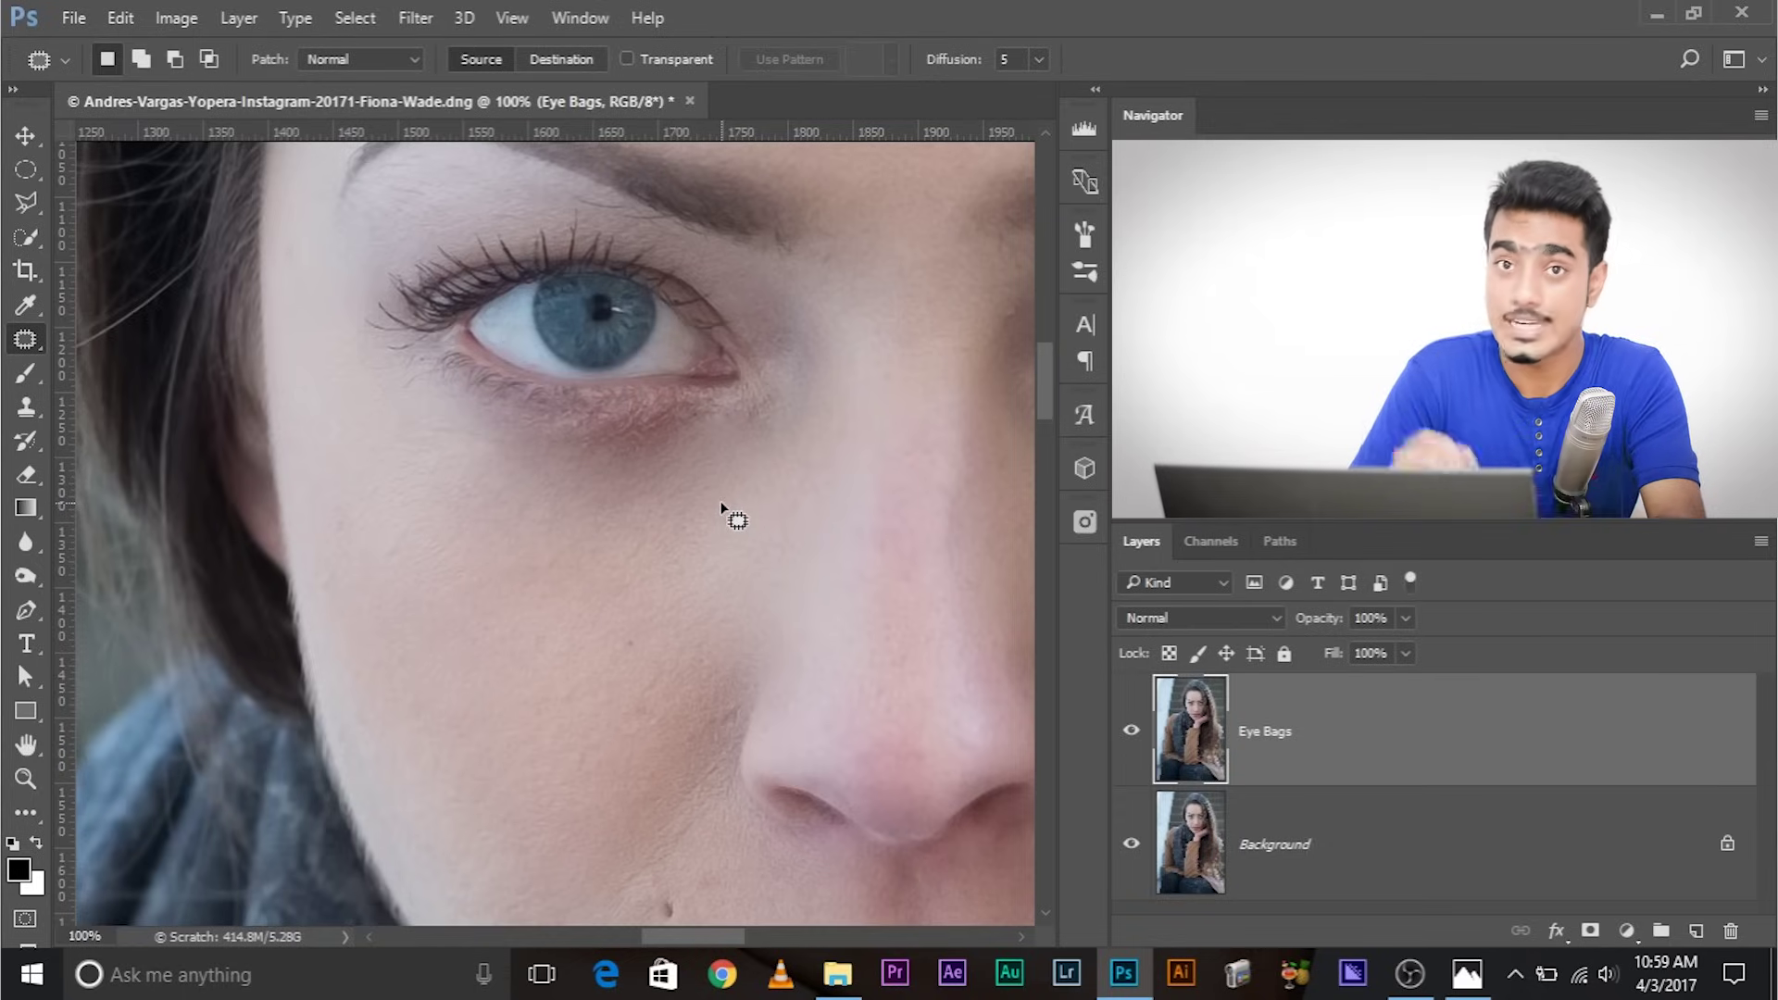
# Outline the bag under the subject's left eye, replace it with the smooth cheek skin below it, and deselect
pyautogui.moveTo(752, 223); pyautogui.dragTo(279, 251)
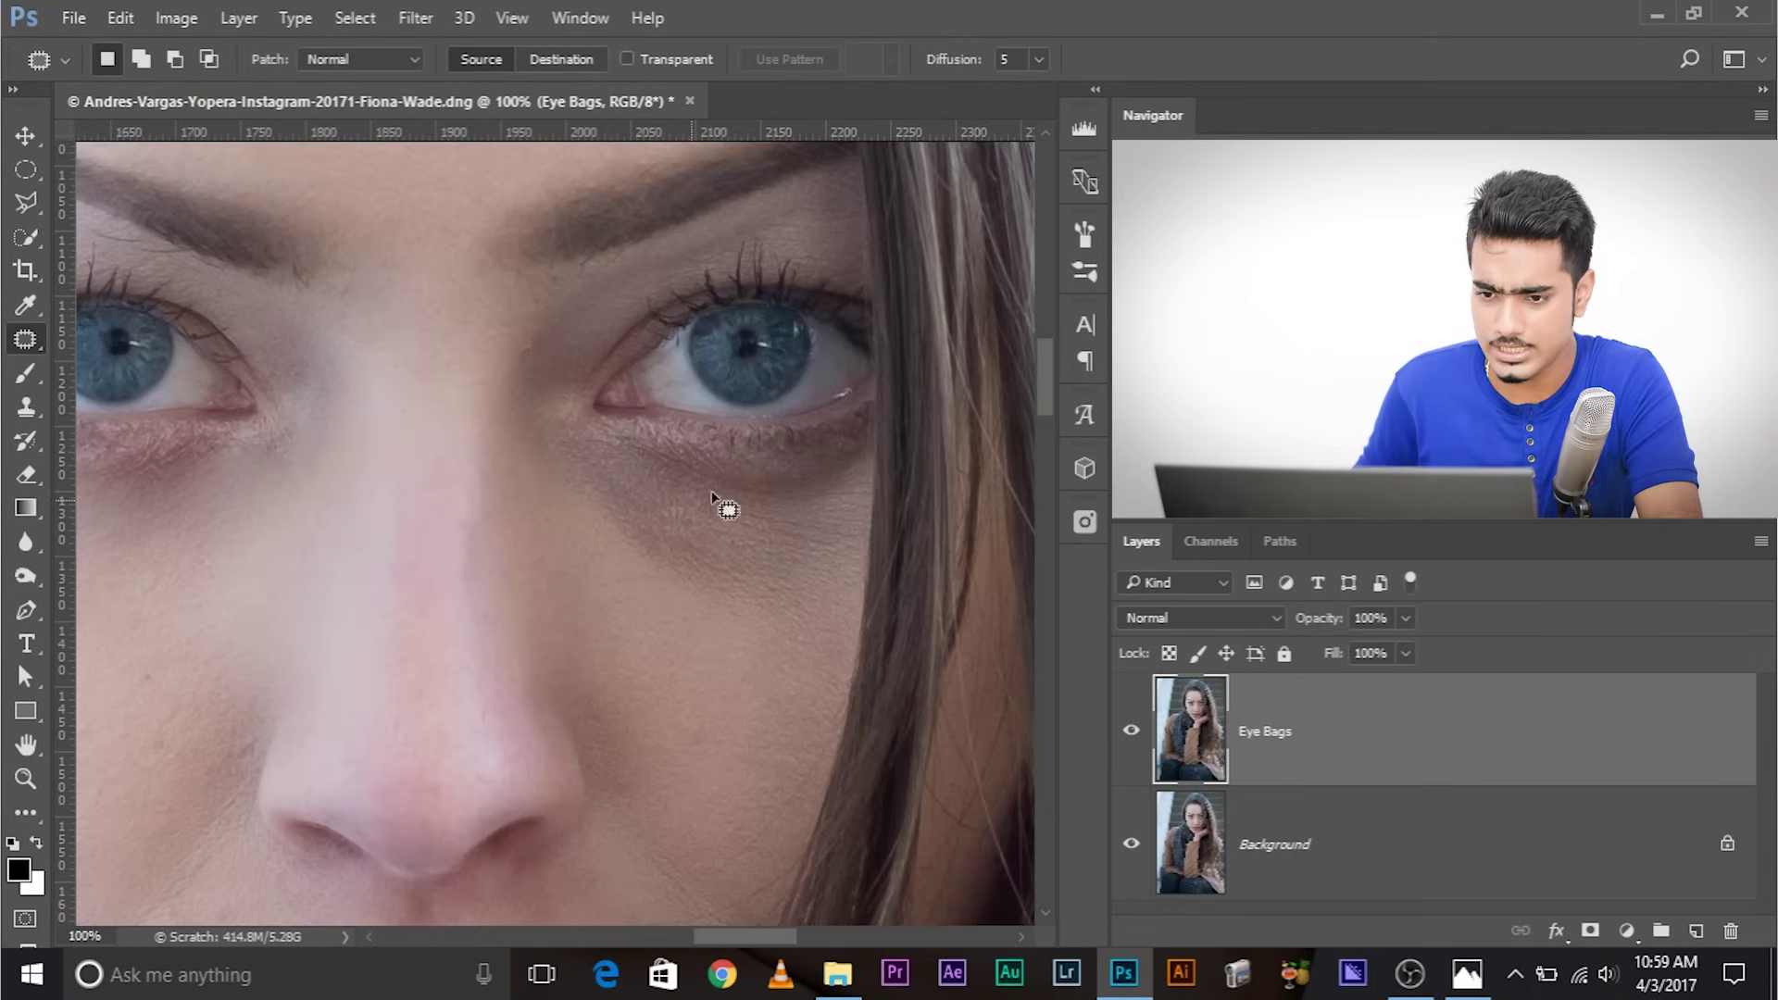
pyautogui.moveTo(836, 490)
pyautogui.mouseDown()
pyautogui.moveTo(754, 505)
pyautogui.moveTo(587, 466)
pyautogui.mouseUp()
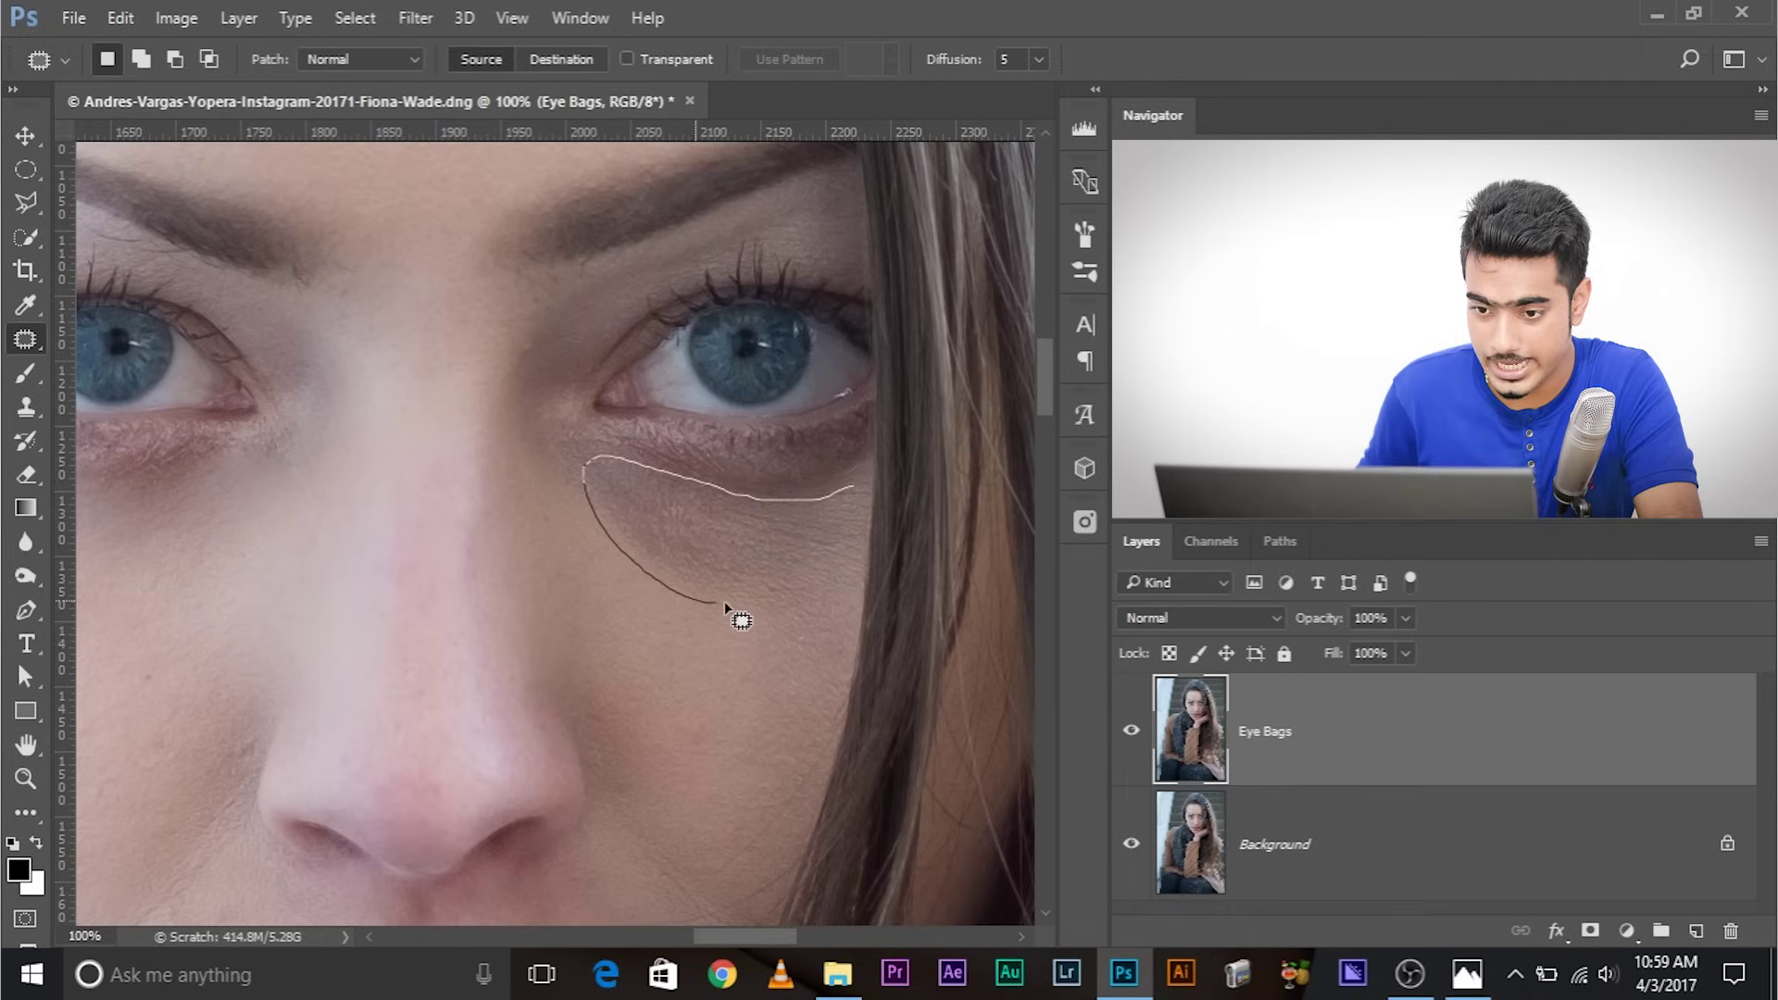
pyautogui.moveTo(861, 537); pyautogui.dragTo(871, 508)
pyautogui.moveTo(718, 536); pyautogui.dragTo(680, 658)
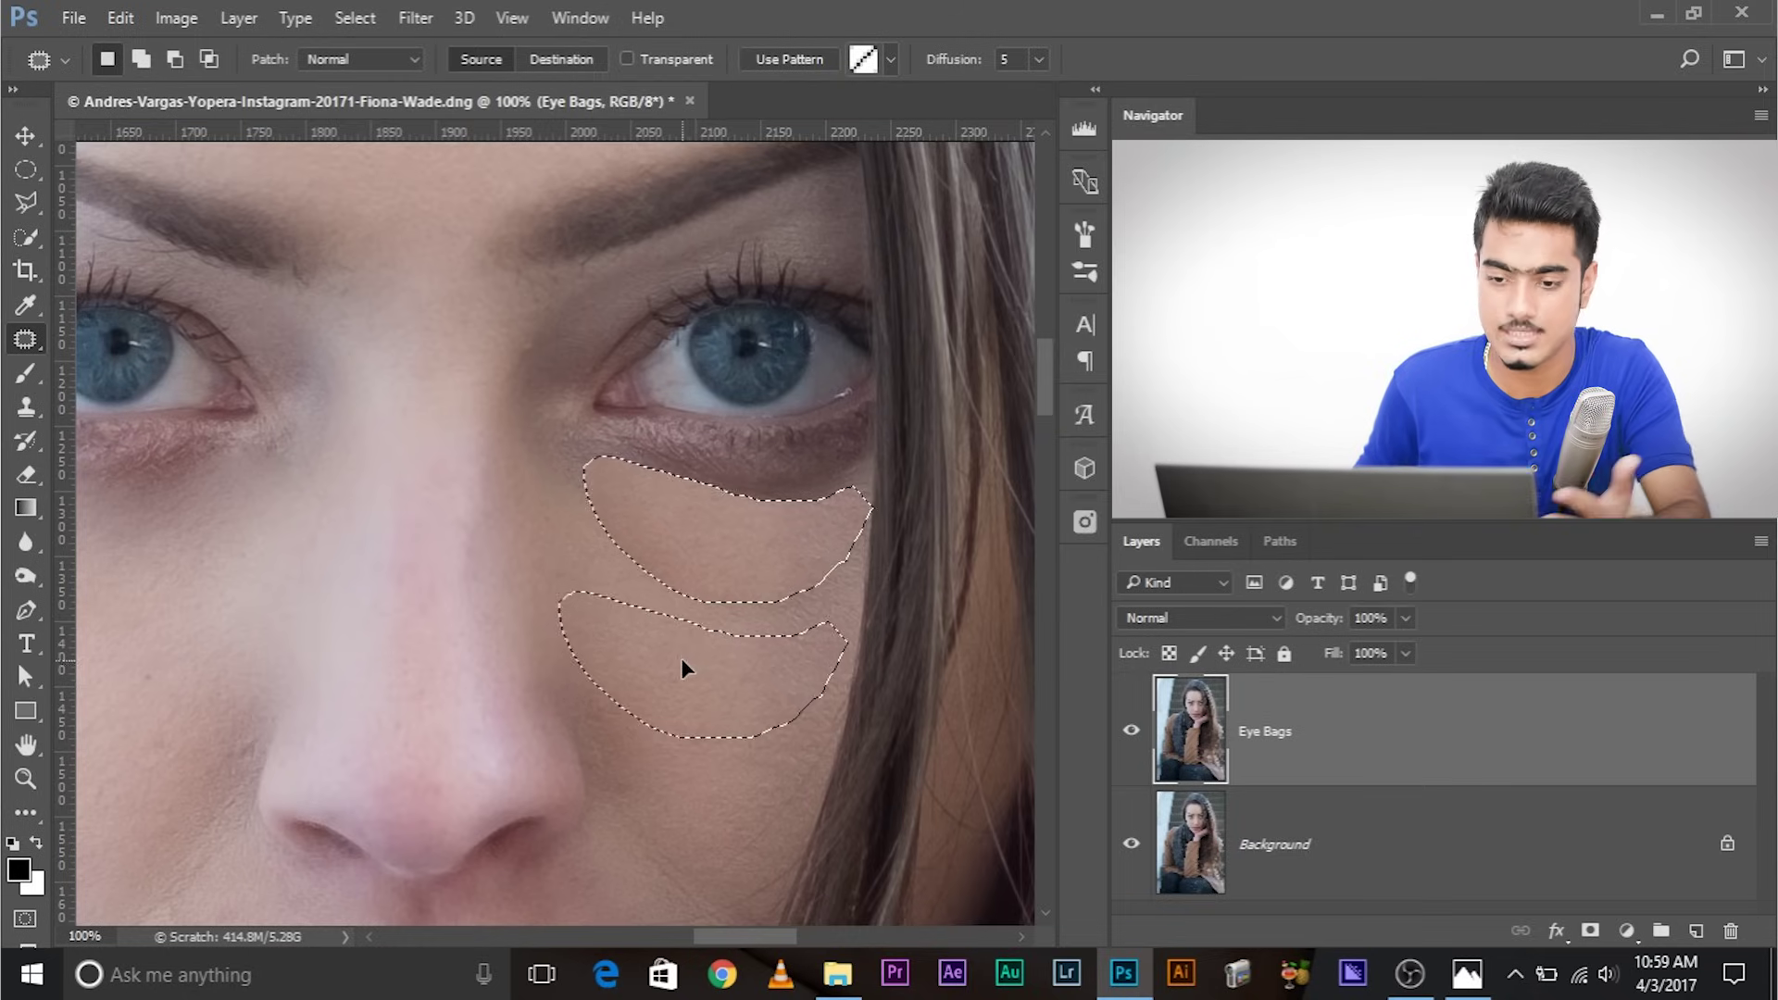
pyautogui.hotkey('ctrl', 'd')
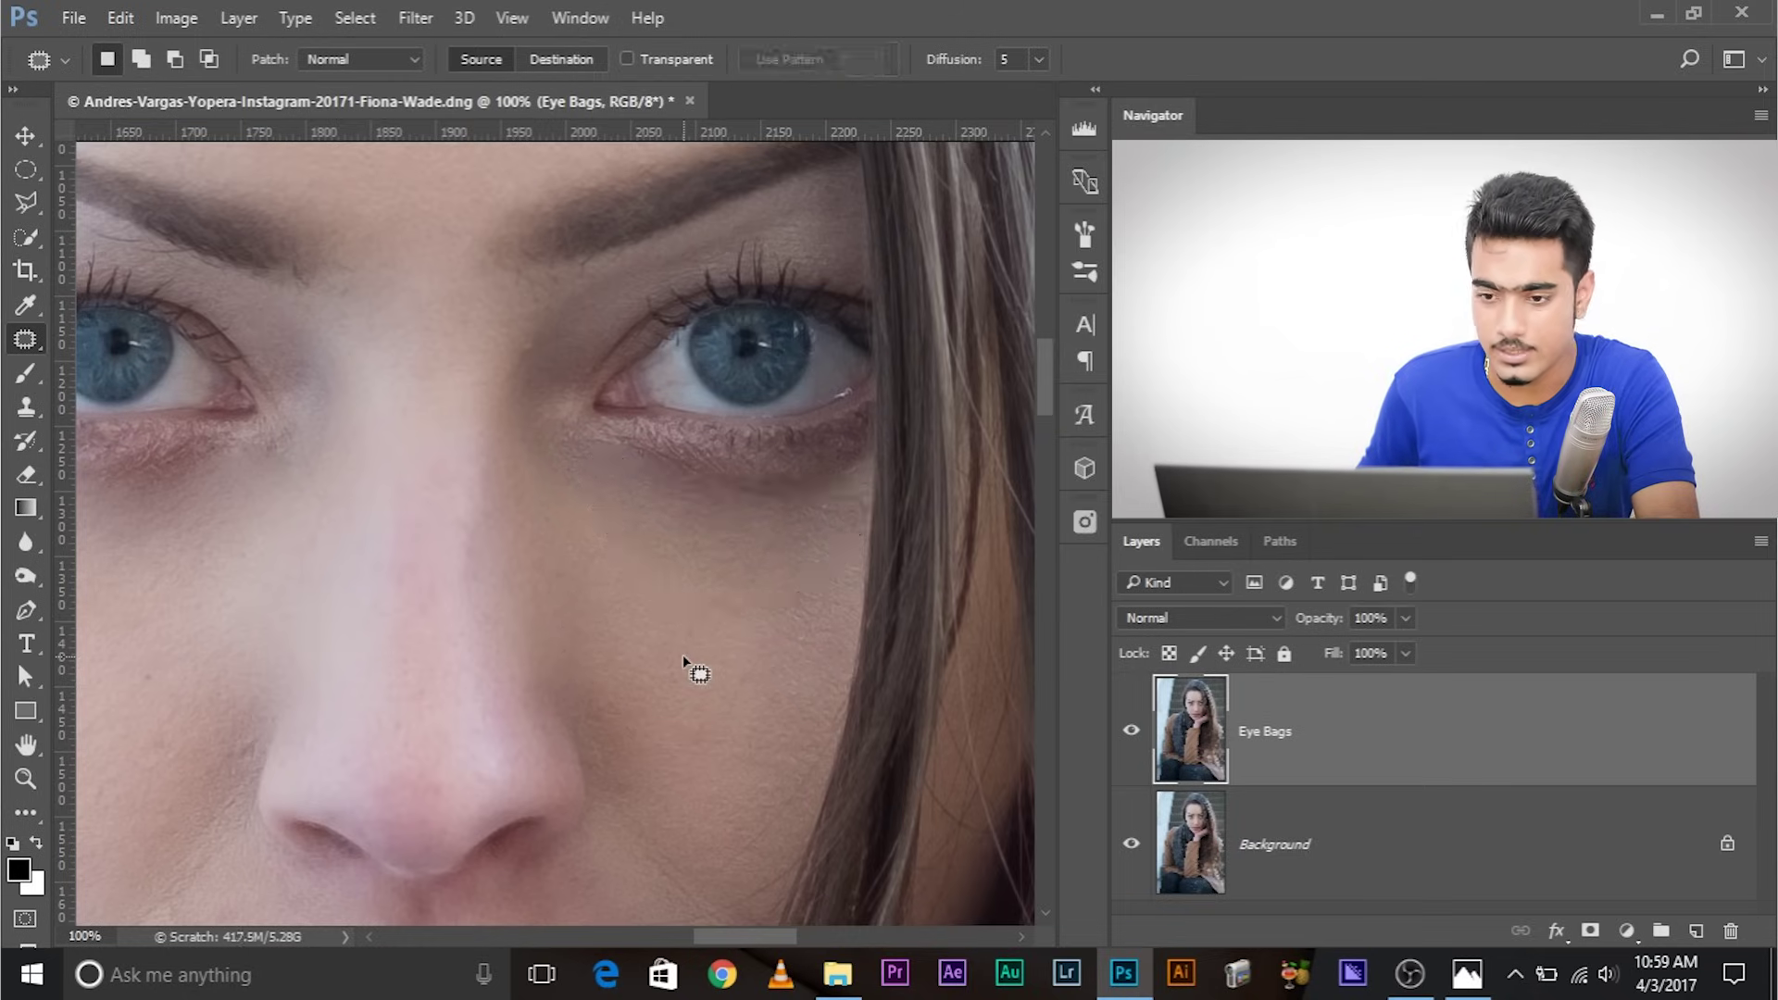
# Patch the leftover crease lines below the subject's left lower eyelid with clean cheek skin, deselecting after each patch
pyautogui.moveTo(707, 528); pyautogui.dragTo(822, 587)
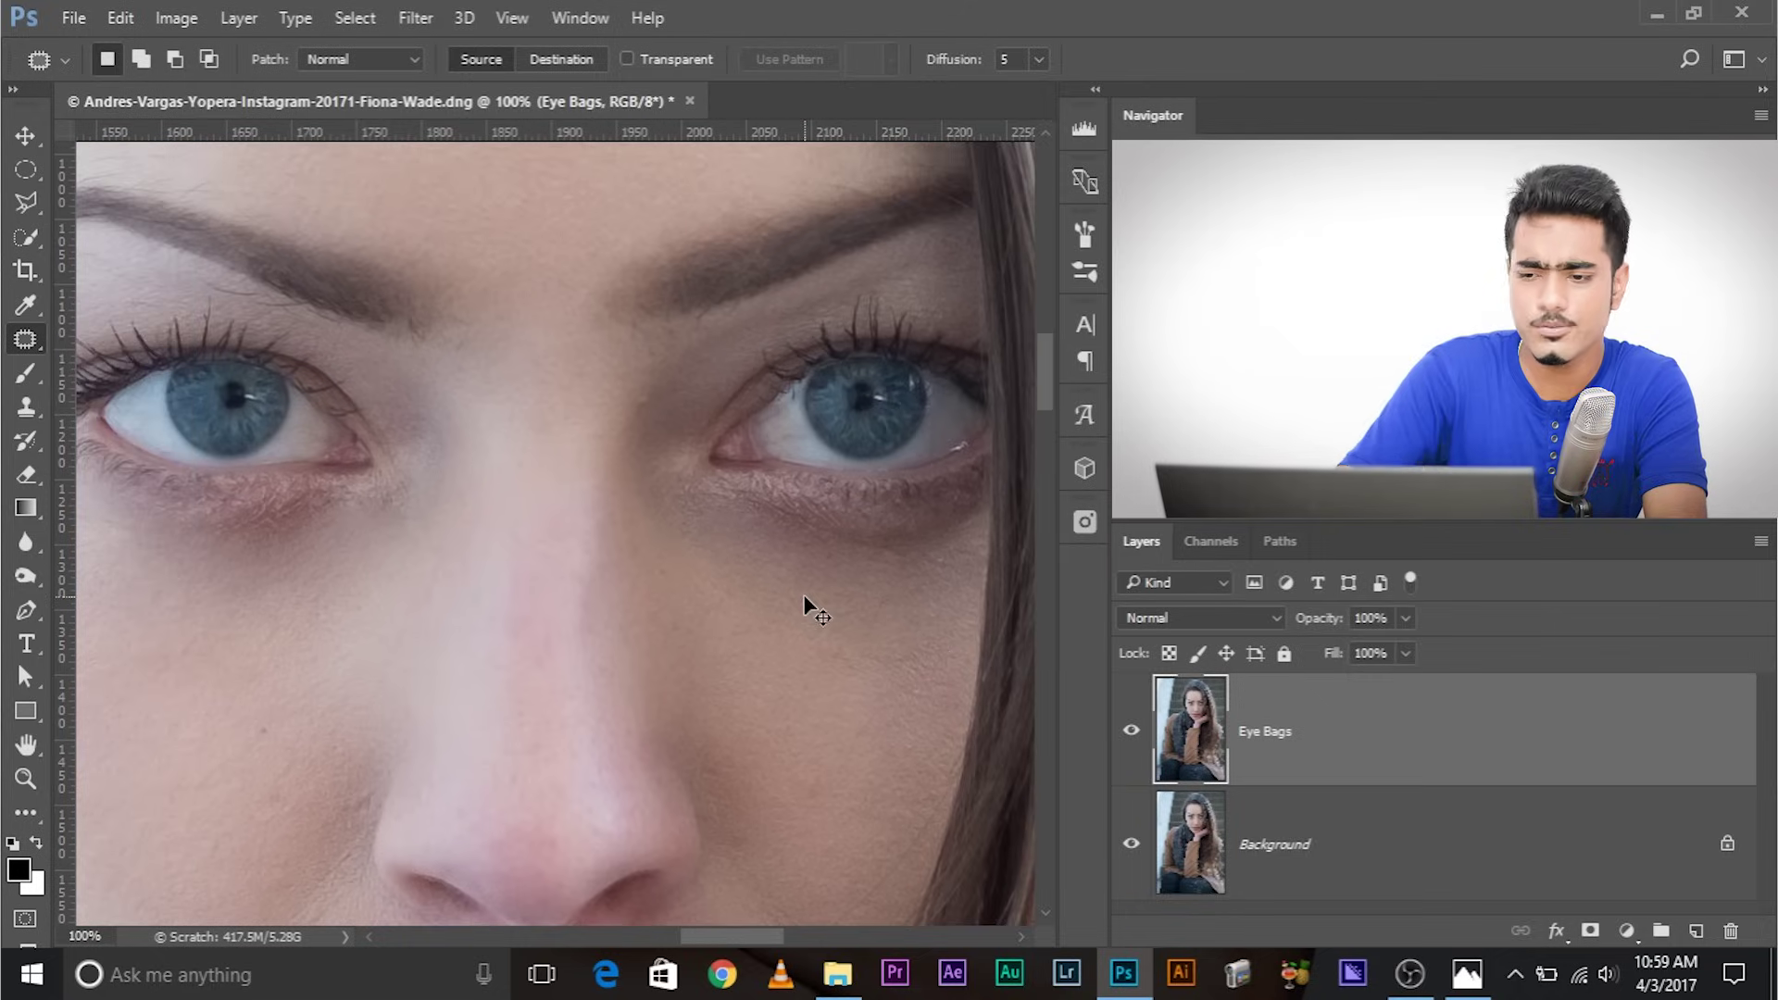
pyautogui.hotkey('ctrl', '+')
pyautogui.hotkey('ctrl', '+')
pyautogui.moveTo(802, 595)
pyautogui.mouseDown()
pyautogui.moveTo(120, 565)
pyautogui.moveTo(433, 585)
pyautogui.moveTo(209, 581)
pyautogui.mouseUp()
pyautogui.moveTo(496, 493)
pyautogui.mouseDown()
pyautogui.moveTo(263, 406)
pyautogui.moveTo(281, 447)
pyautogui.moveTo(442, 539)
pyautogui.moveTo(493, 508)
pyautogui.mouseUp()
pyautogui.moveTo(413, 505); pyautogui.dragTo(365, 591)
pyautogui.hotkey('ctrl', 'd')
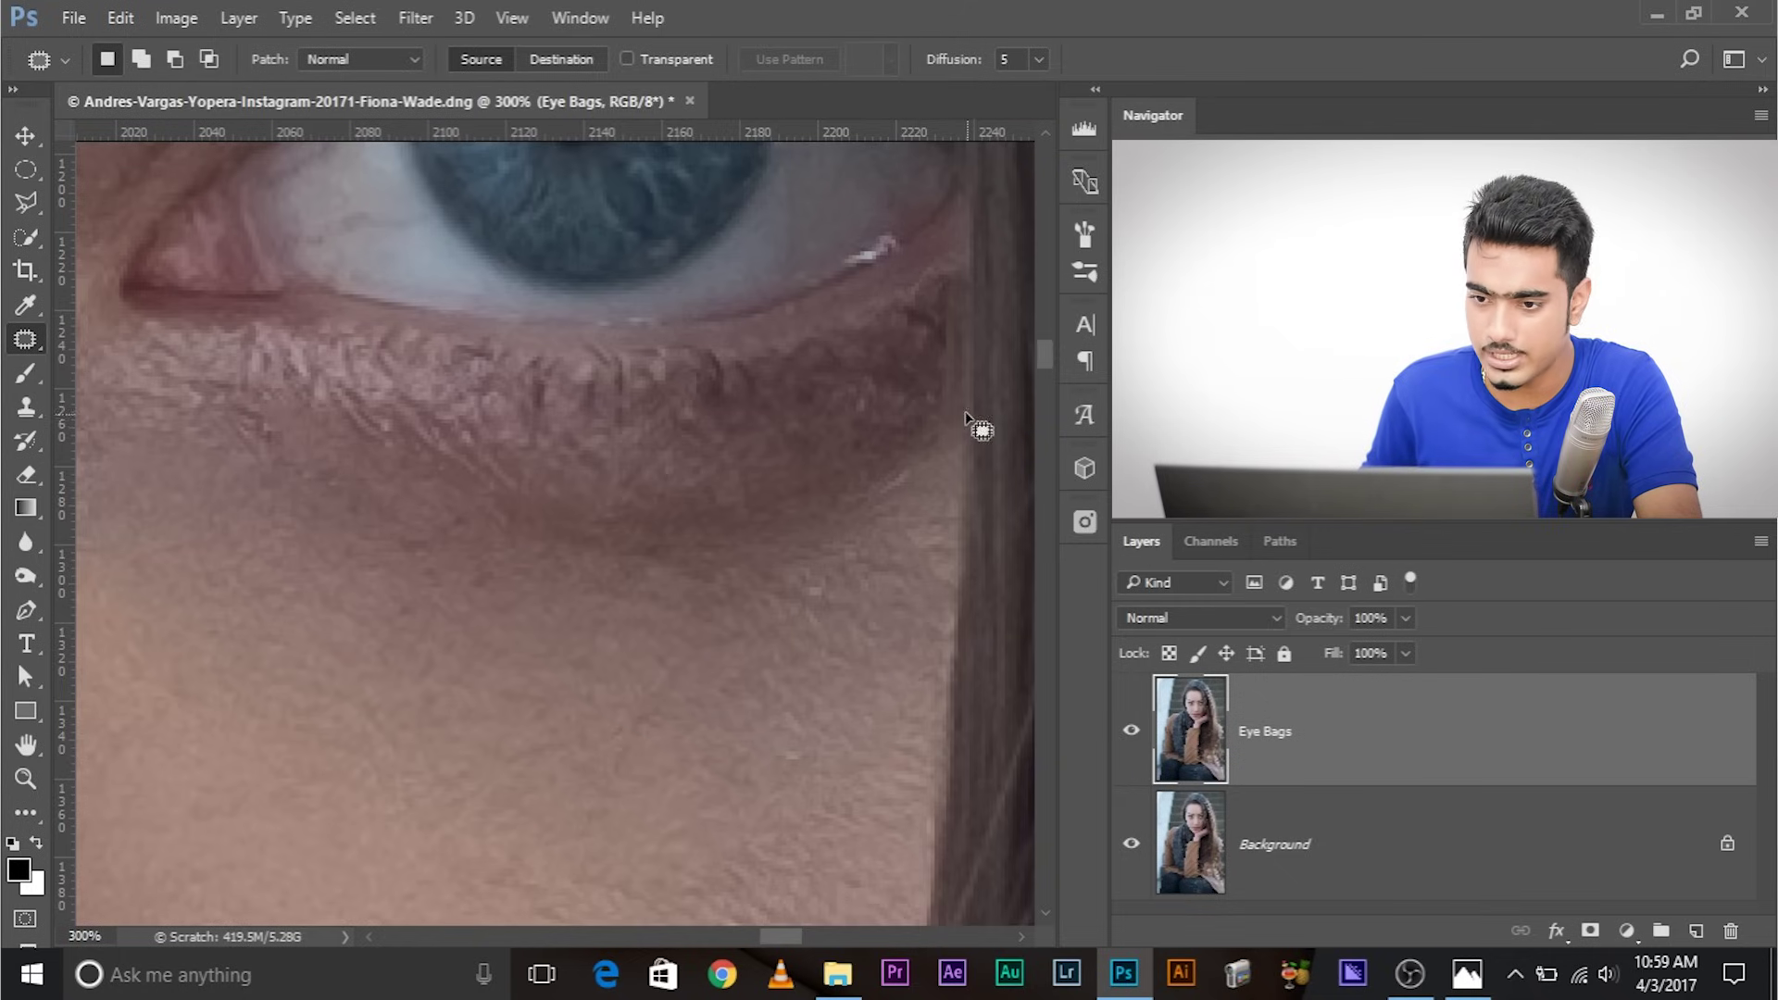
pyautogui.moveTo(779, 605)
pyautogui.mouseDown()
pyautogui.moveTo(398, 528)
pyautogui.moveTo(866, 406)
pyautogui.mouseUp()
pyautogui.hotkey('ctrl', 'd')
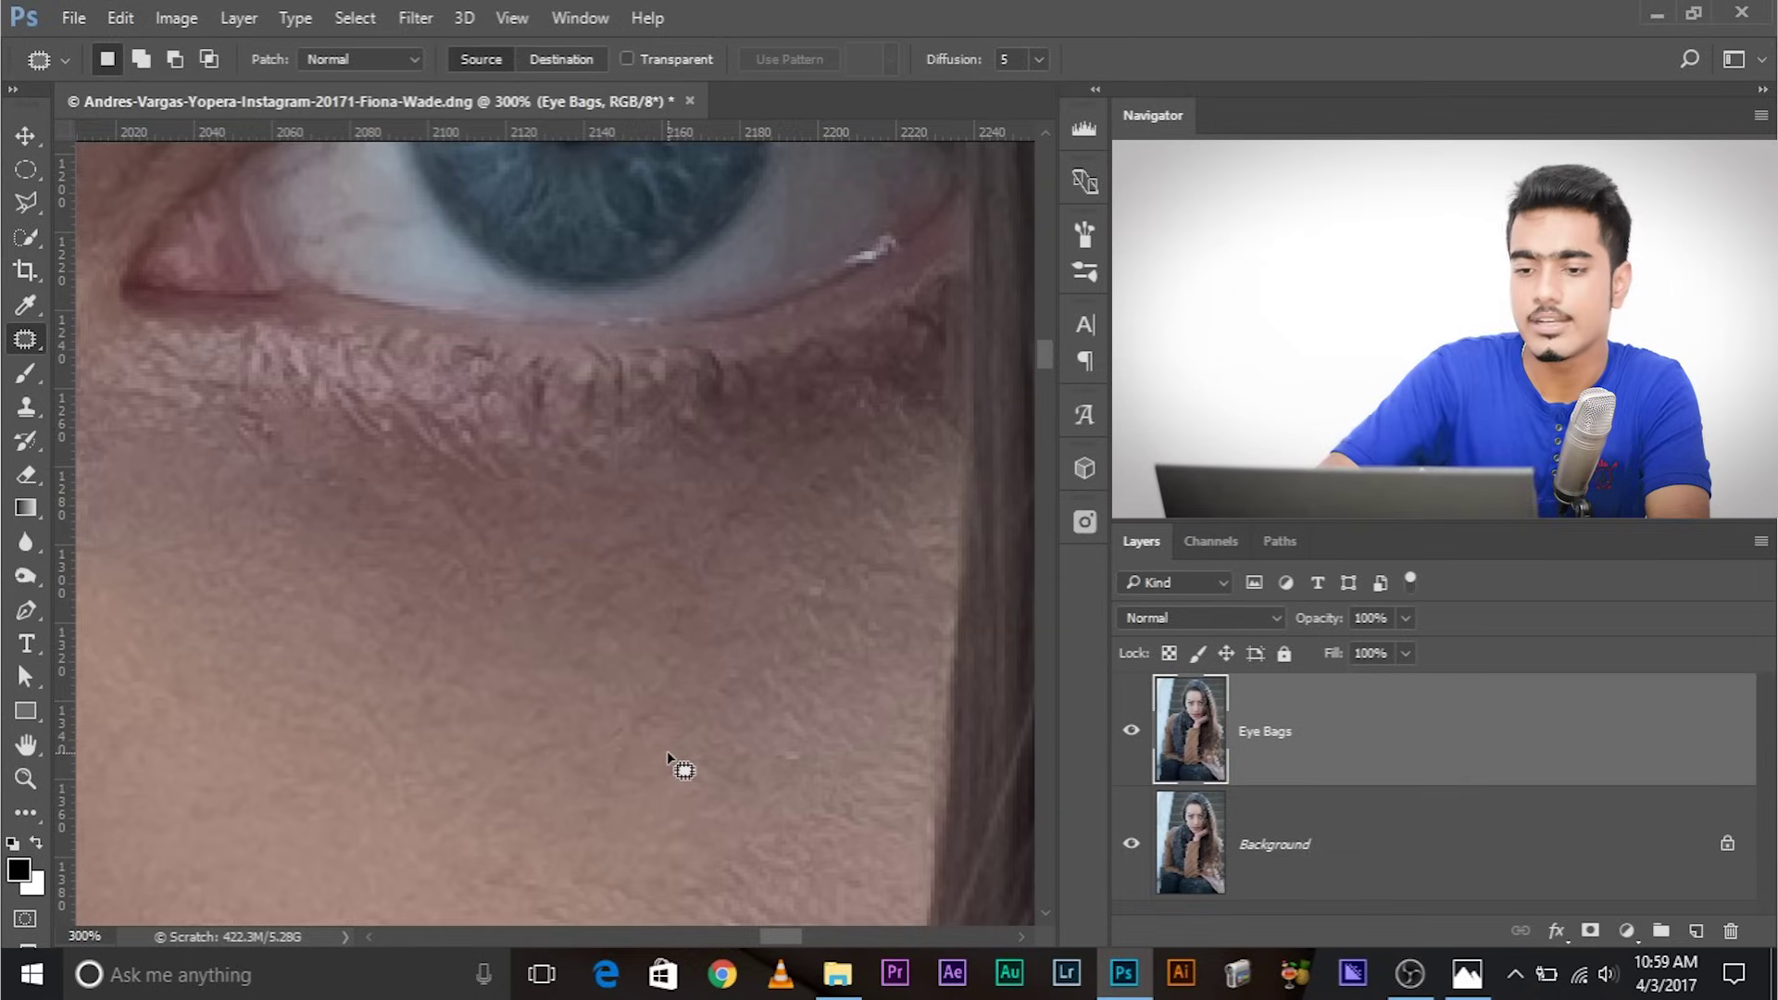
pyautogui.hotkey('ctrl', '-')
pyautogui.hotkey('ctrl', '-')
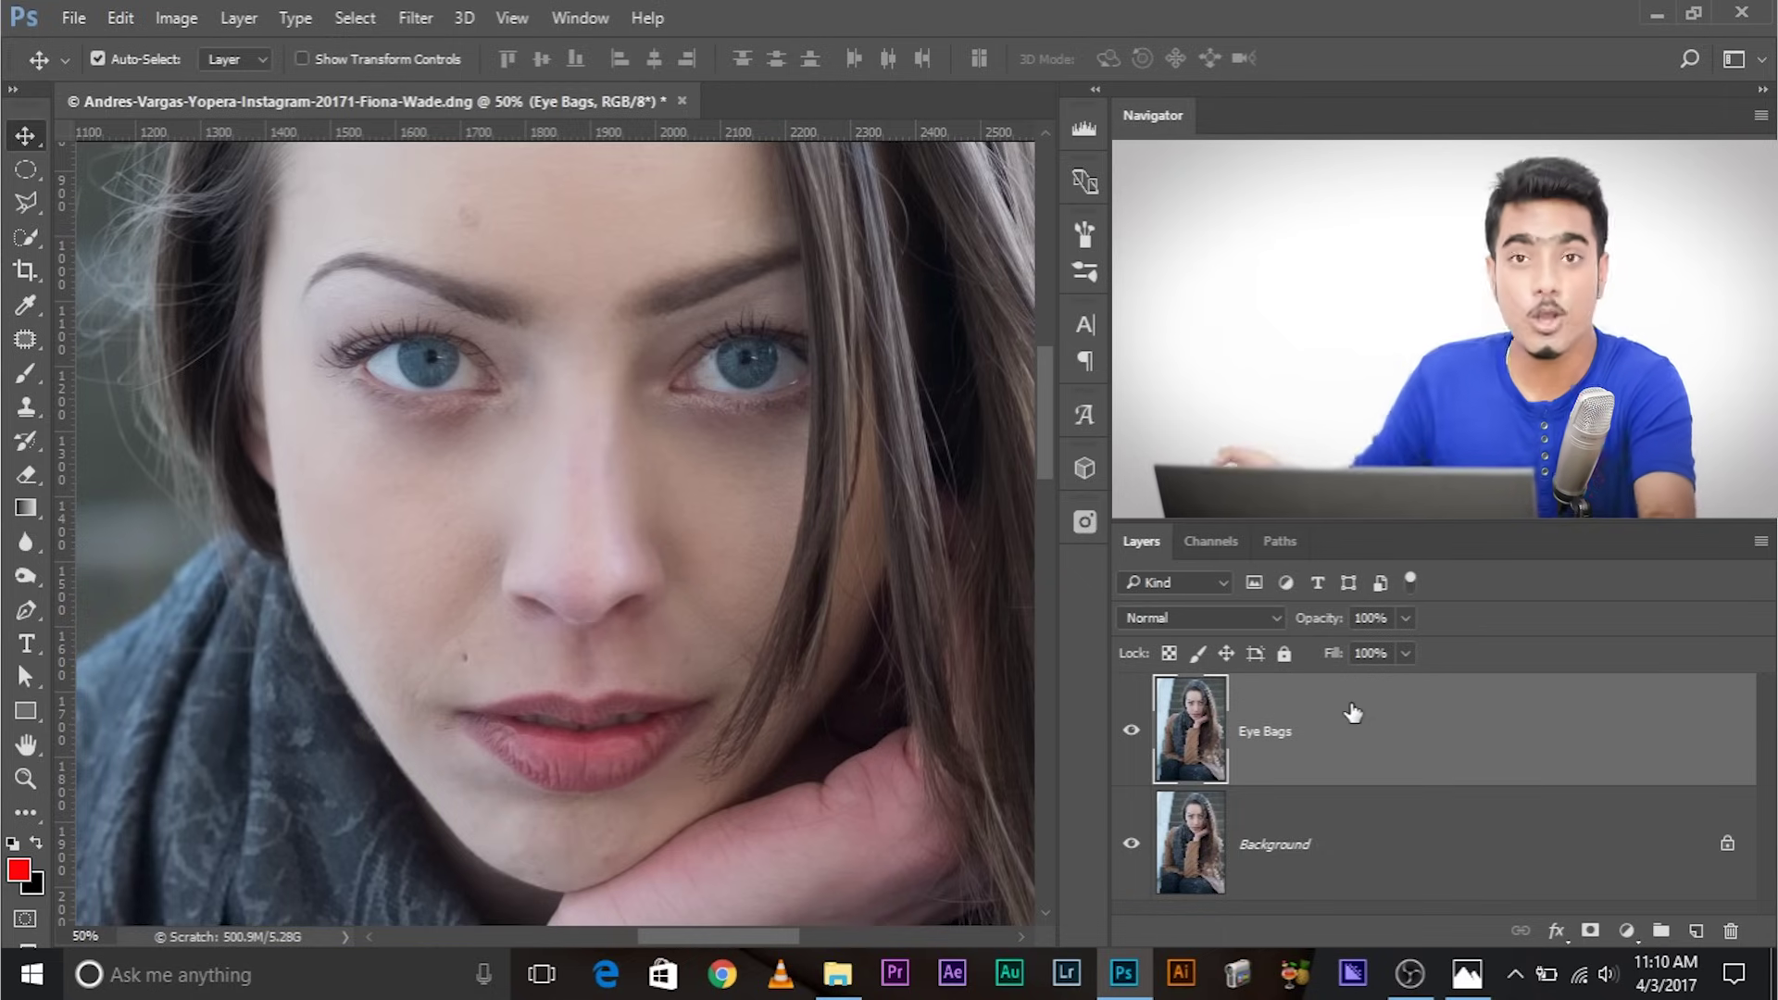
# Duplicate the Eye Bags layer and name the copy Dark Shades
pyautogui.hotkey('ctrl', 'j')
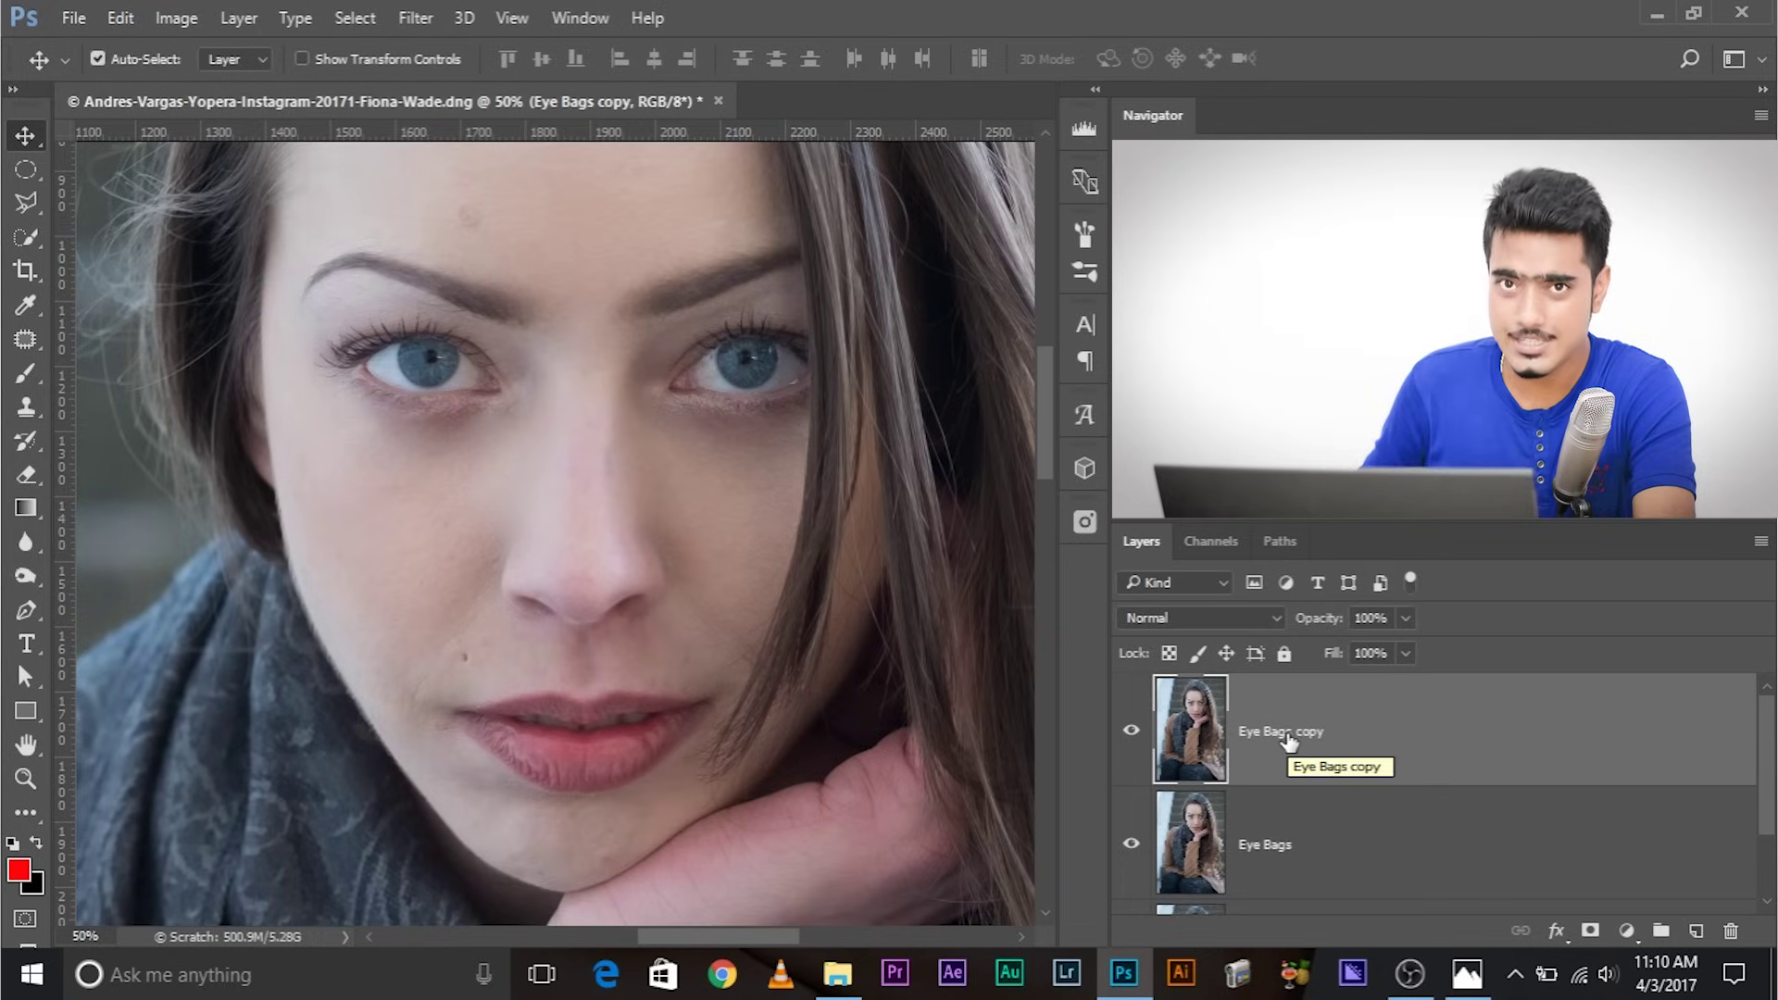
pyautogui.write('Dark Shades')
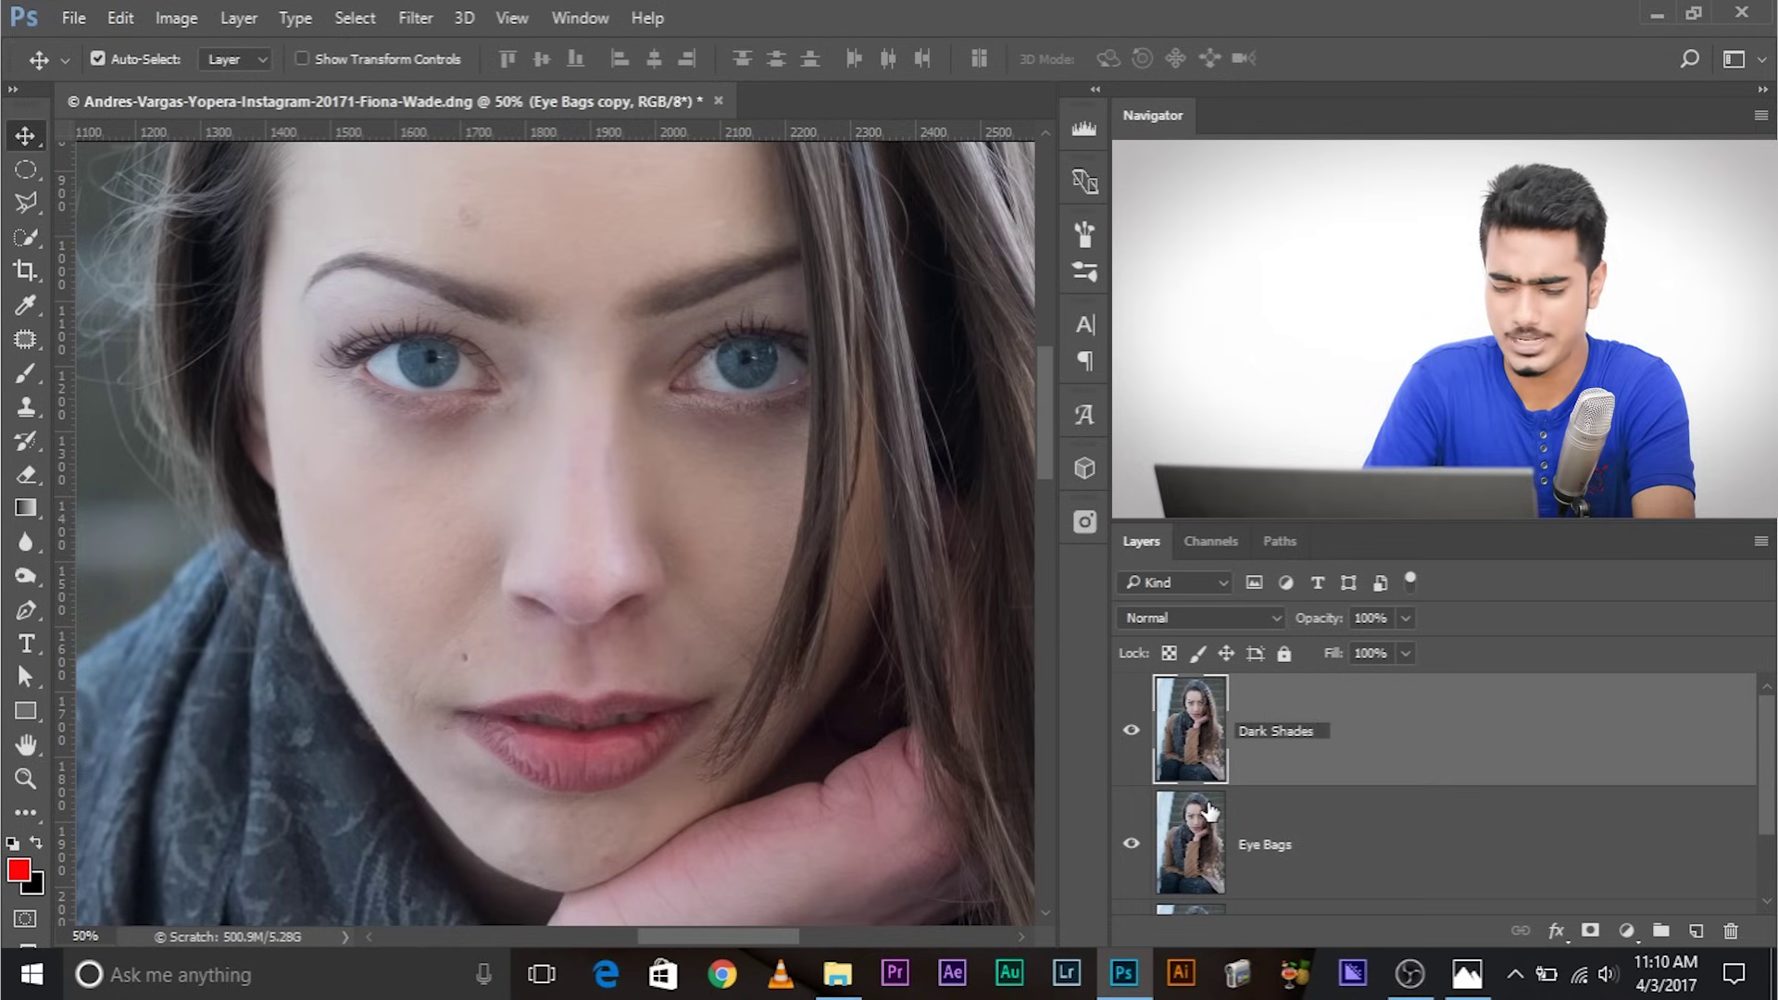
pyautogui.press('Return')
# Activate the Clone Stamp tool for the Dark Shades layer with sampling limited to Current Layer
pyautogui.hotkey('ctrl', '+')
pyautogui.hotkey('ctrl', '+')
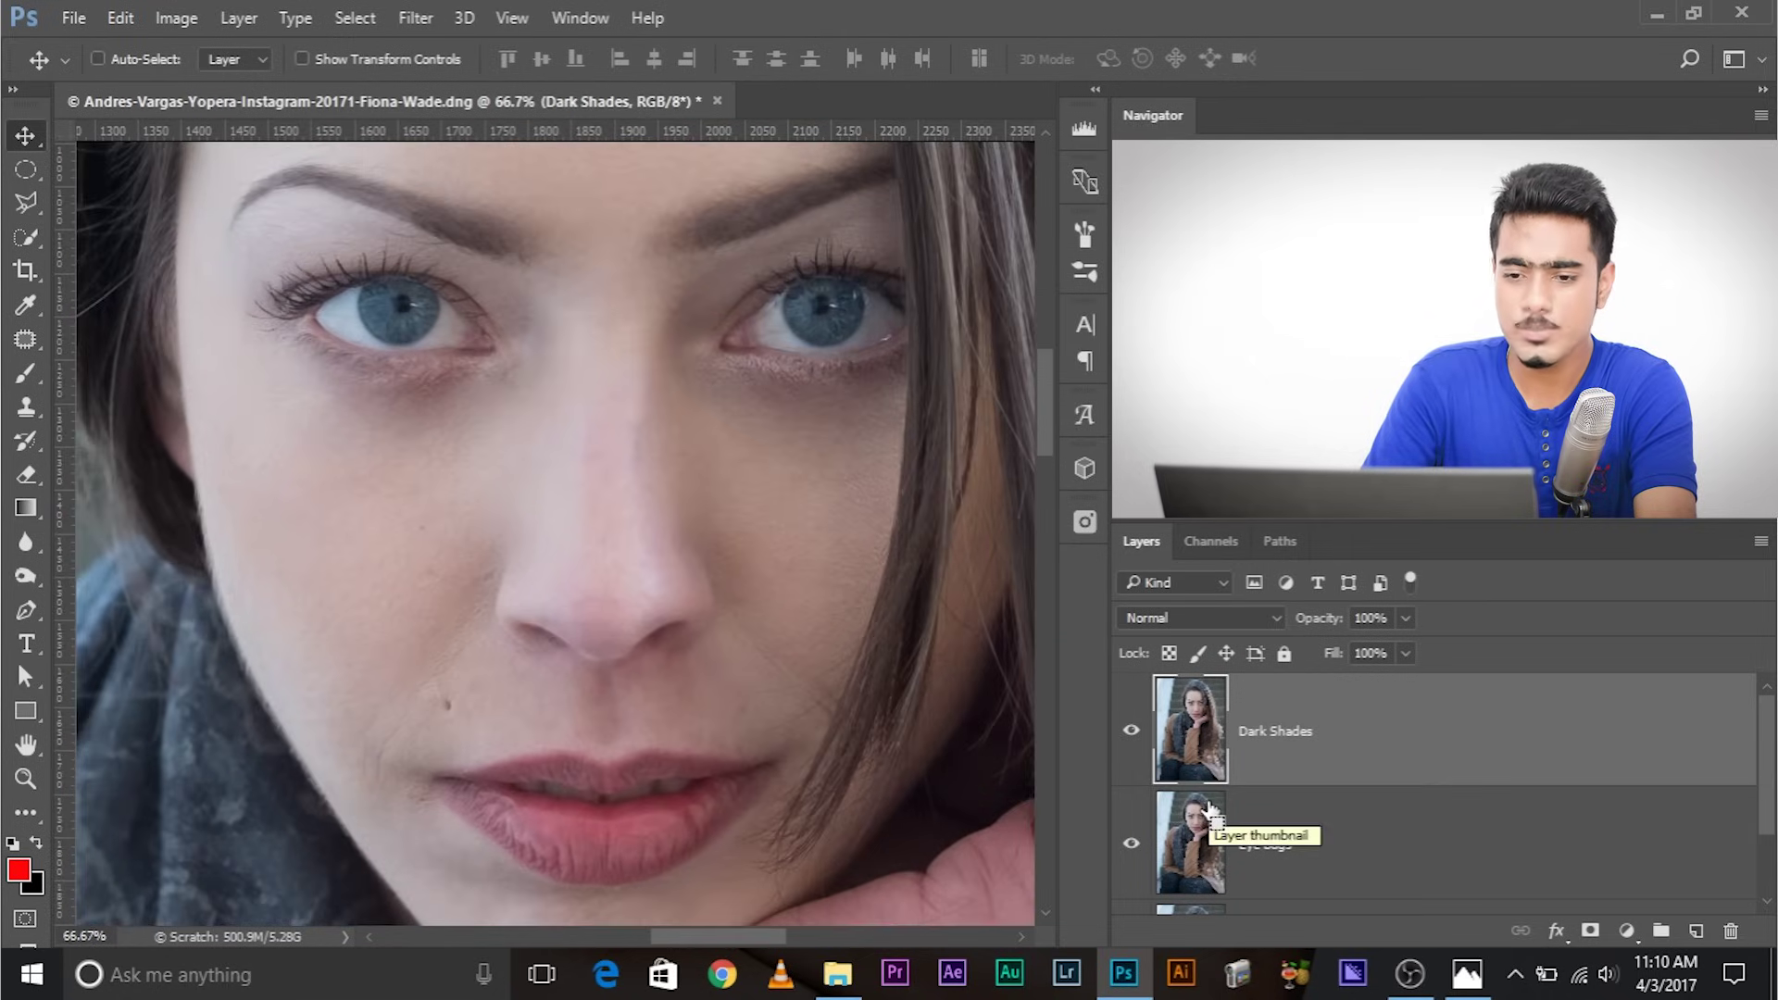
pyautogui.moveTo(575, 306); pyautogui.dragTo(620, 333)
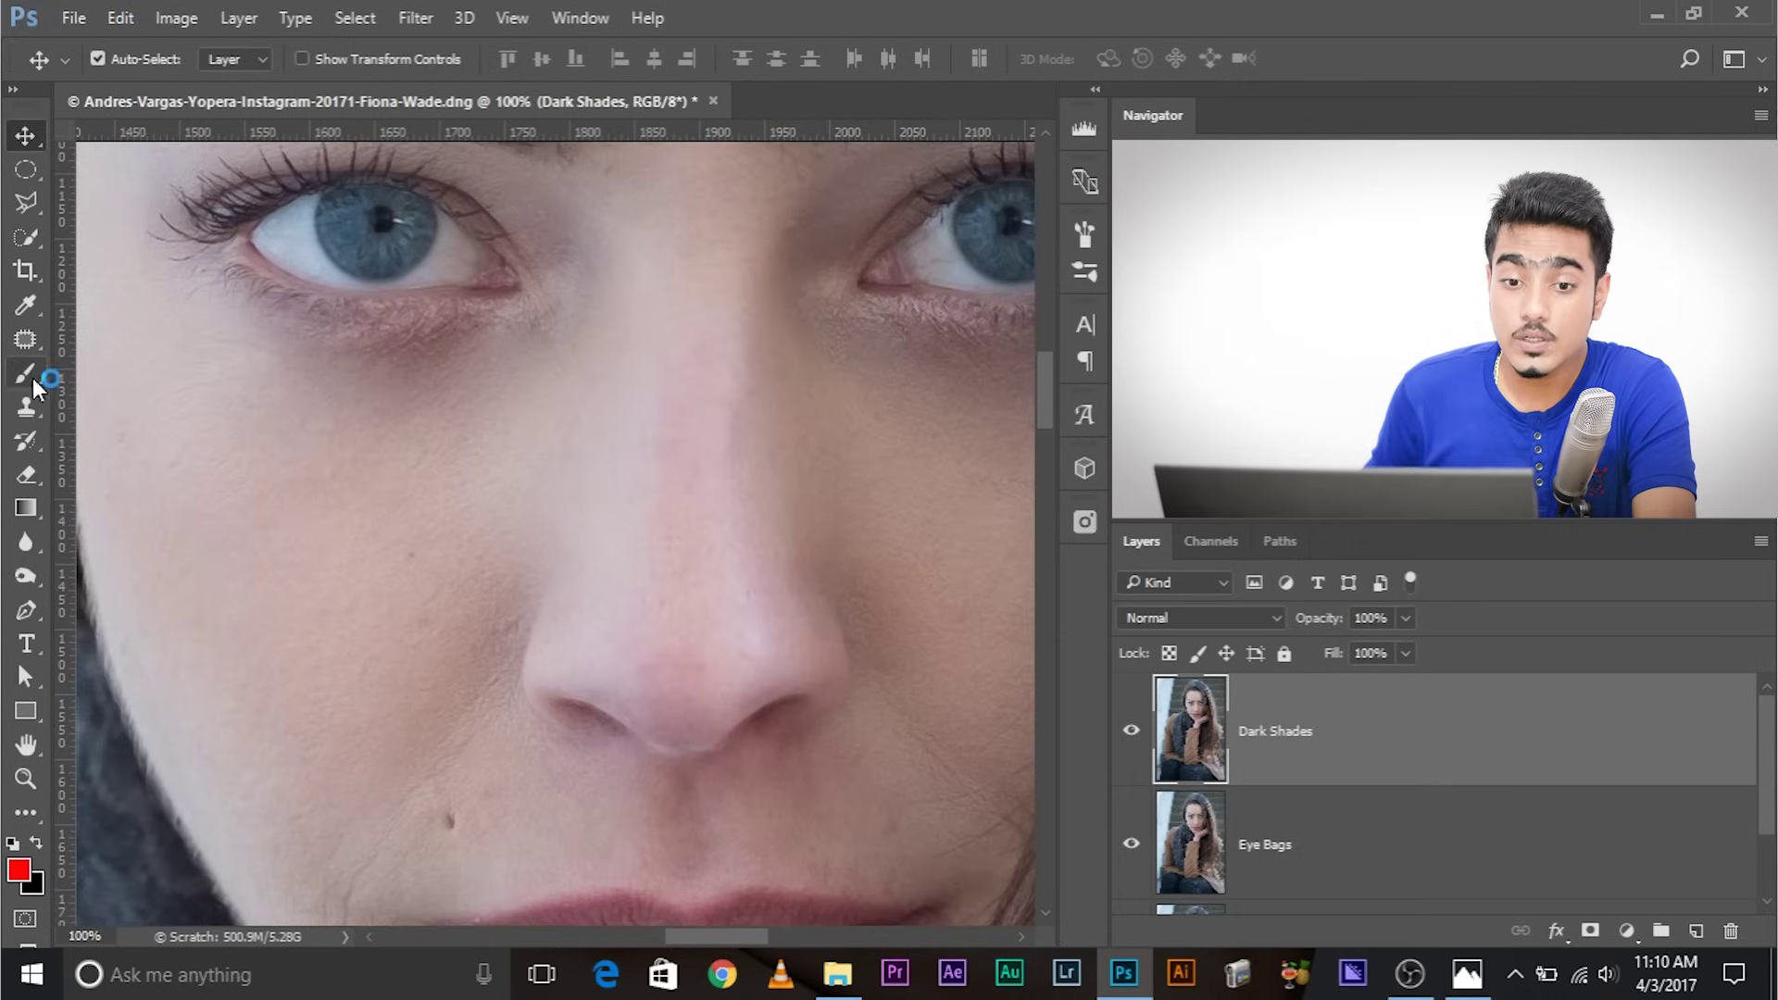
pyautogui.click(25, 409)
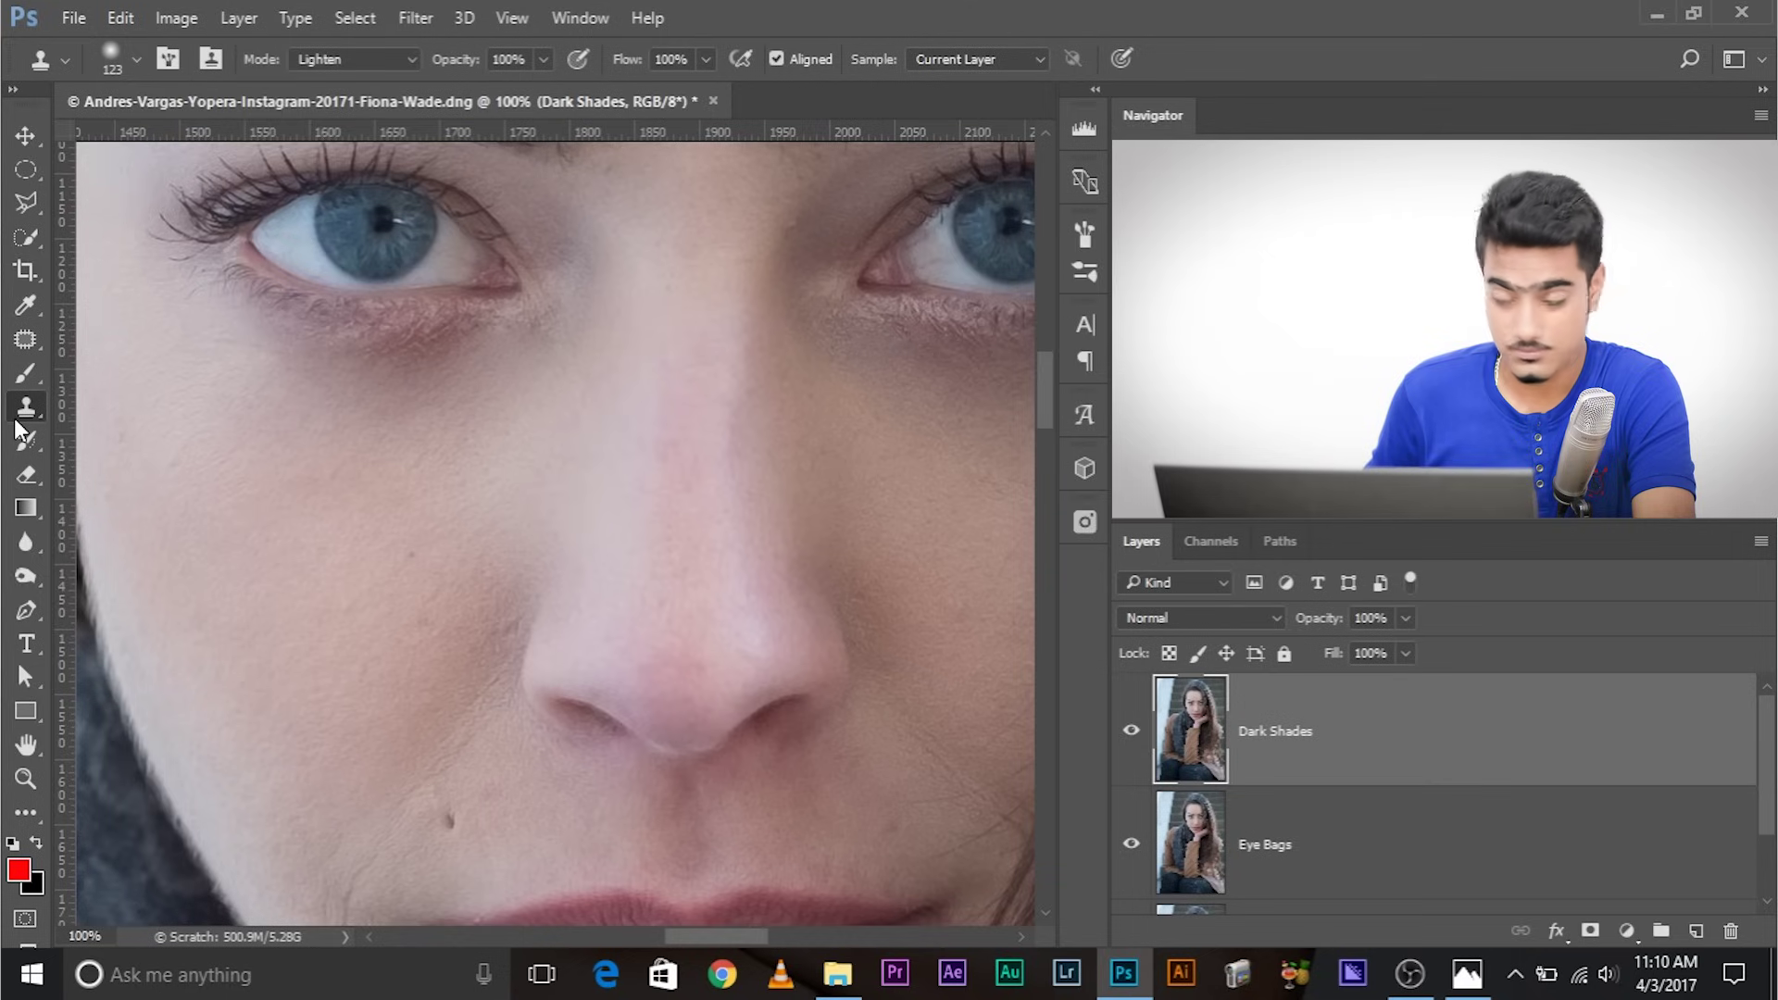
pyautogui.click(978, 59)
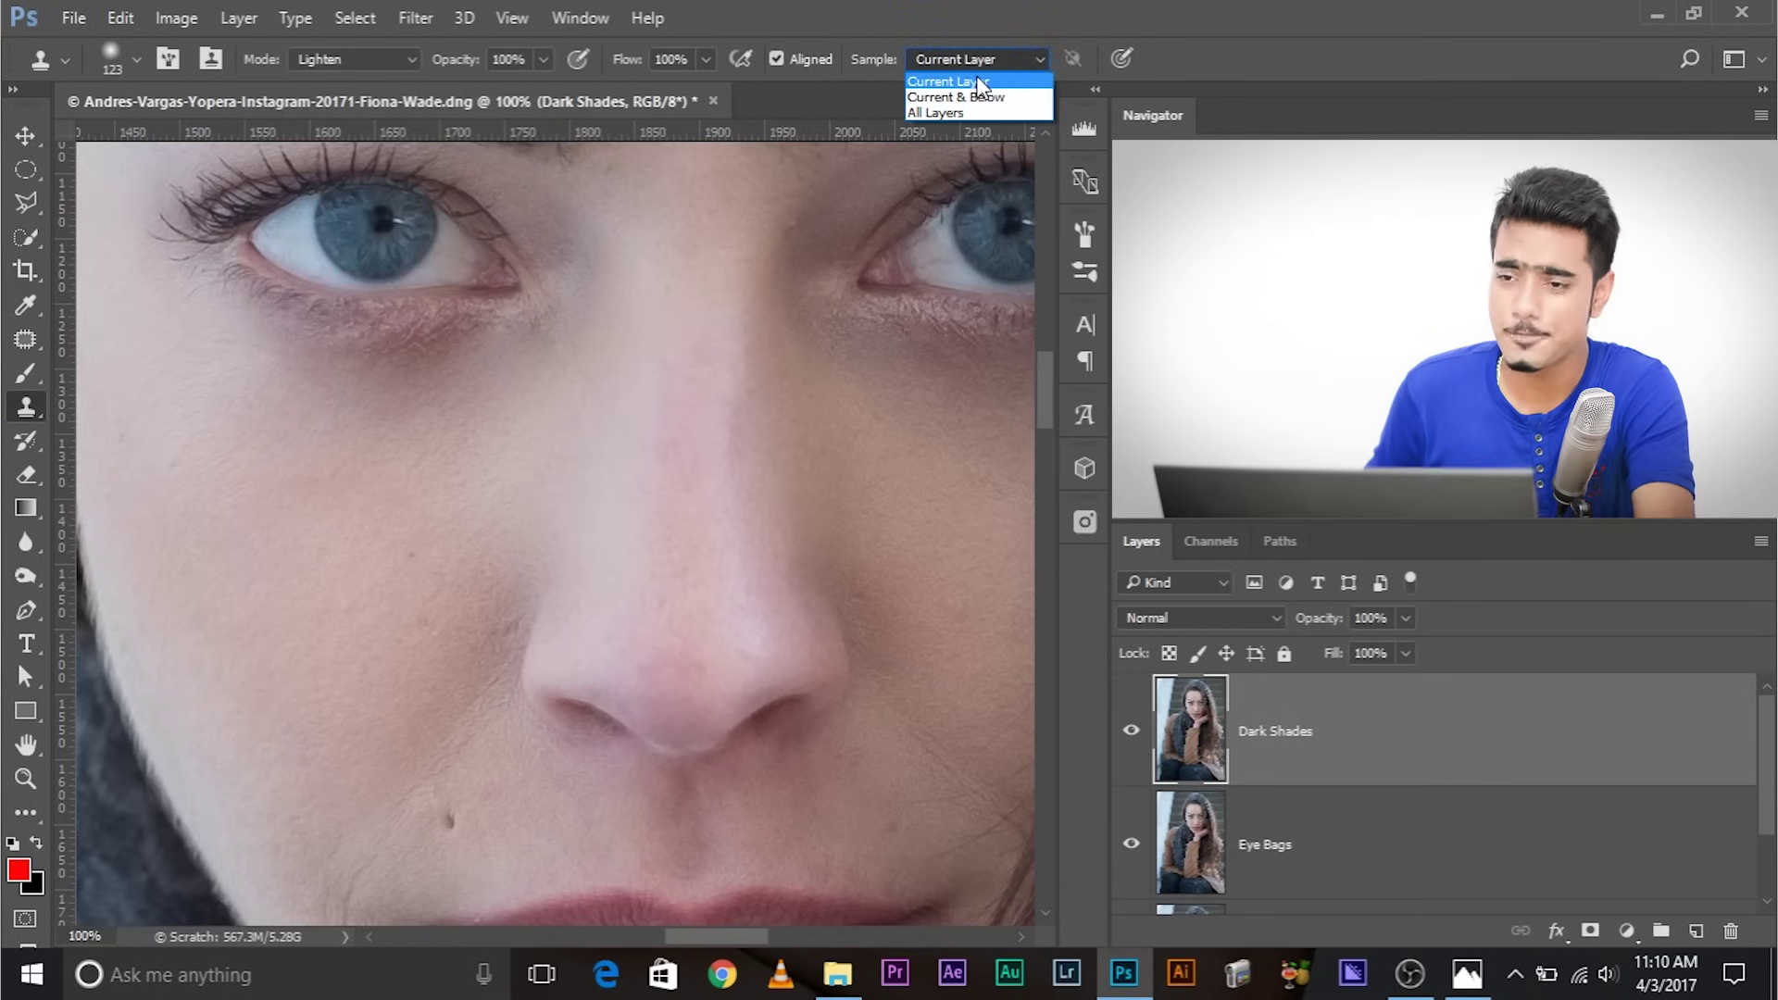
pyautogui.click(980, 83)
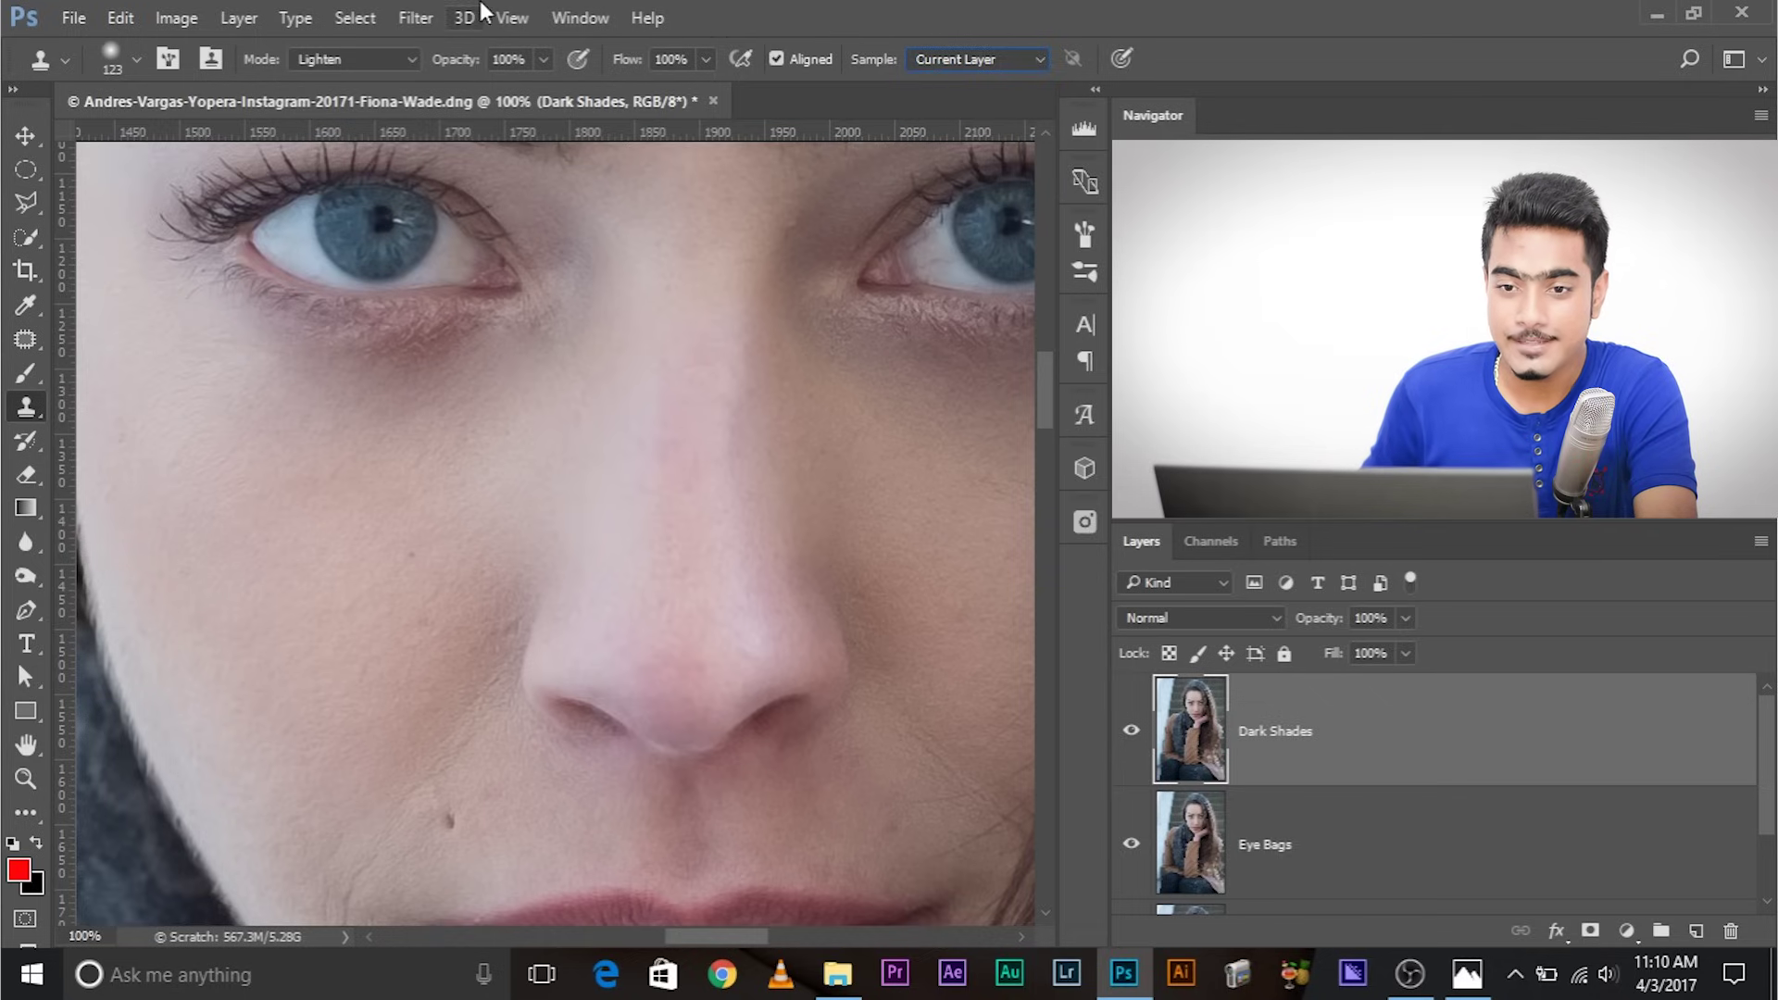
# Compare the Normal and Lighten modes for the Clone Stamp and set it to Lighten
pyautogui.click(371, 59)
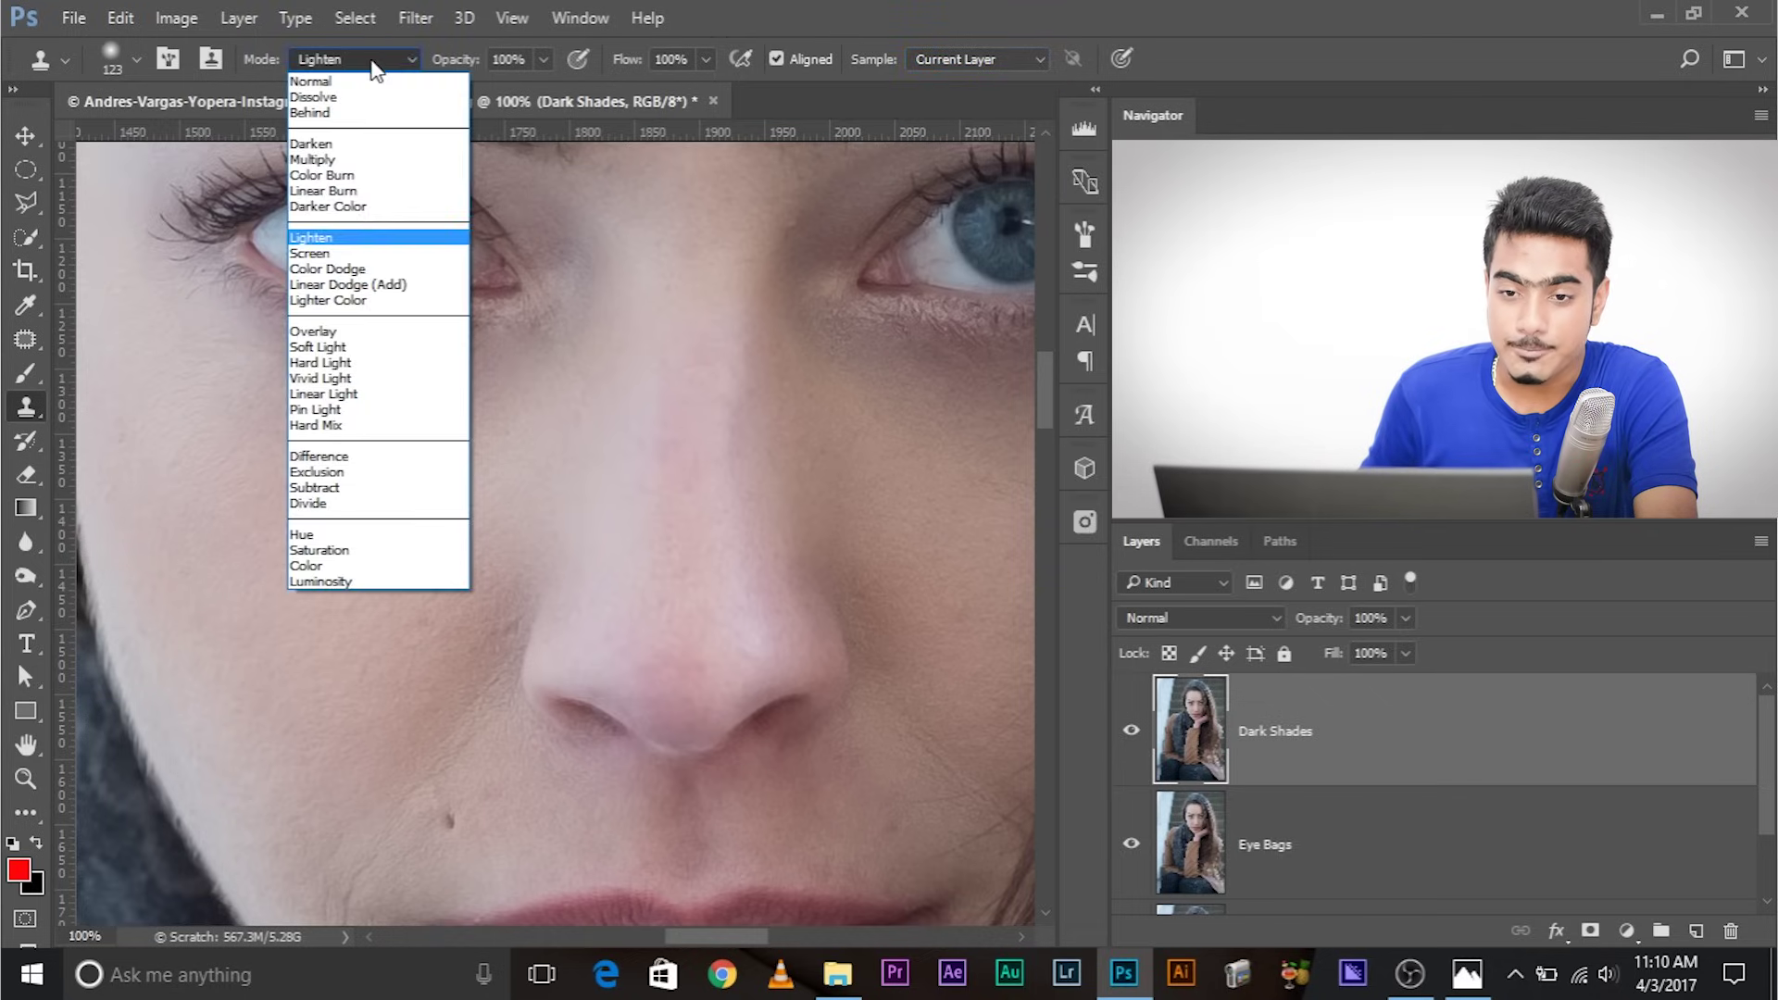
pyautogui.click(333, 242)
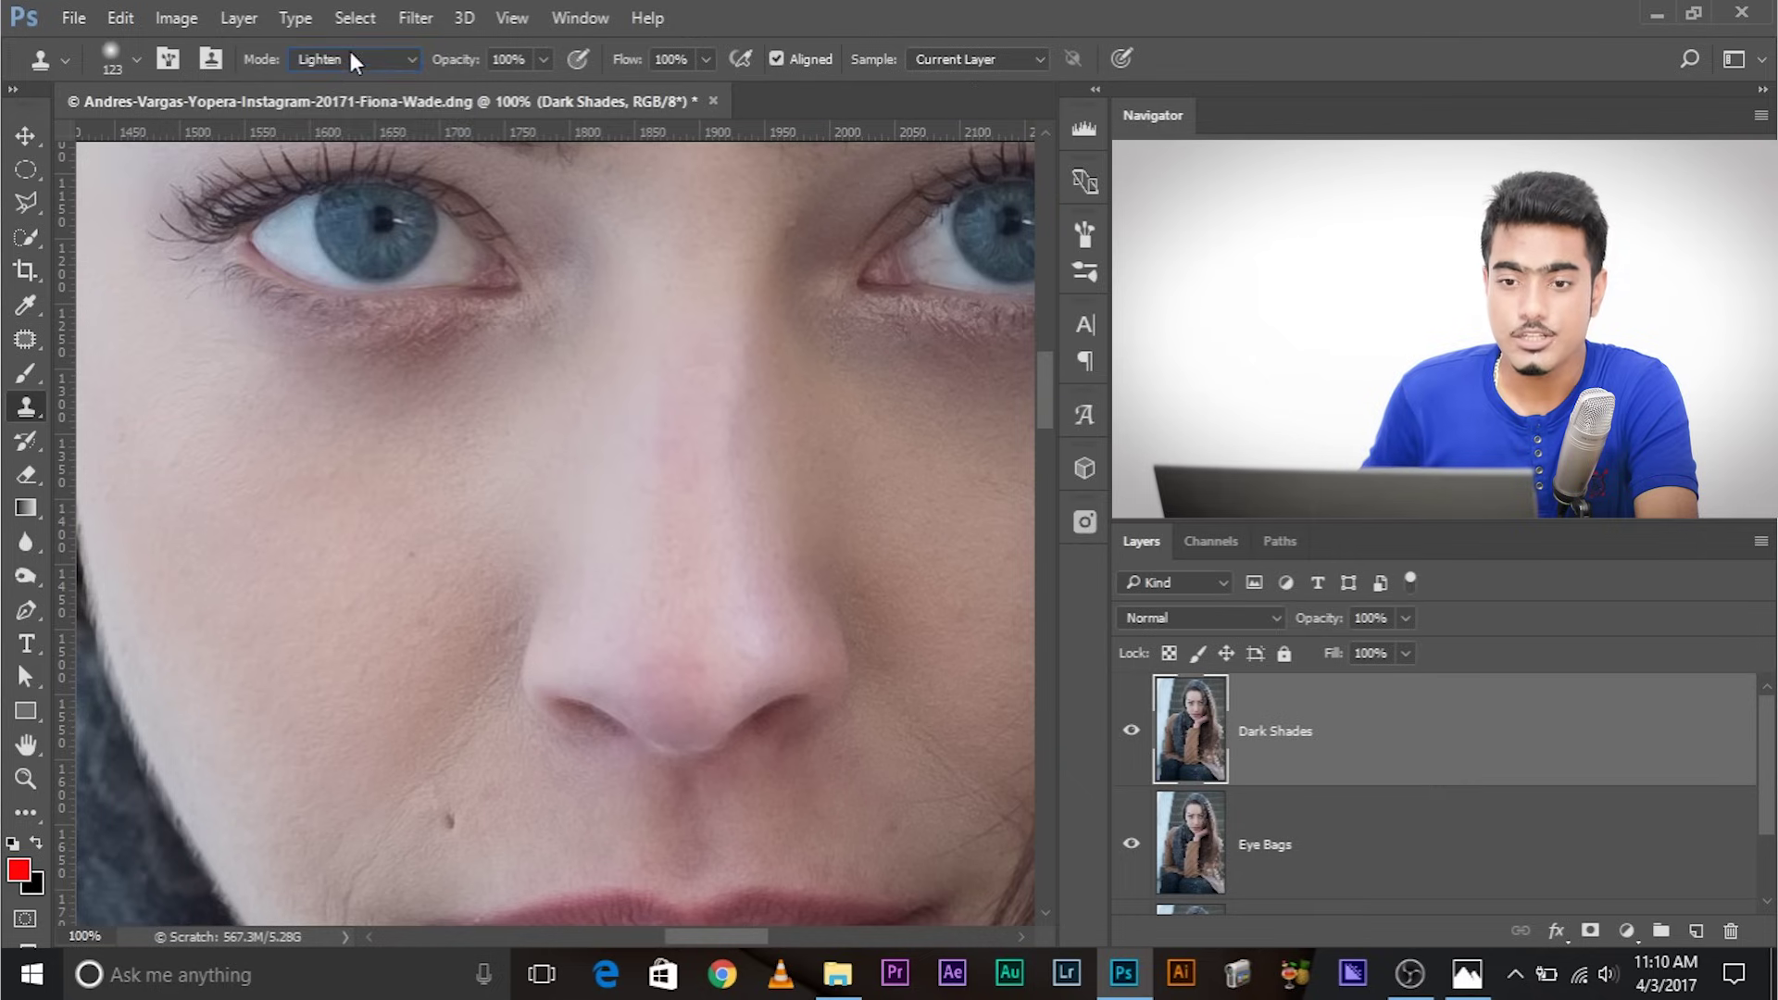
pyautogui.click(351, 58)
pyautogui.click(349, 83)
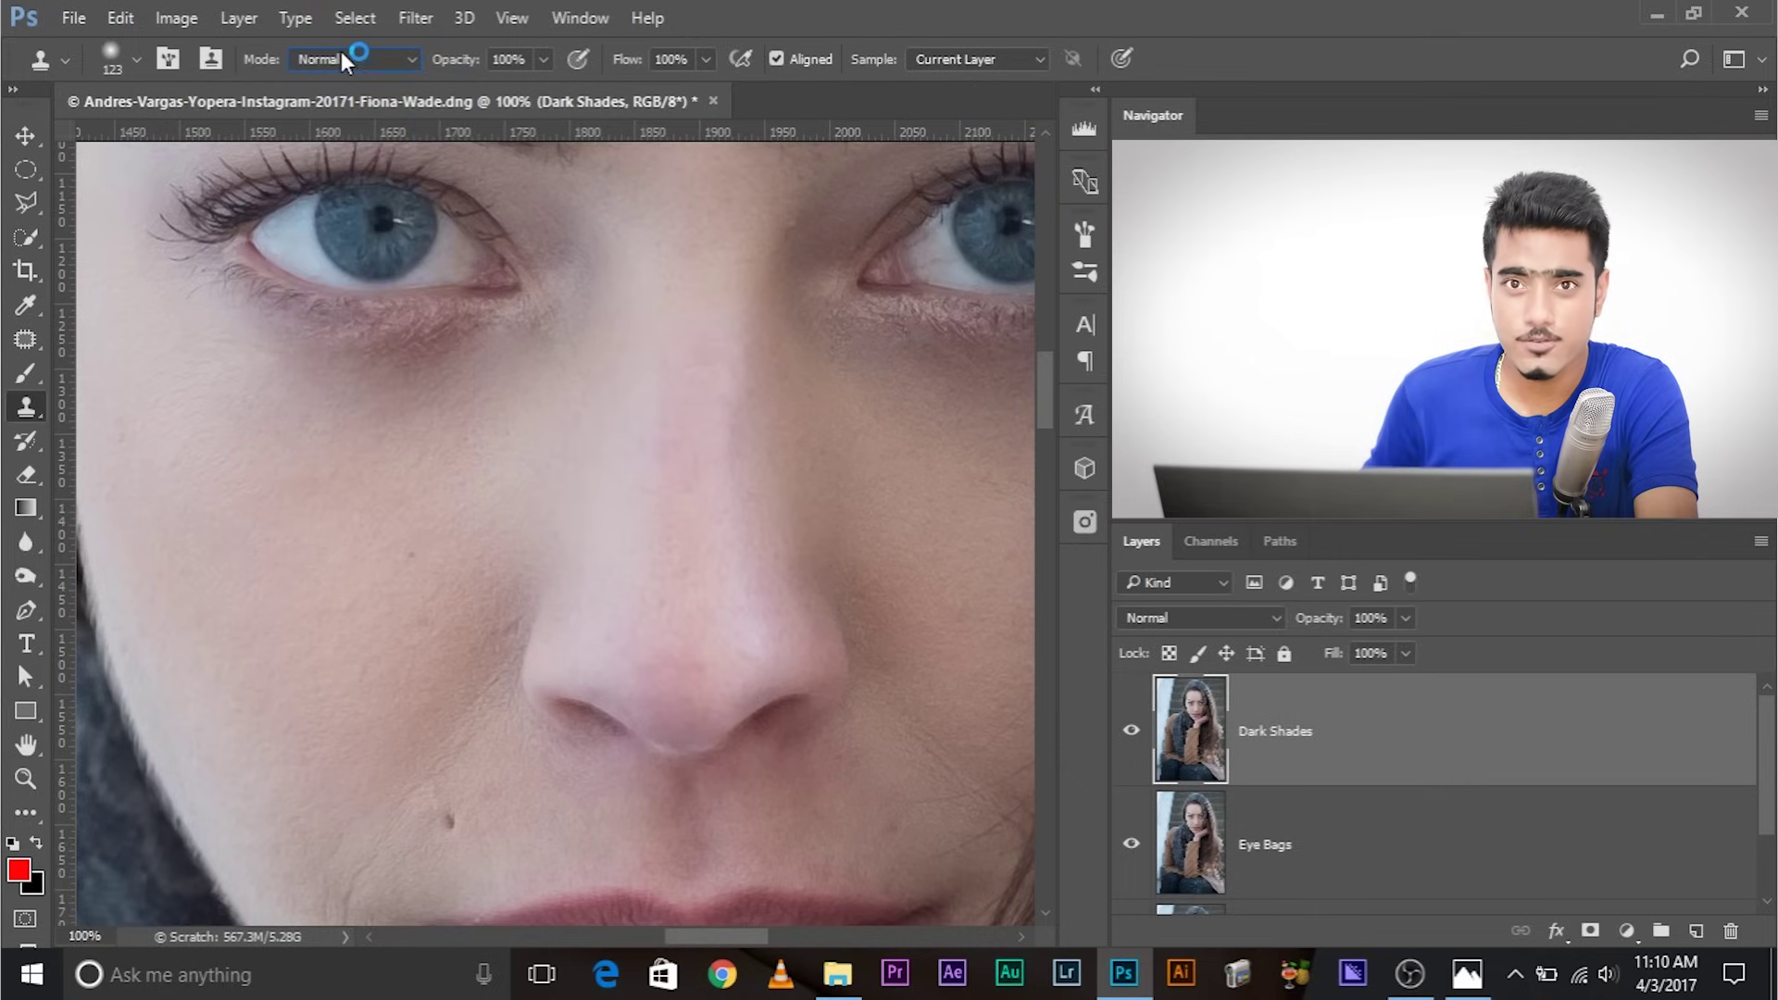
pyautogui.click(341, 57)
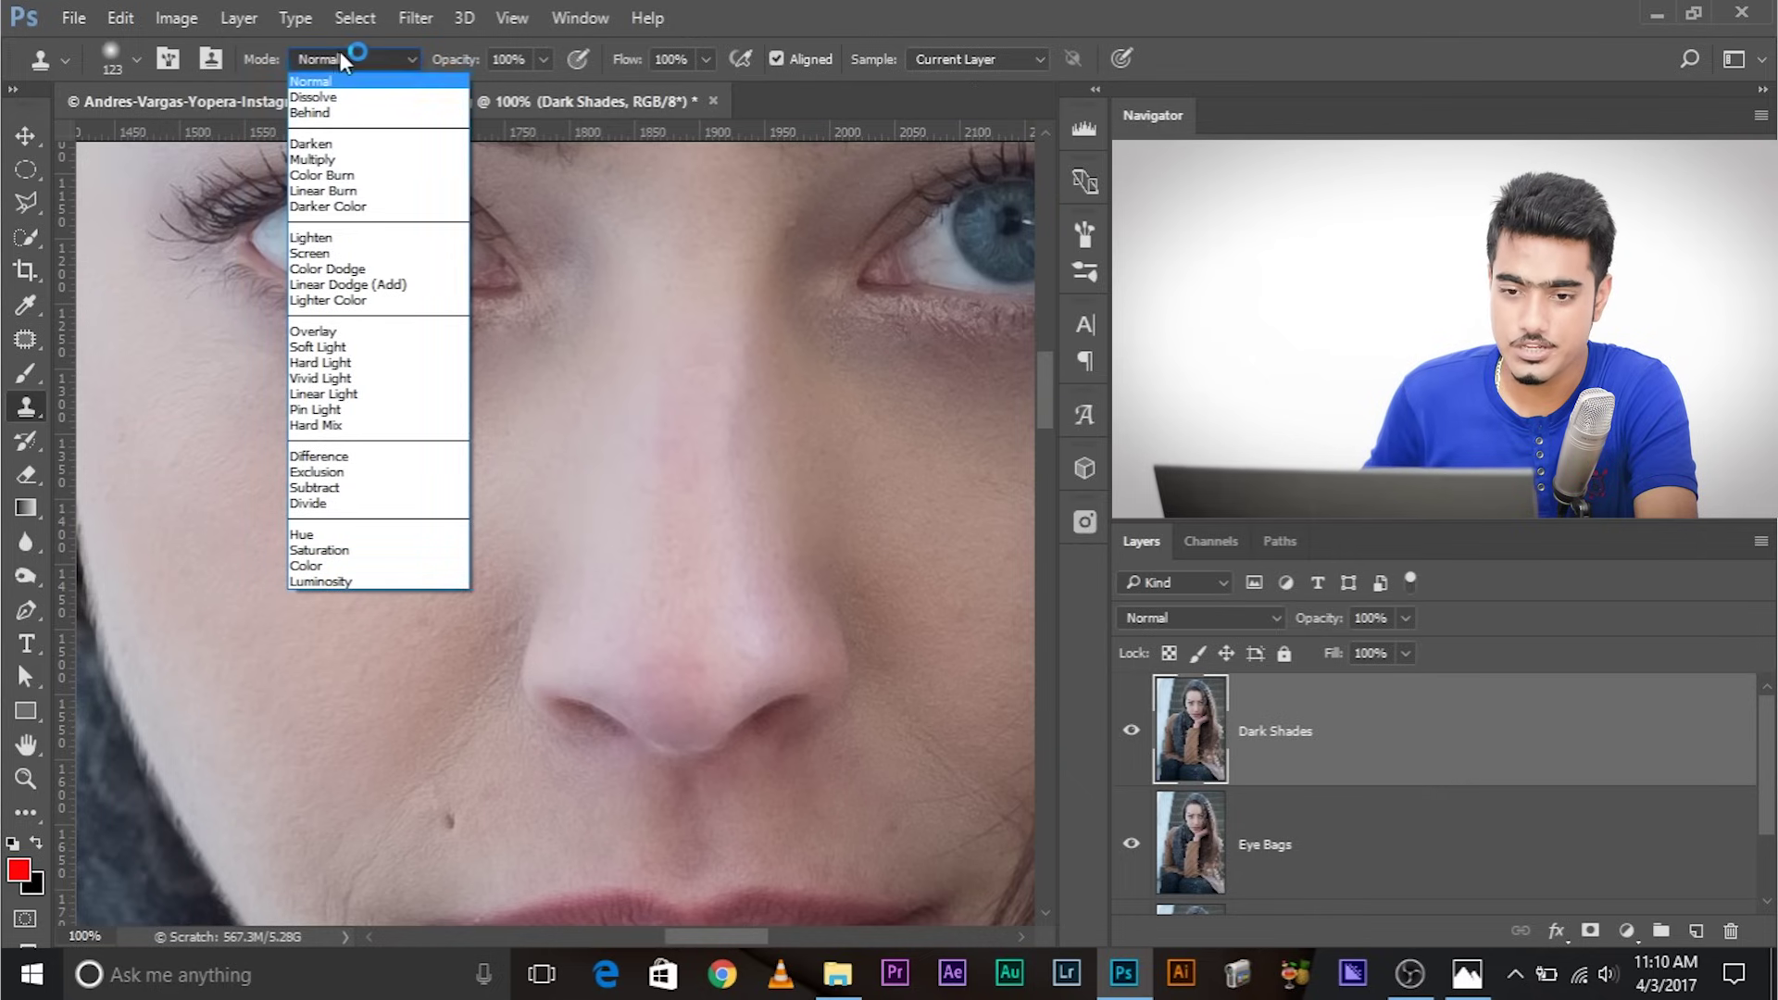
pyautogui.click(332, 238)
# Sample clean cheek skin and clone it over the dark shade under the subject's right eye, reducing the brush size to 63
pyautogui.hotkey('ctrl', '+')
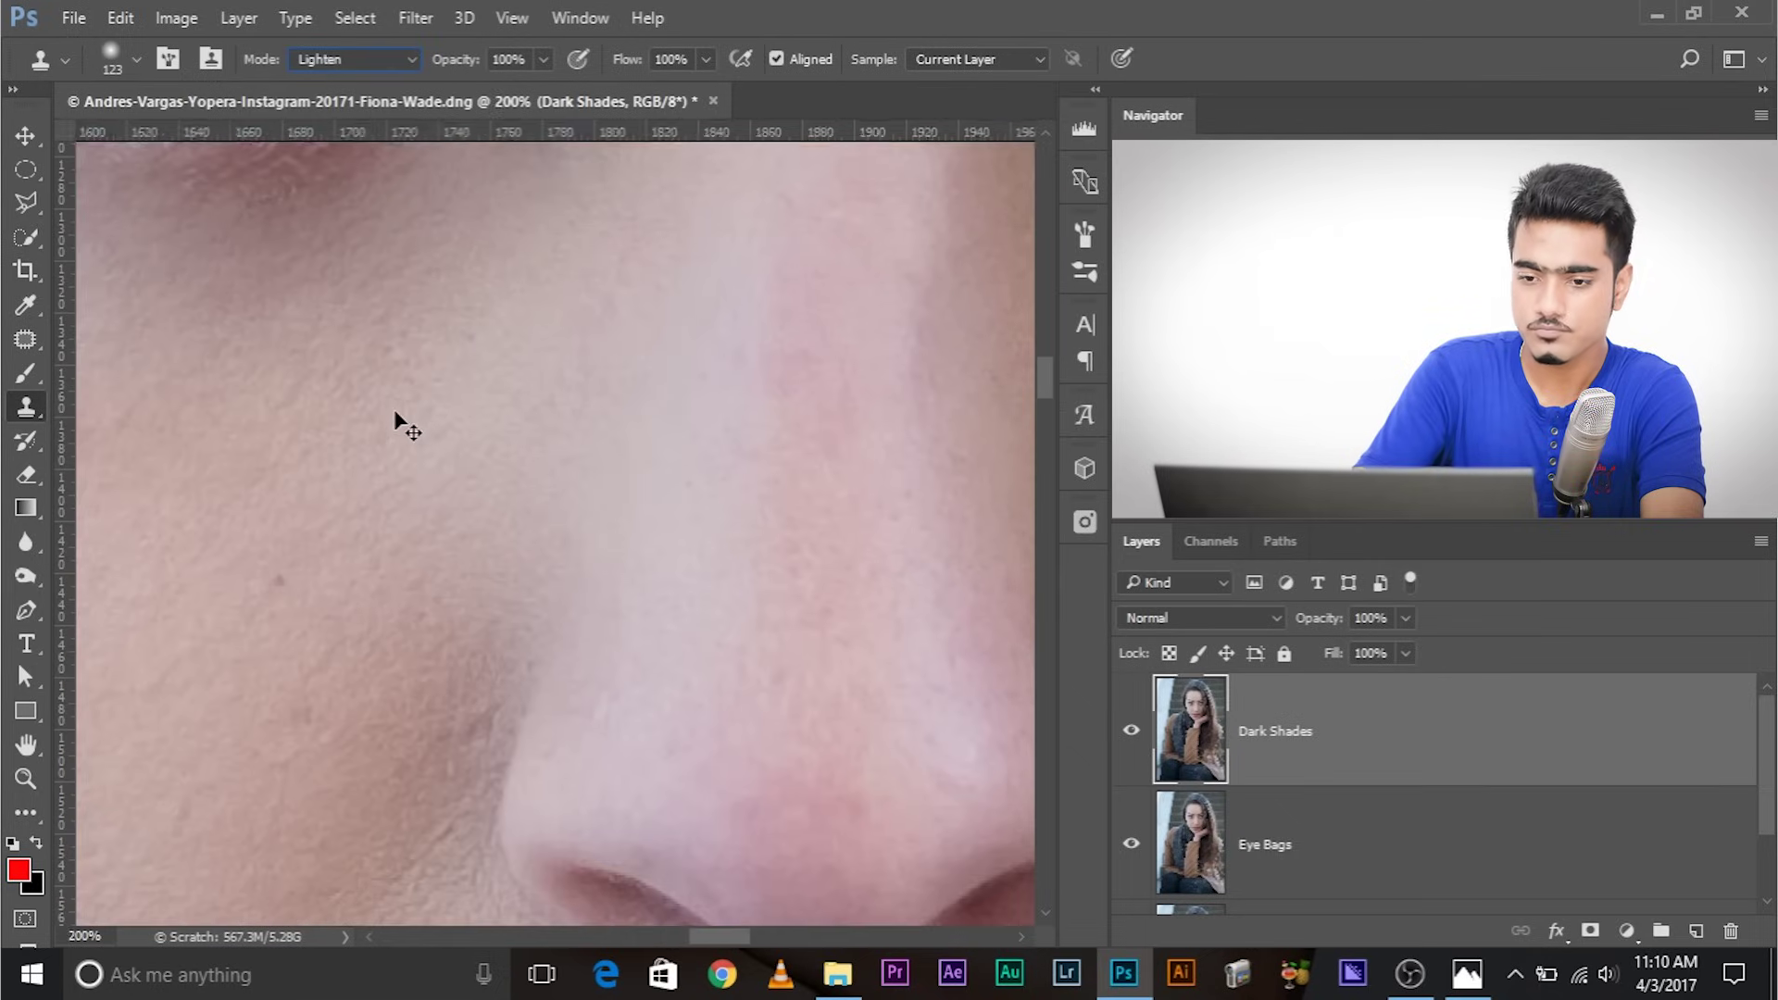
pyautogui.hotkey('ctrl', '-')
pyautogui.moveTo(415, 336); pyautogui.dragTo(695, 439)
pyautogui.moveTo(639, 560); pyautogui.dragTo(699, 569)
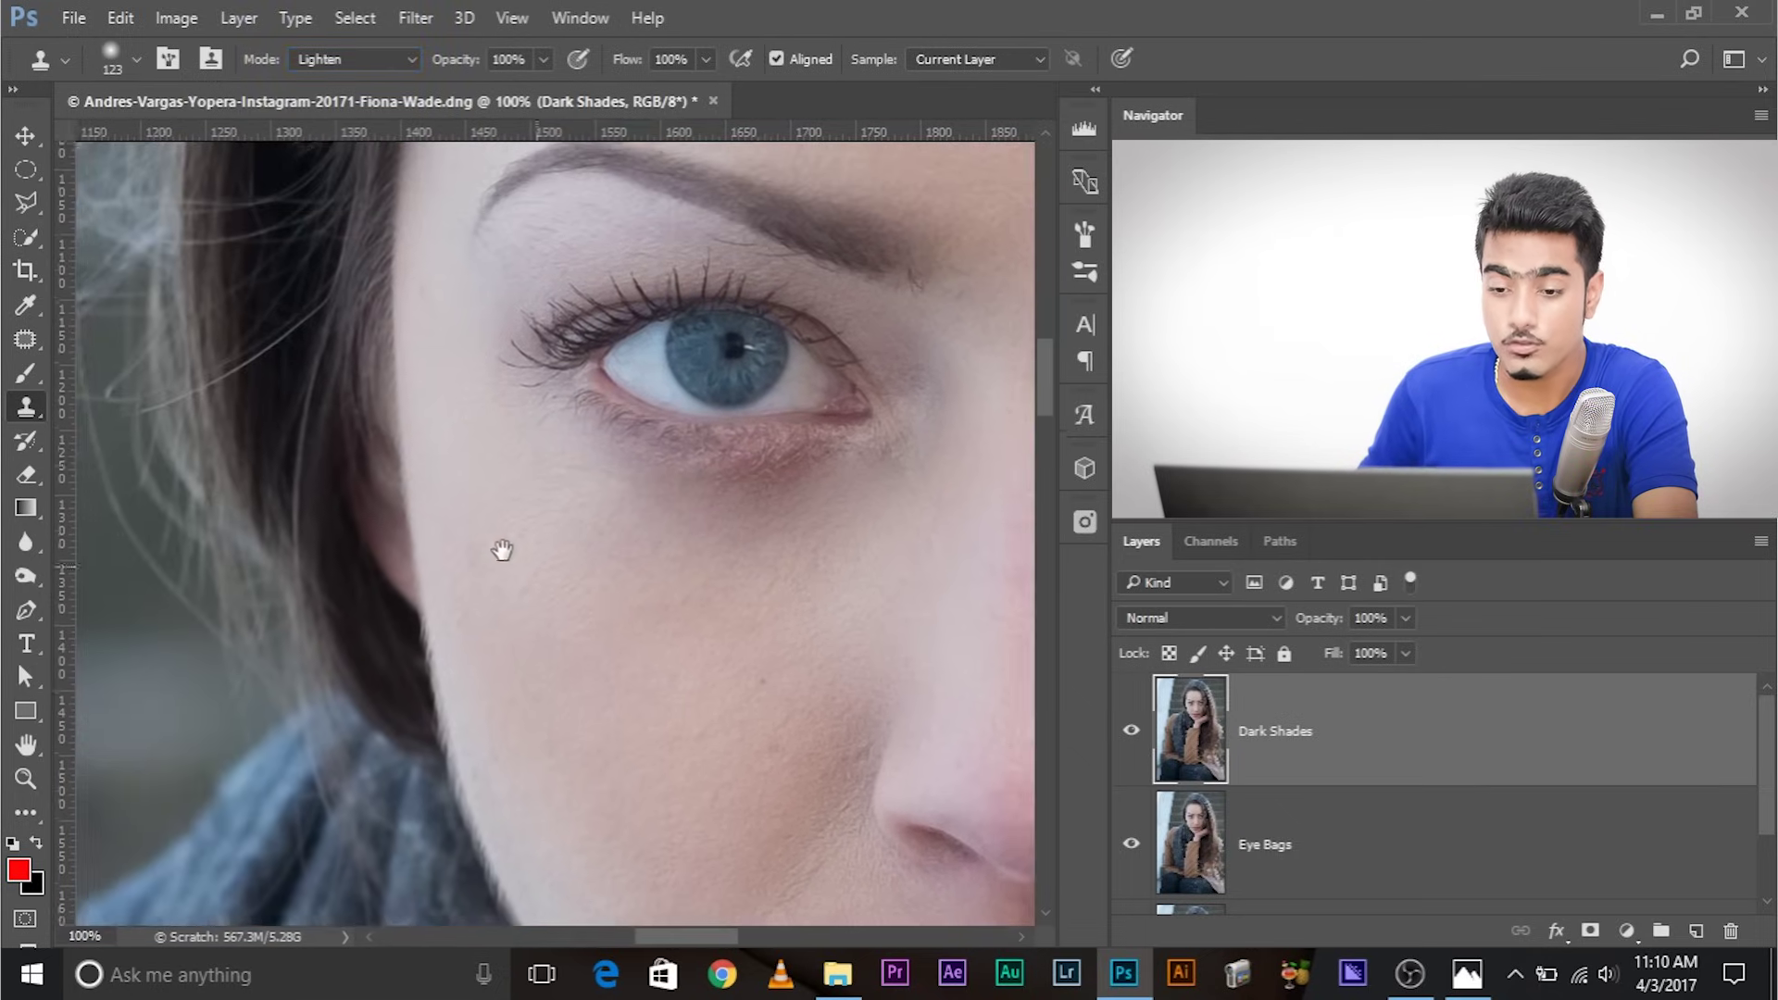
pyautogui.moveTo(501, 550); pyautogui.dragTo(306, 467)
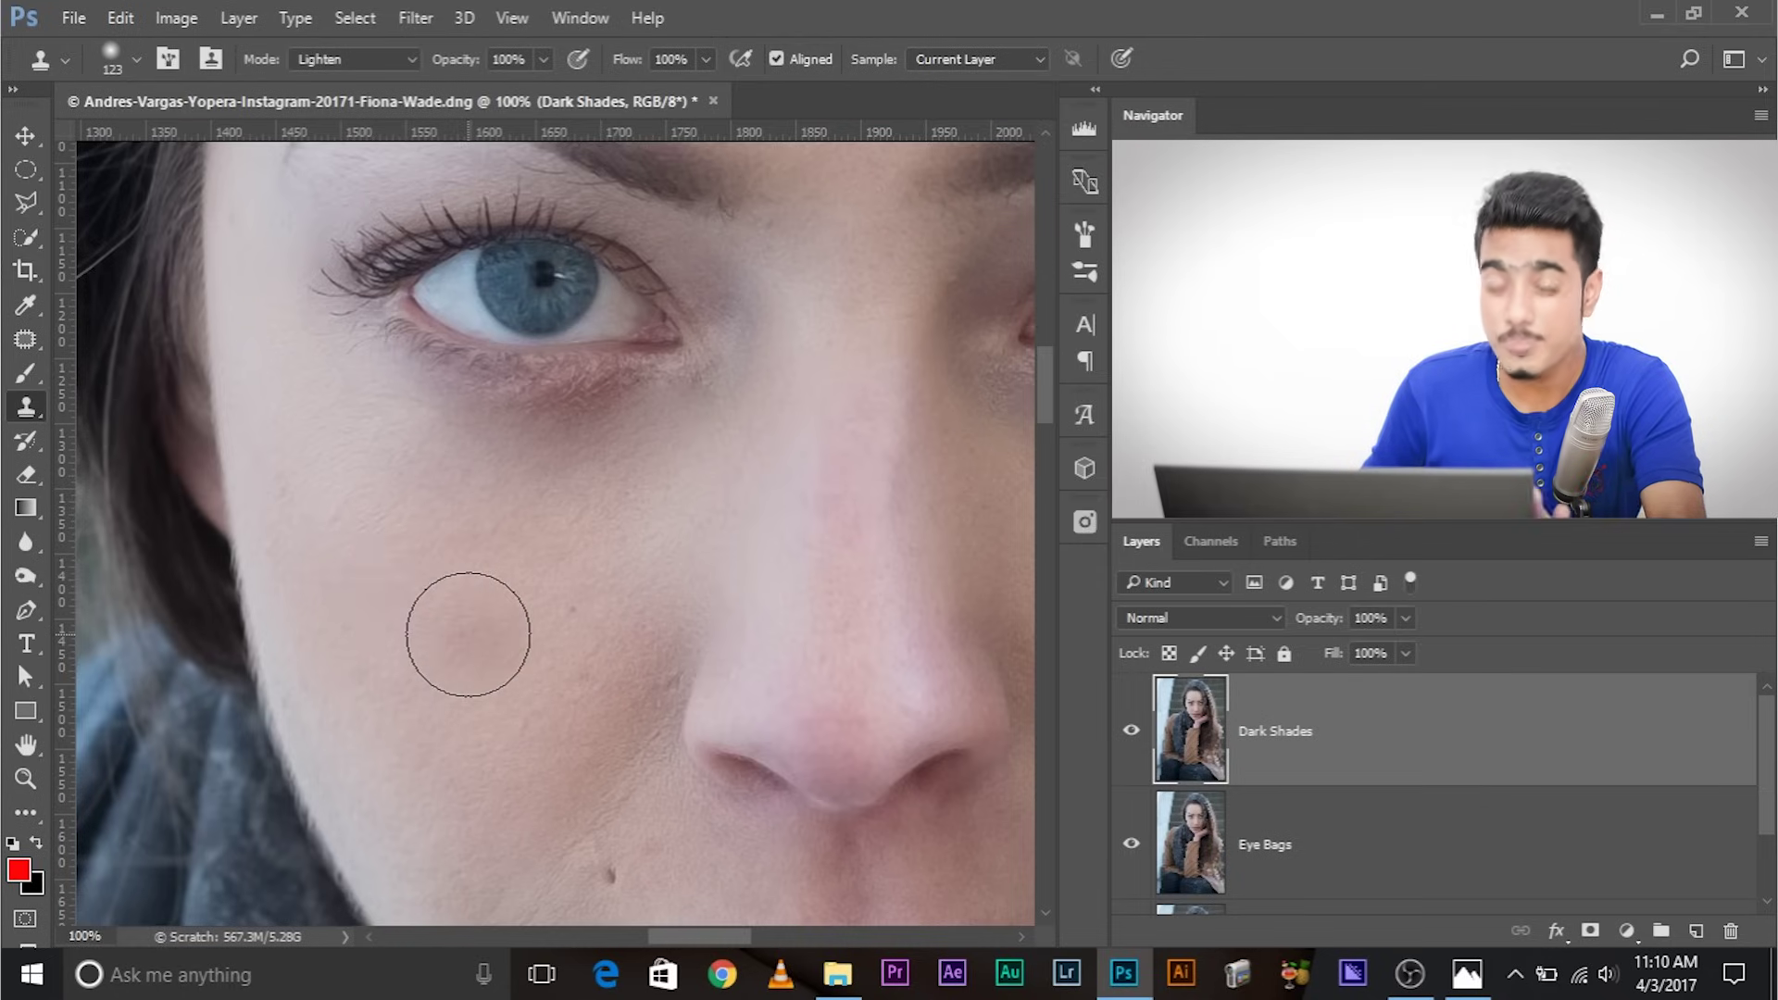
pyautogui.hotkey('ctrl', '+')
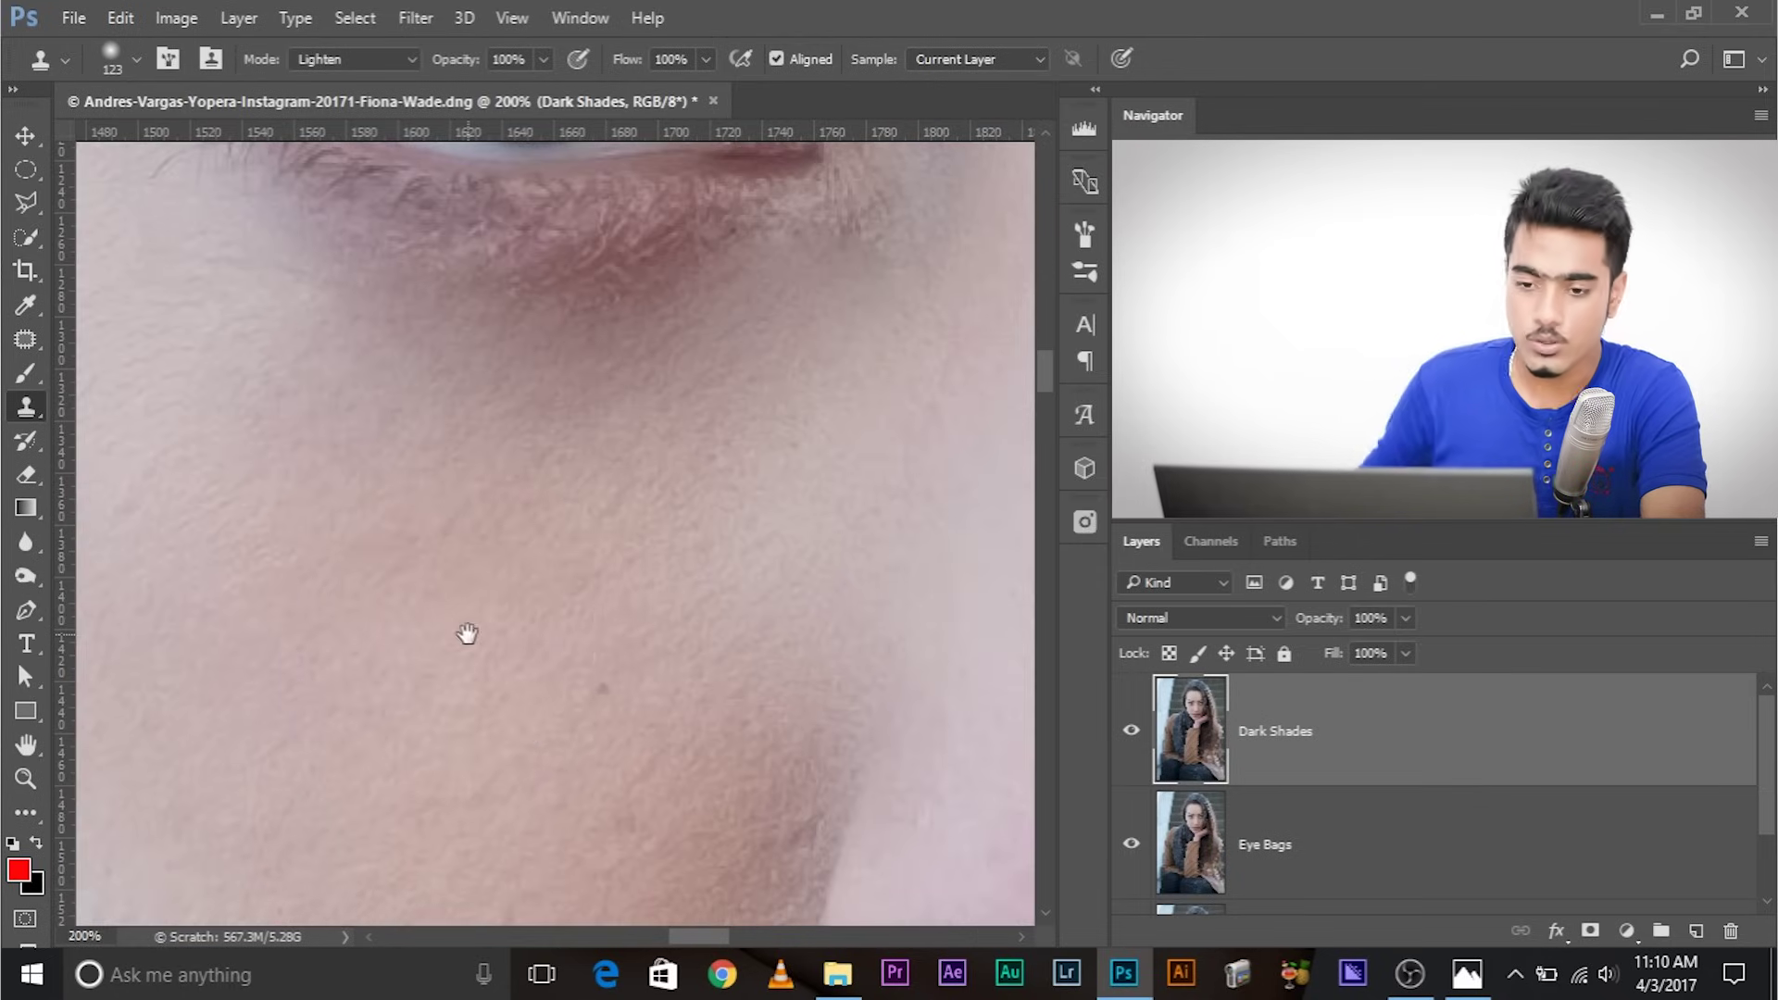
pyautogui.hotkey('ctrl', '-')
pyautogui.keyDown('alt'); pyautogui.click(490, 599); pyautogui.keyUp('alt')
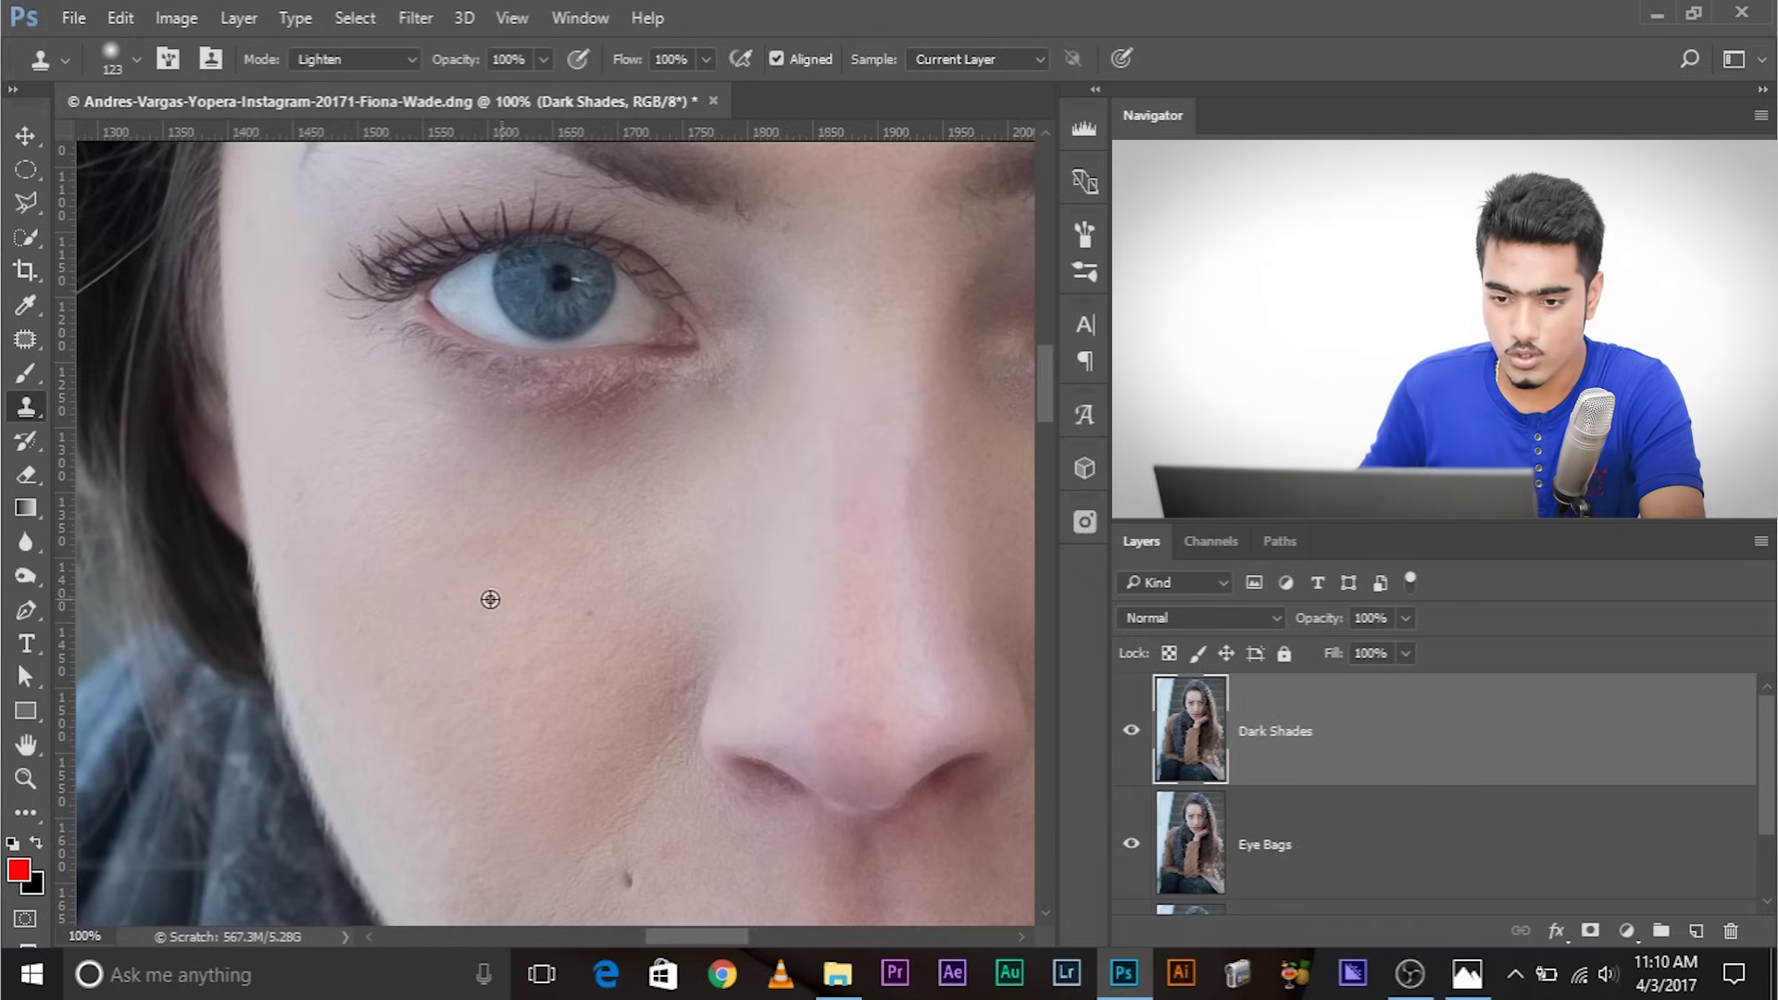
pyautogui.keyDown('alt'); pyautogui.click(406, 557); pyautogui.keyUp('alt')
pyautogui.moveTo(449, 433)
pyautogui.mouseDown()
pyautogui.moveTo(372, 425)
pyautogui.moveTo(457, 385)
pyautogui.moveTo(660, 396)
pyautogui.moveTo(574, 427)
pyautogui.moveTo(436, 396)
pyautogui.moveTo(397, 365)
pyautogui.moveTo(544, 456)
pyautogui.moveTo(600, 461)
pyautogui.moveTo(683, 422)
pyautogui.moveTo(519, 482)
pyautogui.mouseUp()
pyautogui.moveTo(676, 409); pyautogui.dragTo(701, 393)
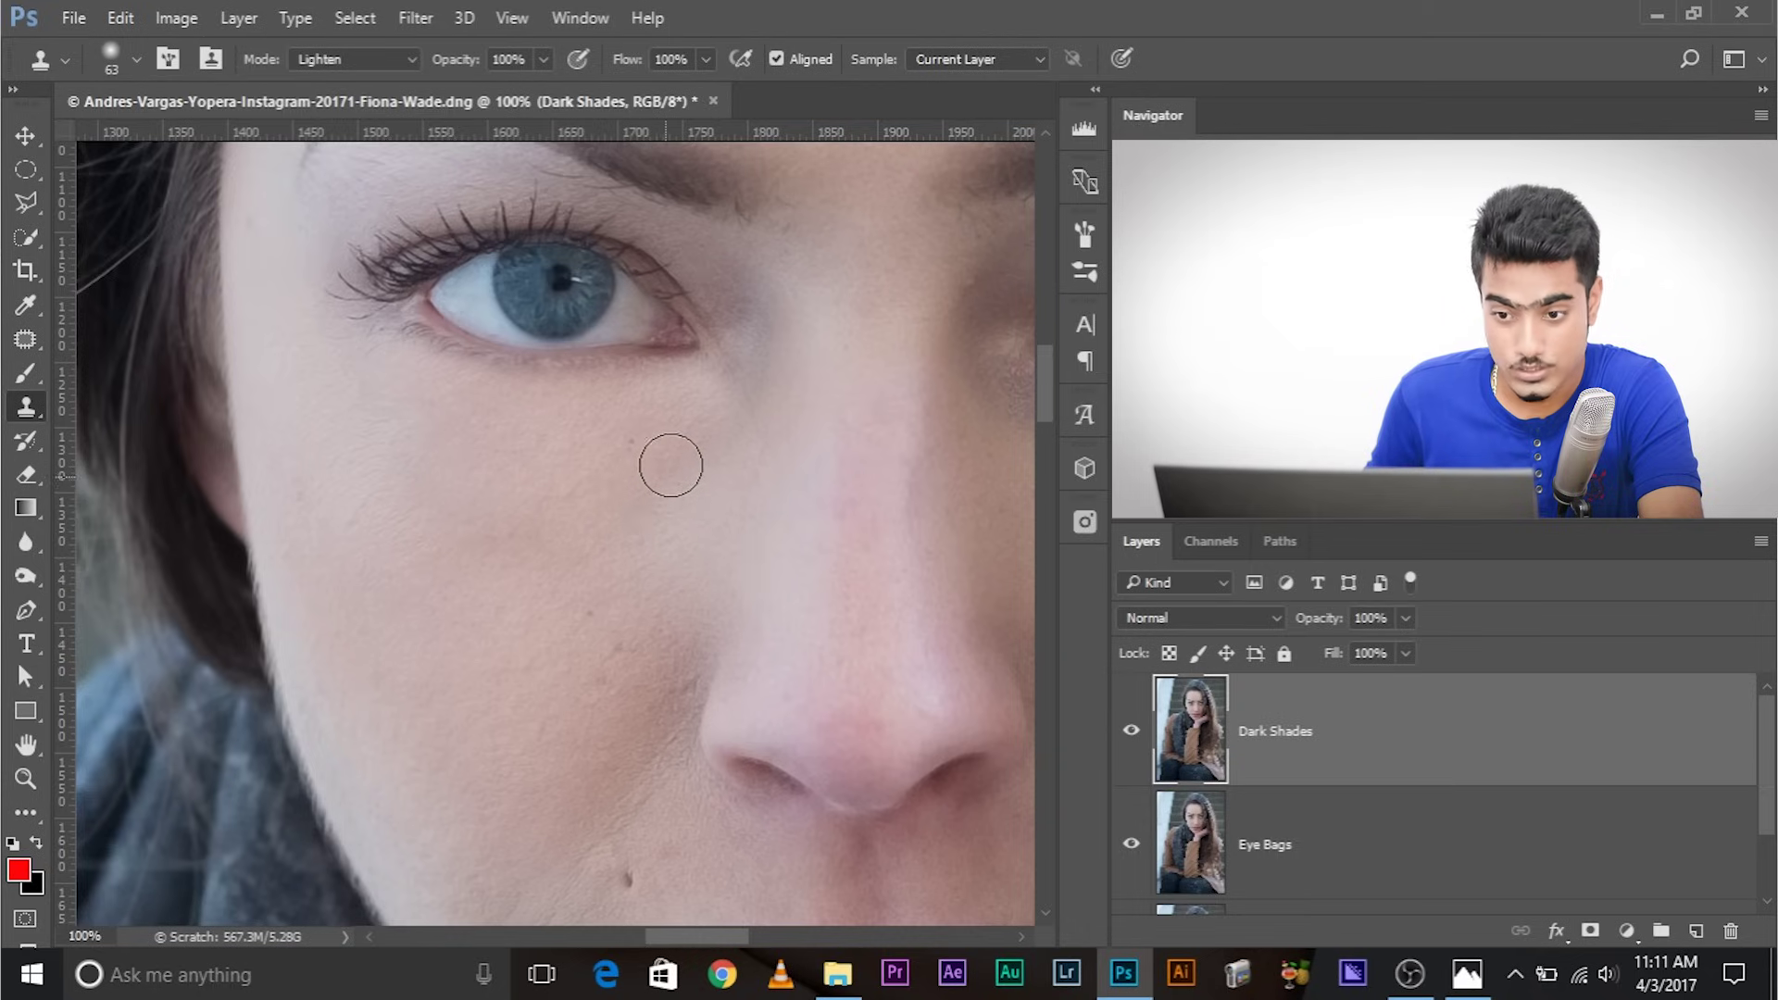
pyautogui.moveTo(476, 506); pyautogui.dragTo(442, 478)
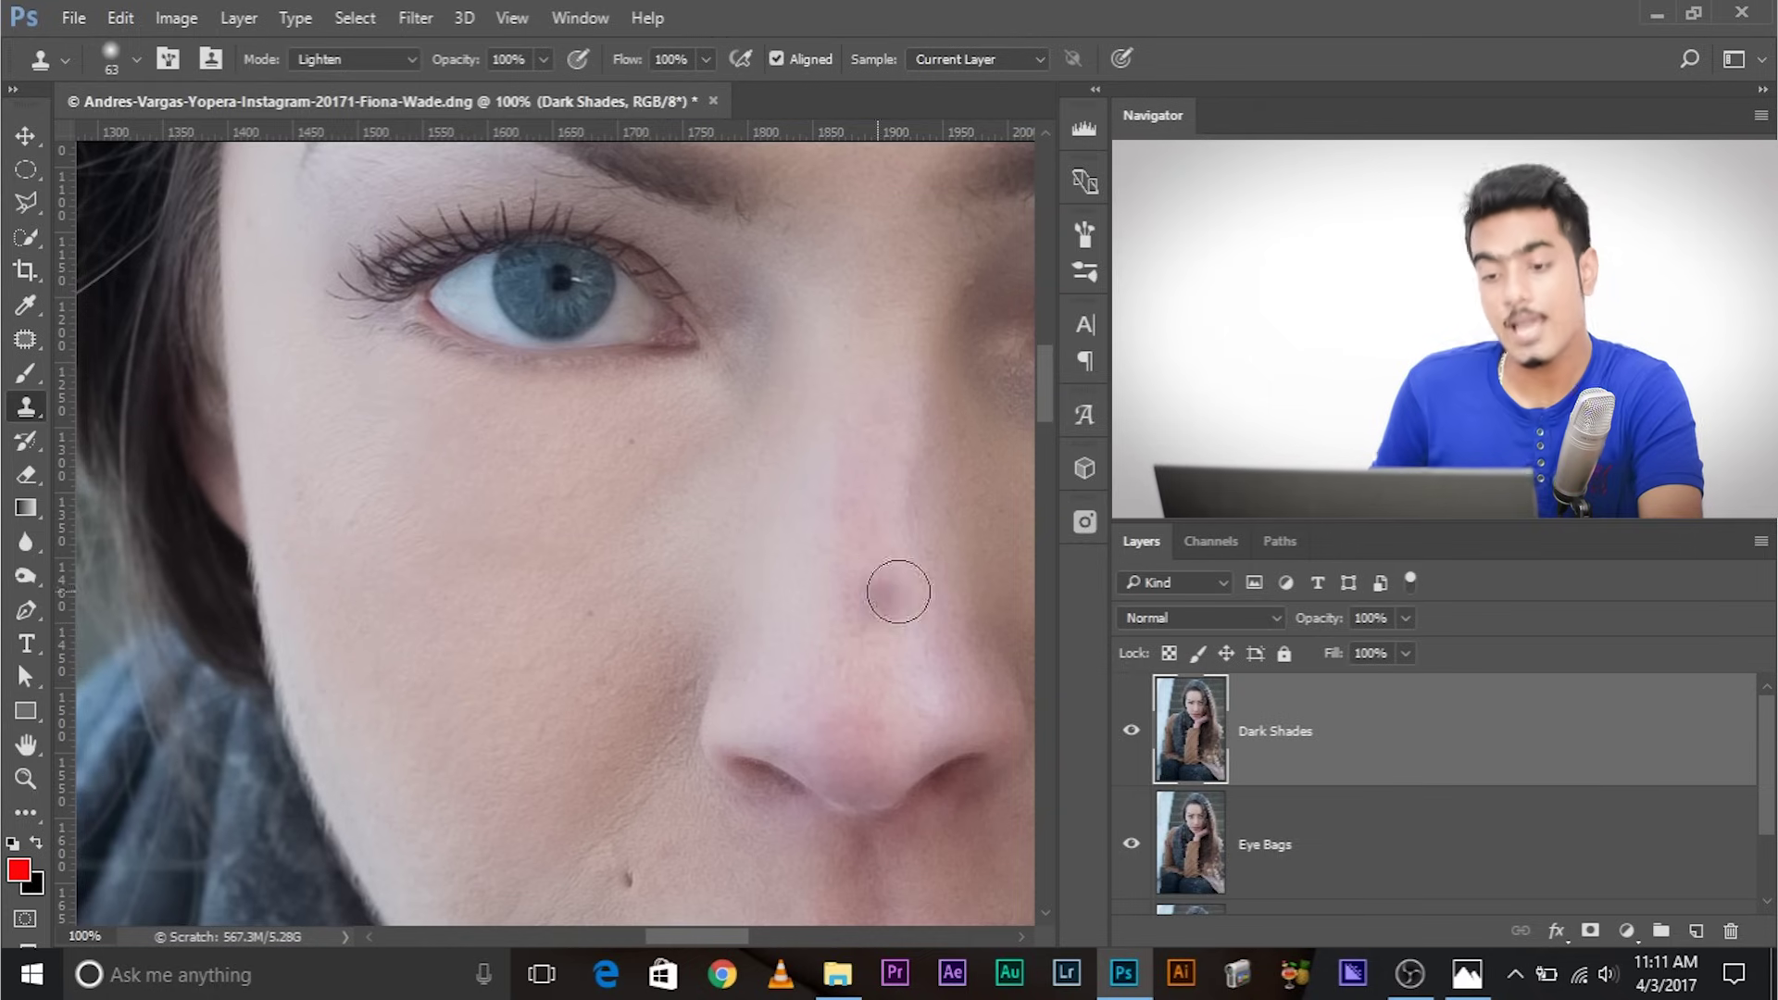
# Clone sampled cheek skin over the dark shade under the subject's left eye with brush size 91, redoing the uneven stroke
pyautogui.moveTo(834, 534); pyautogui.dragTo(732, 557)
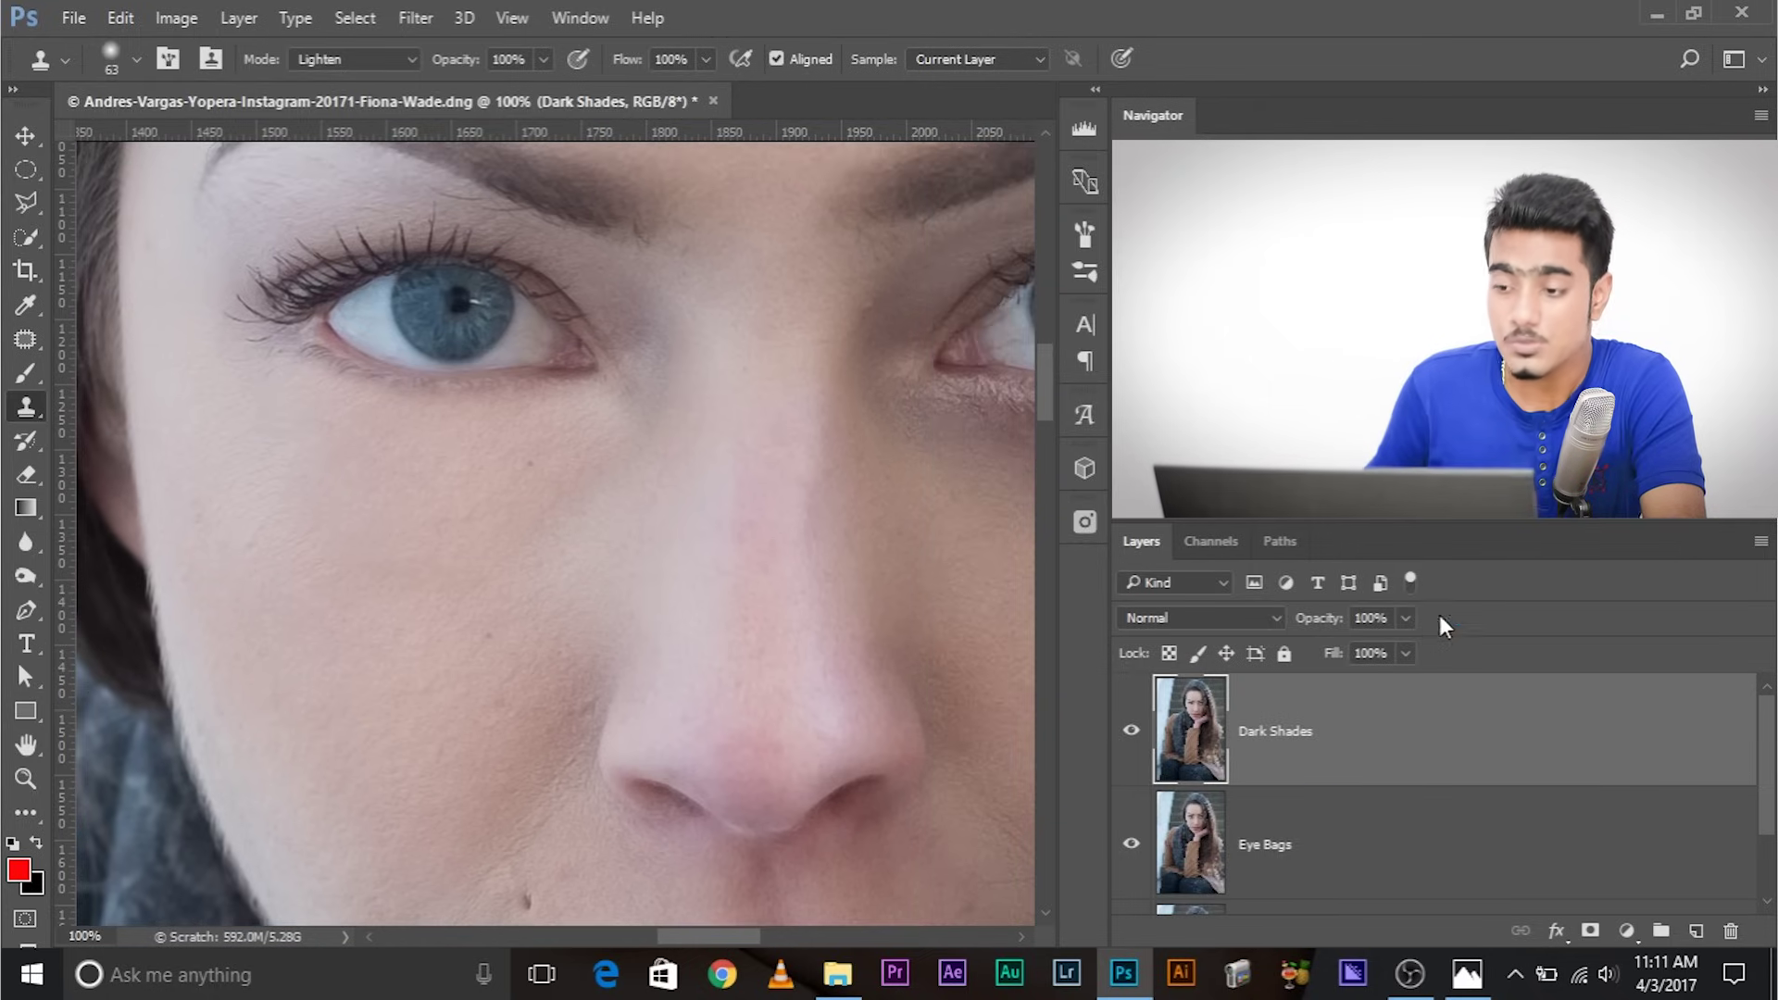
pyautogui.moveTo(778, 515); pyautogui.dragTo(440, 552)
pyautogui.press(']')
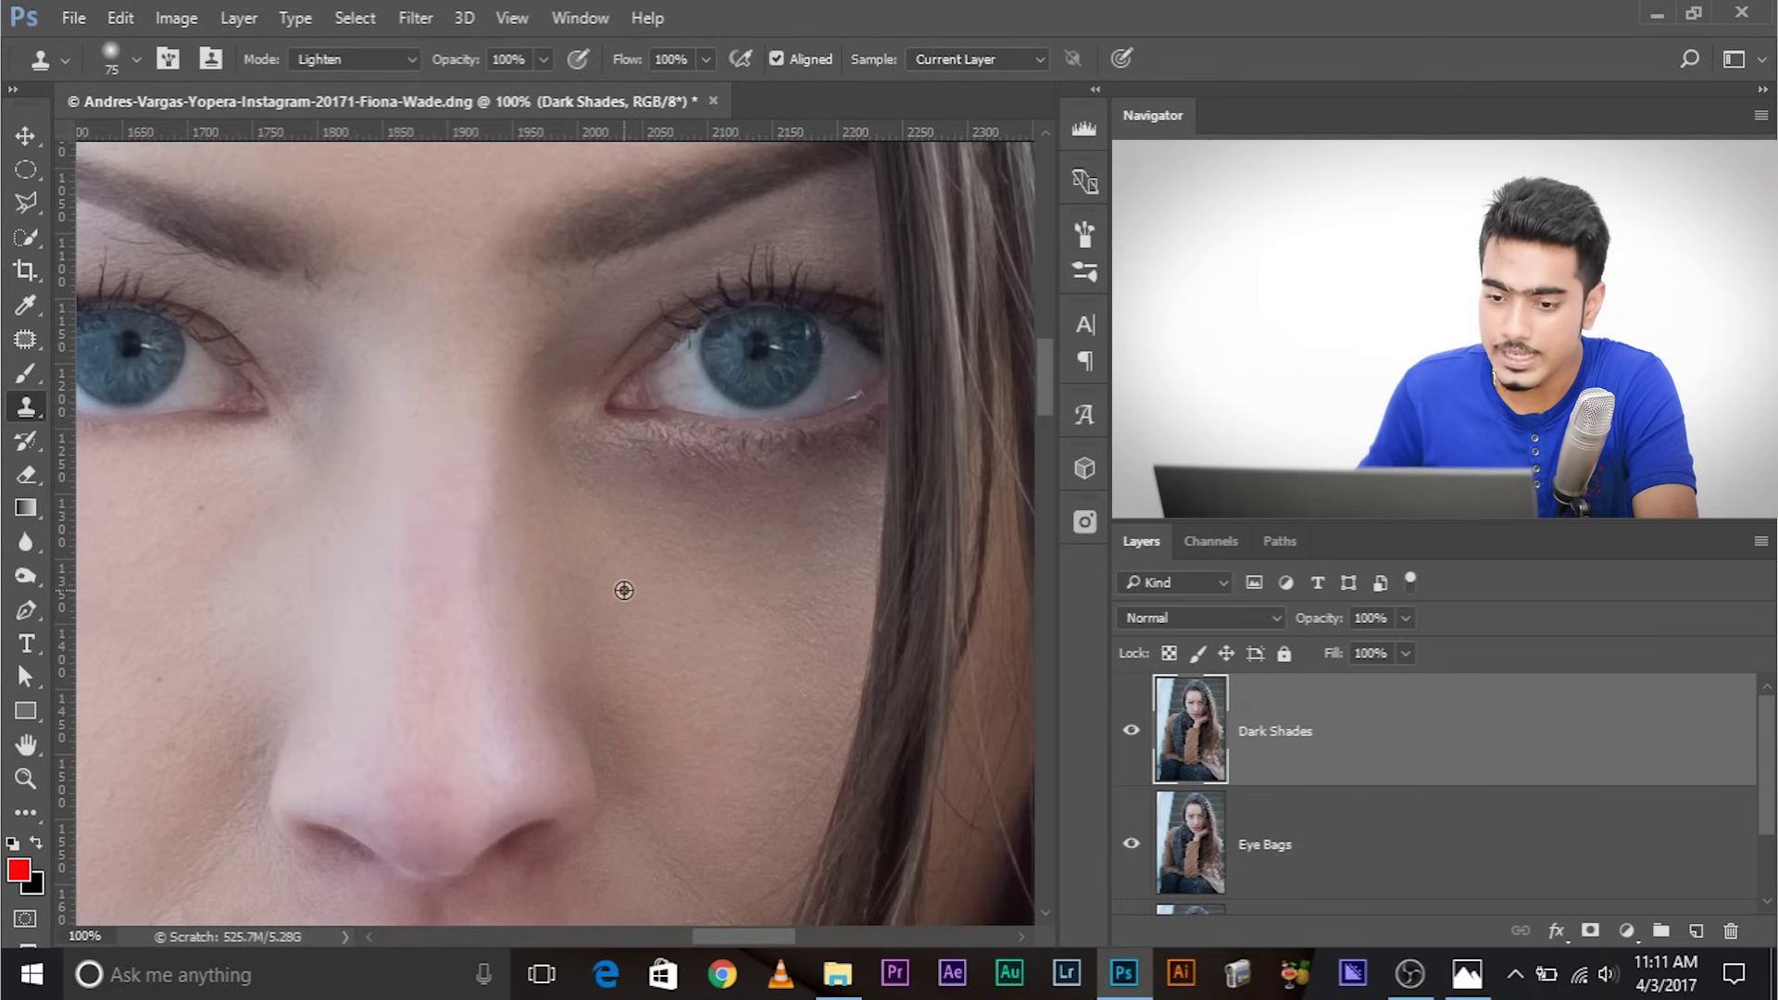
pyautogui.moveTo(656, 598); pyautogui.dragTo(668, 609)
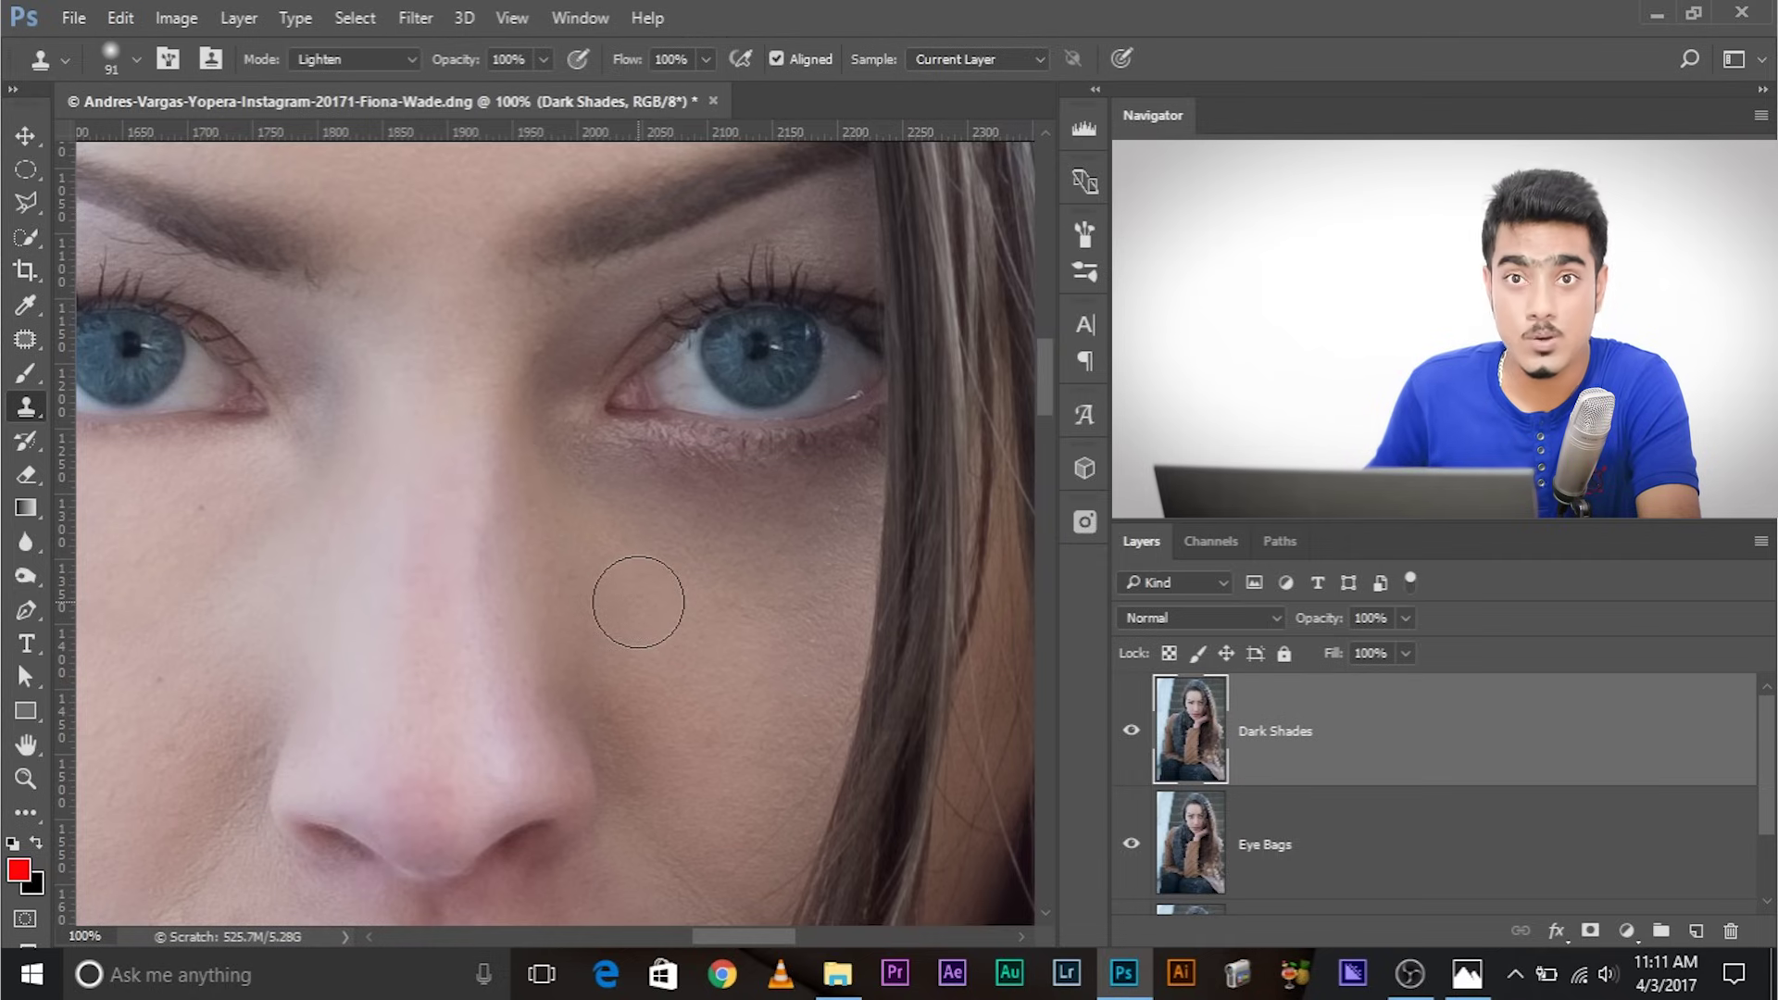
pyautogui.keyDown('alt'); pyautogui.click(656, 612); pyautogui.keyUp('alt')
pyautogui.moveTo(627, 449)
pyautogui.mouseDown()
pyautogui.moveTo(585, 467)
pyautogui.moveTo(774, 495)
pyautogui.mouseUp()
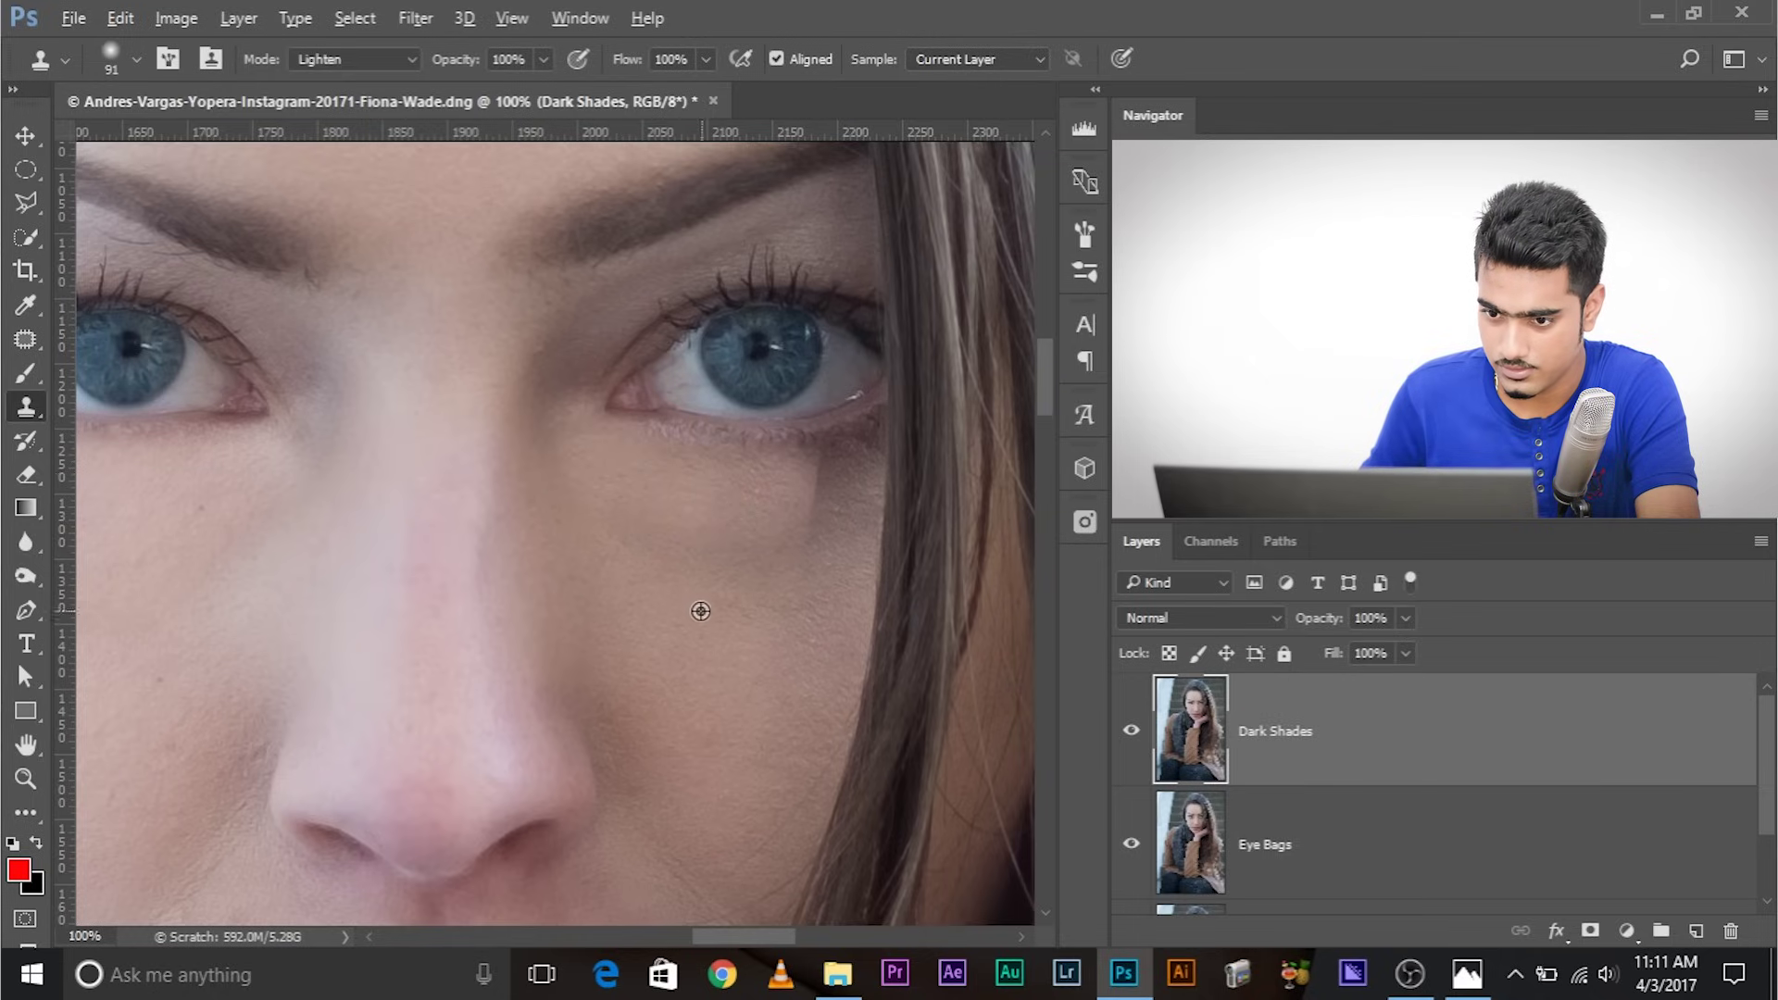
pyautogui.hotkey('ctrl', 'alt', 'z')
pyautogui.moveTo(777, 524)
pyautogui.mouseDown()
pyautogui.moveTo(787, 492)
pyautogui.moveTo(833, 469)
pyautogui.moveTo(814, 509)
pyautogui.mouseUp()
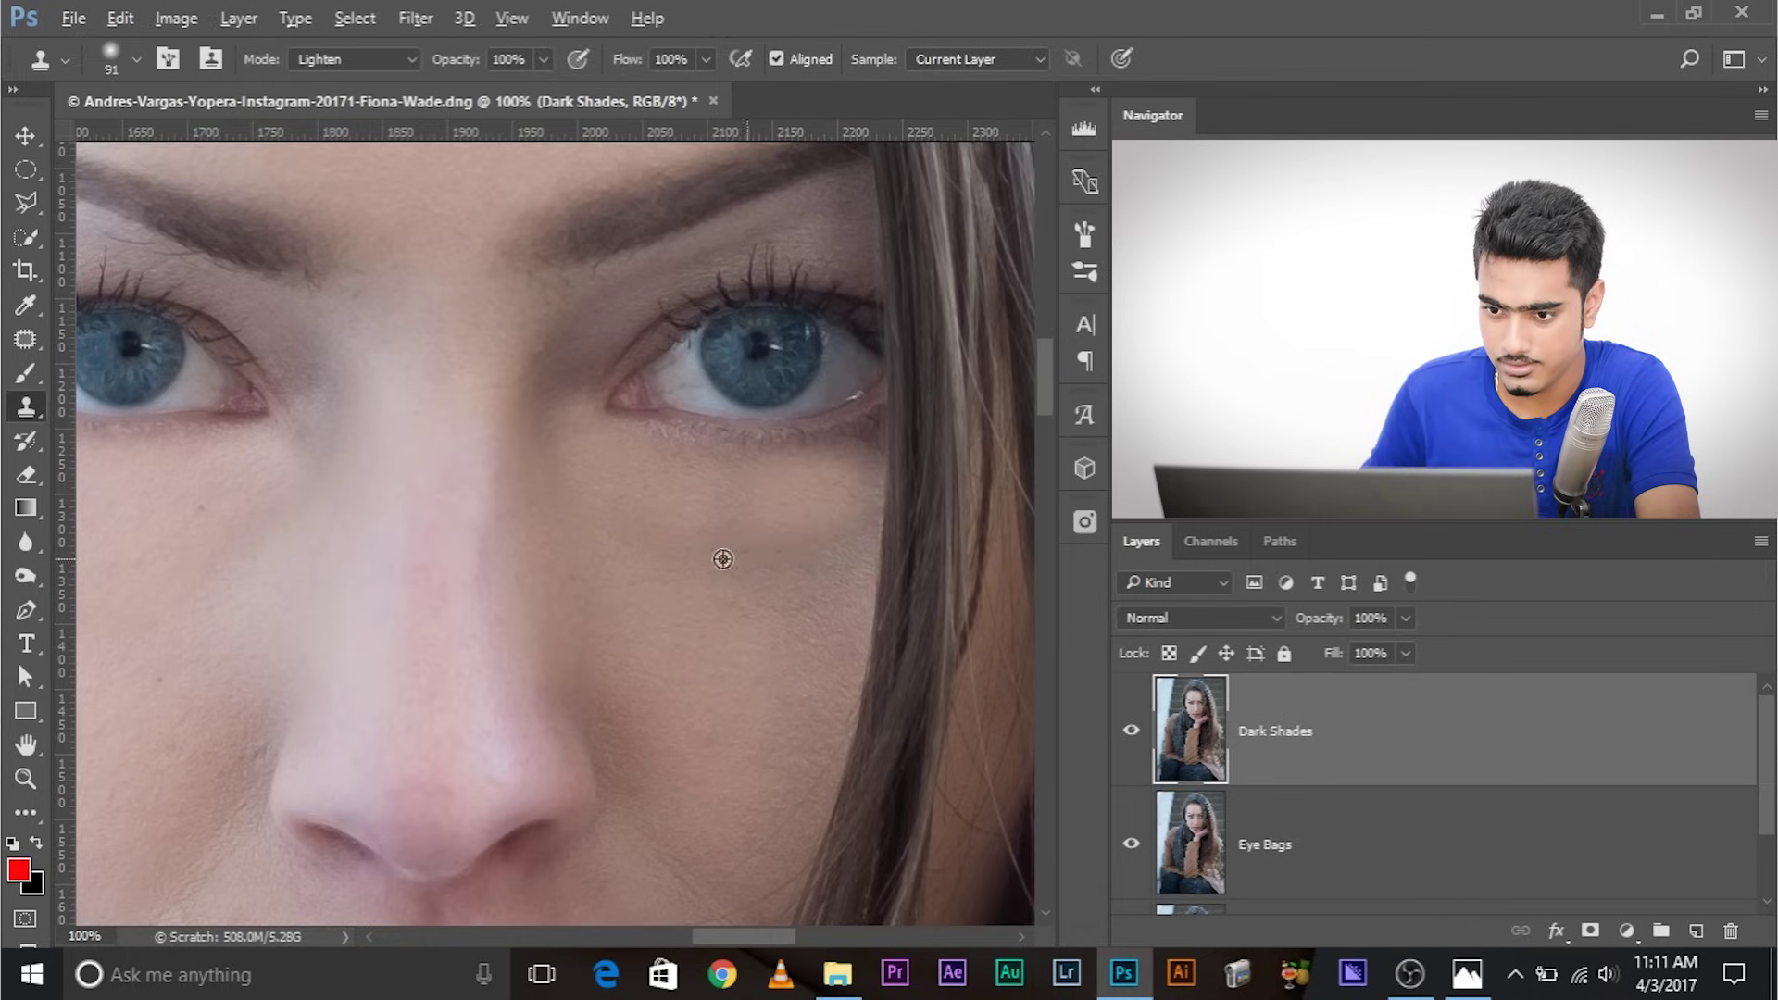
# Clone lighter skin along the remaining dark edge below the subject's left lower eyelid with a smaller brush of size 44
pyautogui.moveTo(655, 516)
pyautogui.mouseDown()
pyautogui.moveTo(810, 540)
pyautogui.moveTo(821, 475)
pyautogui.moveTo(758, 535)
pyautogui.moveTo(3, 466)
pyautogui.moveTo(218, 454)
pyautogui.mouseUp()
pyautogui.hotkey('ctrl', '+')
pyautogui.hotkey('ctrl', '+')
pyautogui.press('[')
pyautogui.press('[')
pyautogui.press('[')
pyautogui.press('[')
pyautogui.press('[')
pyautogui.press('[')
pyautogui.press('[')
pyautogui.moveTo(761, 380)
pyautogui.mouseDown()
pyautogui.moveTo(714, 532)
pyautogui.moveTo(753, 433)
pyautogui.moveTo(747, 345)
pyautogui.moveTo(686, 358)
pyautogui.mouseUp()
pyautogui.moveTo(554, 525); pyautogui.dragTo(583, 548)
pyautogui.moveTo(365, 779); pyautogui.dragTo(377, 787)
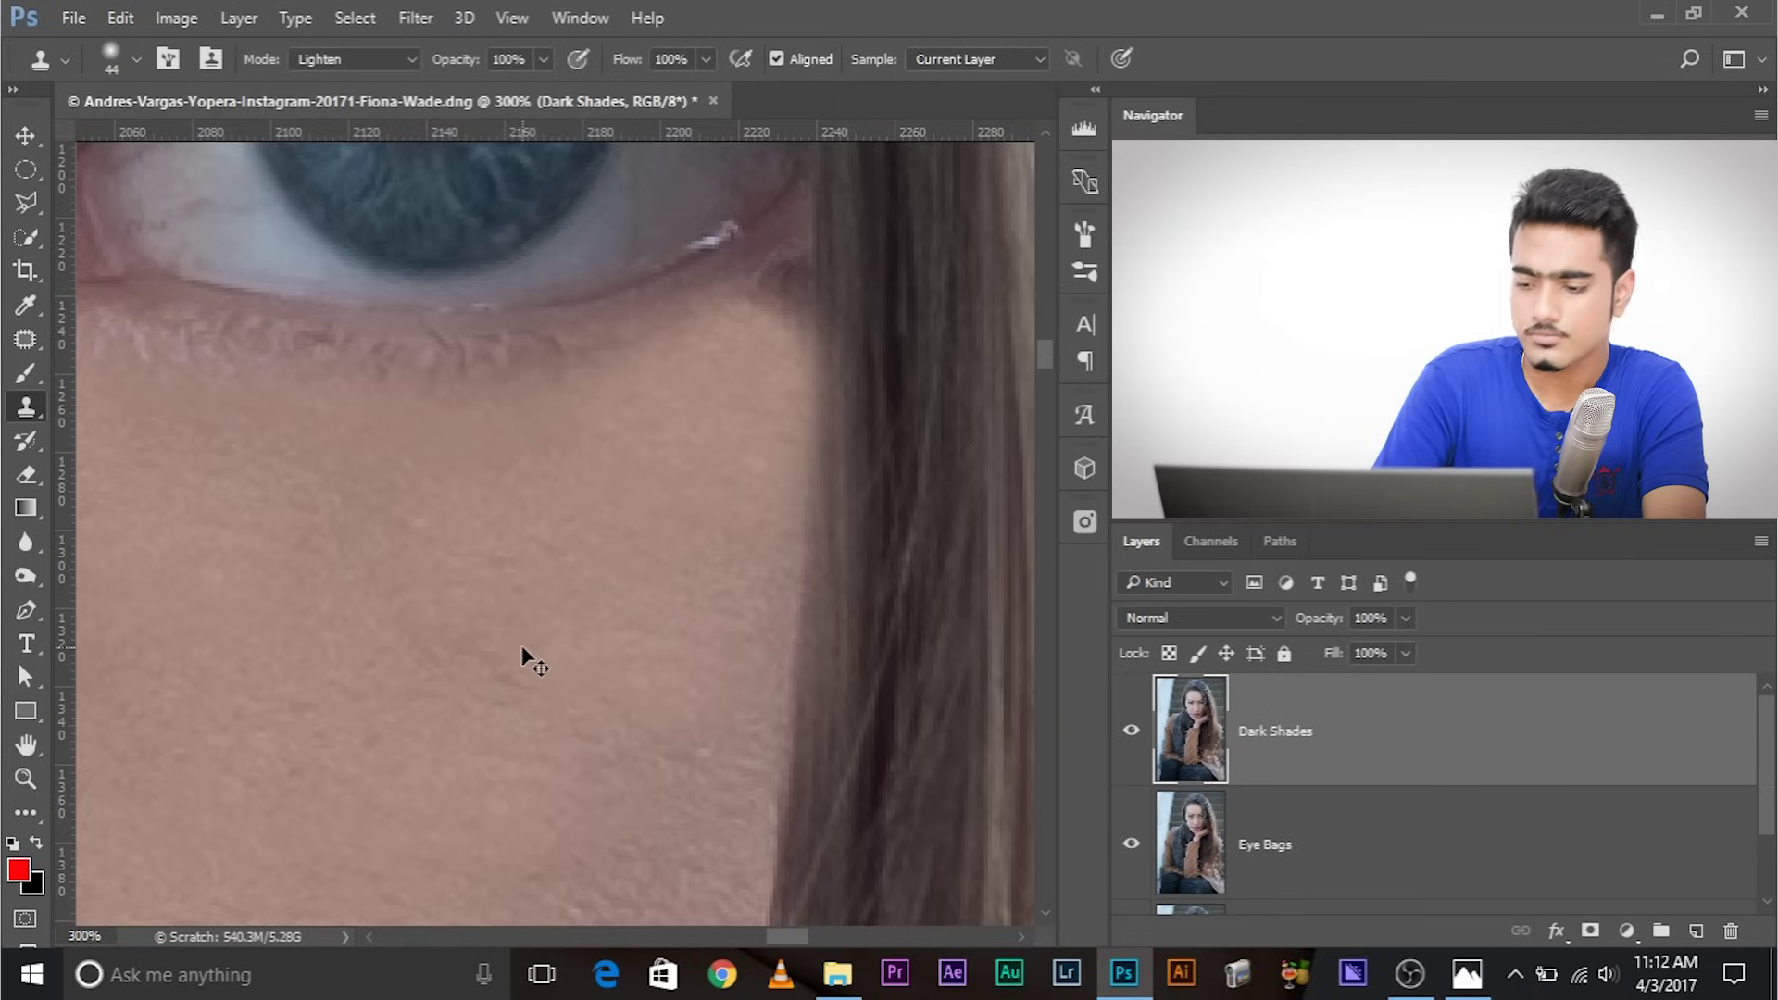
pyautogui.scroll(-3, 523, 658)
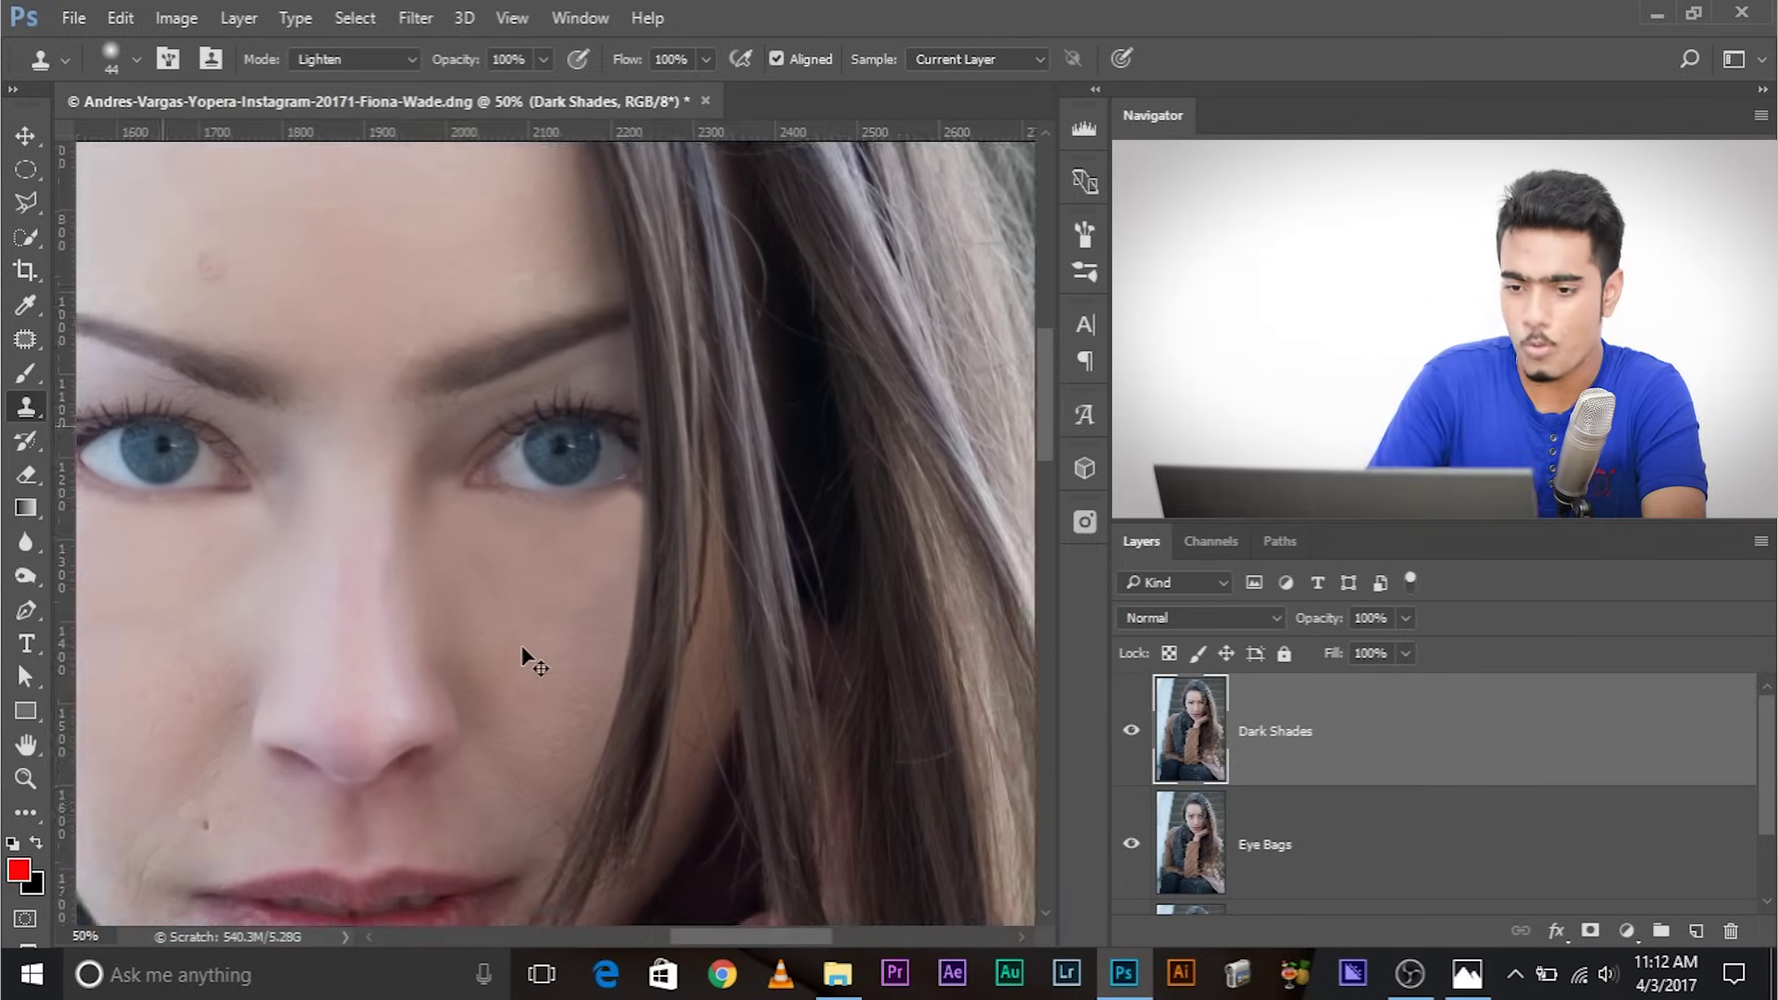
# Enlarge the Clone Stamp brush to 158 and even out the cloned skin between the nose and the subject's left cheek
pyautogui.moveTo(311, 422); pyautogui.dragTo(405, 440)
pyautogui.moveTo(481, 500); pyautogui.dragTo(504, 508)
pyautogui.moveTo(616, 662); pyautogui.dragTo(695, 673)
pyautogui.keyDown('alt'); pyautogui.click(627, 672); pyautogui.keyUp('alt')
pyautogui.moveTo(654, 595)
pyautogui.mouseDown()
pyautogui.moveTo(575, 589)
pyautogui.moveTo(724, 651)
pyautogui.mouseUp()
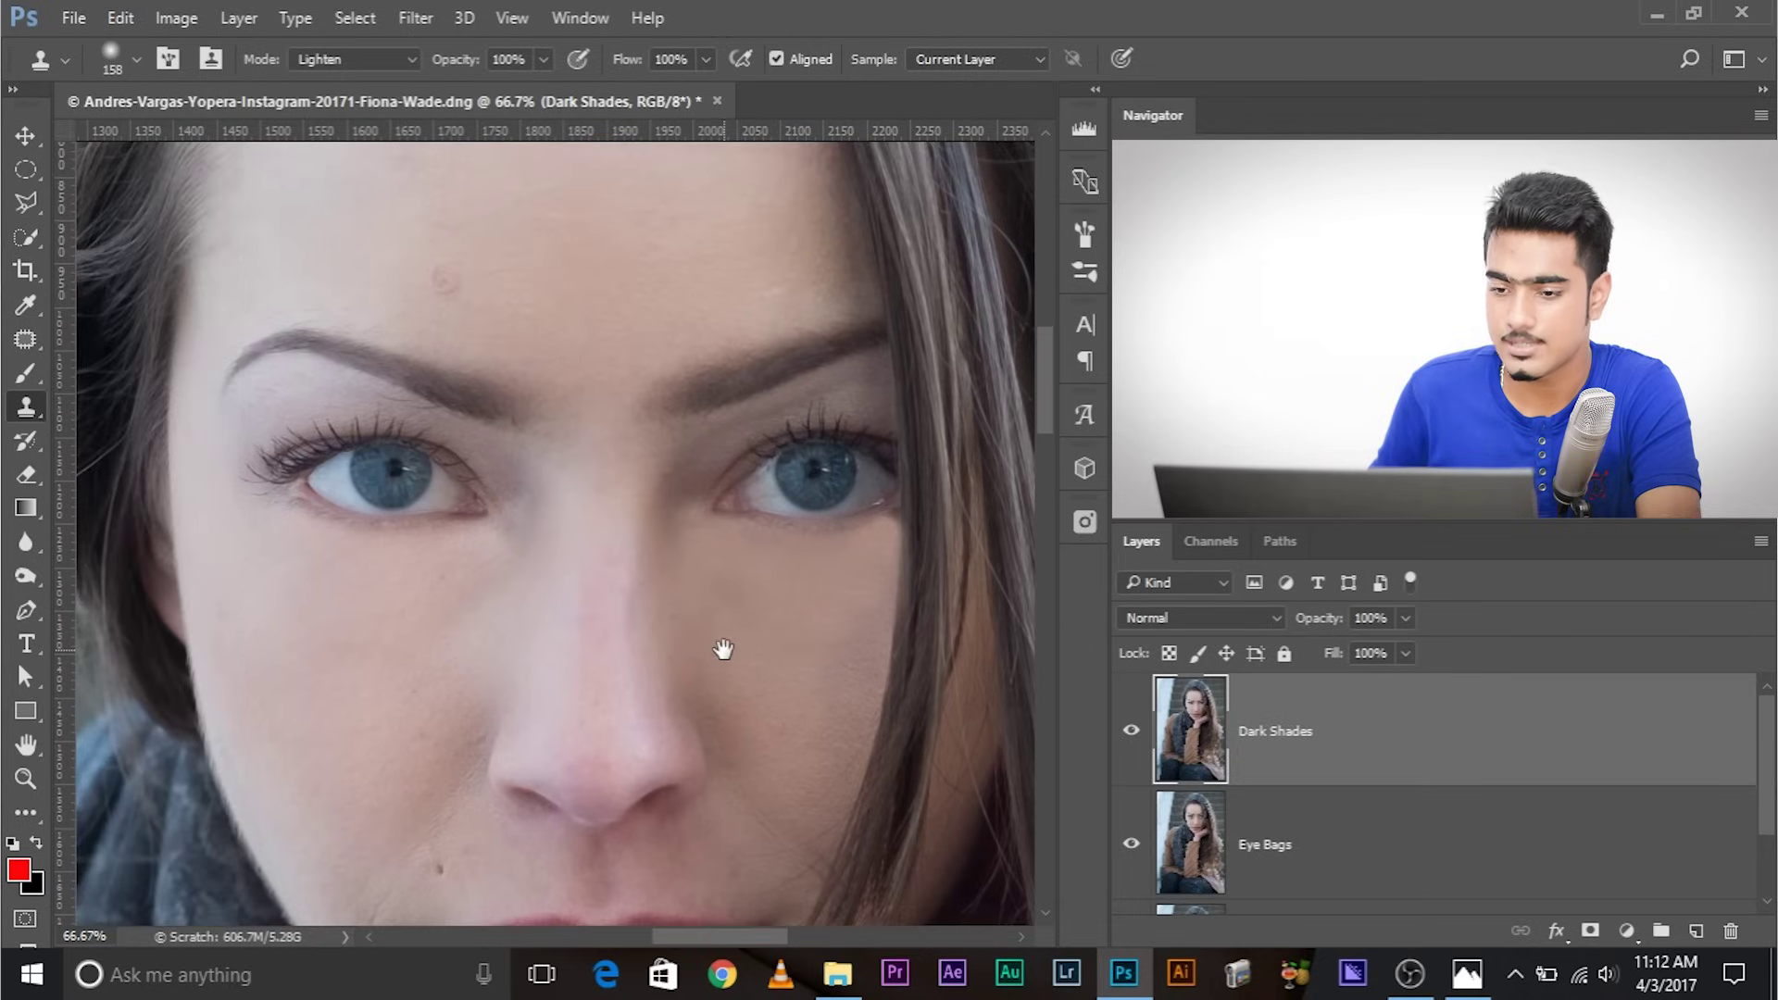
# Set the Dark Shades layer's opacity to 35% to blend the cloned skin naturally
pyautogui.moveTo(1379, 646); pyautogui.dragTo(1323, 648)
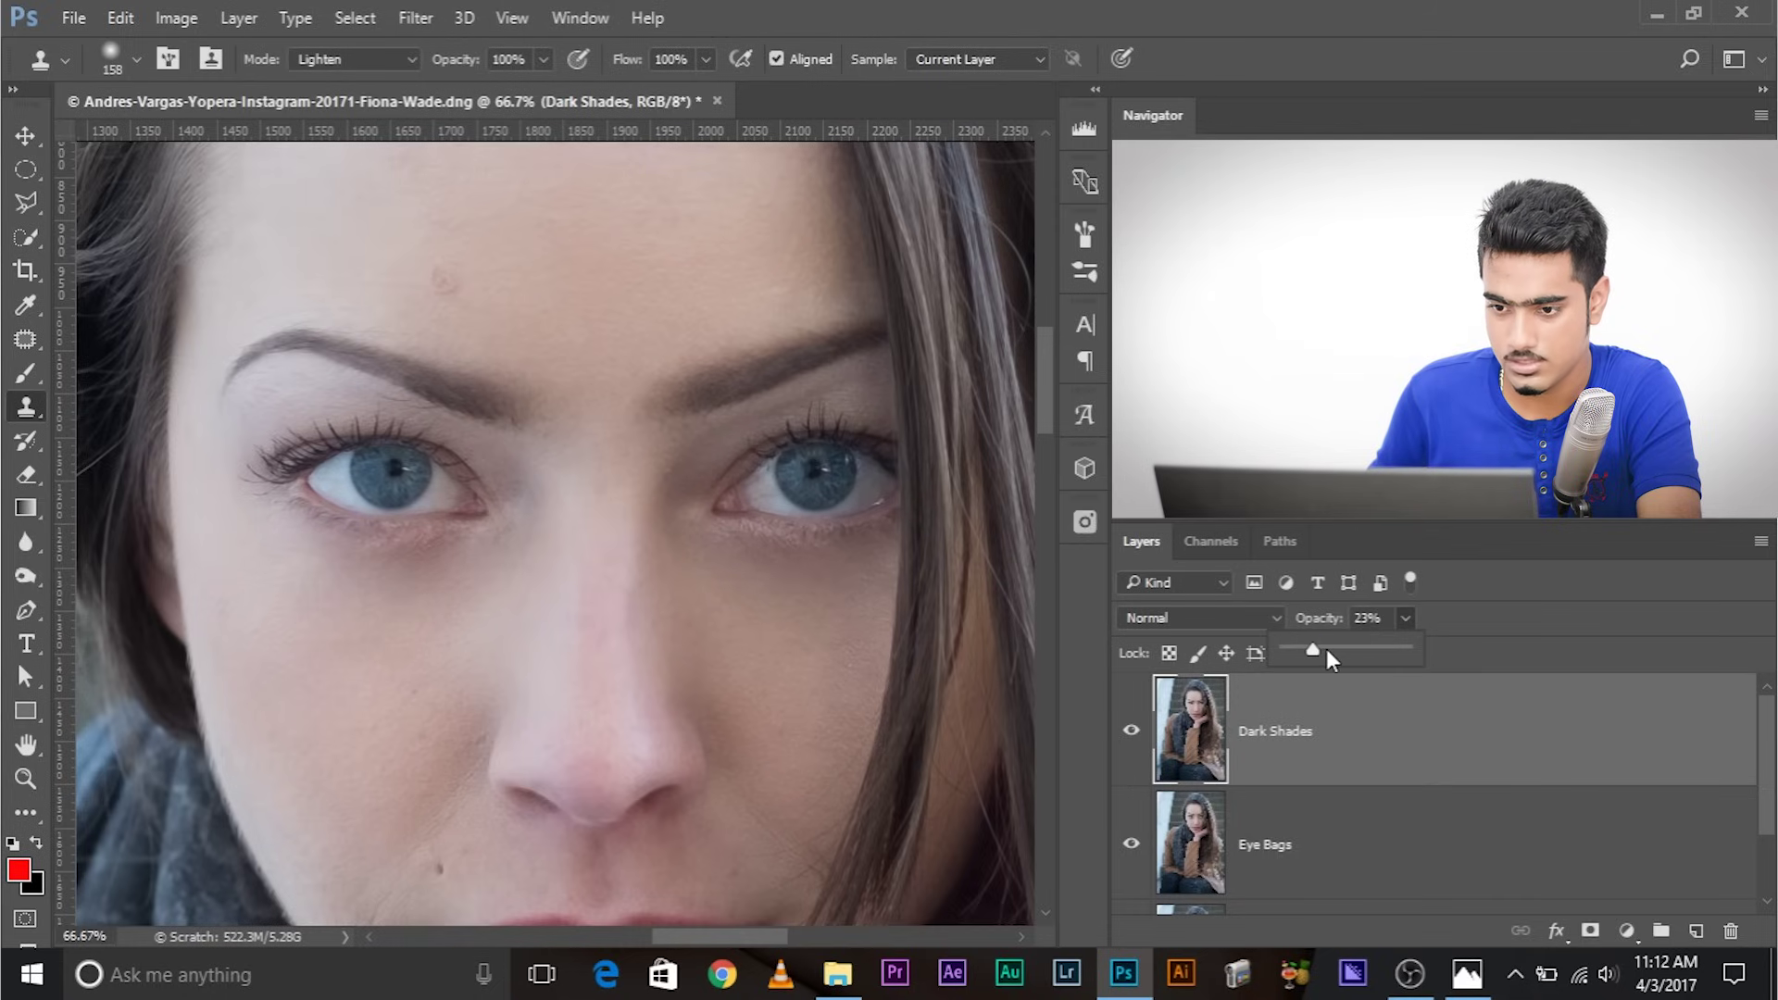
pyautogui.click(990, 652)
pyautogui.write('35')
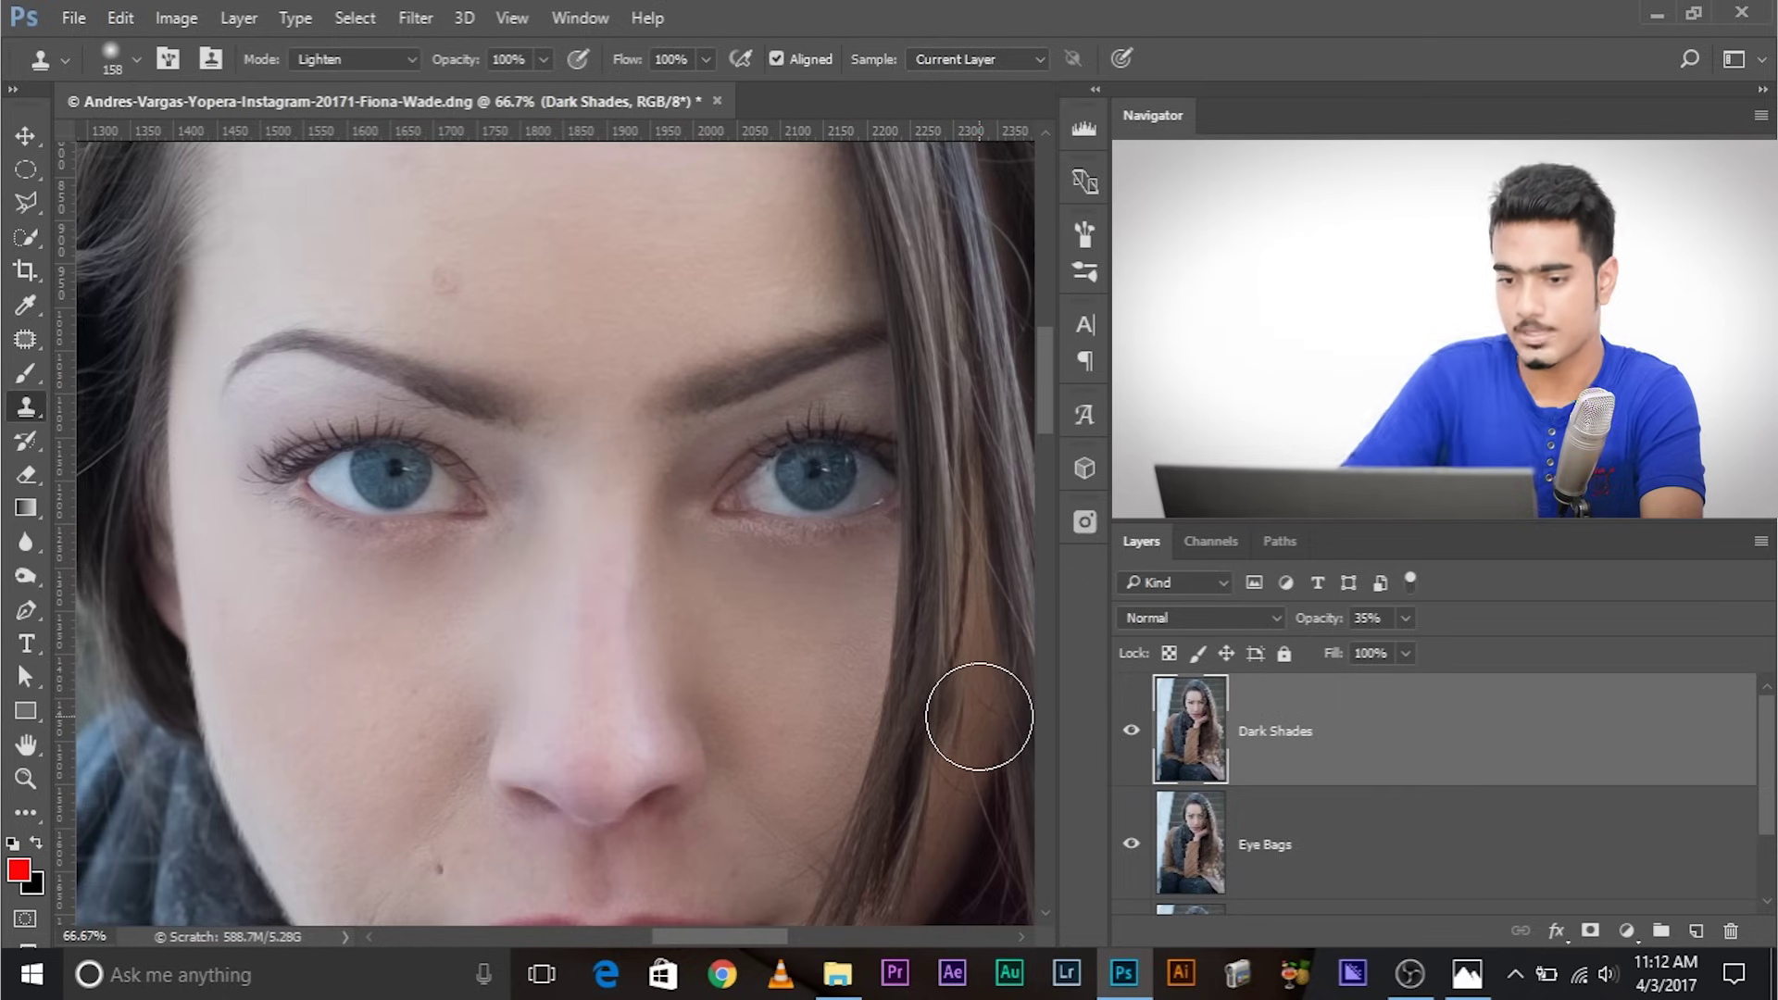
# Touch up the skin beneath the subject's left eye near the hair with the Clone Stamp at brush size 32
pyautogui.hotkey('ctrl', '+')
pyautogui.hotkey('ctrl', '+')
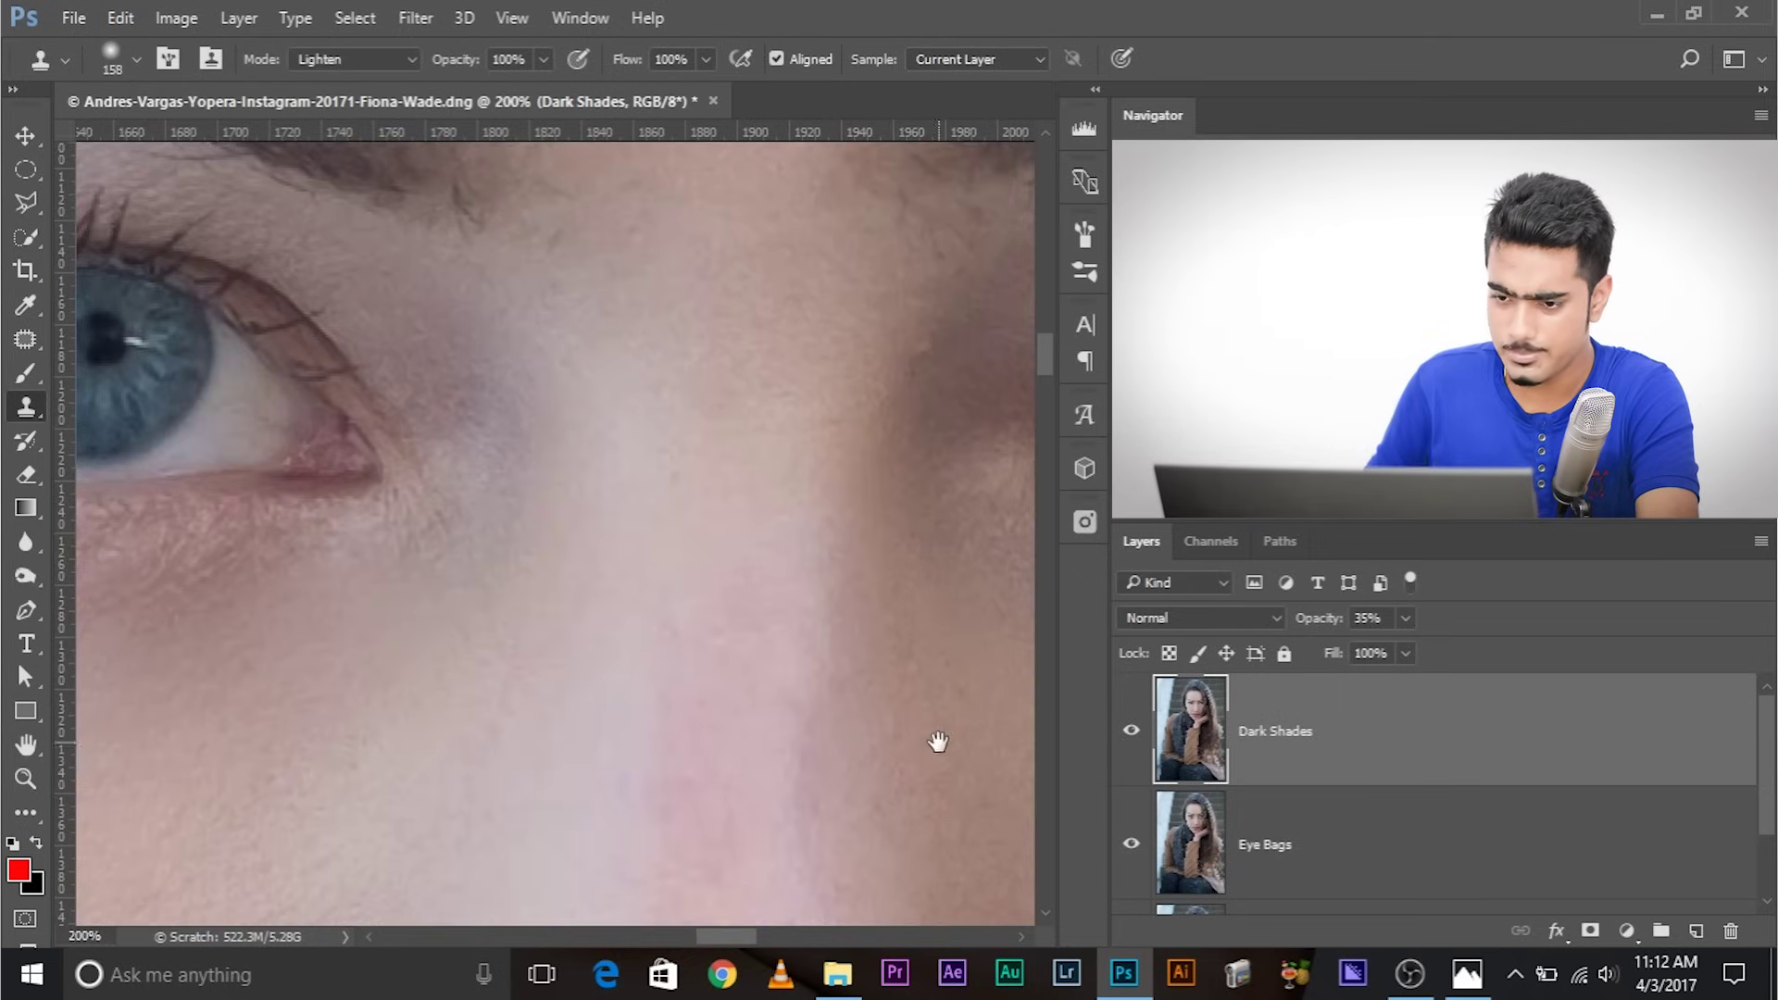
pyautogui.moveTo(937, 740); pyautogui.dragTo(163, 727)
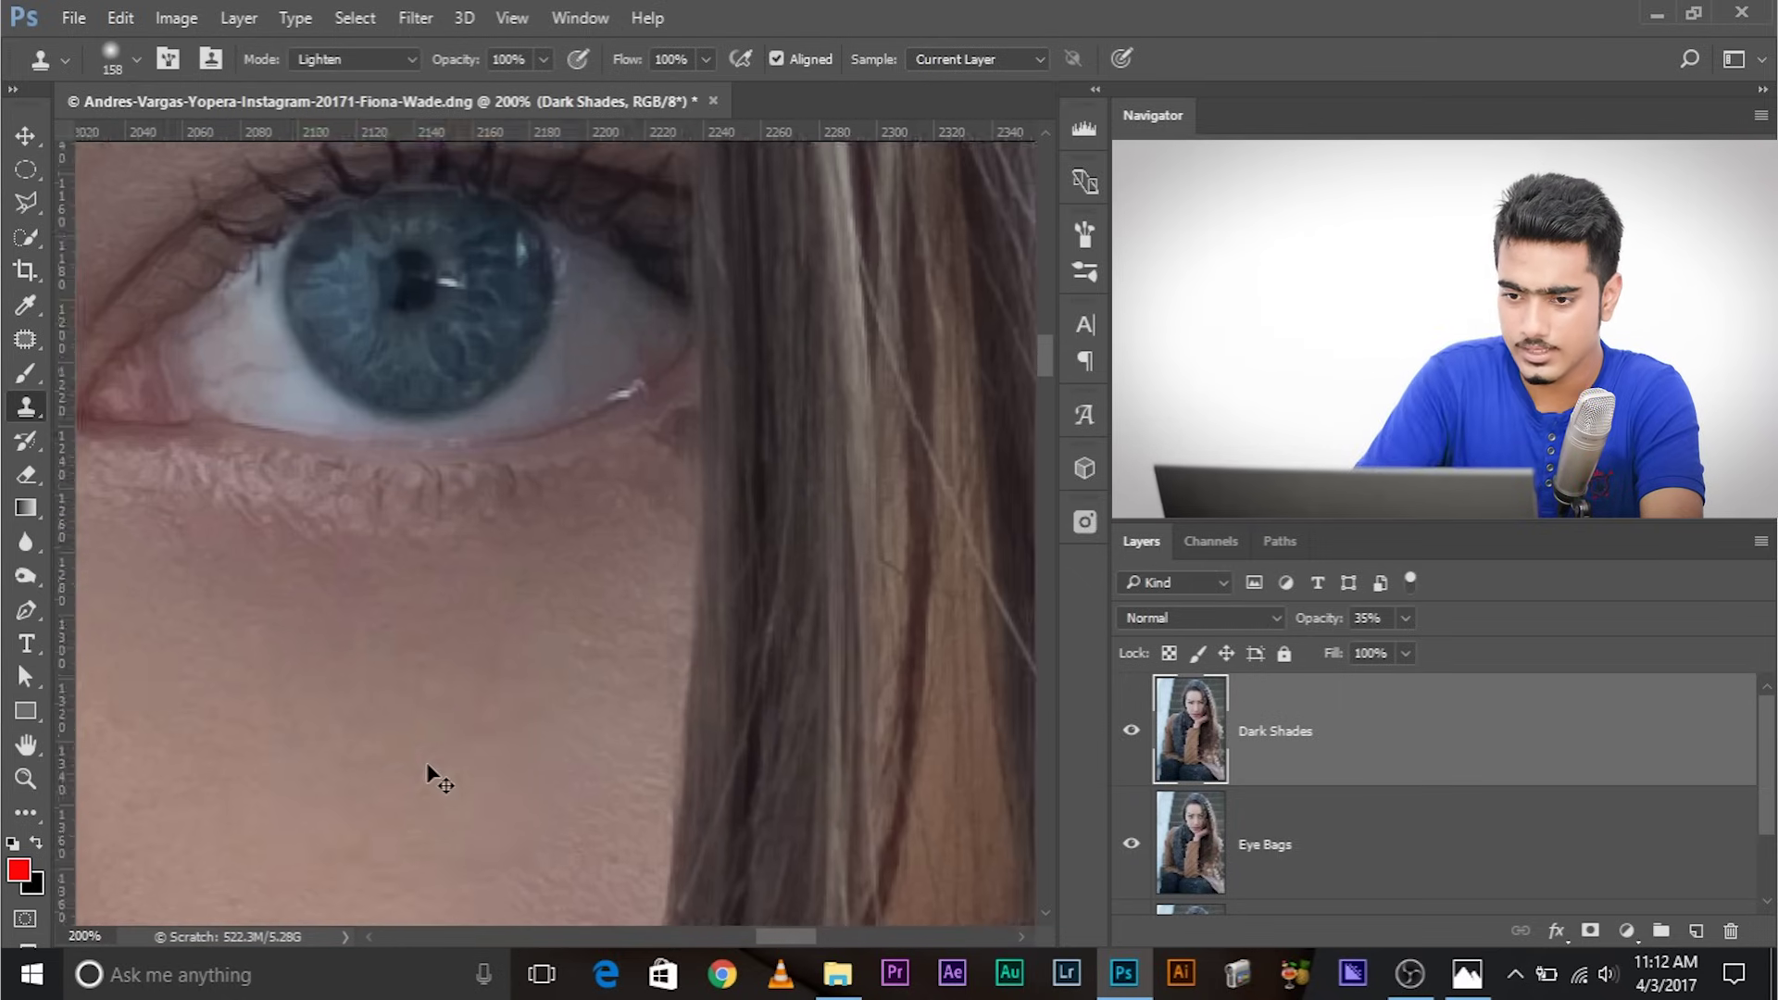
pyautogui.hotkey('ctrl', '+')
pyautogui.moveTo(760, 372); pyautogui.dragTo(667, 497)
pyautogui.moveTo(668, 585)
pyautogui.mouseDown()
pyautogui.moveTo(372, 550)
pyautogui.moveTo(424, 549)
pyautogui.mouseUp()
pyautogui.keyDown('alt'); pyautogui.click(608, 607); pyautogui.keyUp('alt')
pyautogui.click(622, 549)
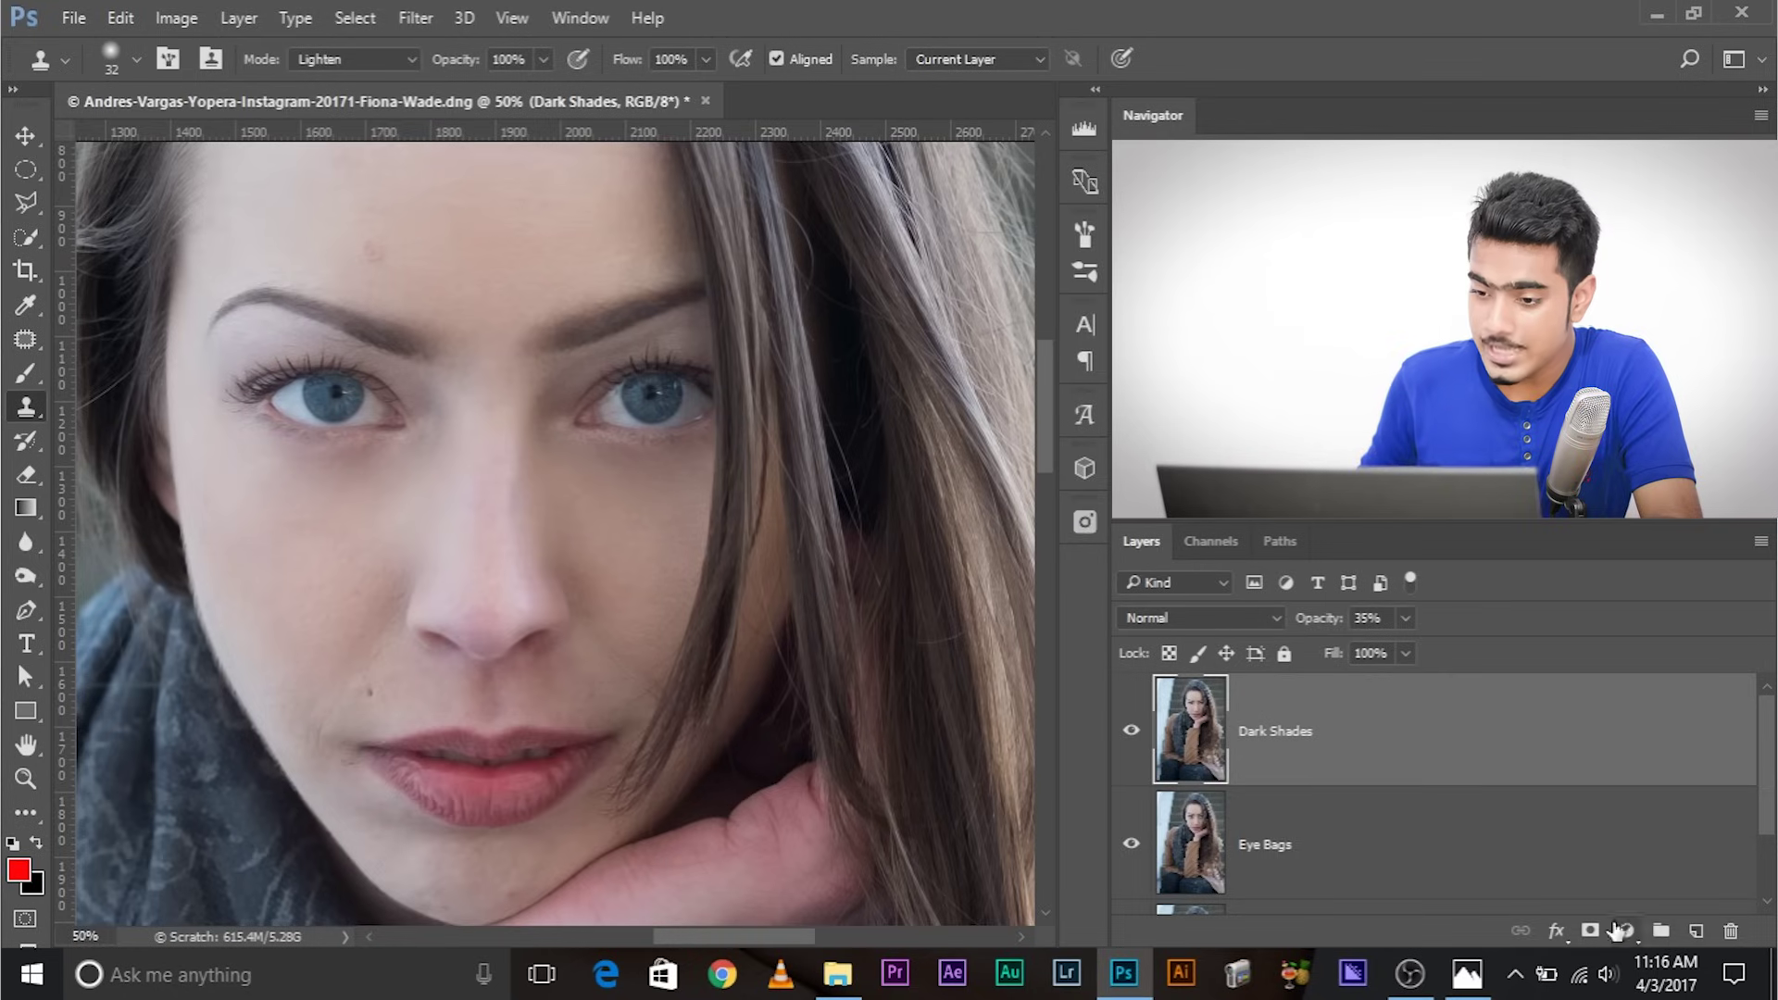
# Group the Dark Shades and Eye Bags layers together
pyautogui.keyDown('shift'); pyautogui.click(1369, 789); pyautogui.keyUp('shift')
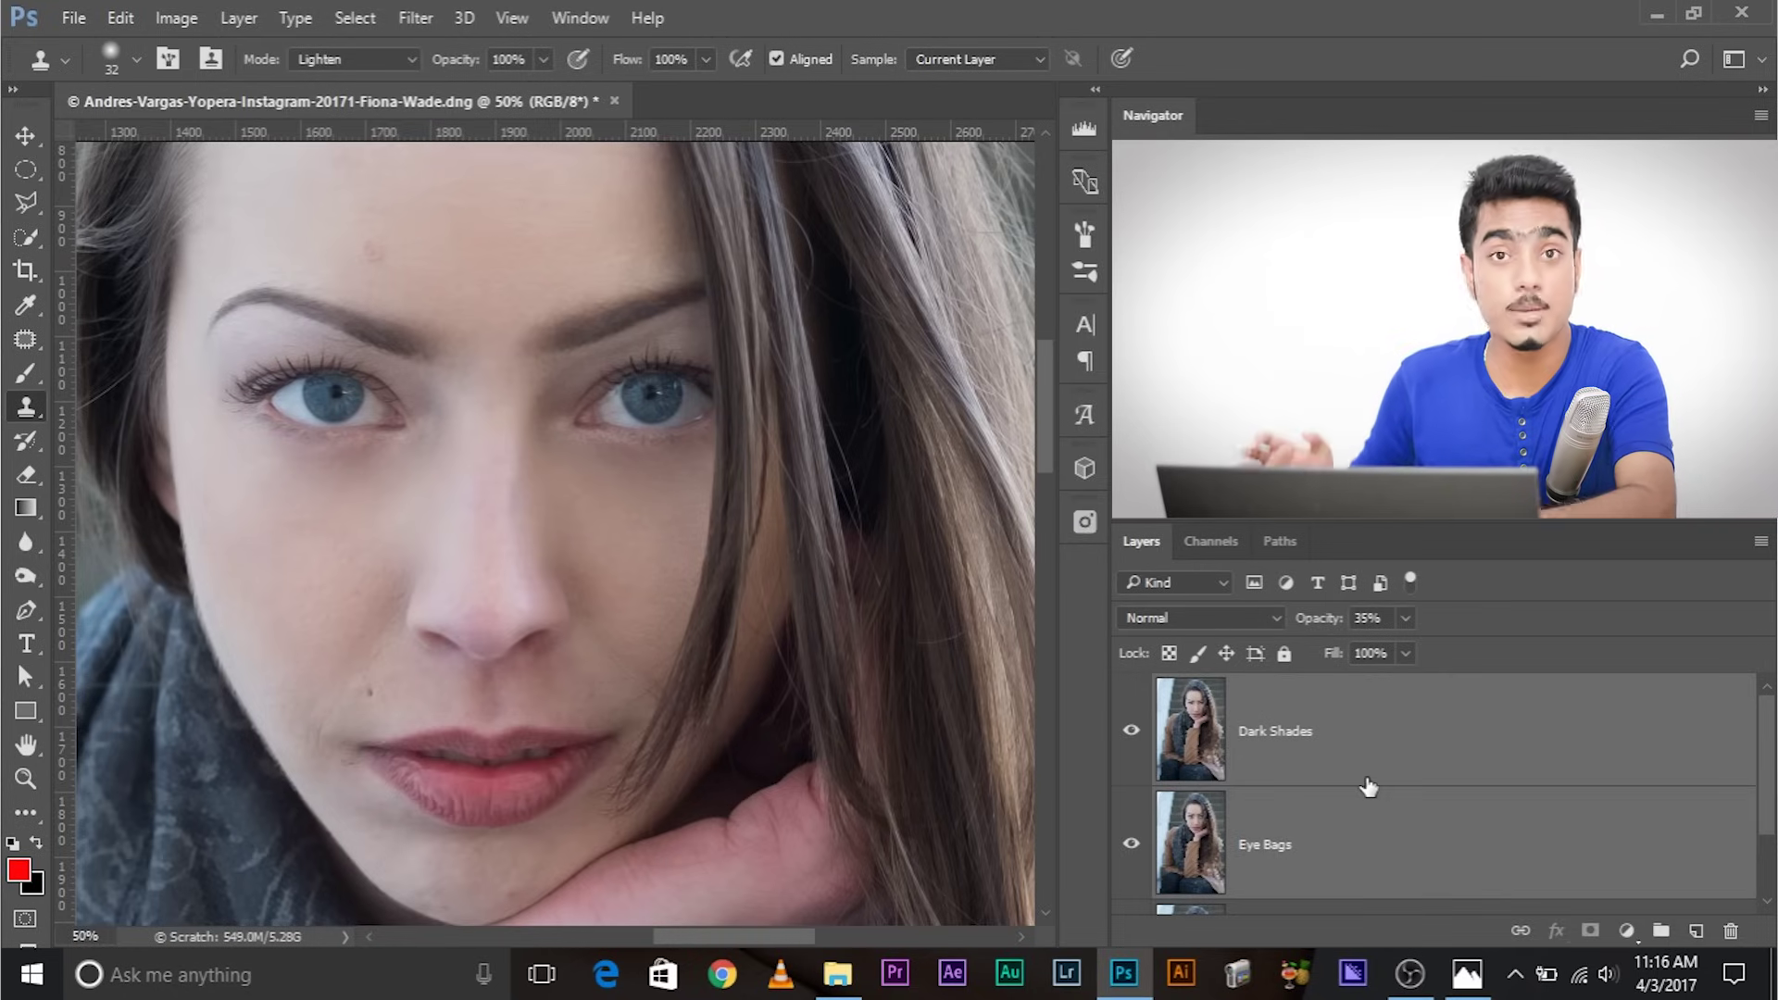
pyautogui.hotkey('ctrl', 'g')
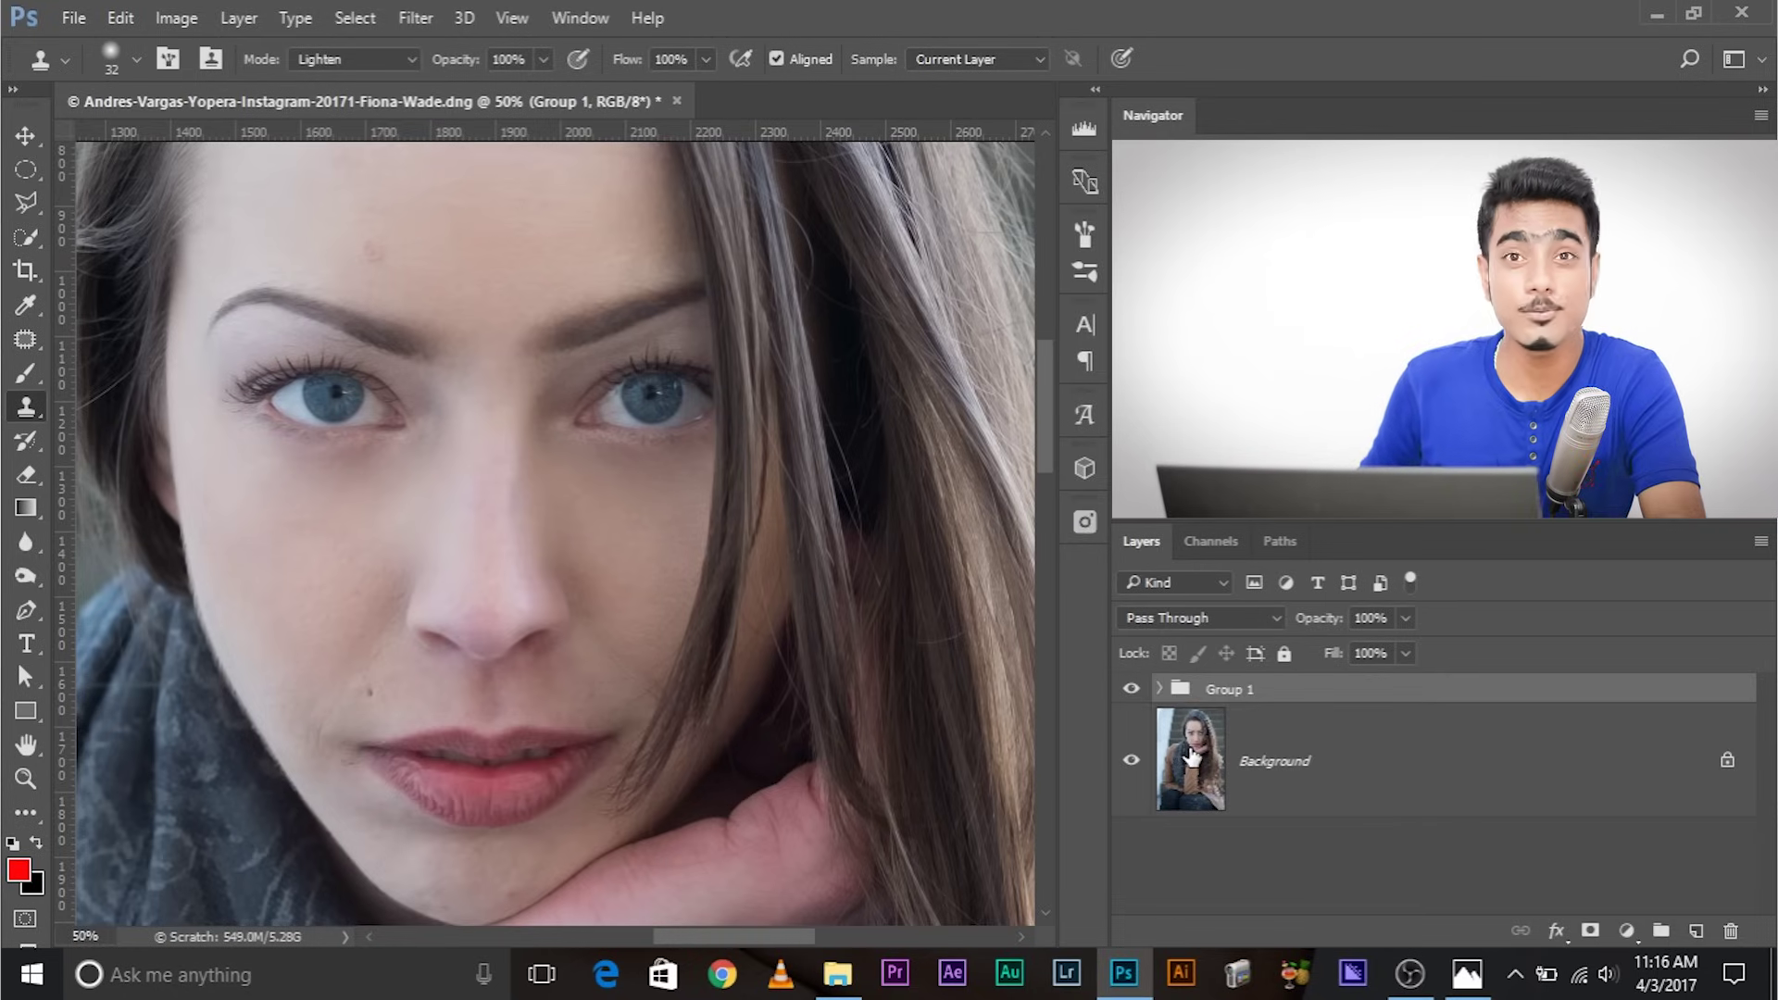
# Compare the portrait before and after retouching by repeatedly hiding and showing the retouch group
pyautogui.click(1128, 691)
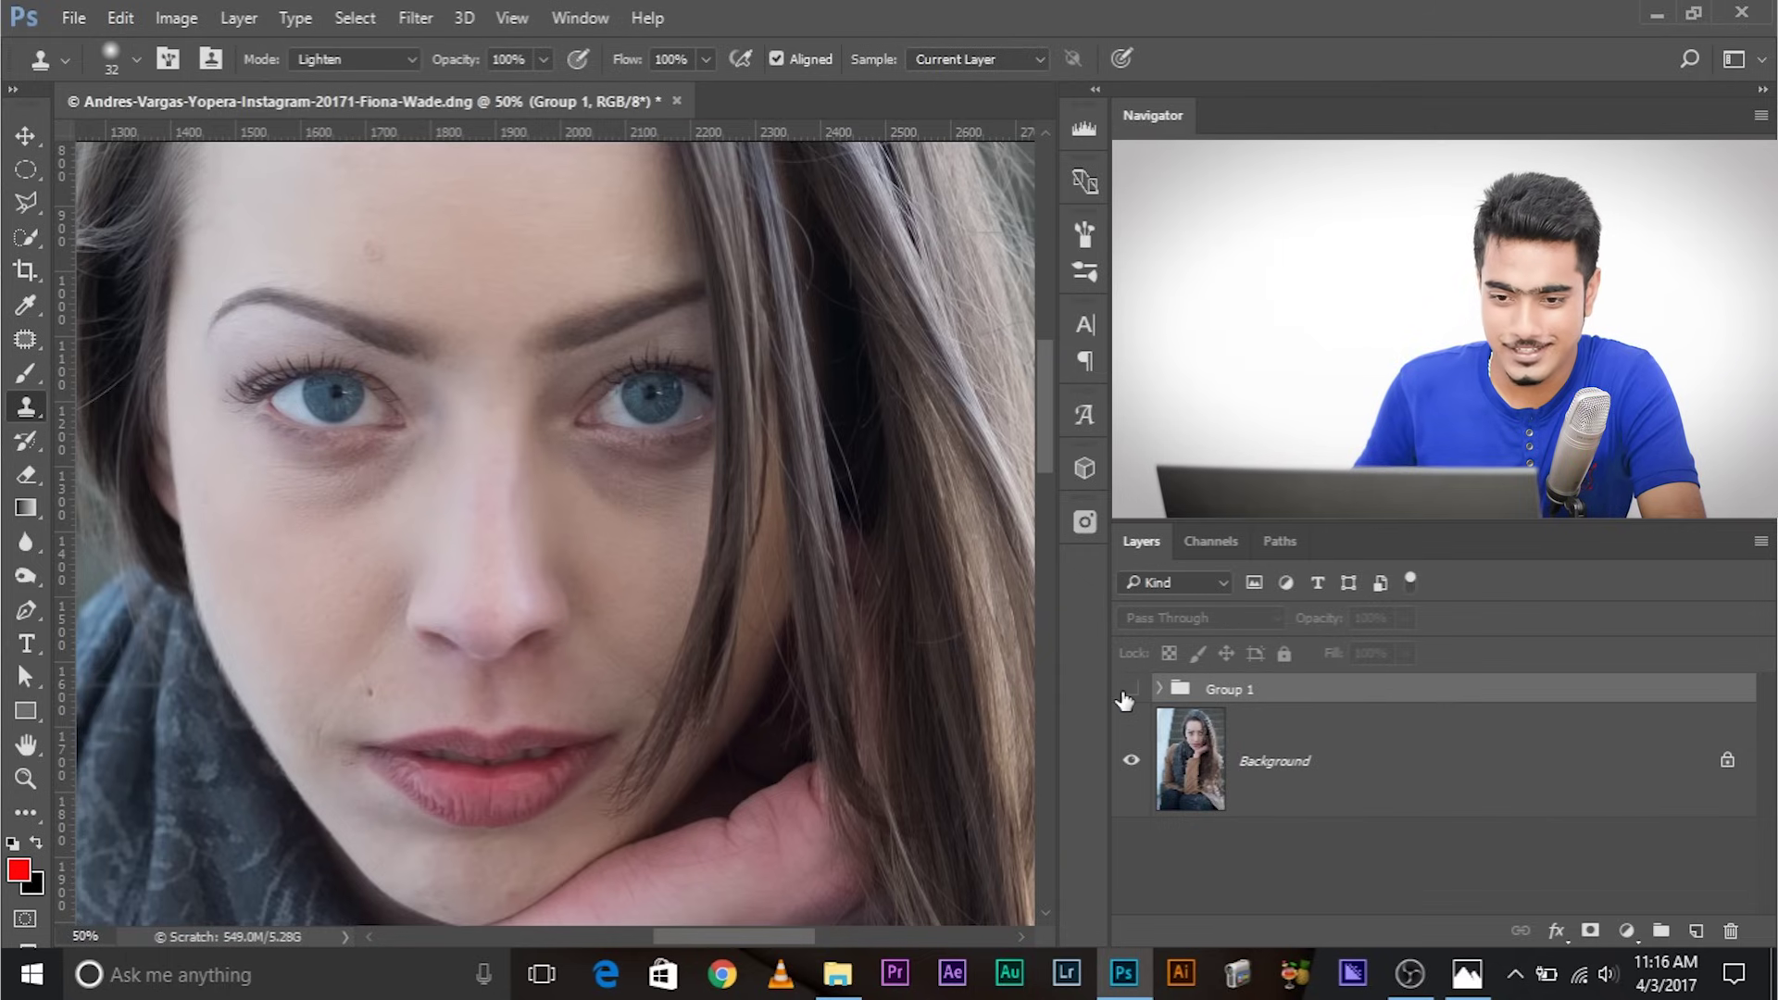
pyautogui.click(1128, 691)
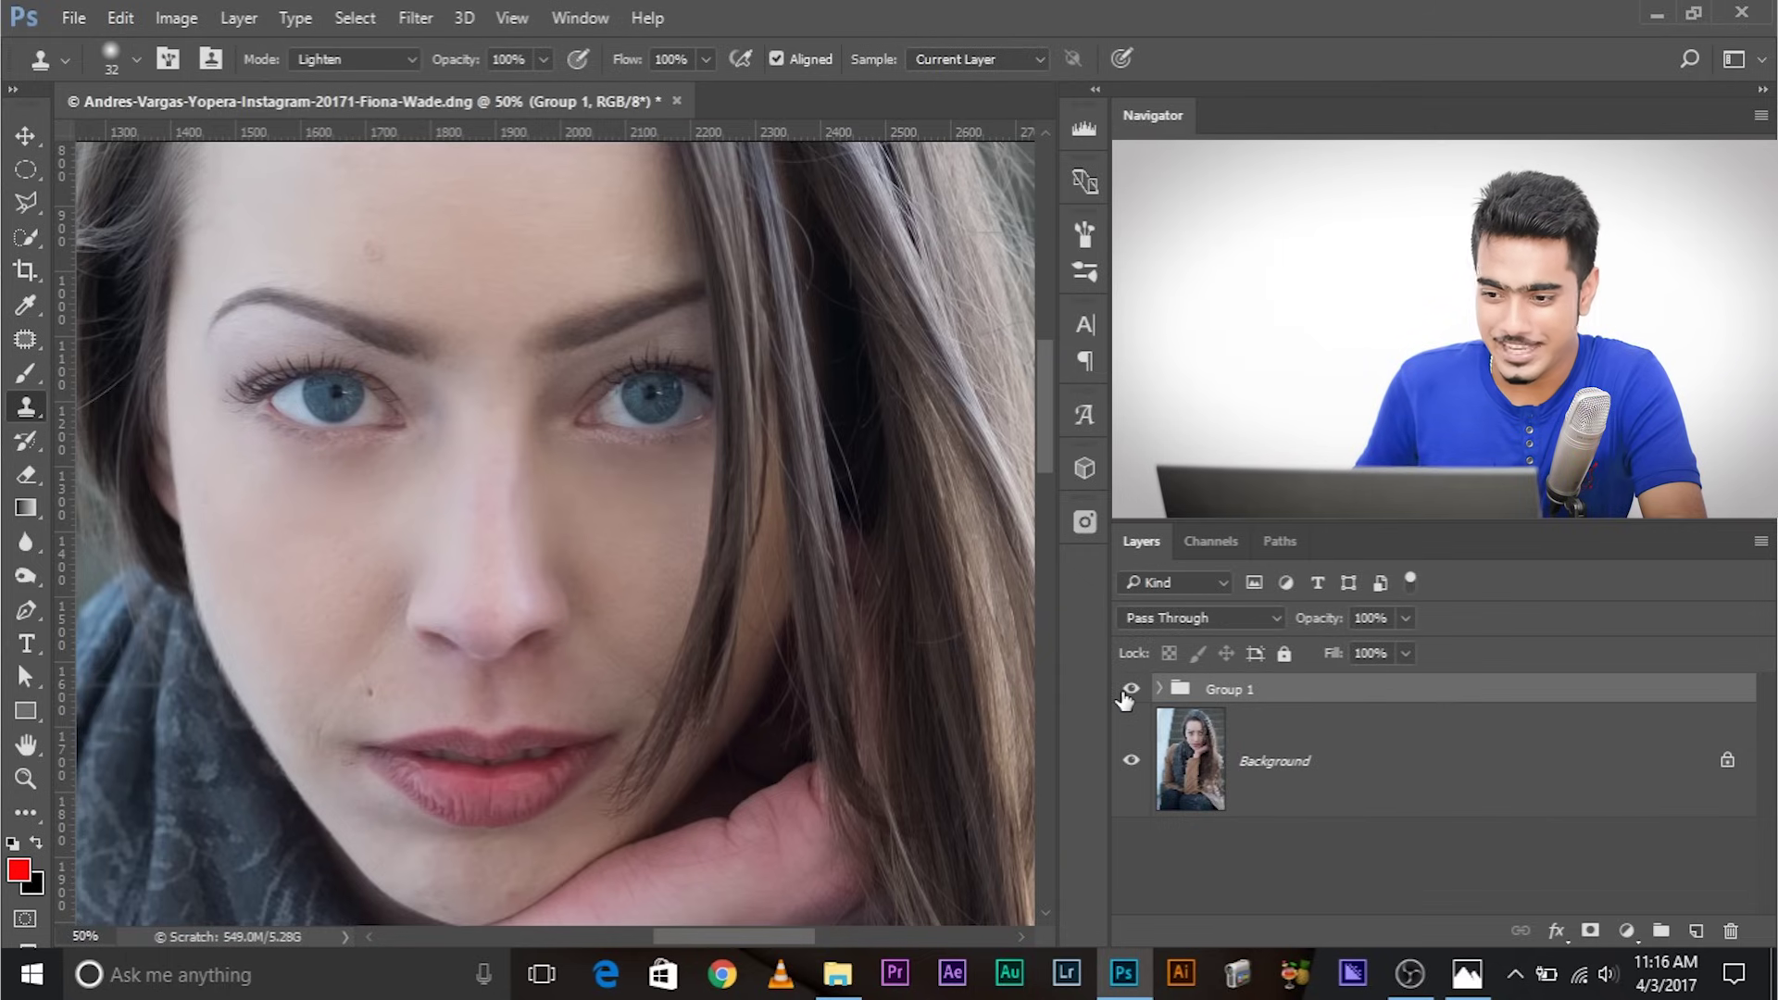
pyautogui.click(1130, 692)
pyautogui.click(1130, 692)
pyautogui.click(1131, 693)
pyautogui.click(1130, 692)
pyautogui.click(1130, 693)
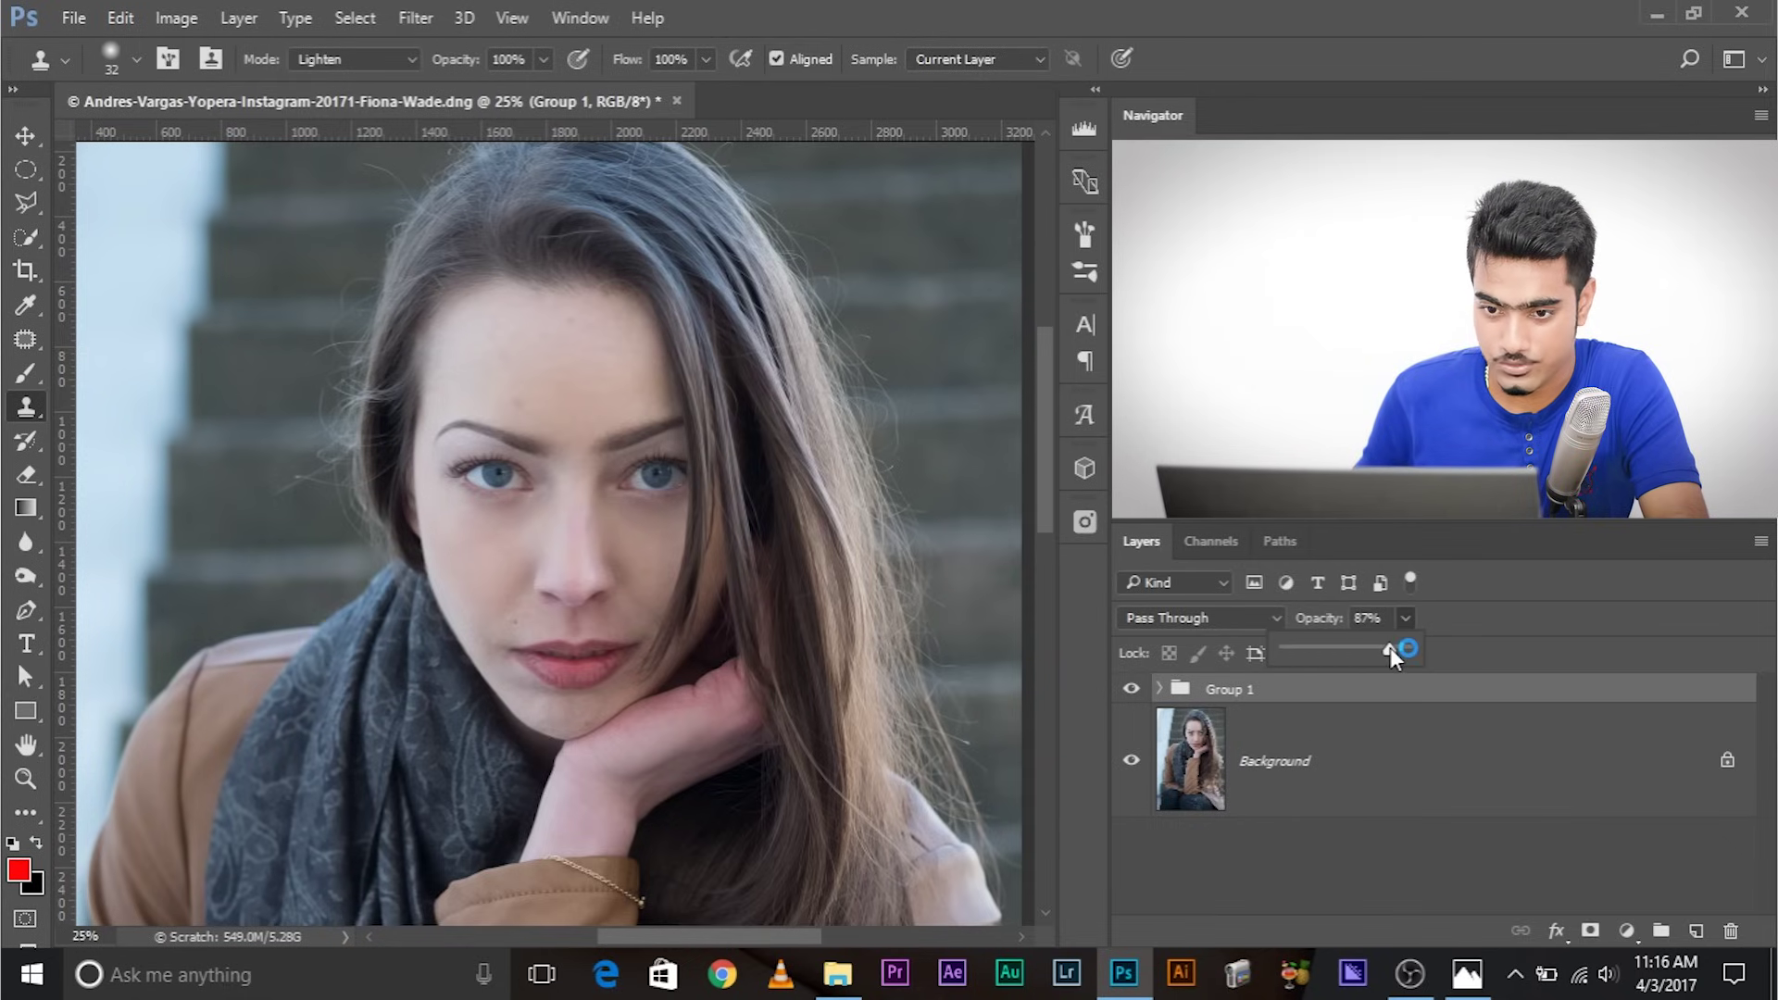
pyautogui.click(1131, 689)
pyautogui.click(1131, 690)
pyautogui.click(1131, 690)
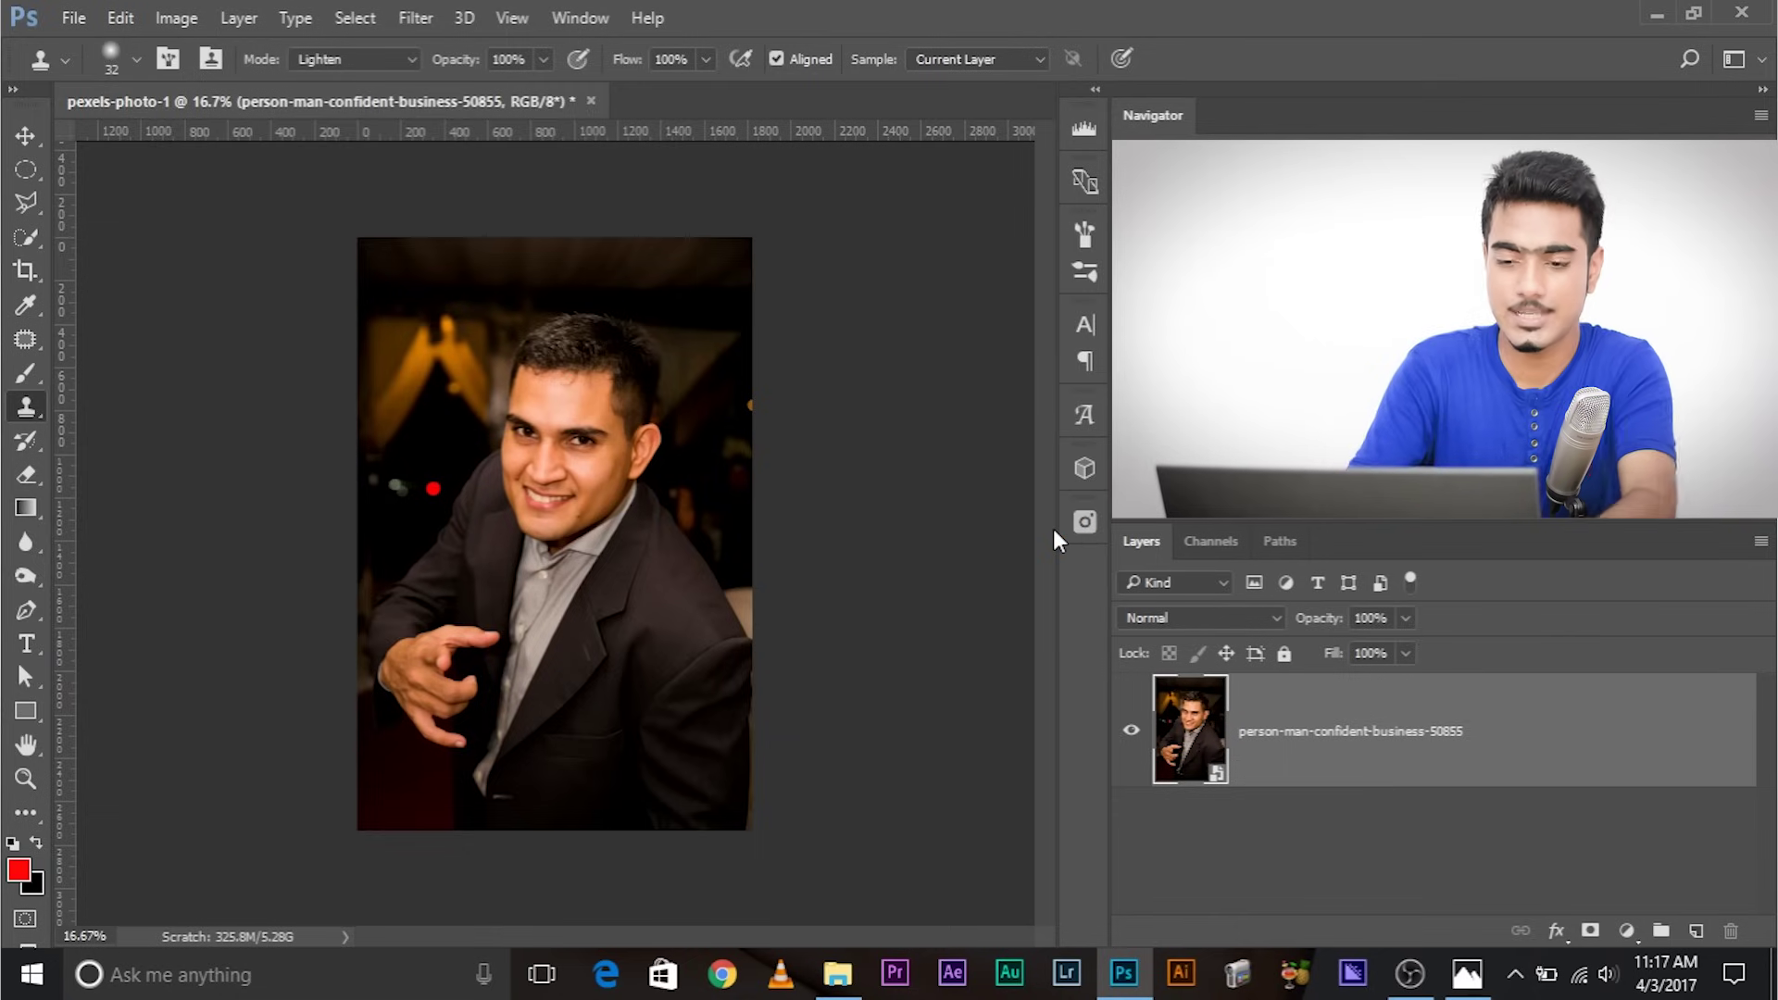
# Examine the man's face in the pexels-photo-1 document up close, especially the mole and the areas under his eyes
pyautogui.hotkey('ctrl', '+')
pyautogui.hotkey('ctrl', '+')
pyautogui.hotkey('ctrl', '+')
pyautogui.hotkey('ctrl', '+')
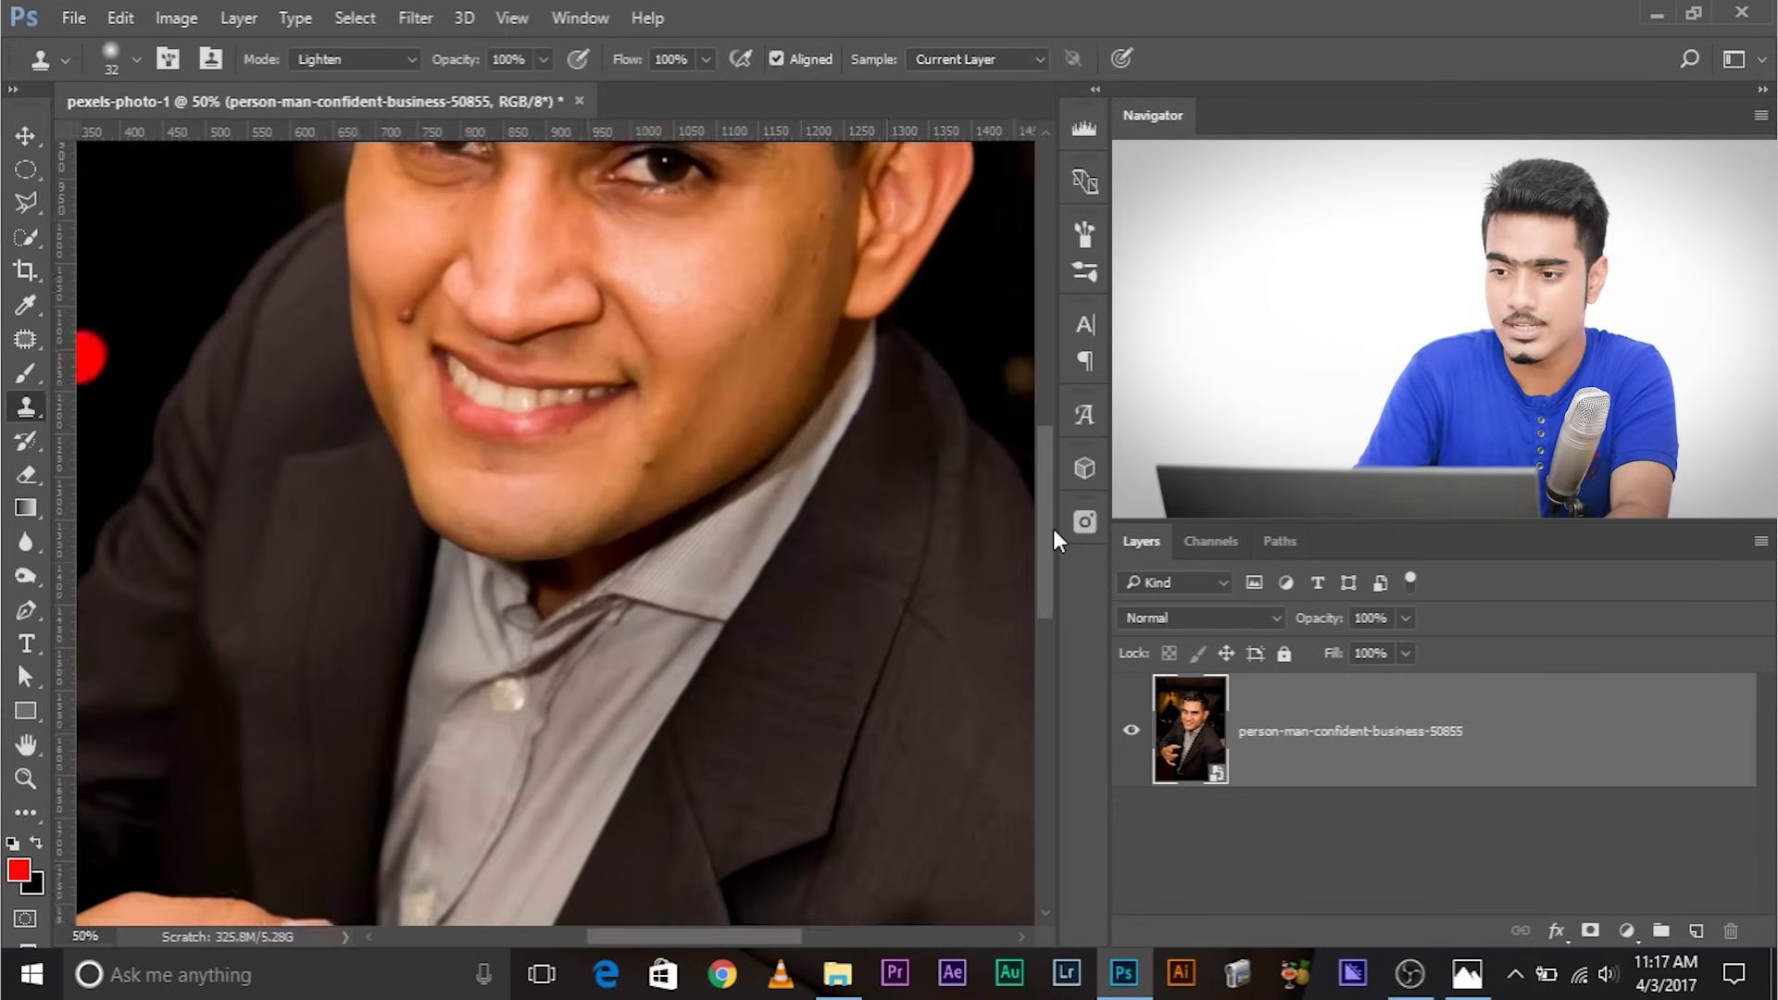
pyautogui.hotkey('ctrl', '+')
pyautogui.moveTo(627, 484); pyautogui.dragTo(621, 776)
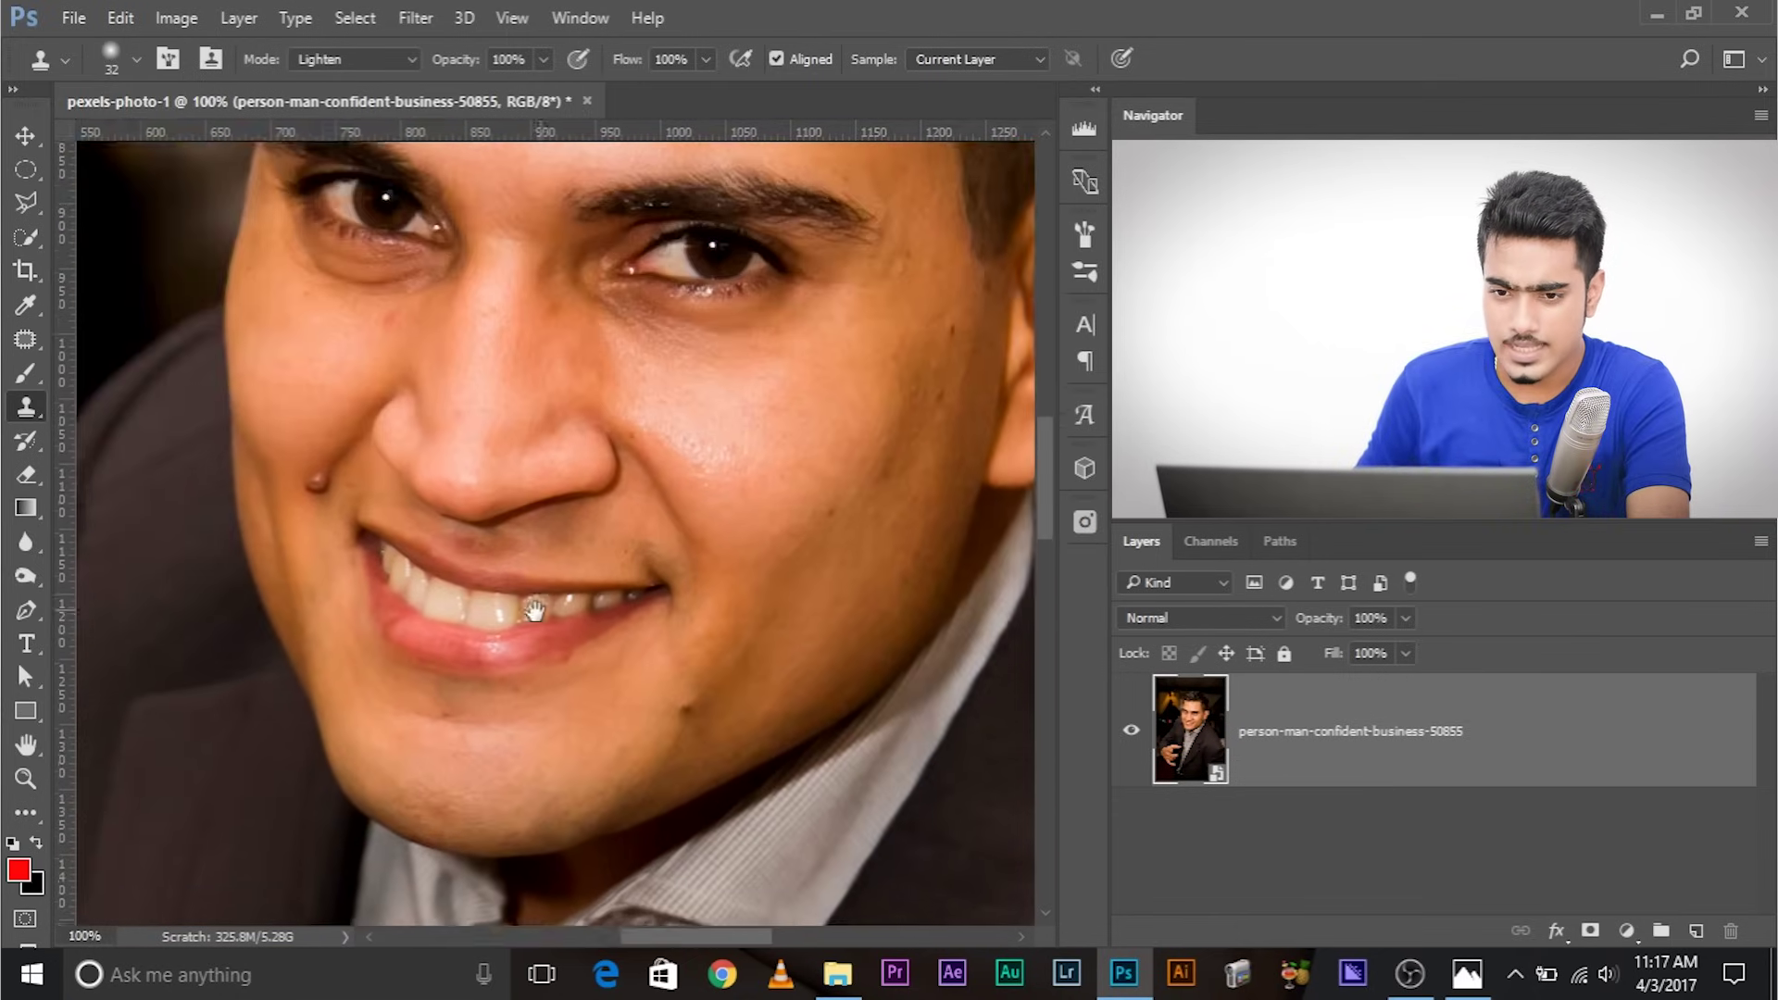
pyautogui.moveTo(587, 476); pyautogui.dragTo(583, 491)
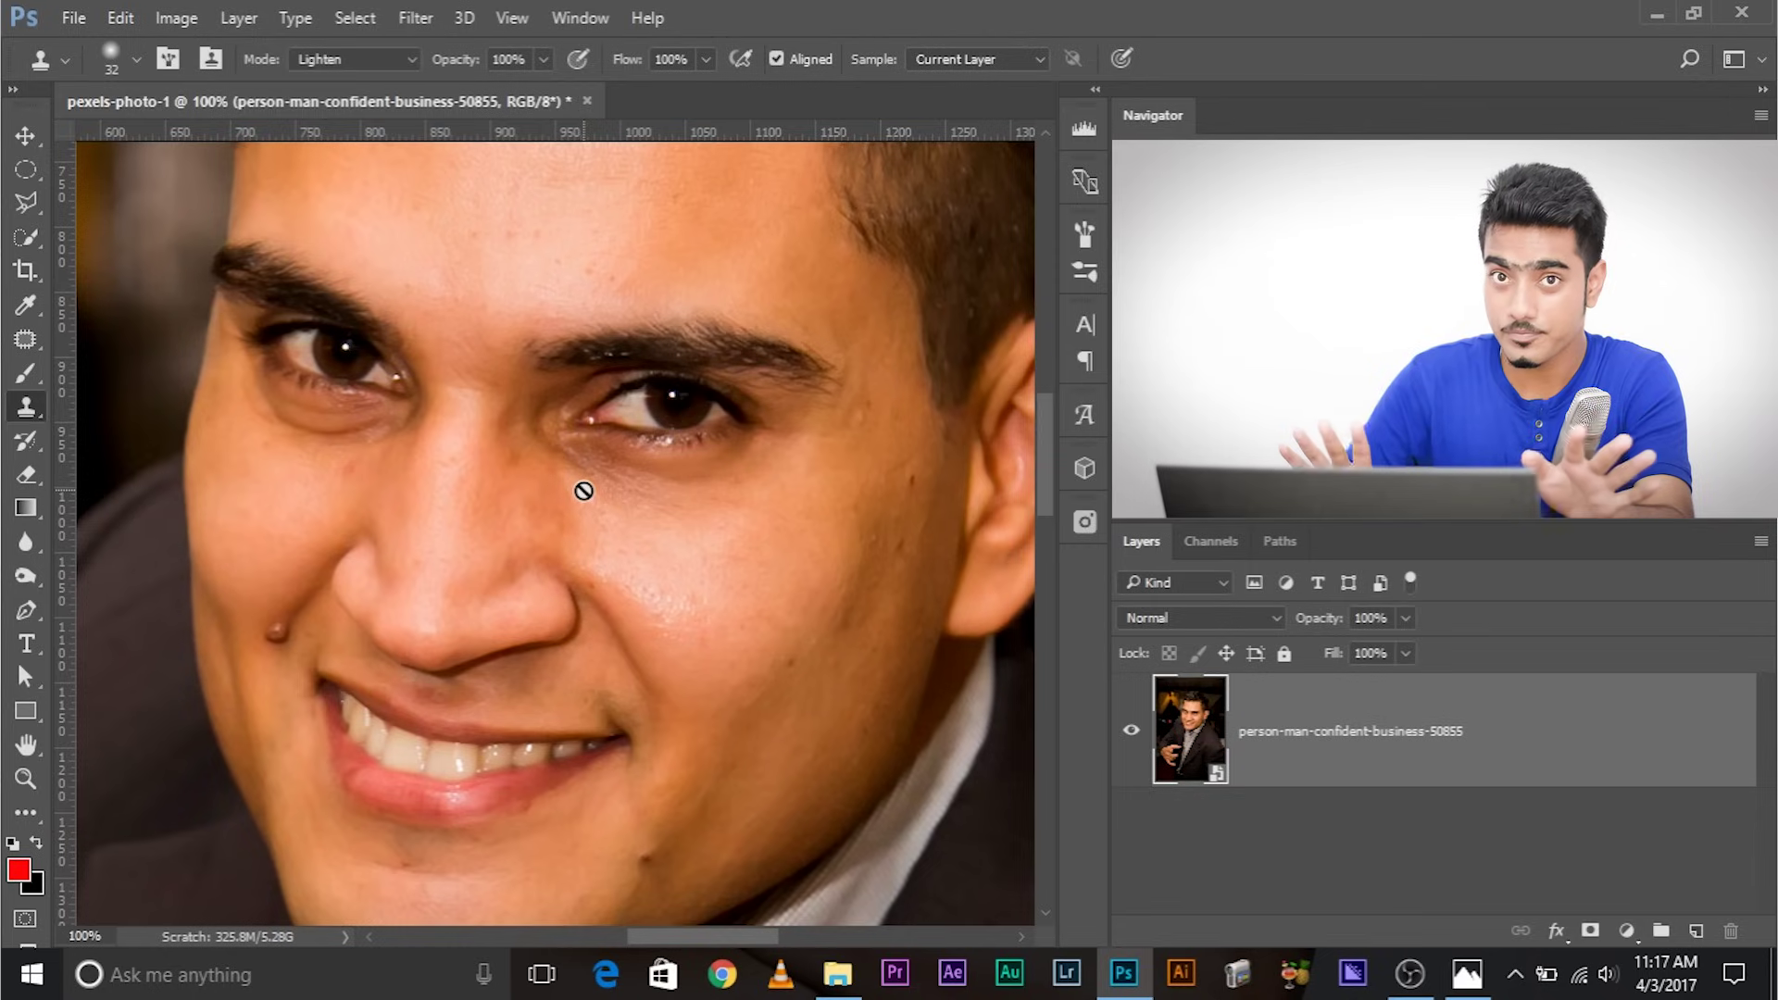
pyautogui.hotkey('ctrl', '+')
pyautogui.hotkey('ctrl', '-')
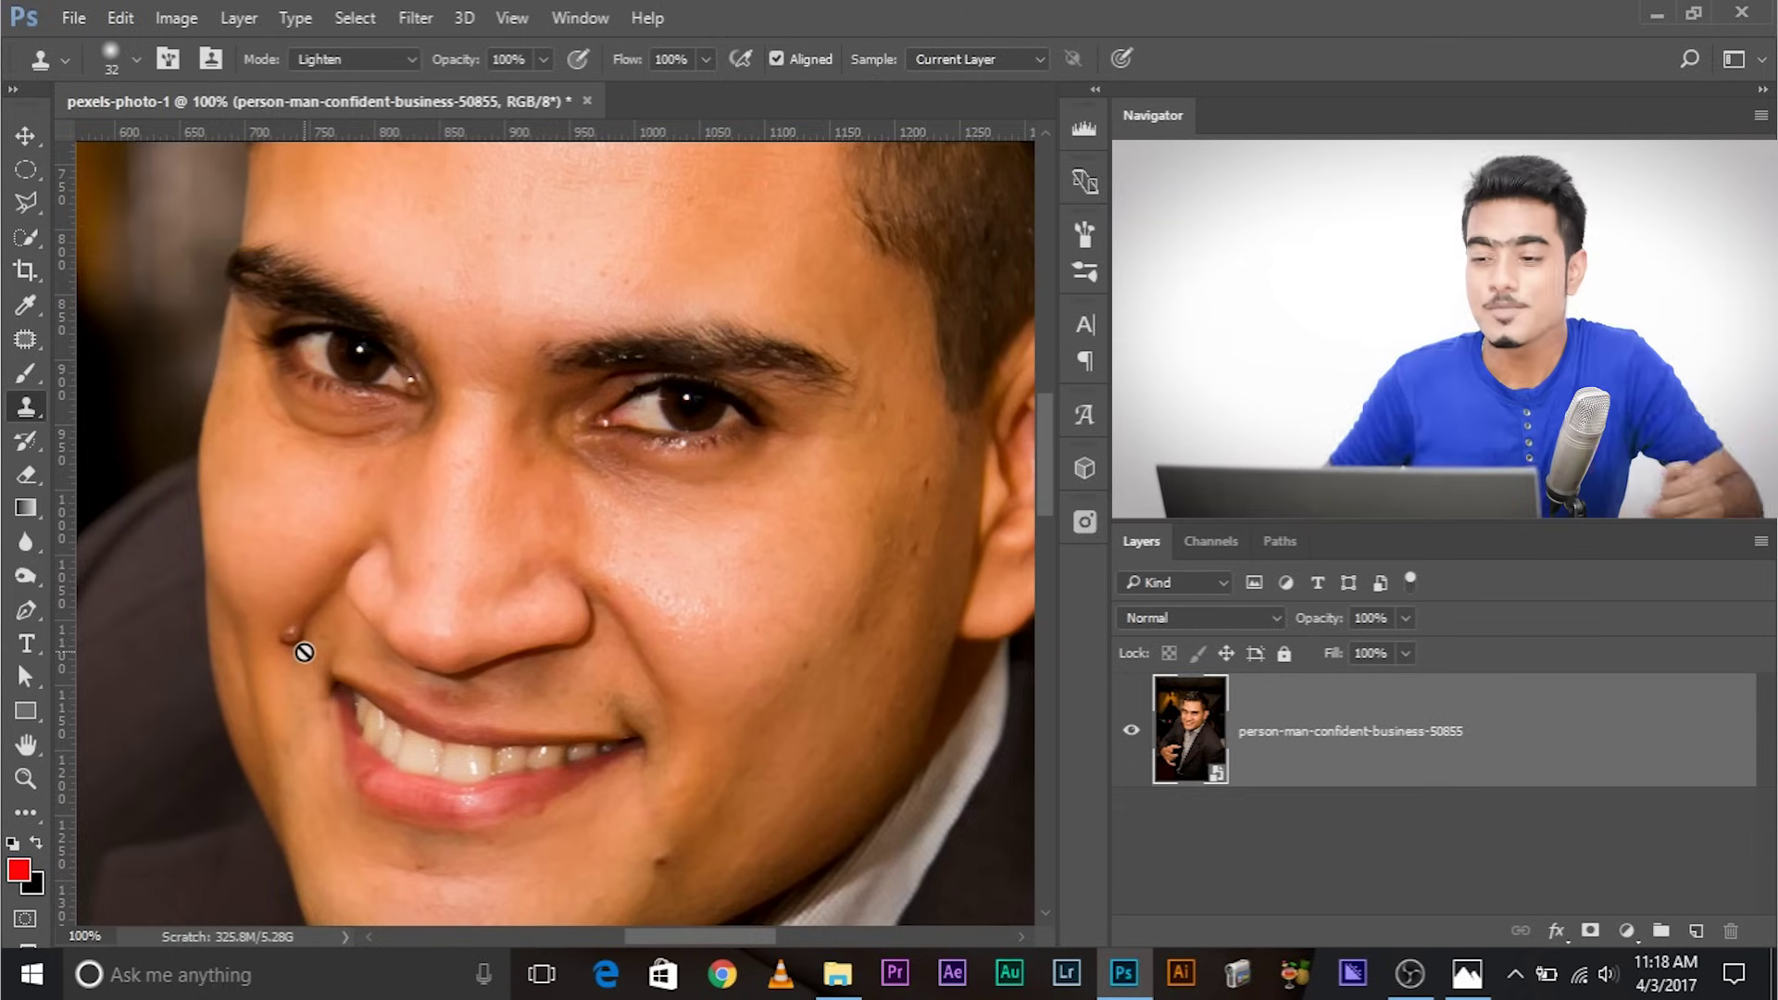
# Duplicate the man's photo layer and outline the mole beside his mouth with the Patch tool, declining the rasterize prompt
pyautogui.moveTo(1539, 748); pyautogui.dragTo(1694, 930)
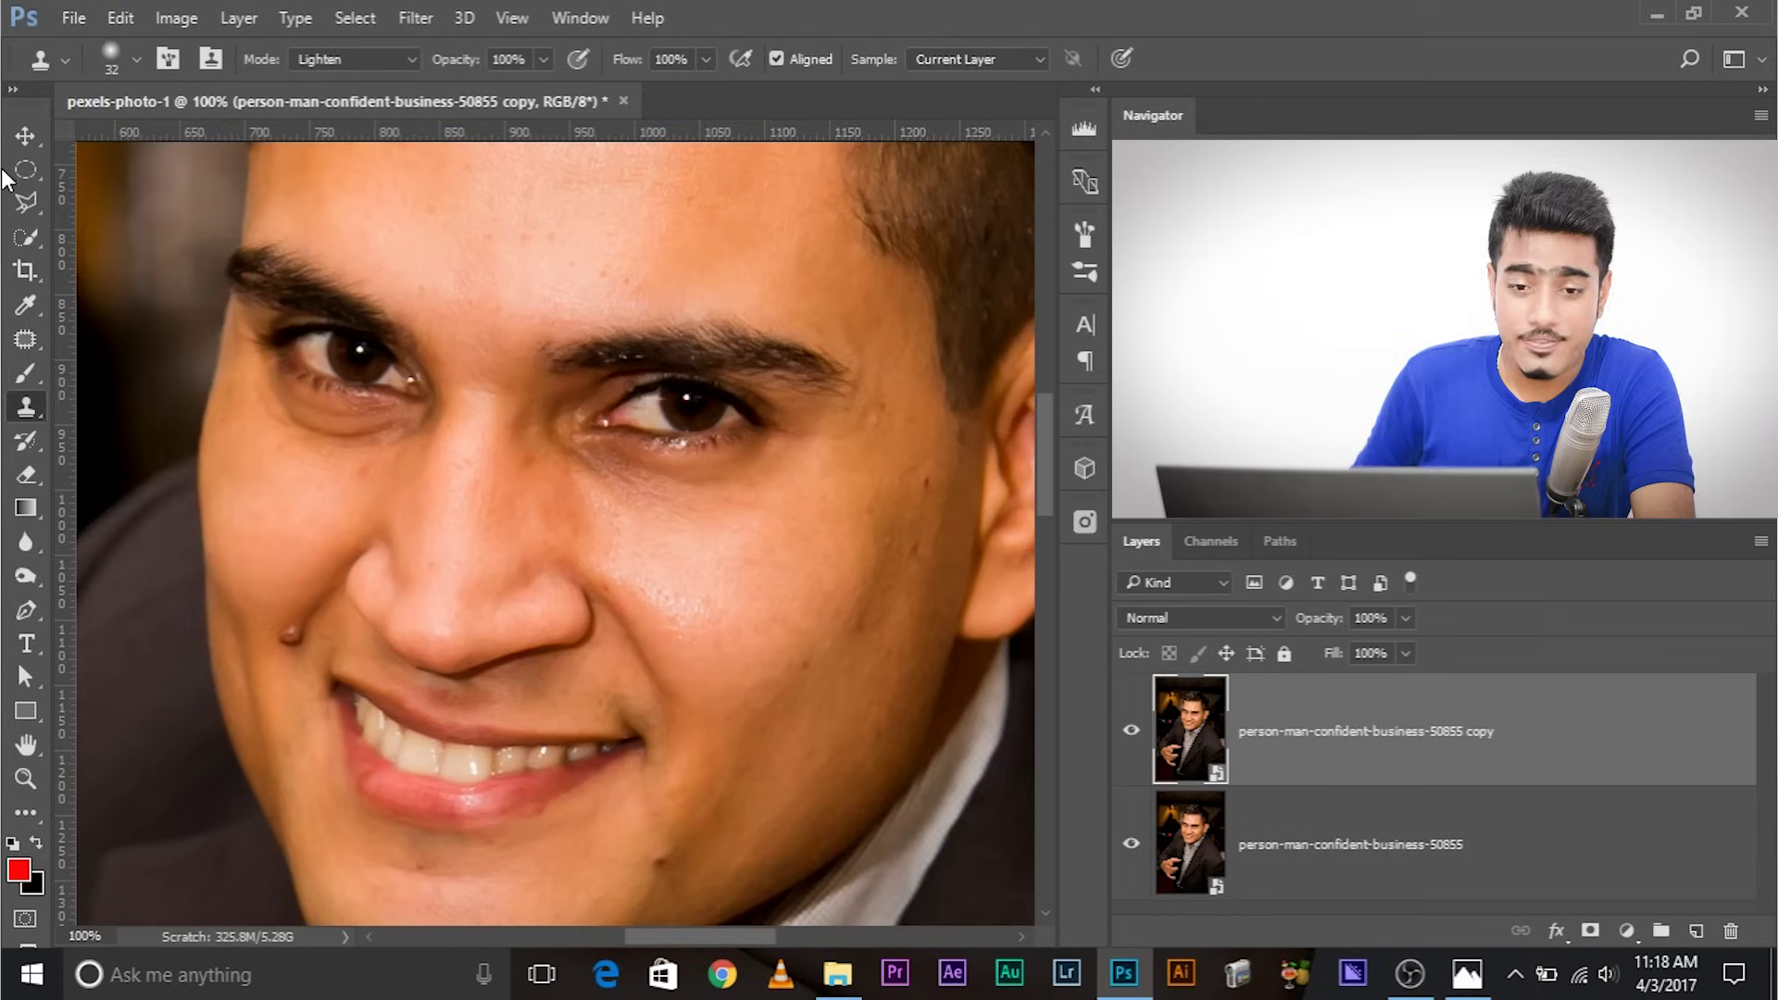
pyautogui.click(25, 339)
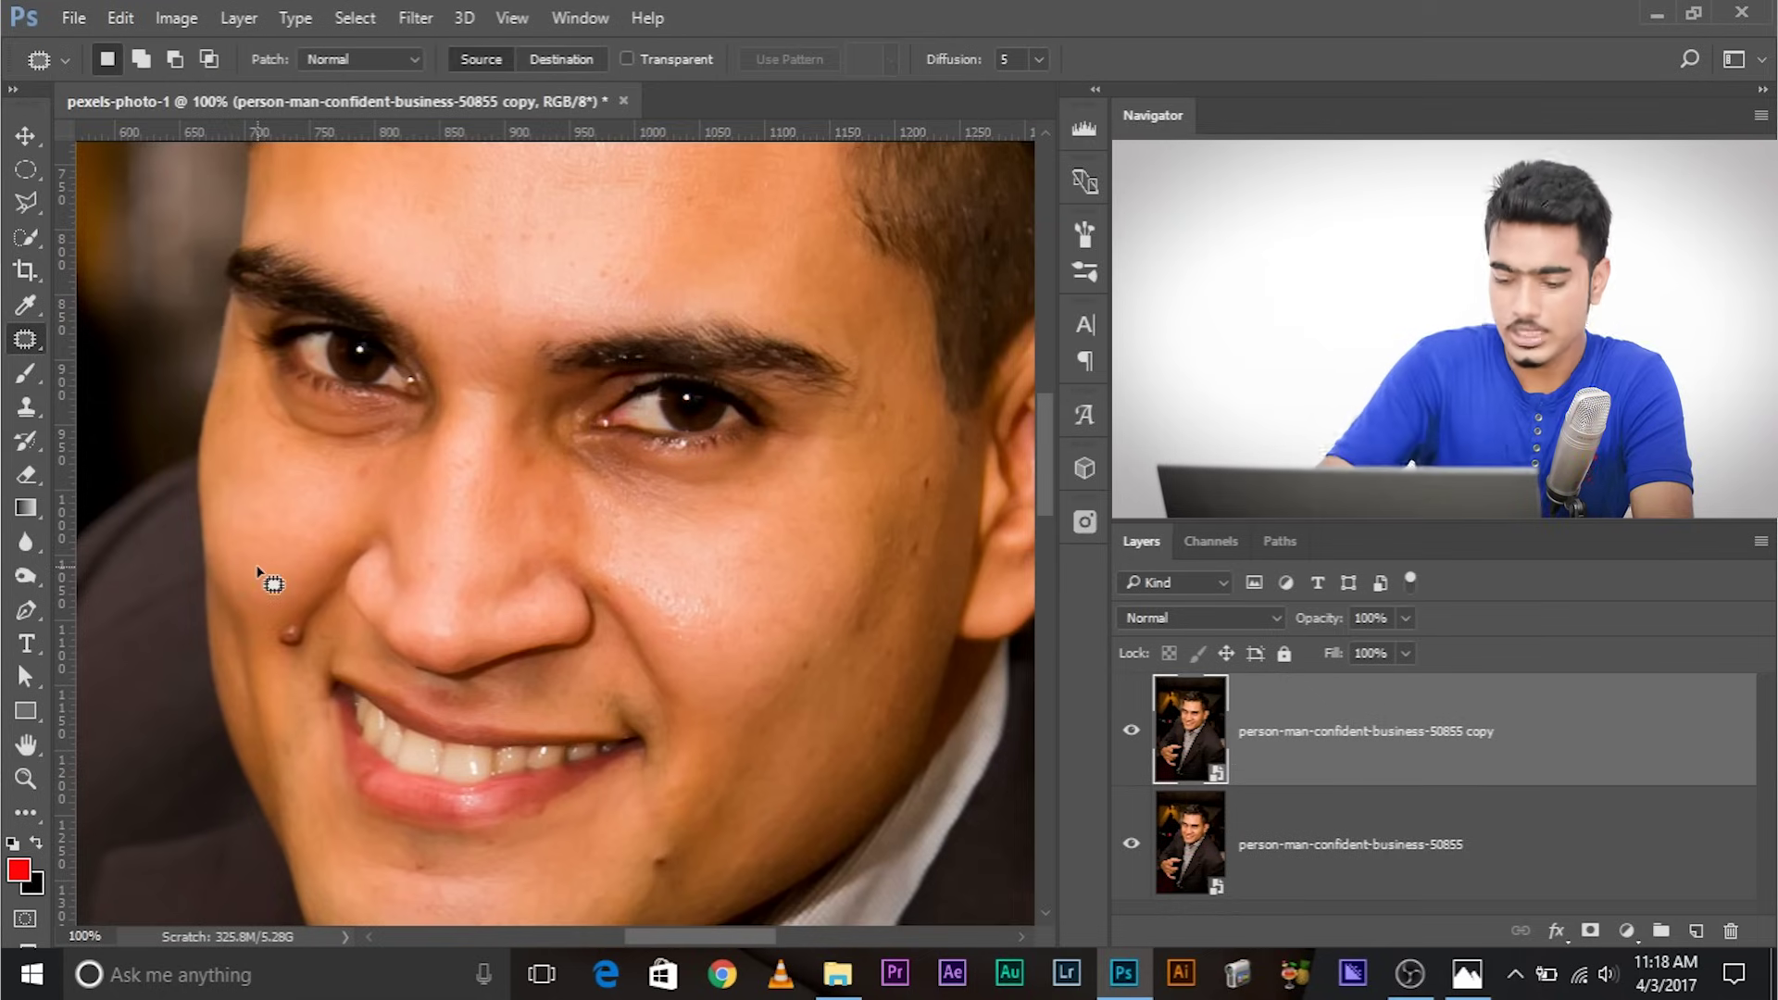
pyautogui.hotkey('ctrl', '+')
pyautogui.moveTo(516, 707); pyautogui.dragTo(618, 579)
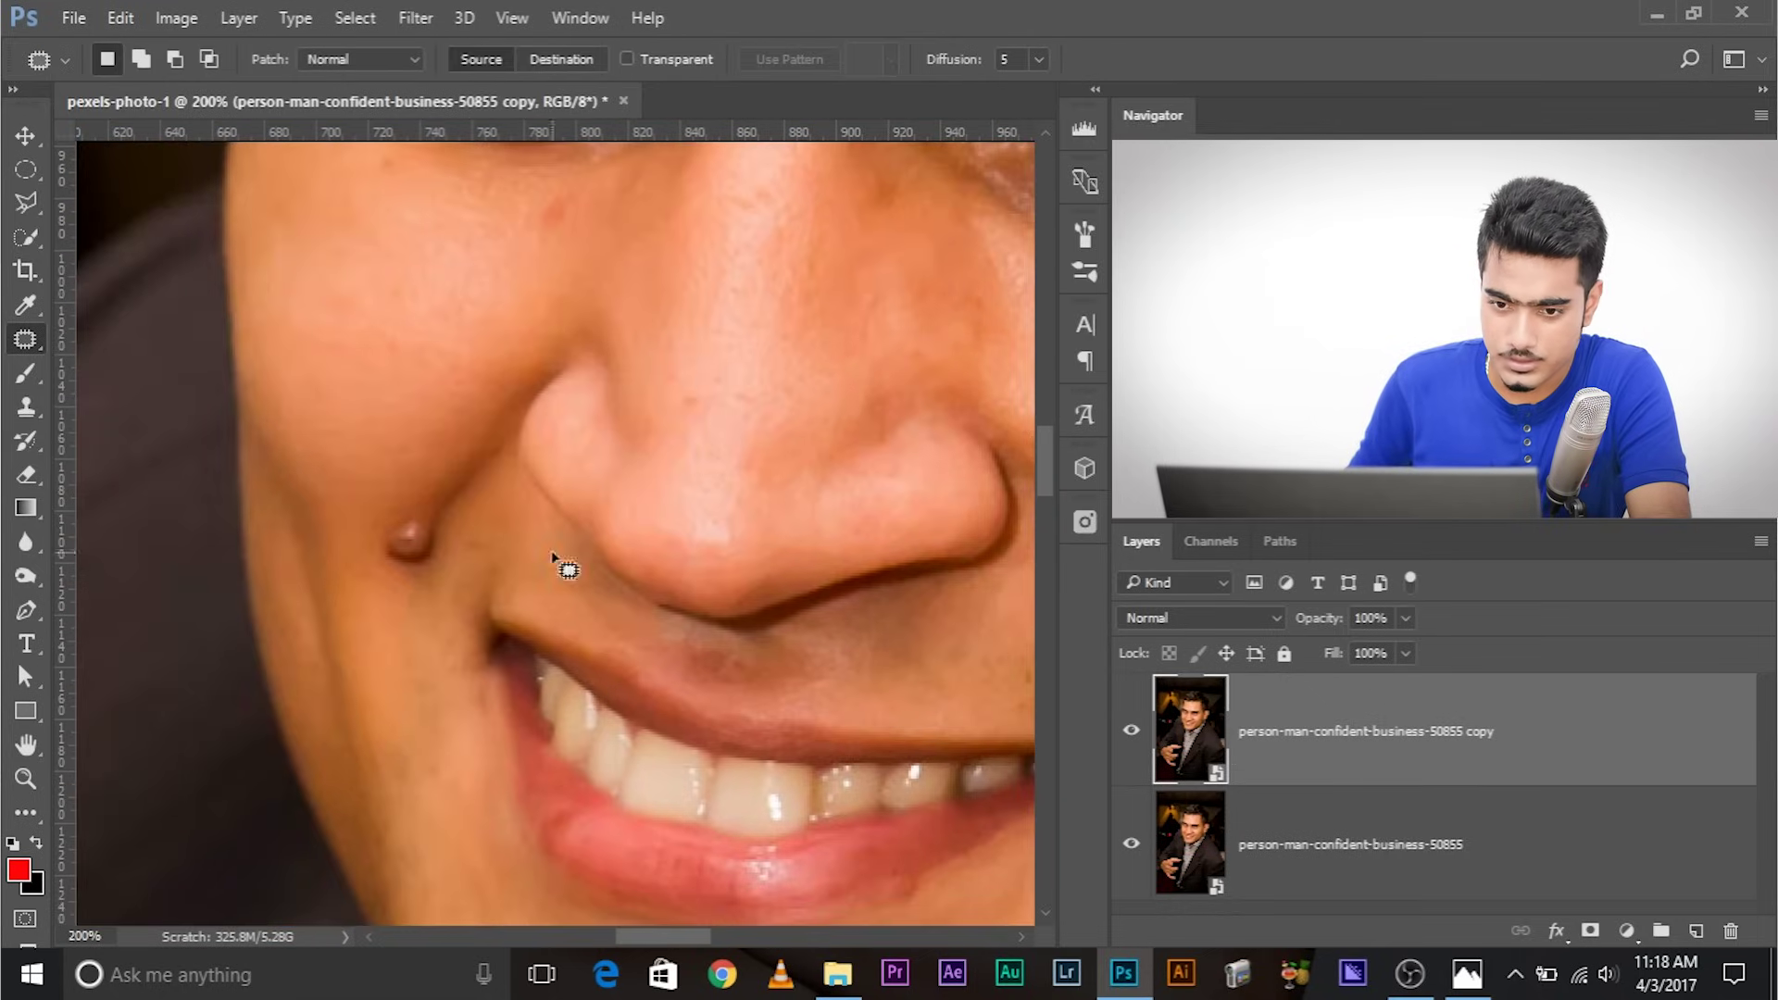
pyautogui.moveTo(426, 514)
pyautogui.mouseDown()
pyautogui.moveTo(377, 547)
pyautogui.moveTo(448, 599)
pyautogui.moveTo(414, 516)
pyautogui.moveTo(418, 574)
pyautogui.mouseUp()
pyautogui.click(419, 574)
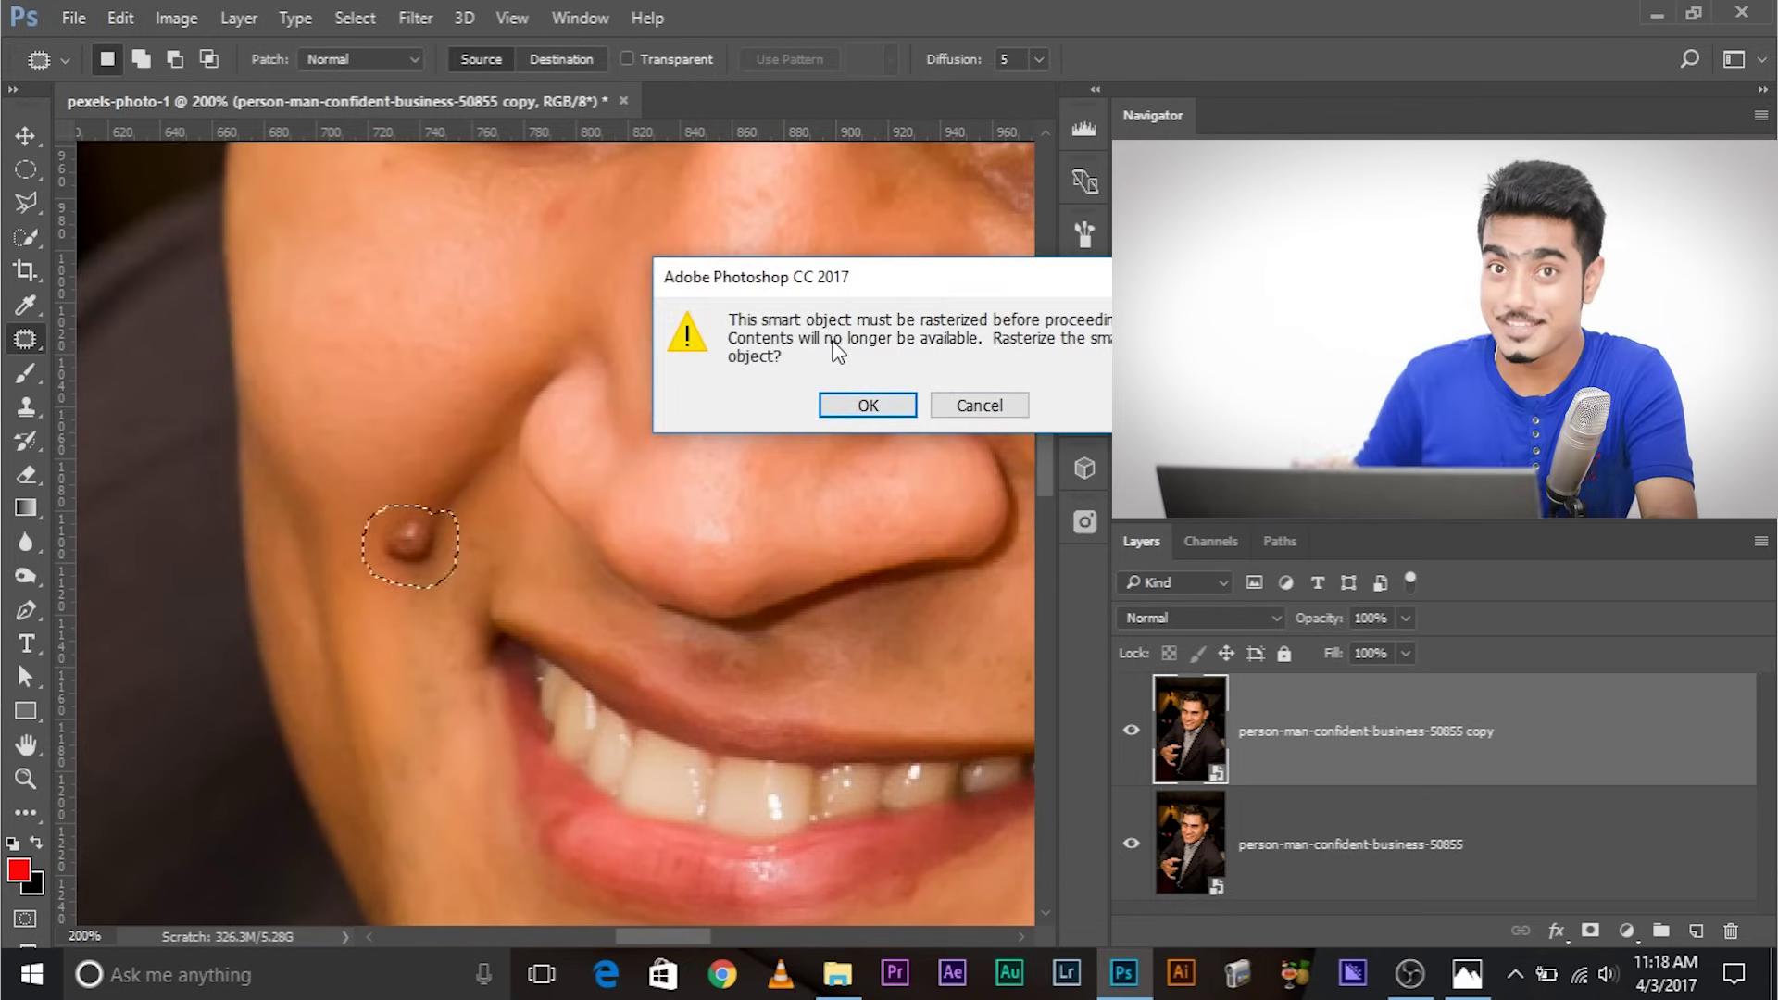
pyautogui.click(980, 405)
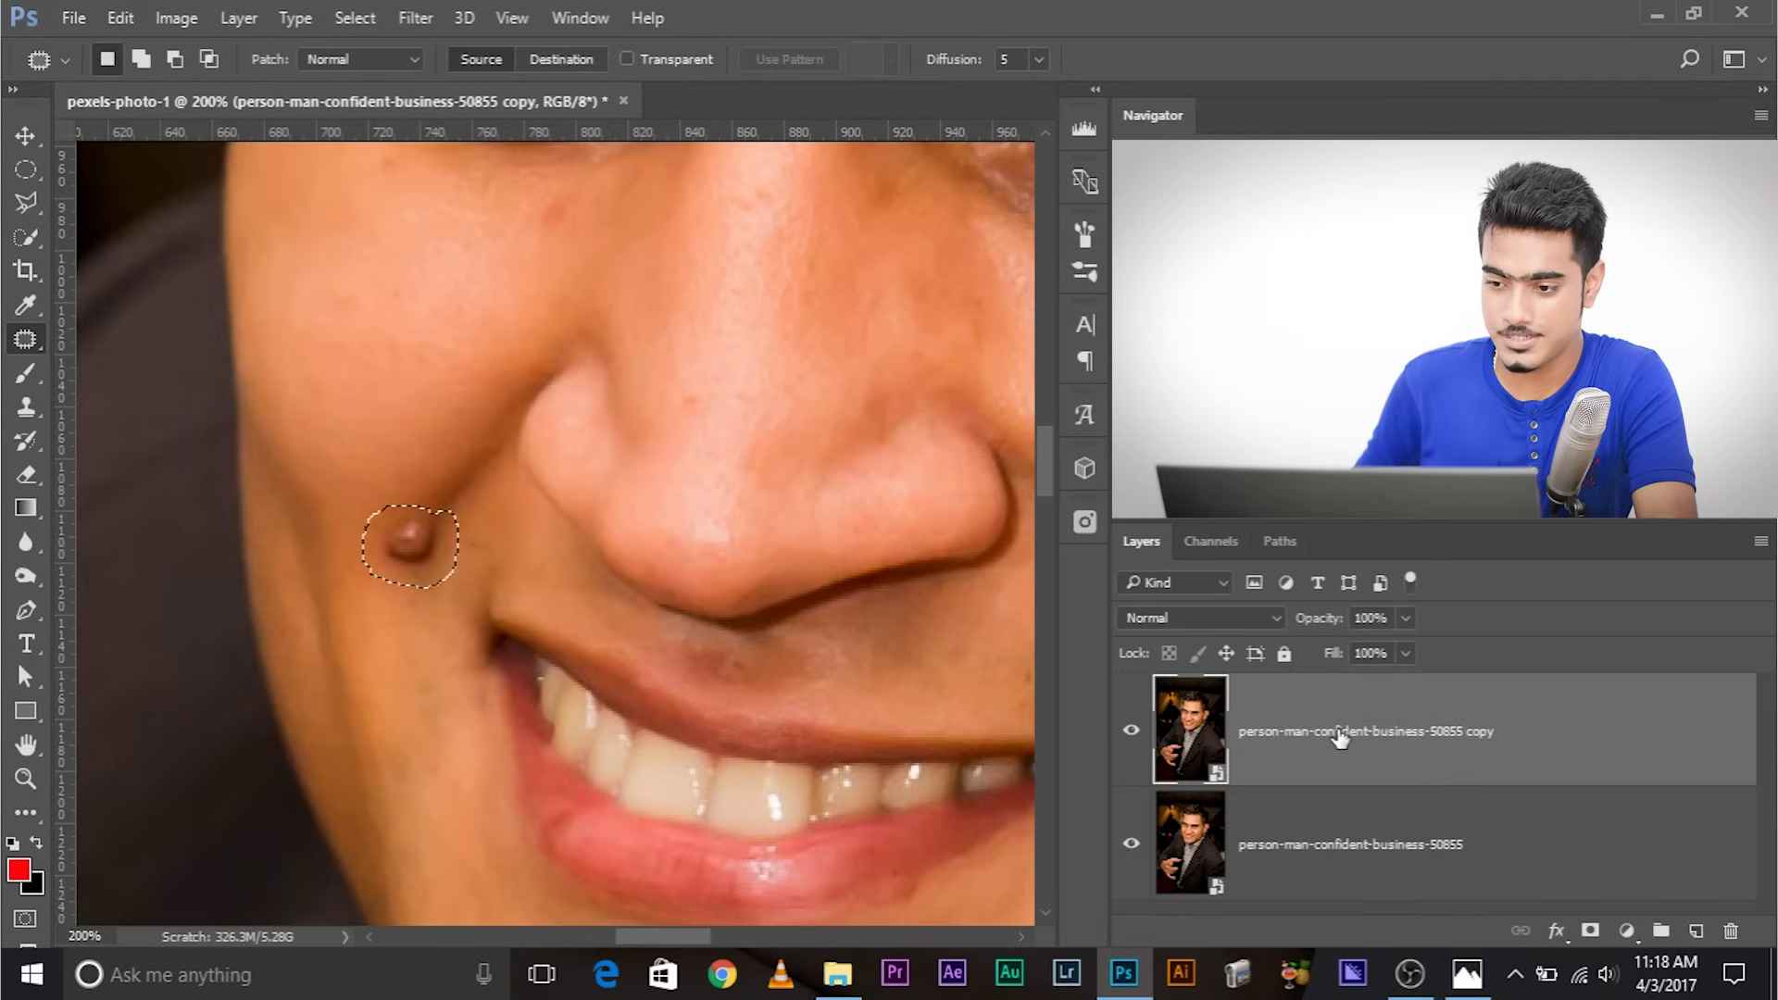
# Rasterize the duplicated smart object layer and patch the outlined mole with the clean skin just below it
pyautogui.rightClick(1280, 746)
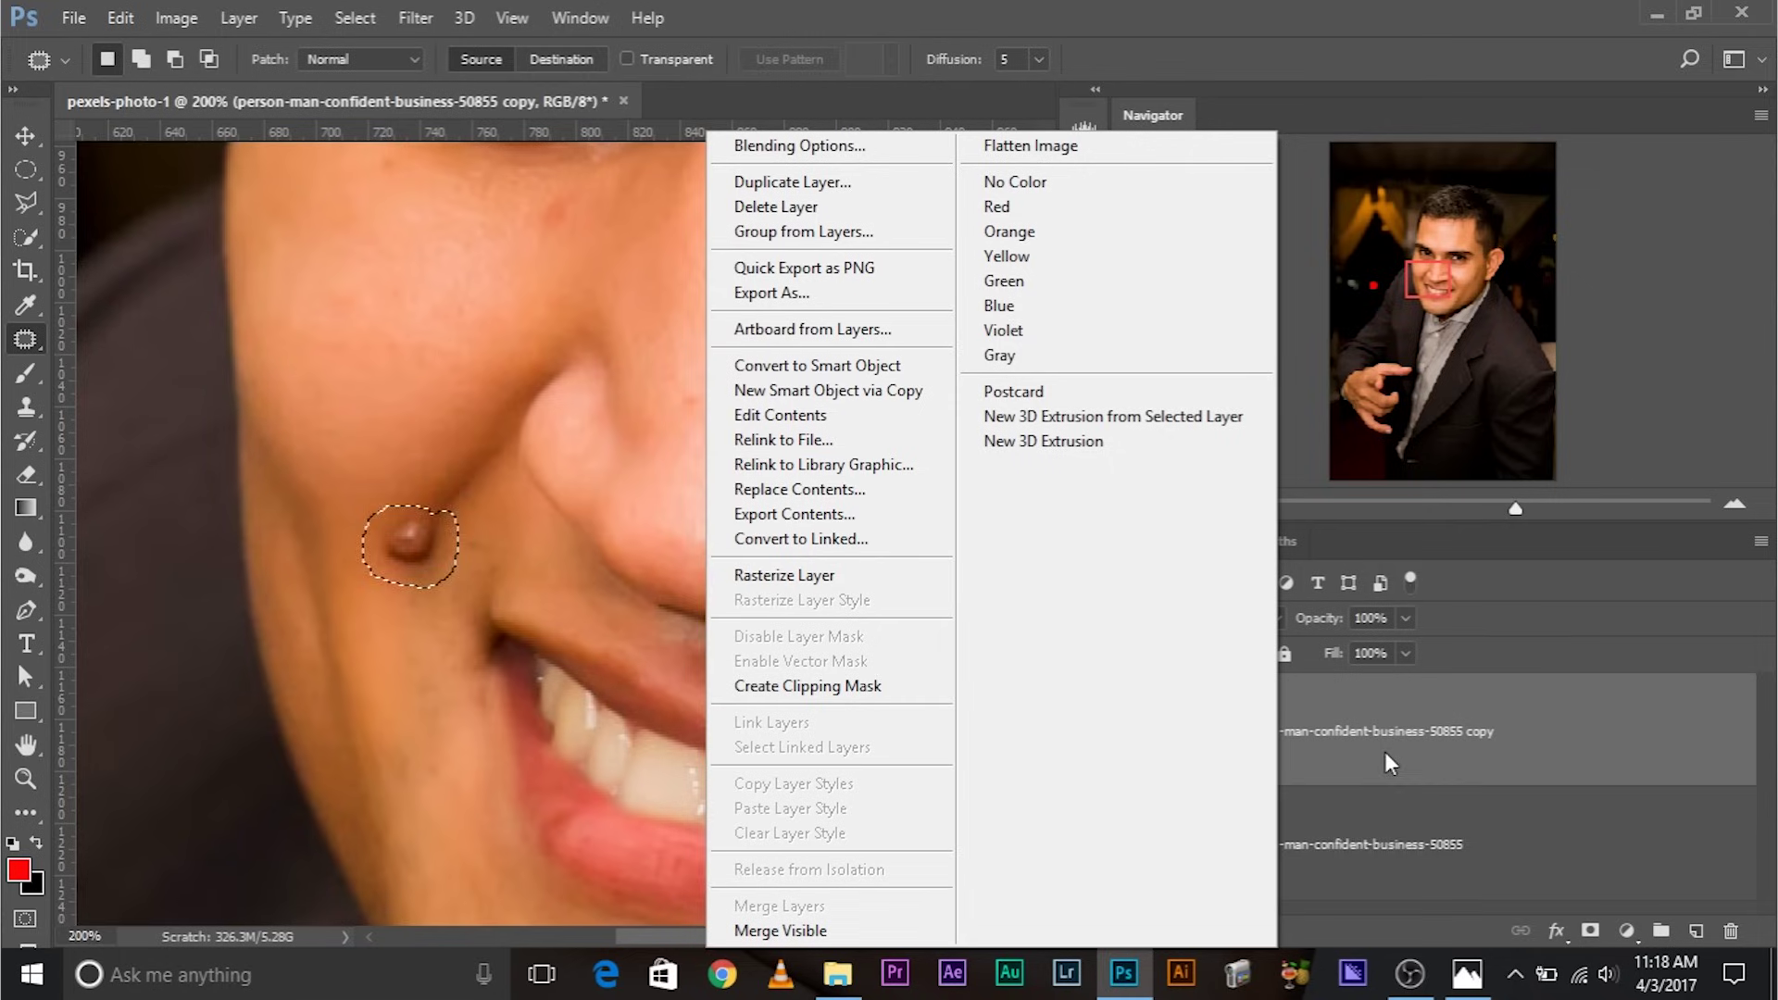
pyautogui.click(802, 578)
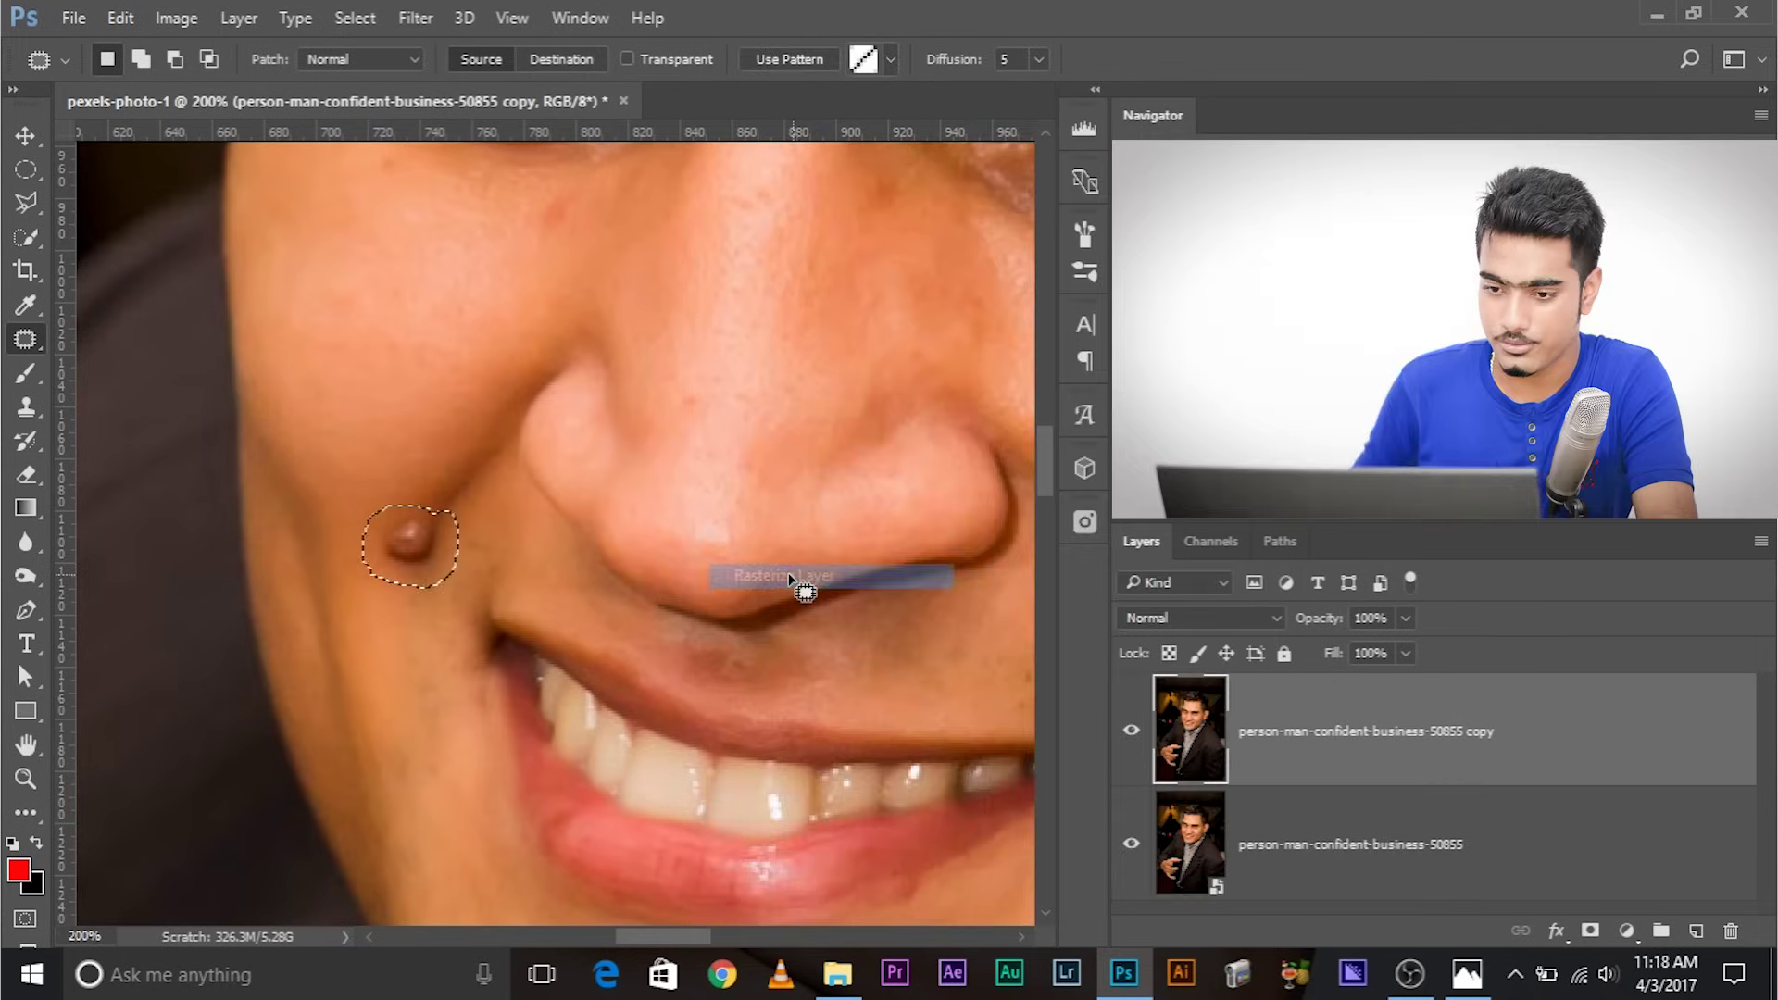
pyautogui.moveTo(411, 563); pyautogui.dragTo(395, 672)
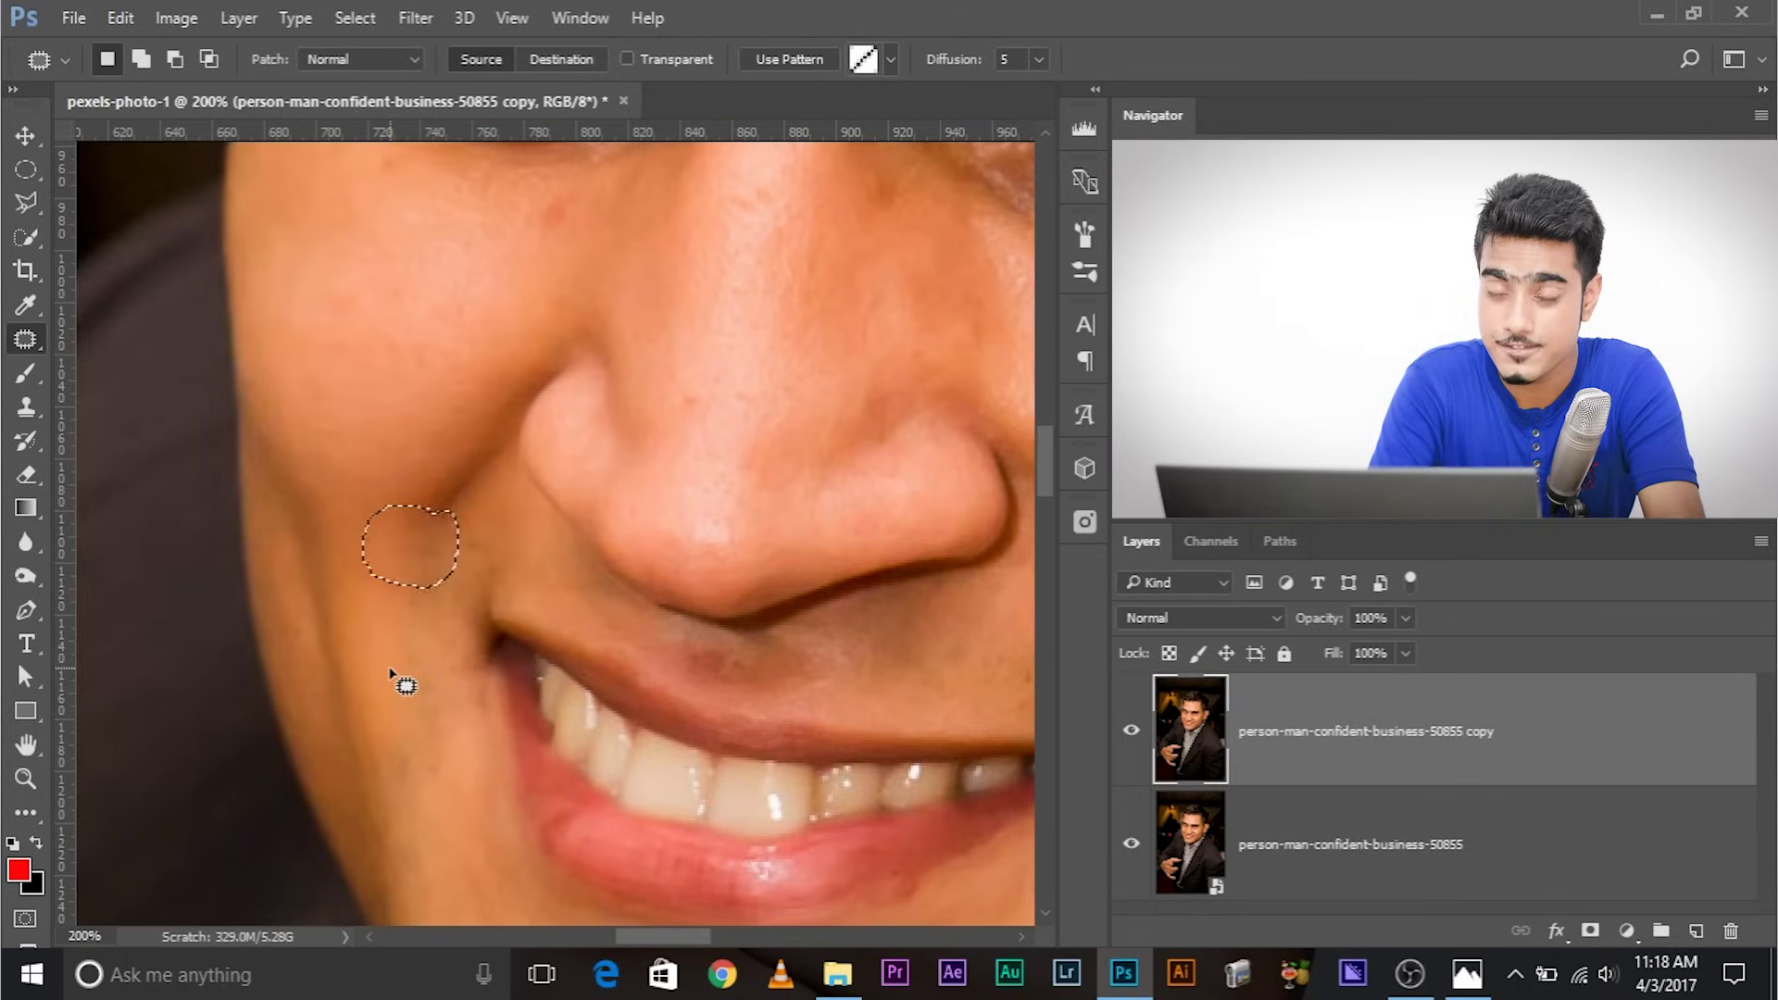
pyautogui.hotkey('ctrl', 'shift', 'f')
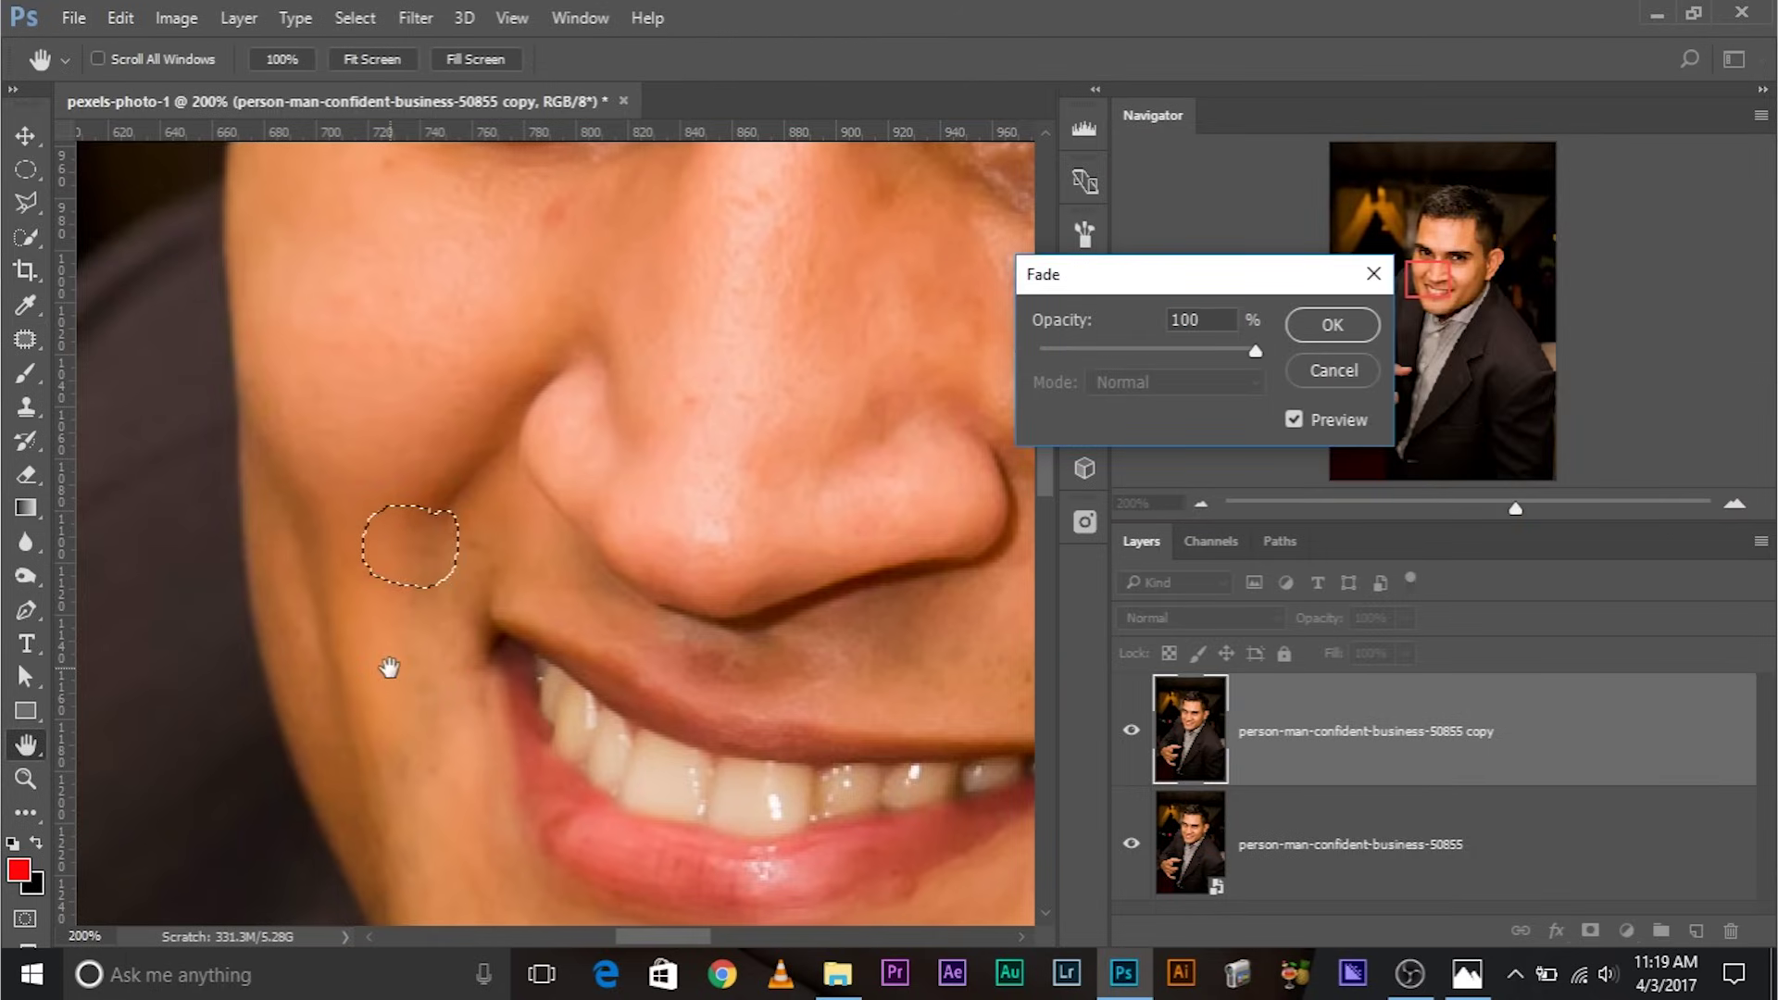
pyautogui.moveTo(1137, 276); pyautogui.dragTo(1033, 292)
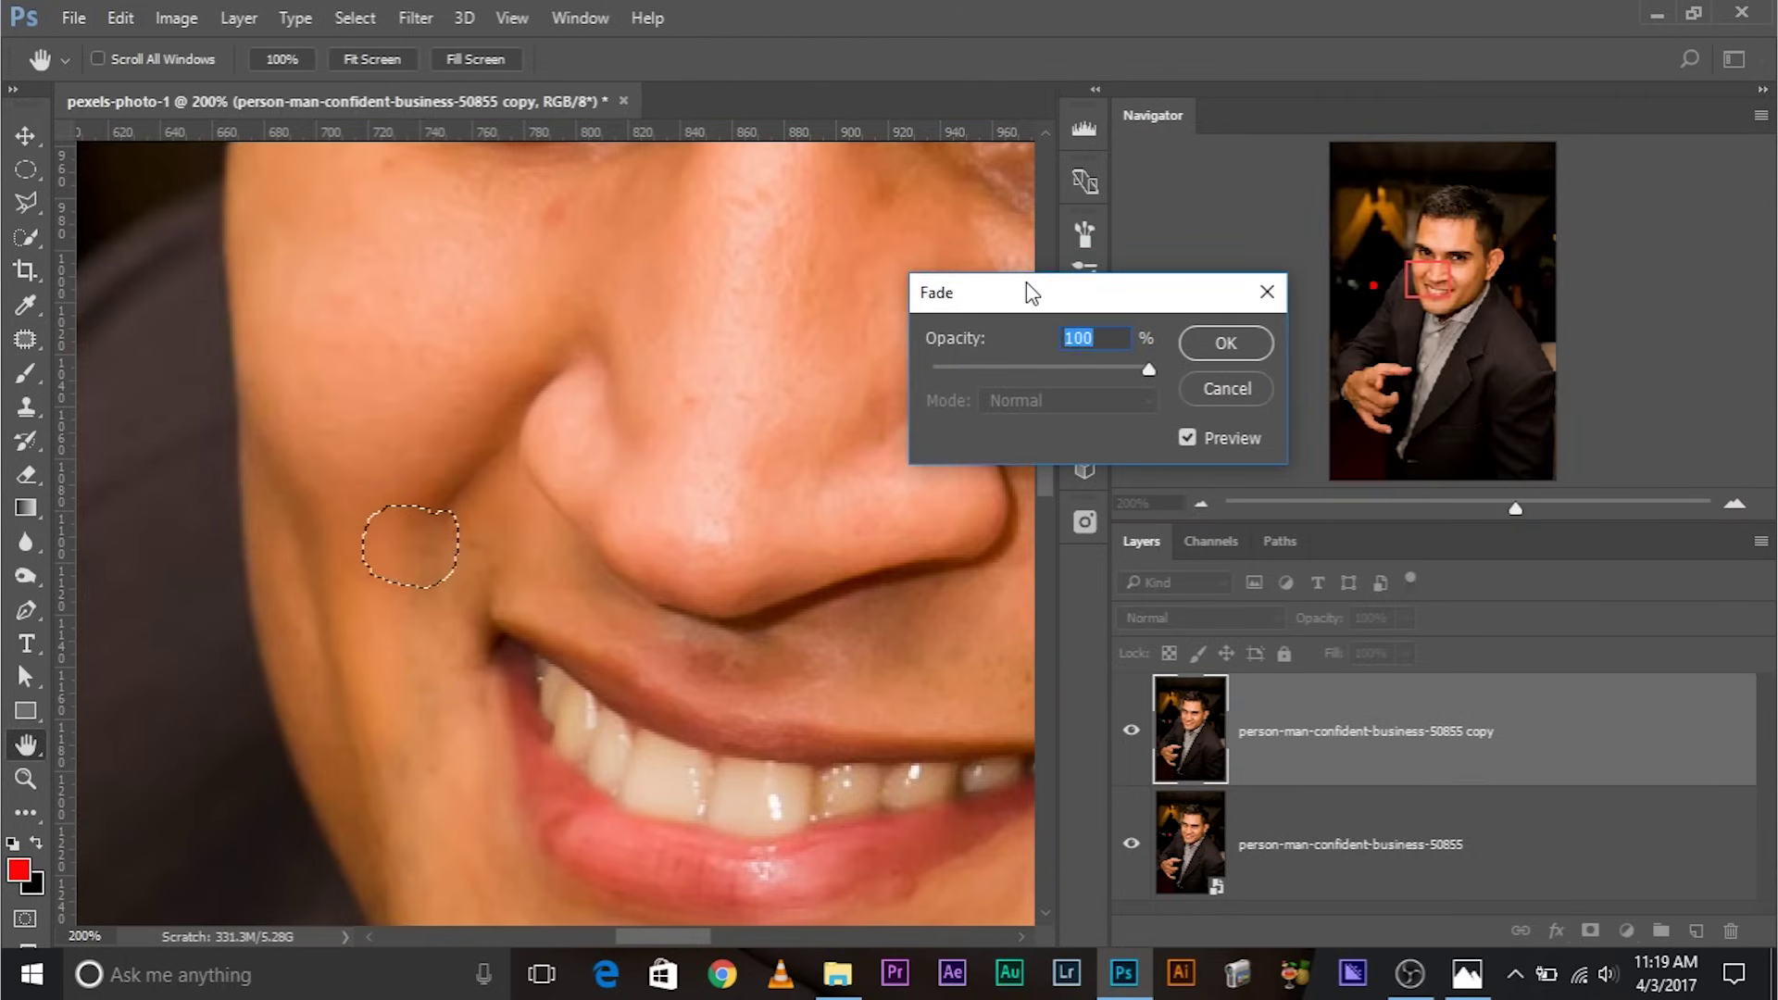
pyautogui.click(1228, 387)
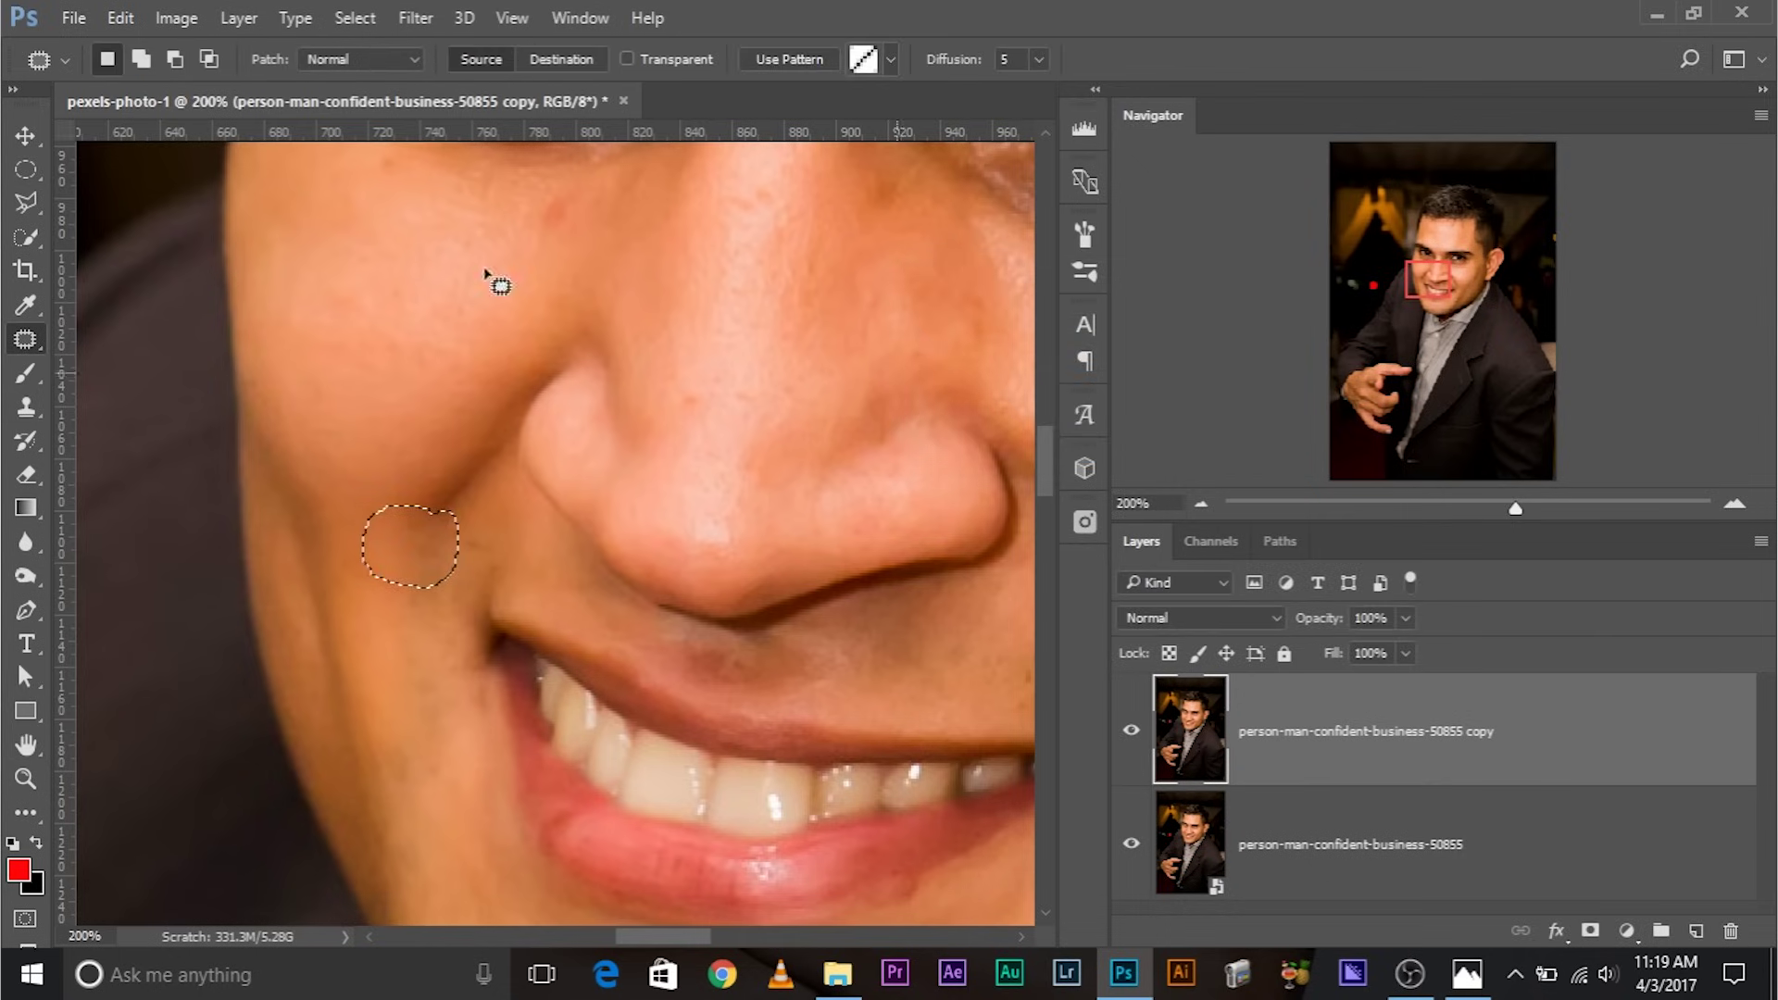
# Fade the mole's patch to 61% opacity after previewing different strengths, and clear the selection
pyautogui.click(126, 20)
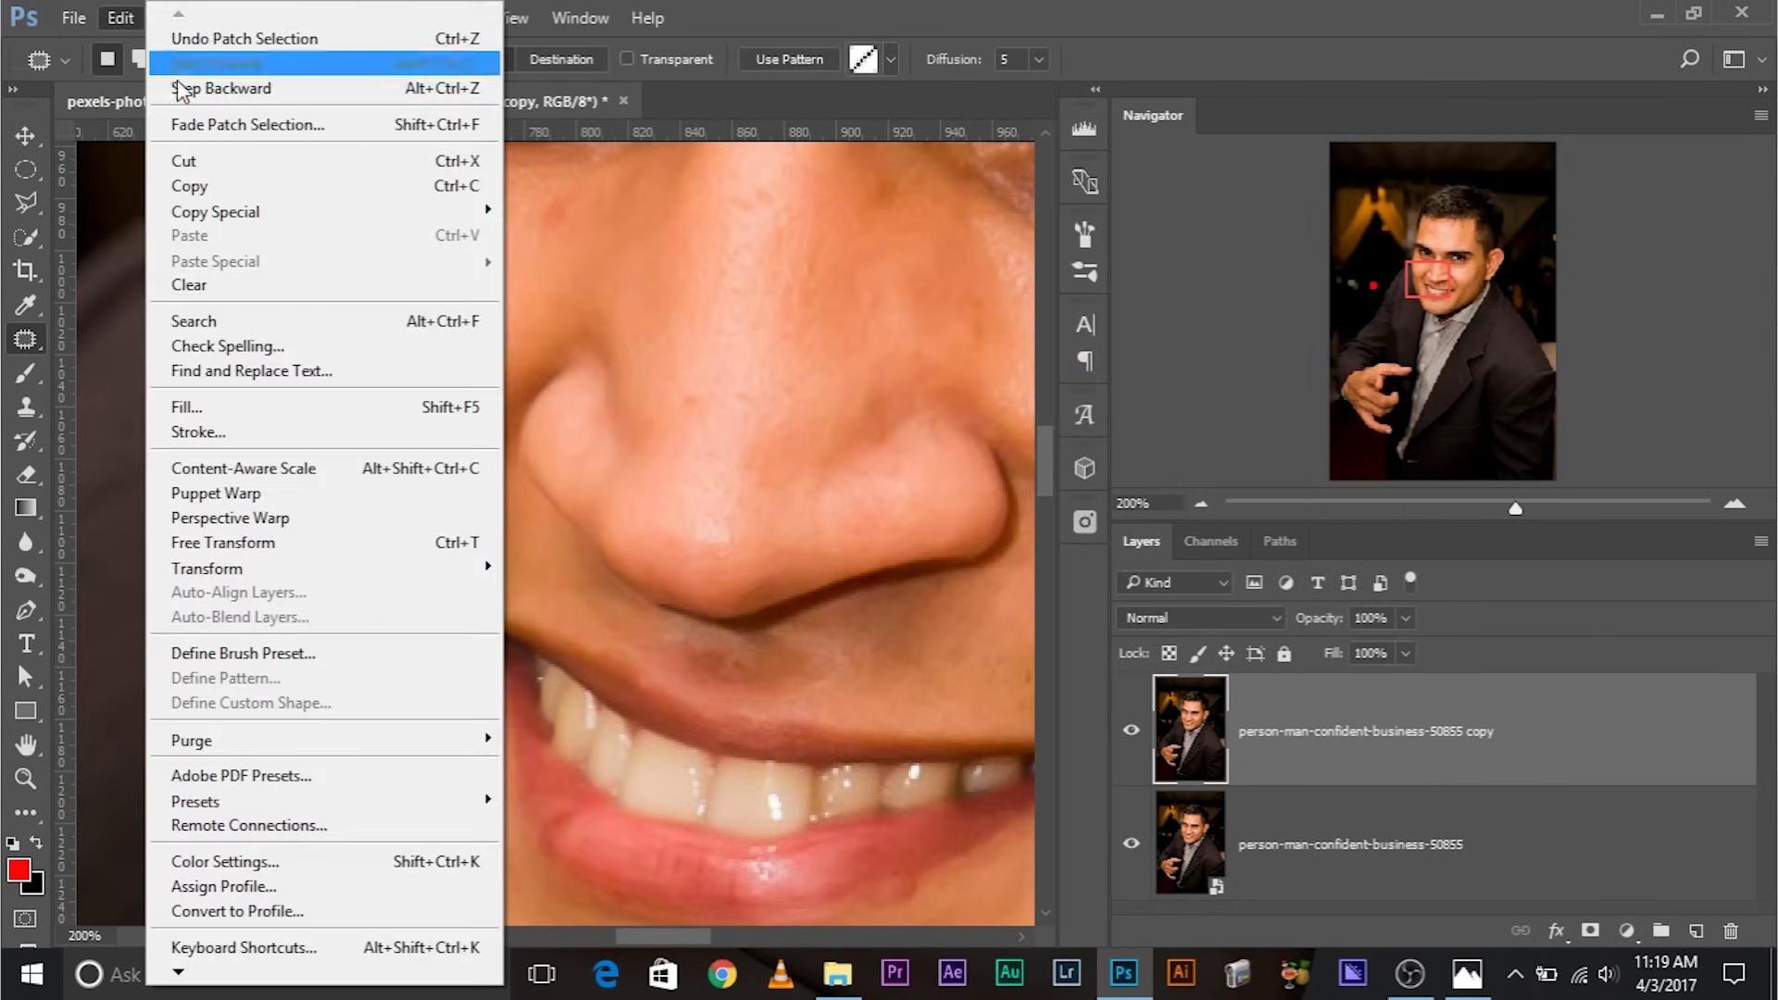
pyautogui.click(208, 124)
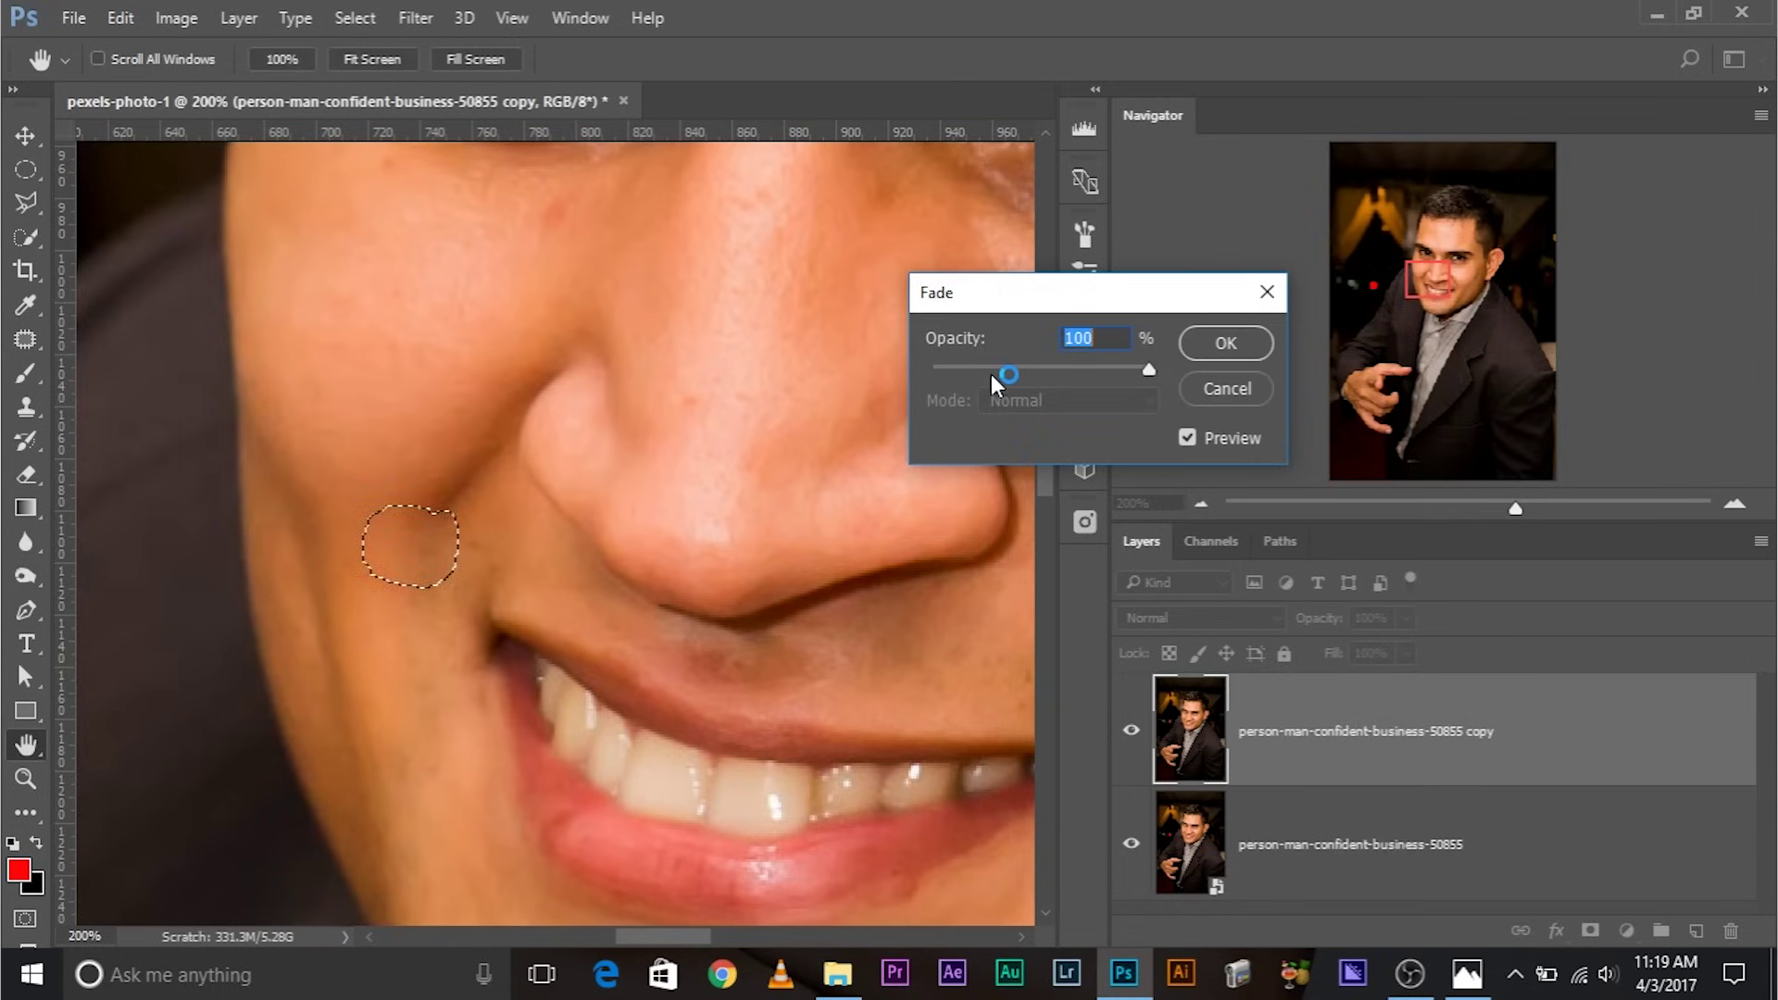
pyautogui.moveTo(1146, 368); pyautogui.dragTo(881, 385)
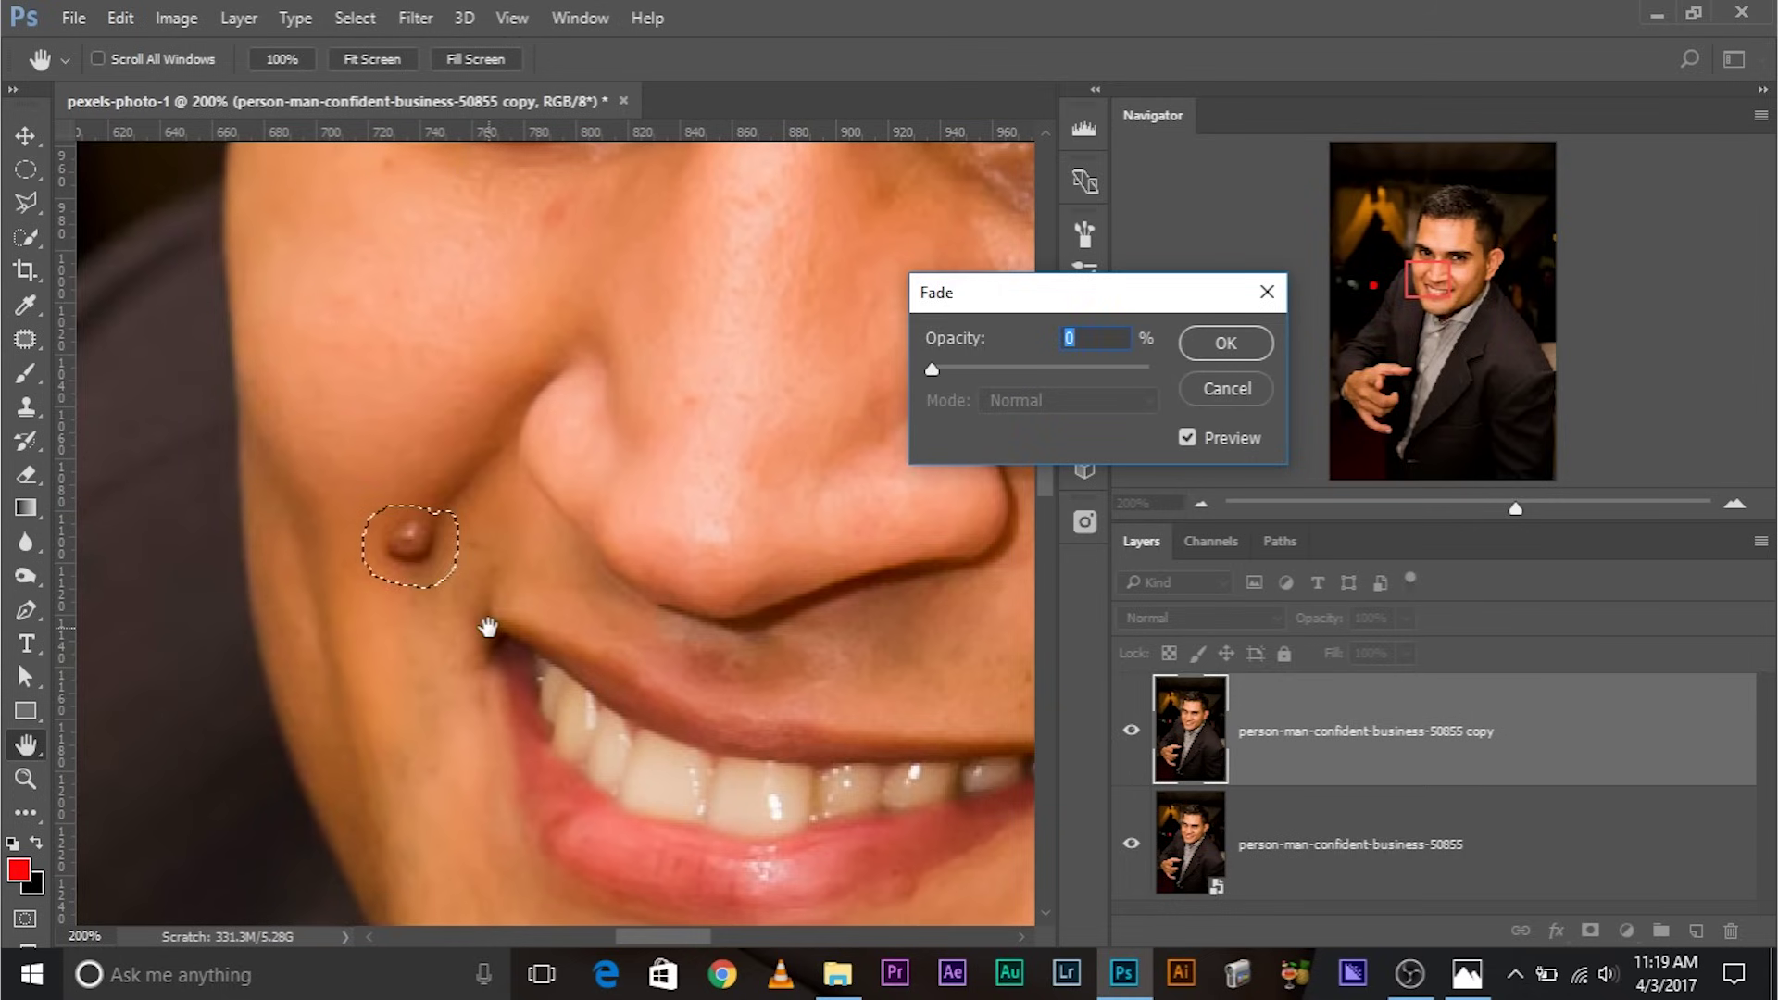
pyautogui.moveTo(935, 369); pyautogui.dragTo(936, 369)
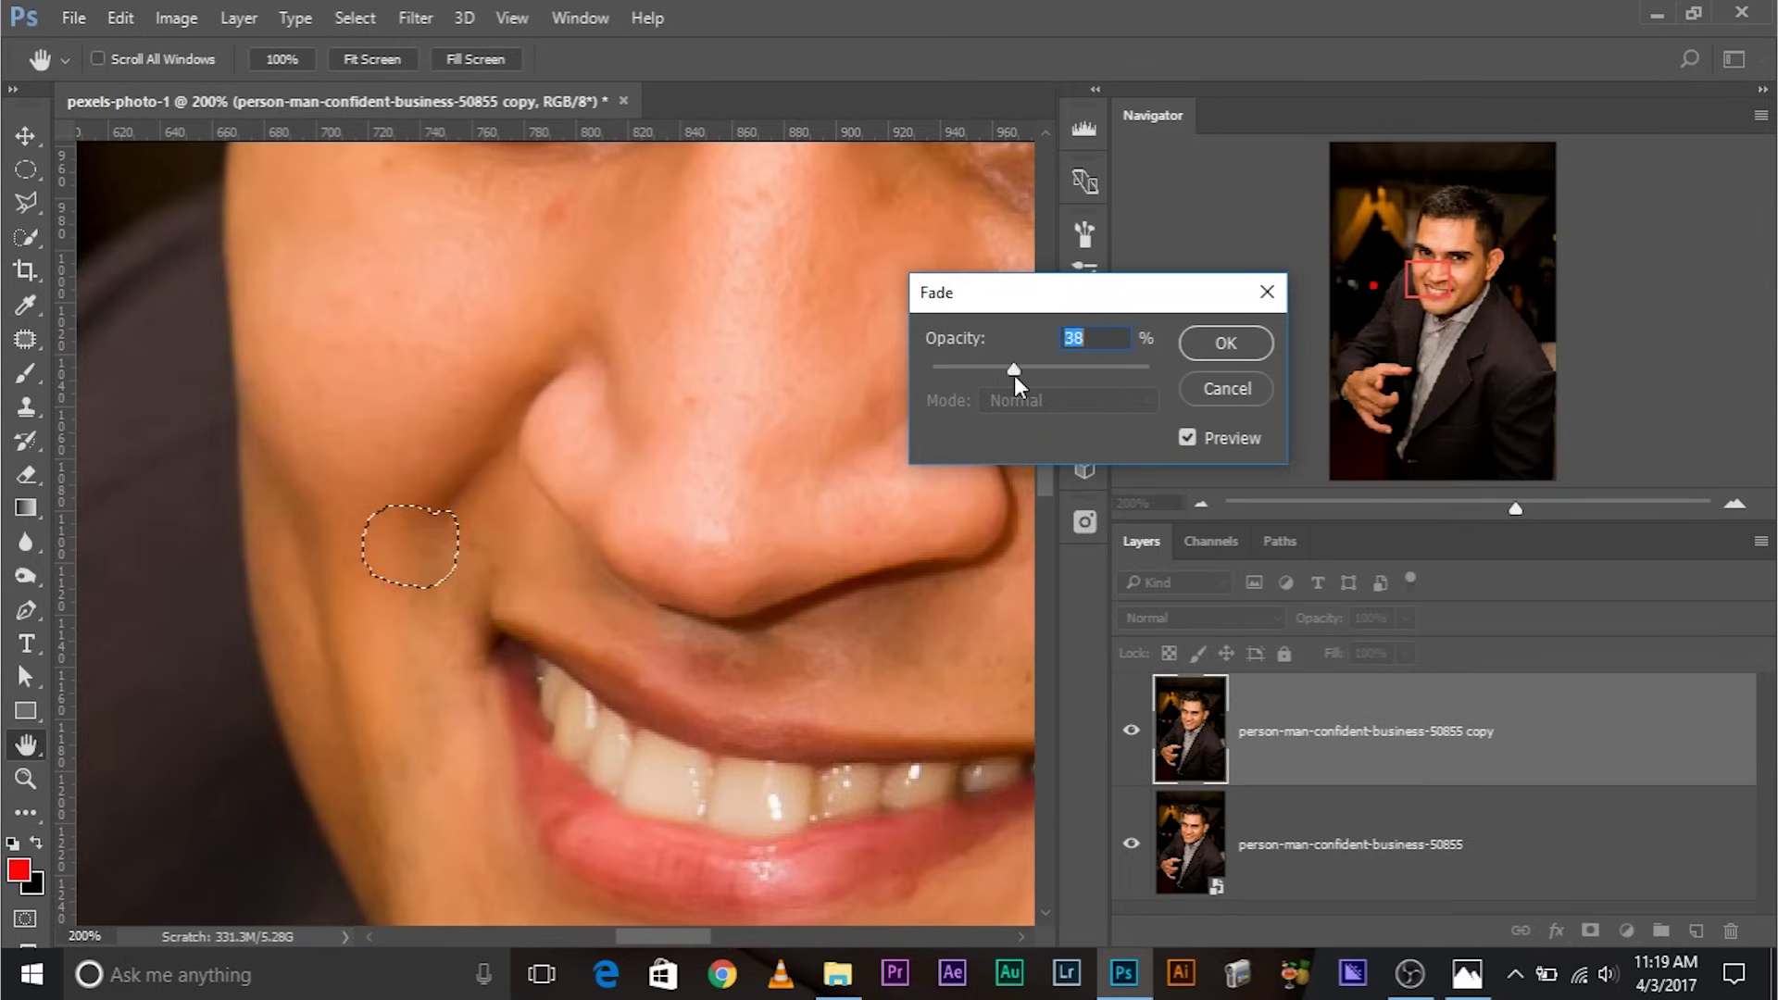
pyautogui.click(1014, 371)
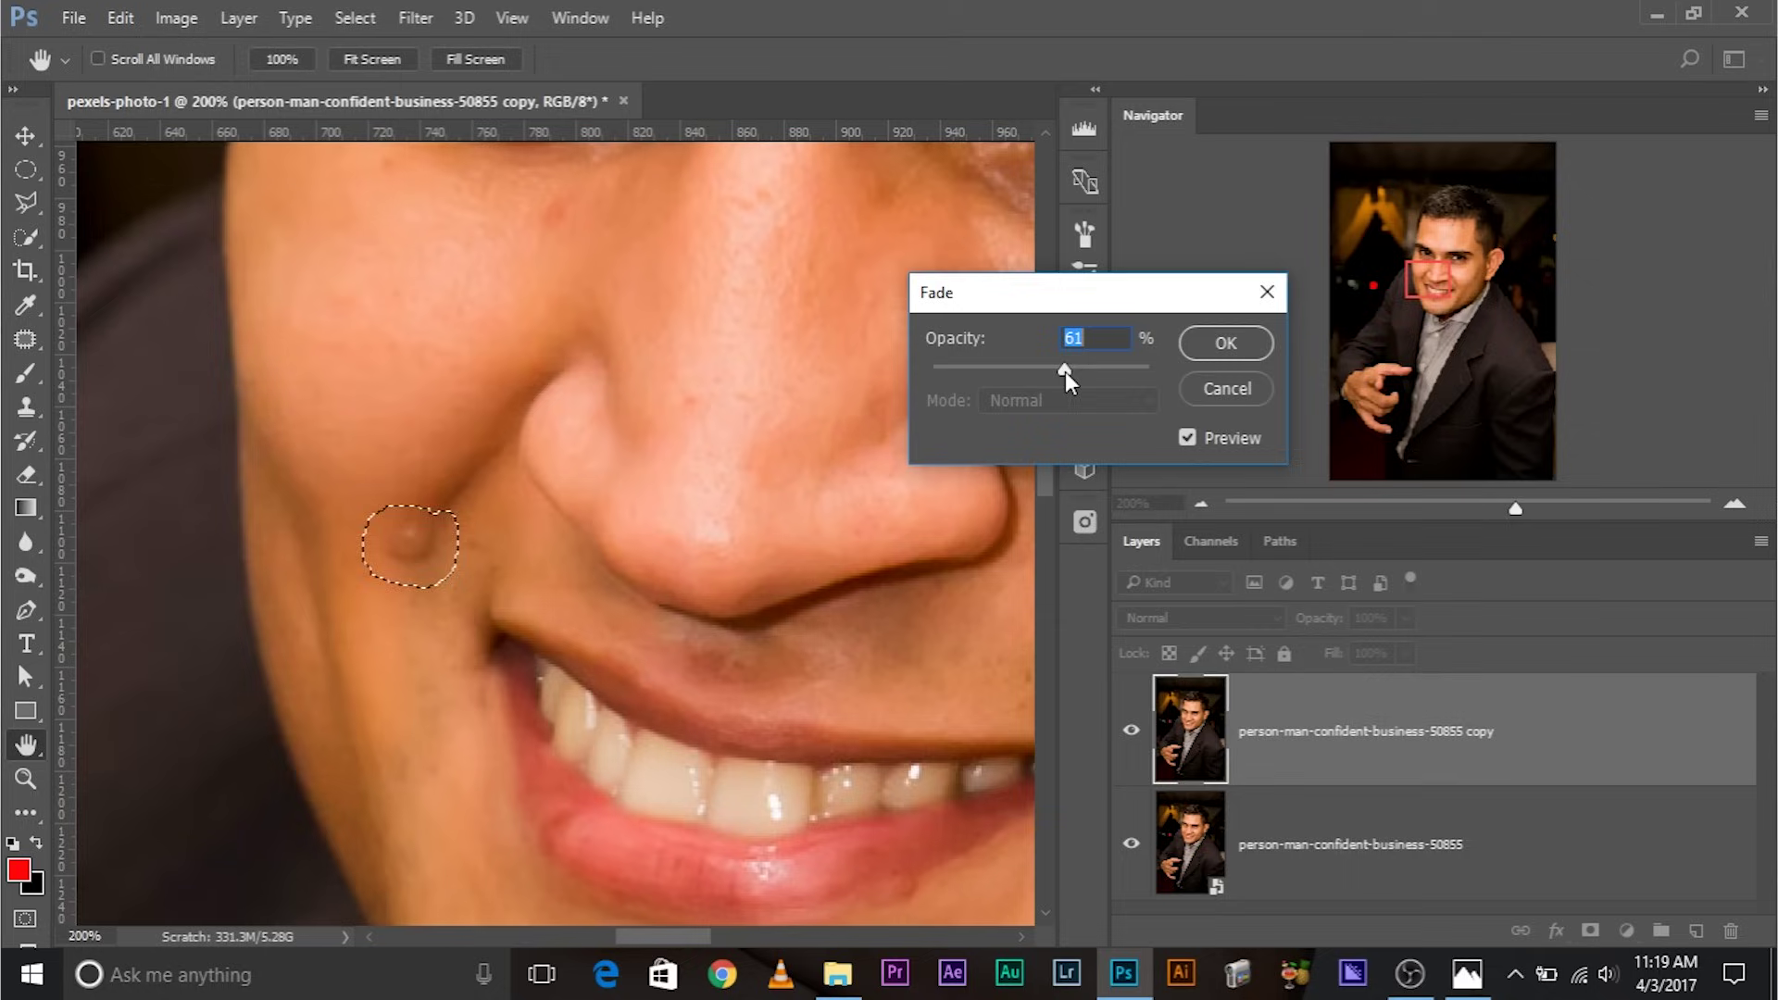
pyautogui.click(1202, 346)
pyautogui.hotkey('ctrl', 'd')
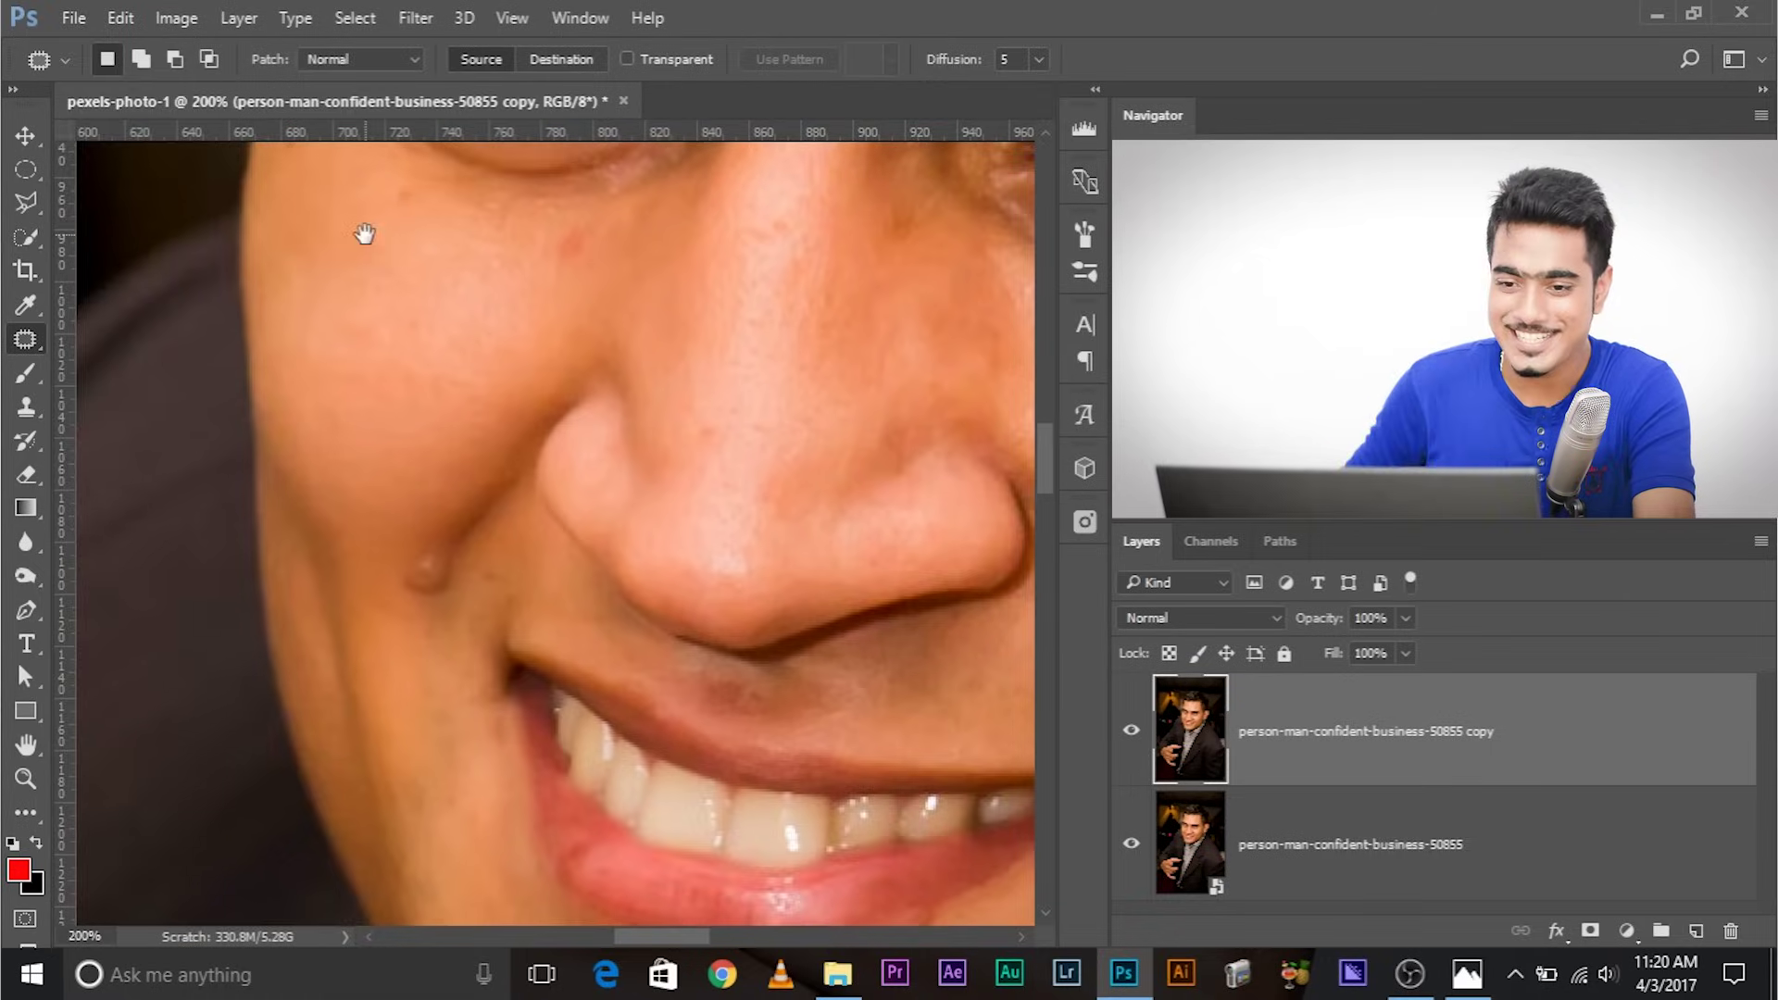
# Outline the bag under the man's right eye with the Patch tool and replace it with smooth cheek skin below
pyautogui.moveTo(364, 233); pyautogui.dragTo(279, 523)
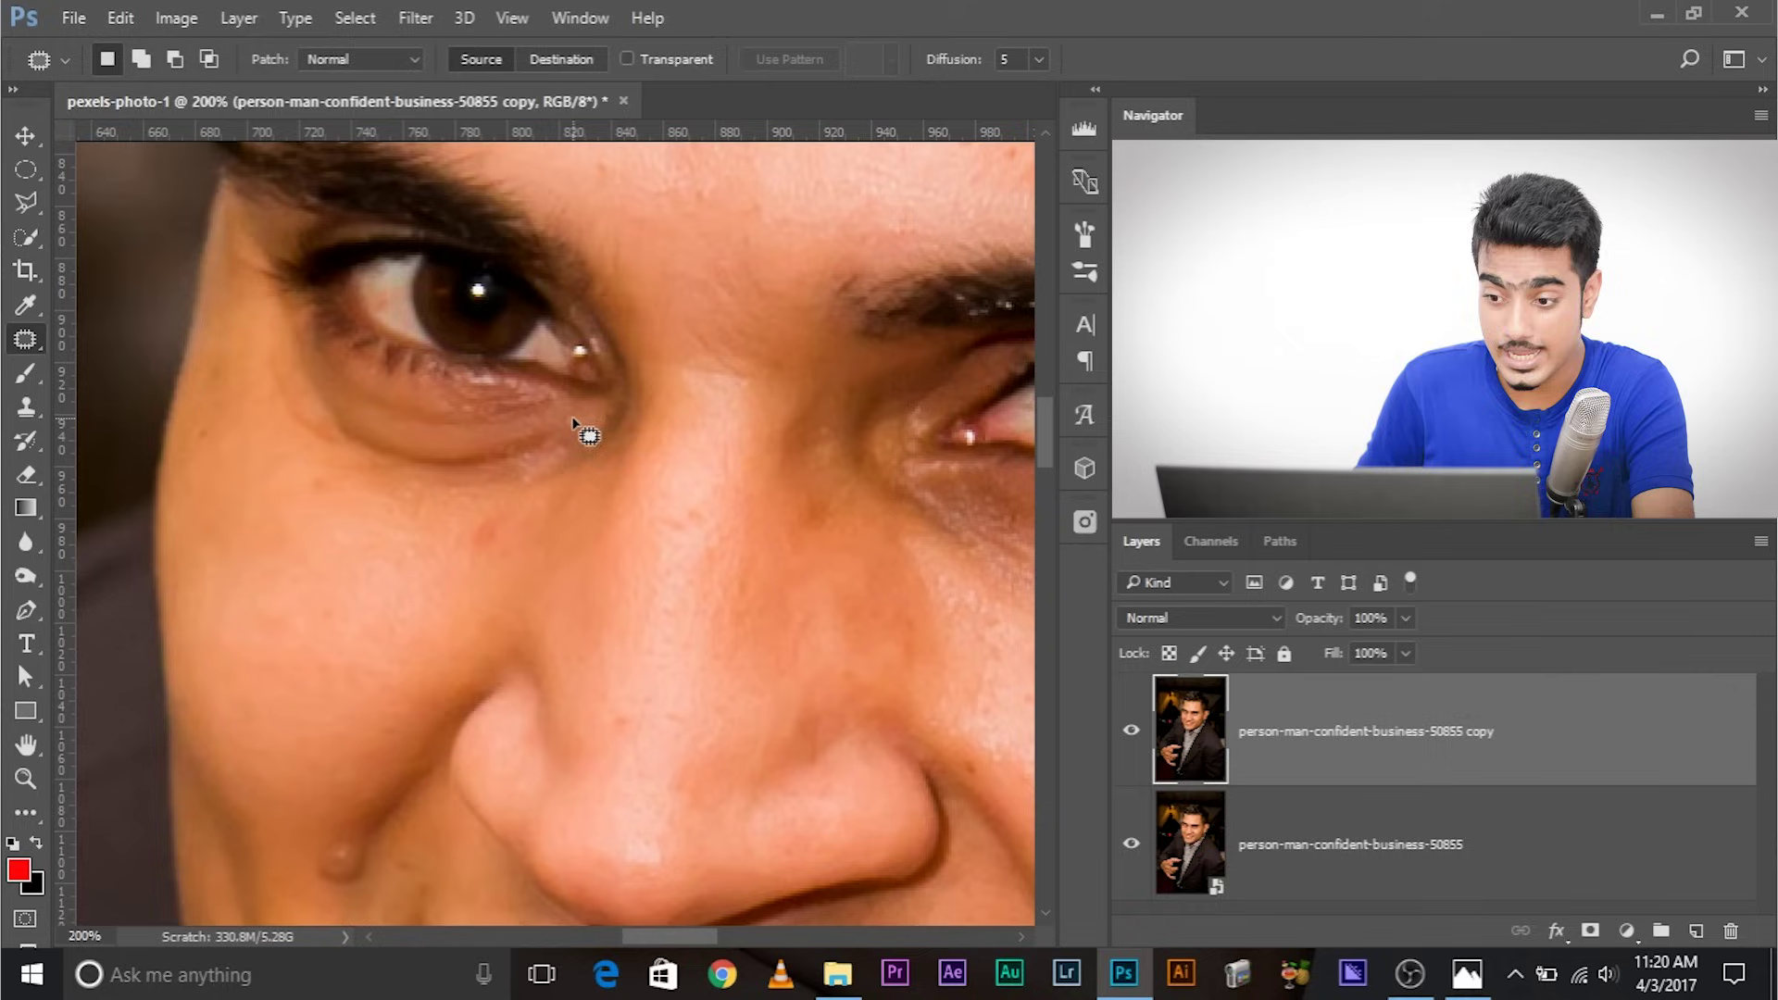
pyautogui.moveTo(582, 414)
pyautogui.mouseDown()
pyautogui.moveTo(459, 423)
pyautogui.moveTo(279, 338)
pyautogui.moveTo(256, 370)
pyautogui.moveTo(271, 433)
pyautogui.moveTo(367, 483)
pyautogui.moveTo(525, 512)
pyautogui.moveTo(571, 491)
pyautogui.mouseUp()
pyautogui.moveTo(464, 464); pyautogui.dragTo(377, 582)
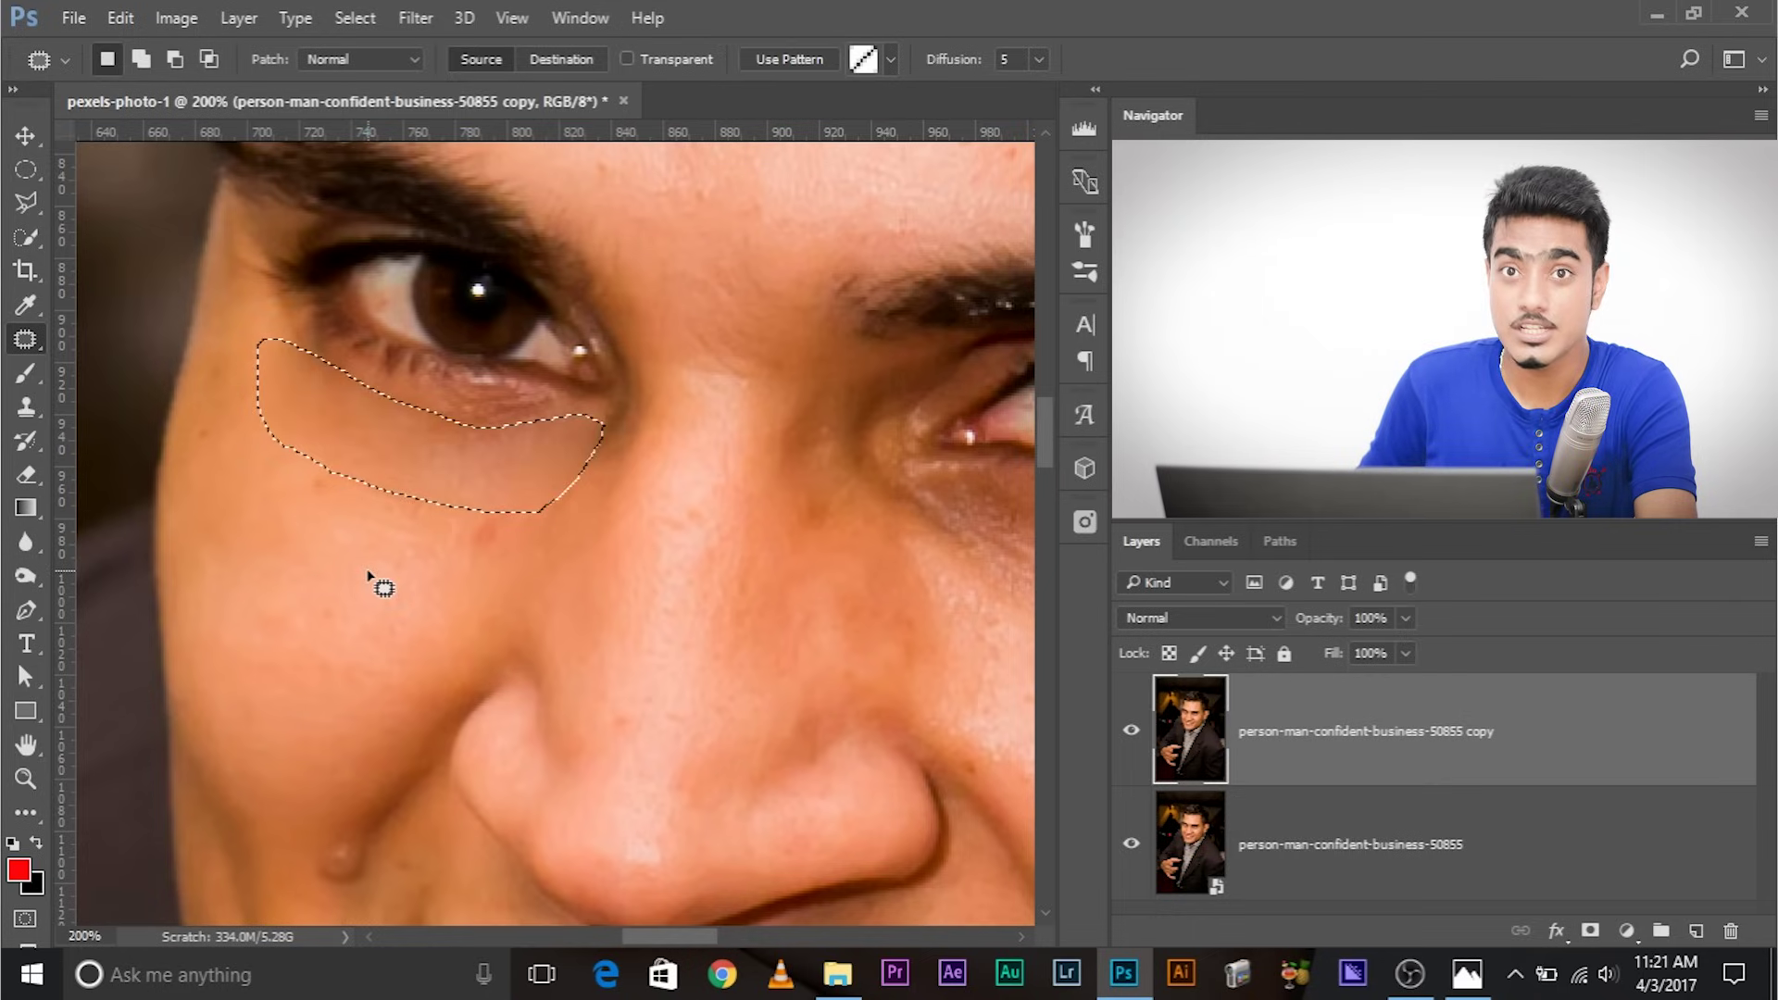
# Fade the patch under the man's right eye to 54% opacity and clear the selection
pyautogui.click(121, 17)
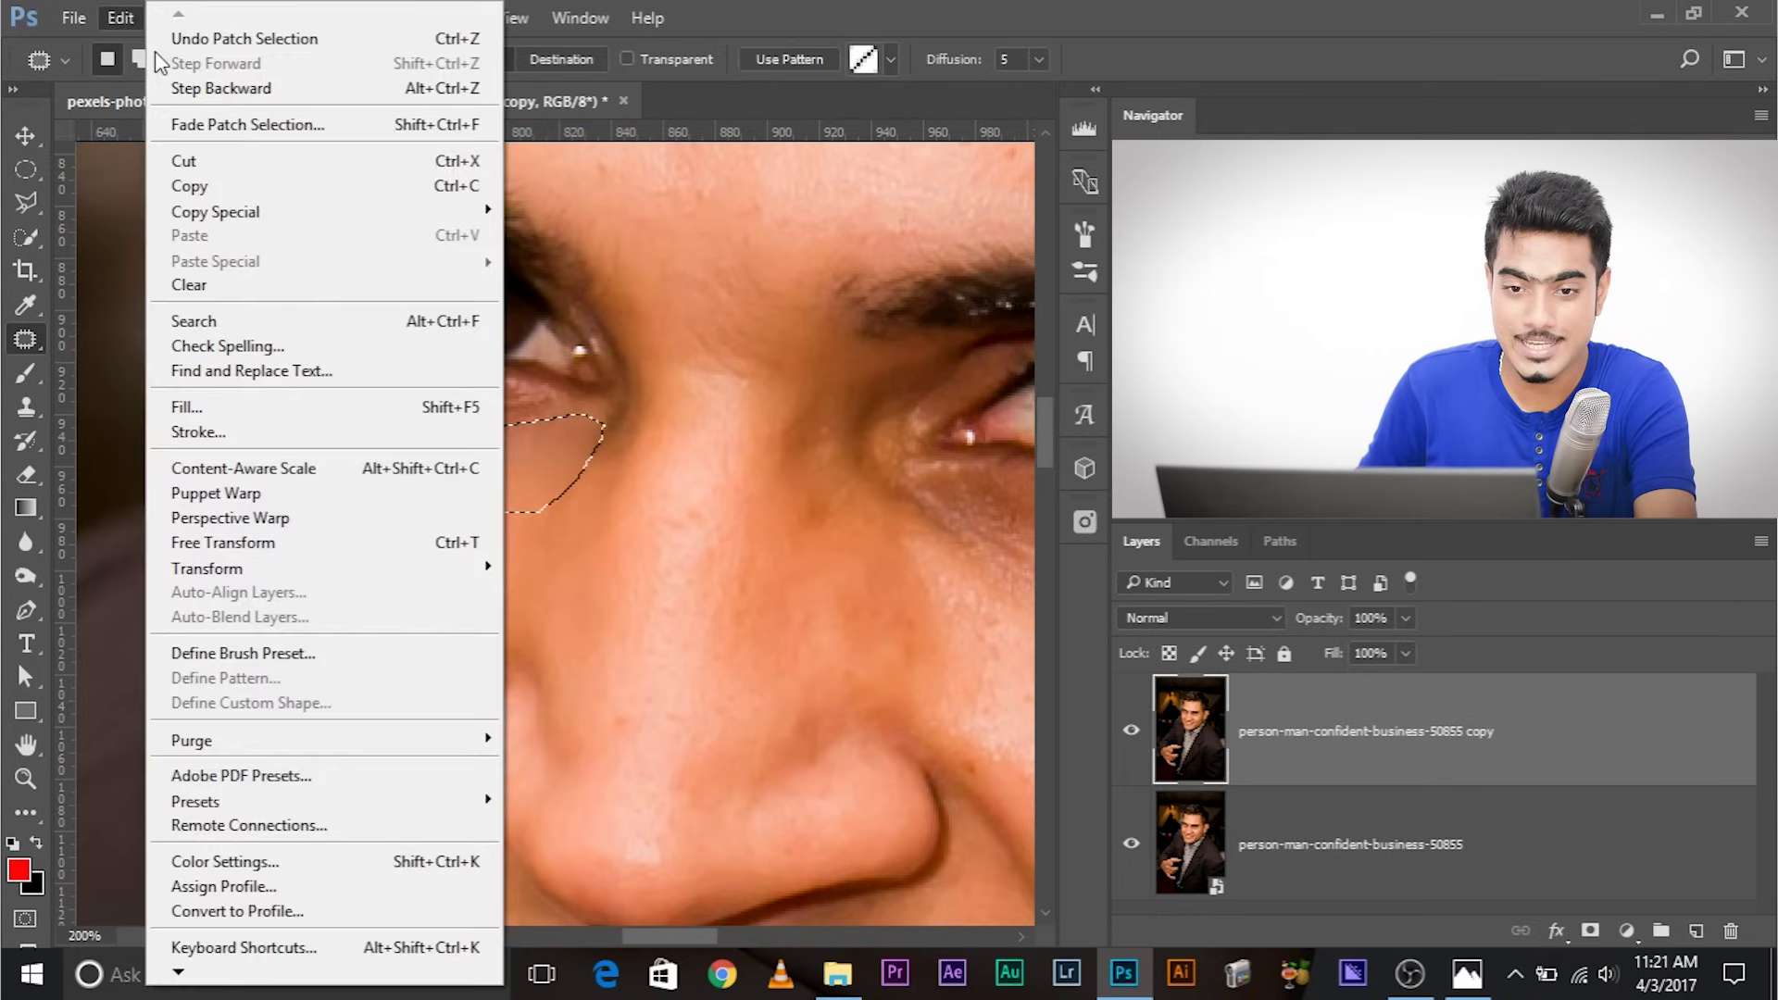
pyautogui.click(226, 126)
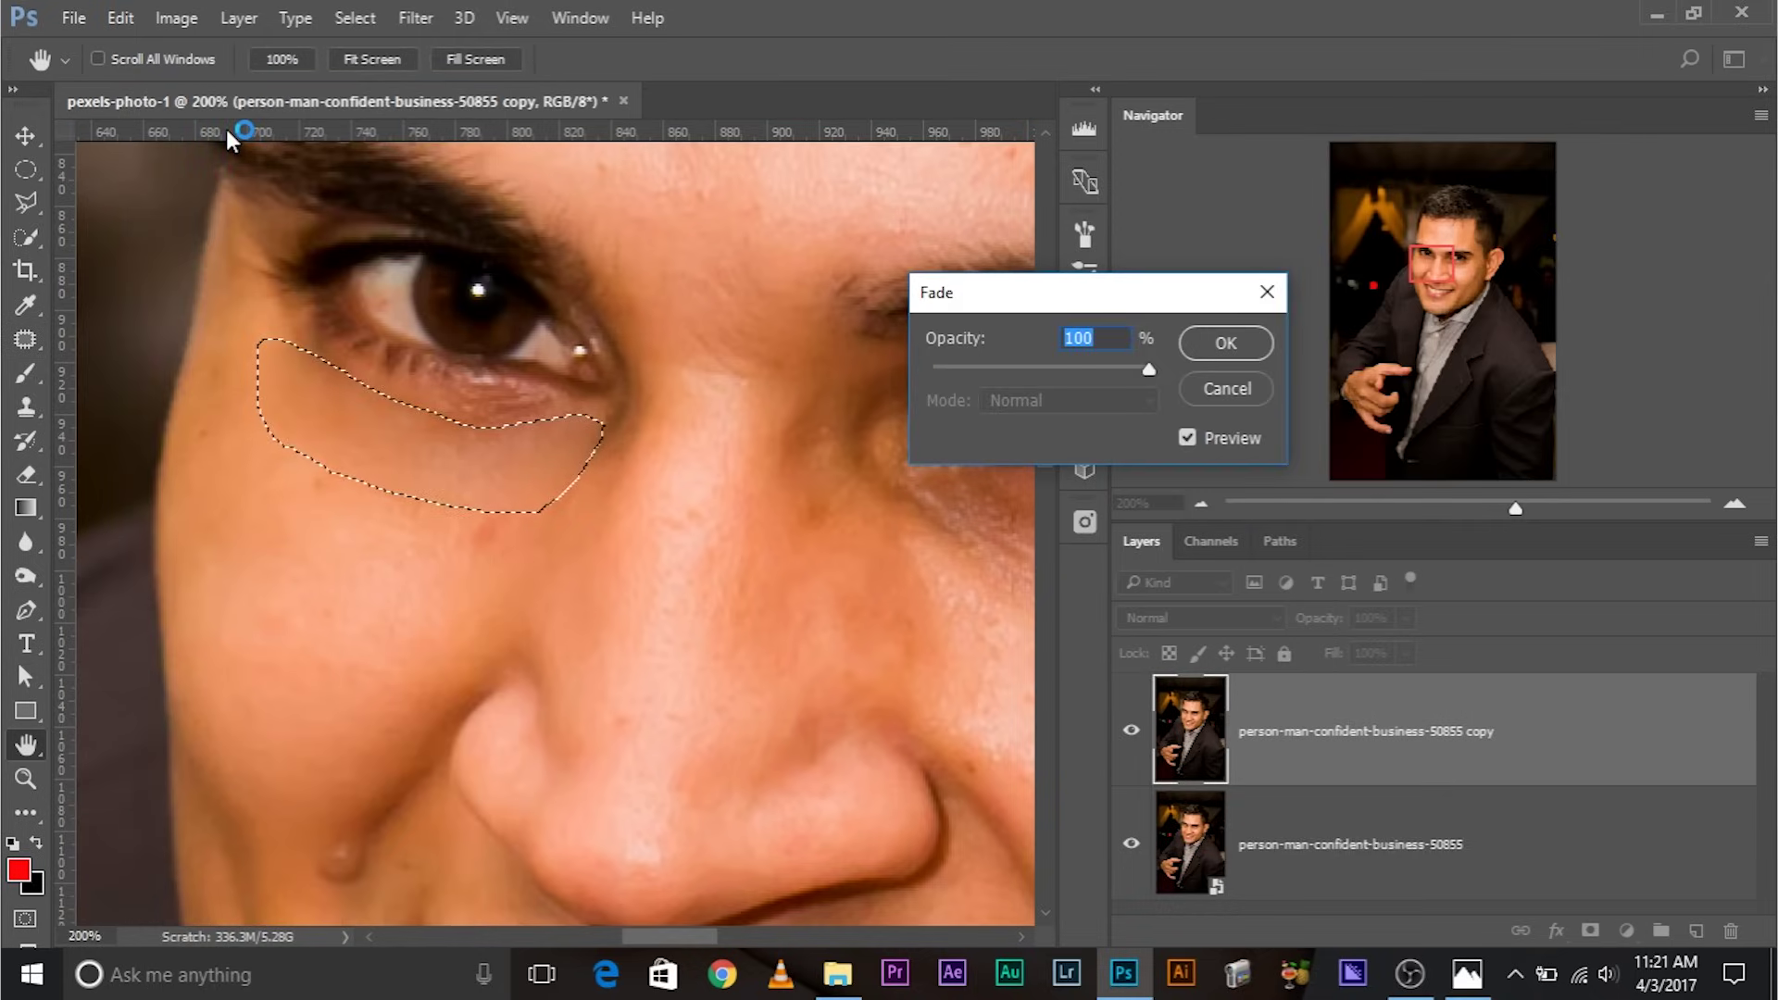
pyautogui.click(1046, 367)
pyautogui.moveTo(1011, 369)
pyautogui.mouseDown()
pyautogui.moveTo(956, 370)
pyautogui.moveTo(1017, 368)
pyautogui.mouseUp()
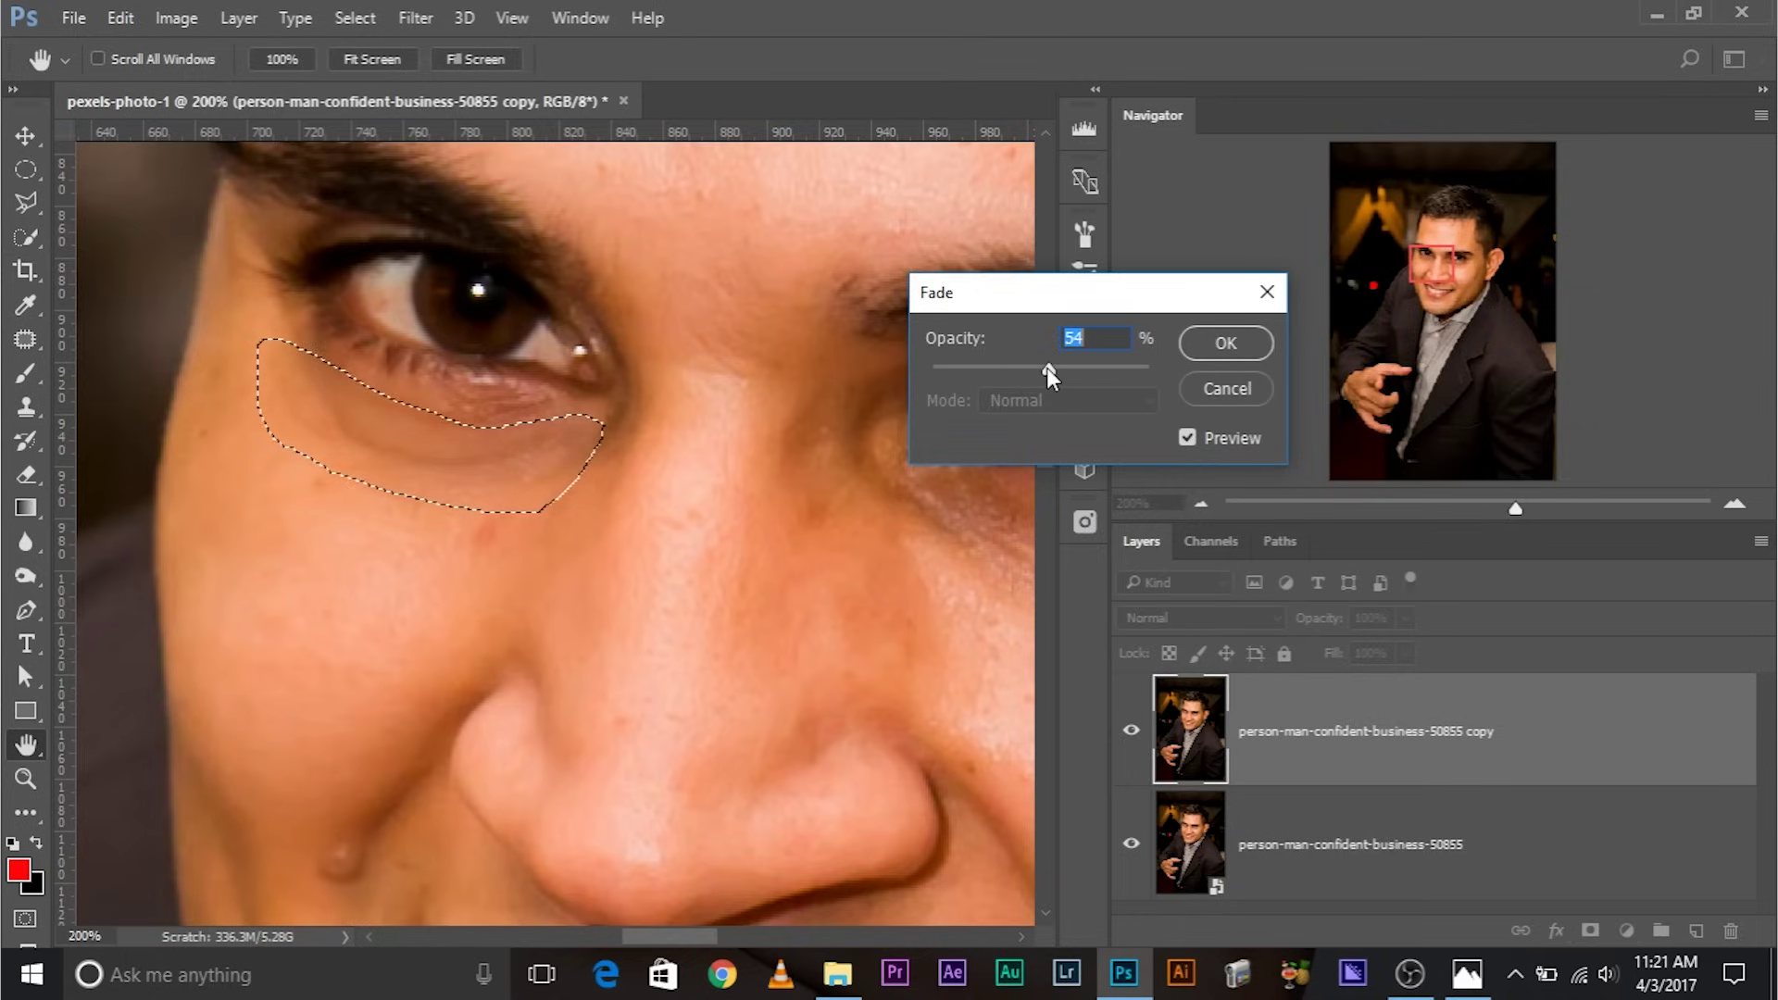
pyautogui.click(1221, 339)
pyautogui.hotkey('ctrl', 'd')
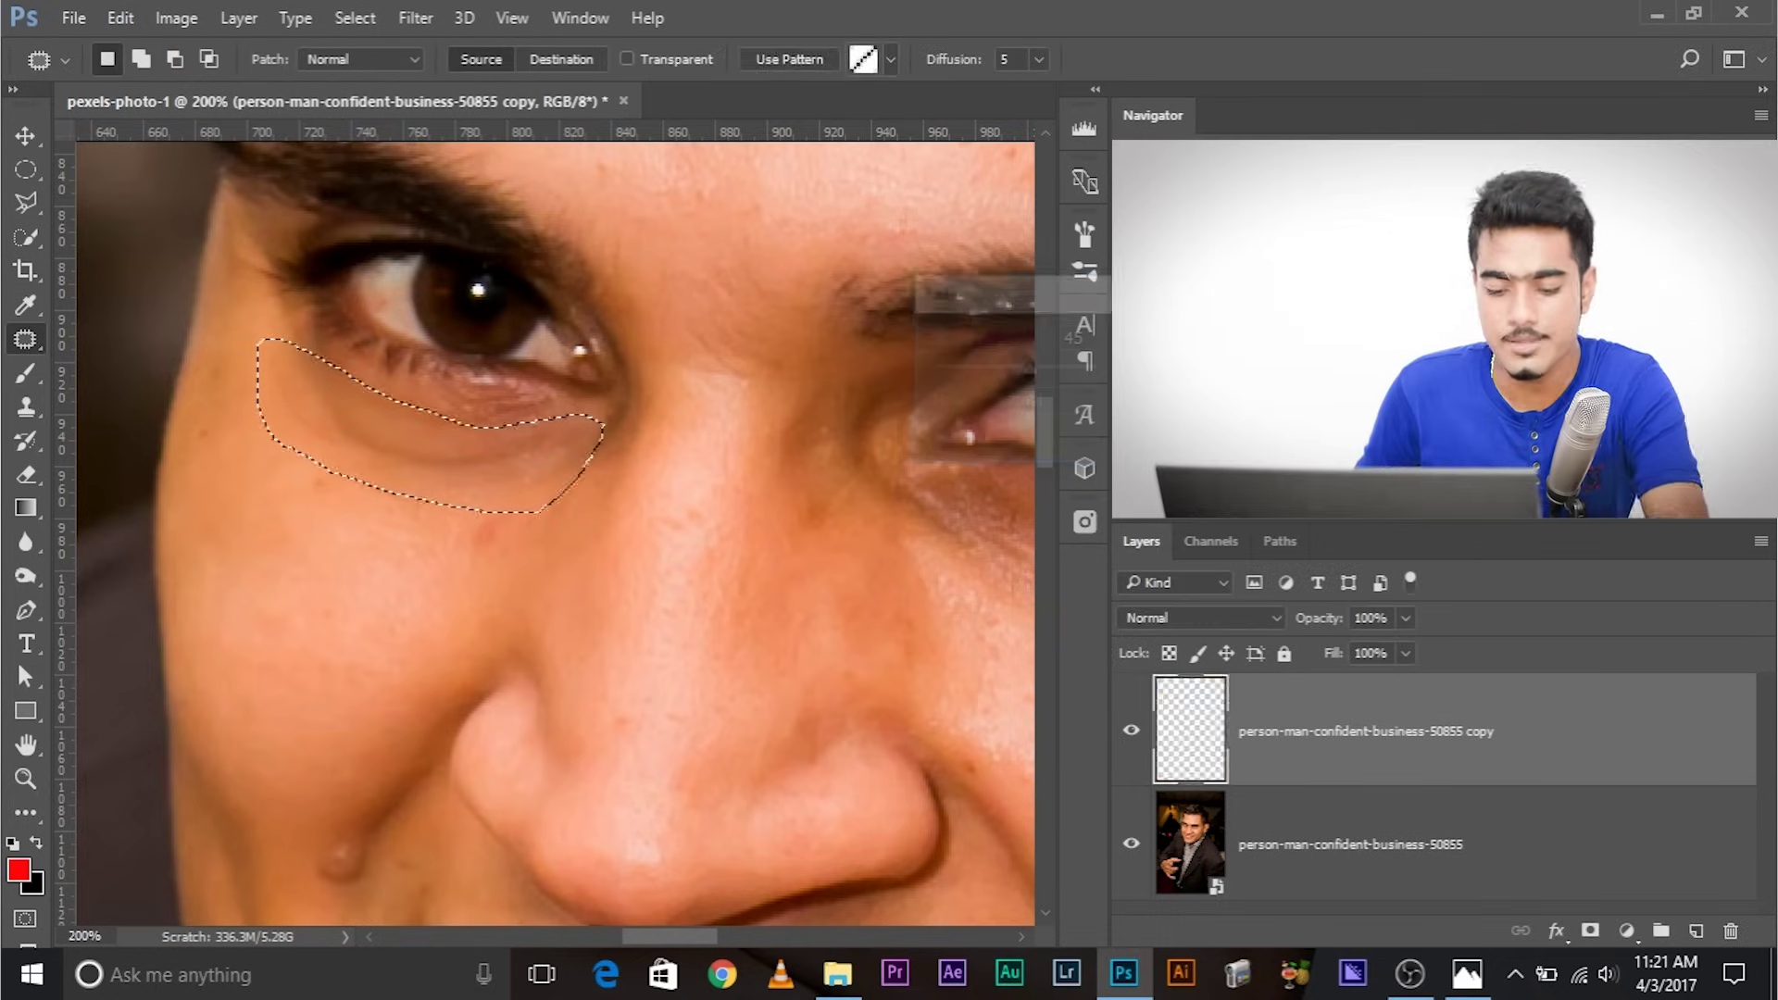
# Outline the bag under the man's left eye with the Patch tool and replace it with smooth cheek skin
pyautogui.moveTo(725, 560); pyautogui.dragTo(375, 516)
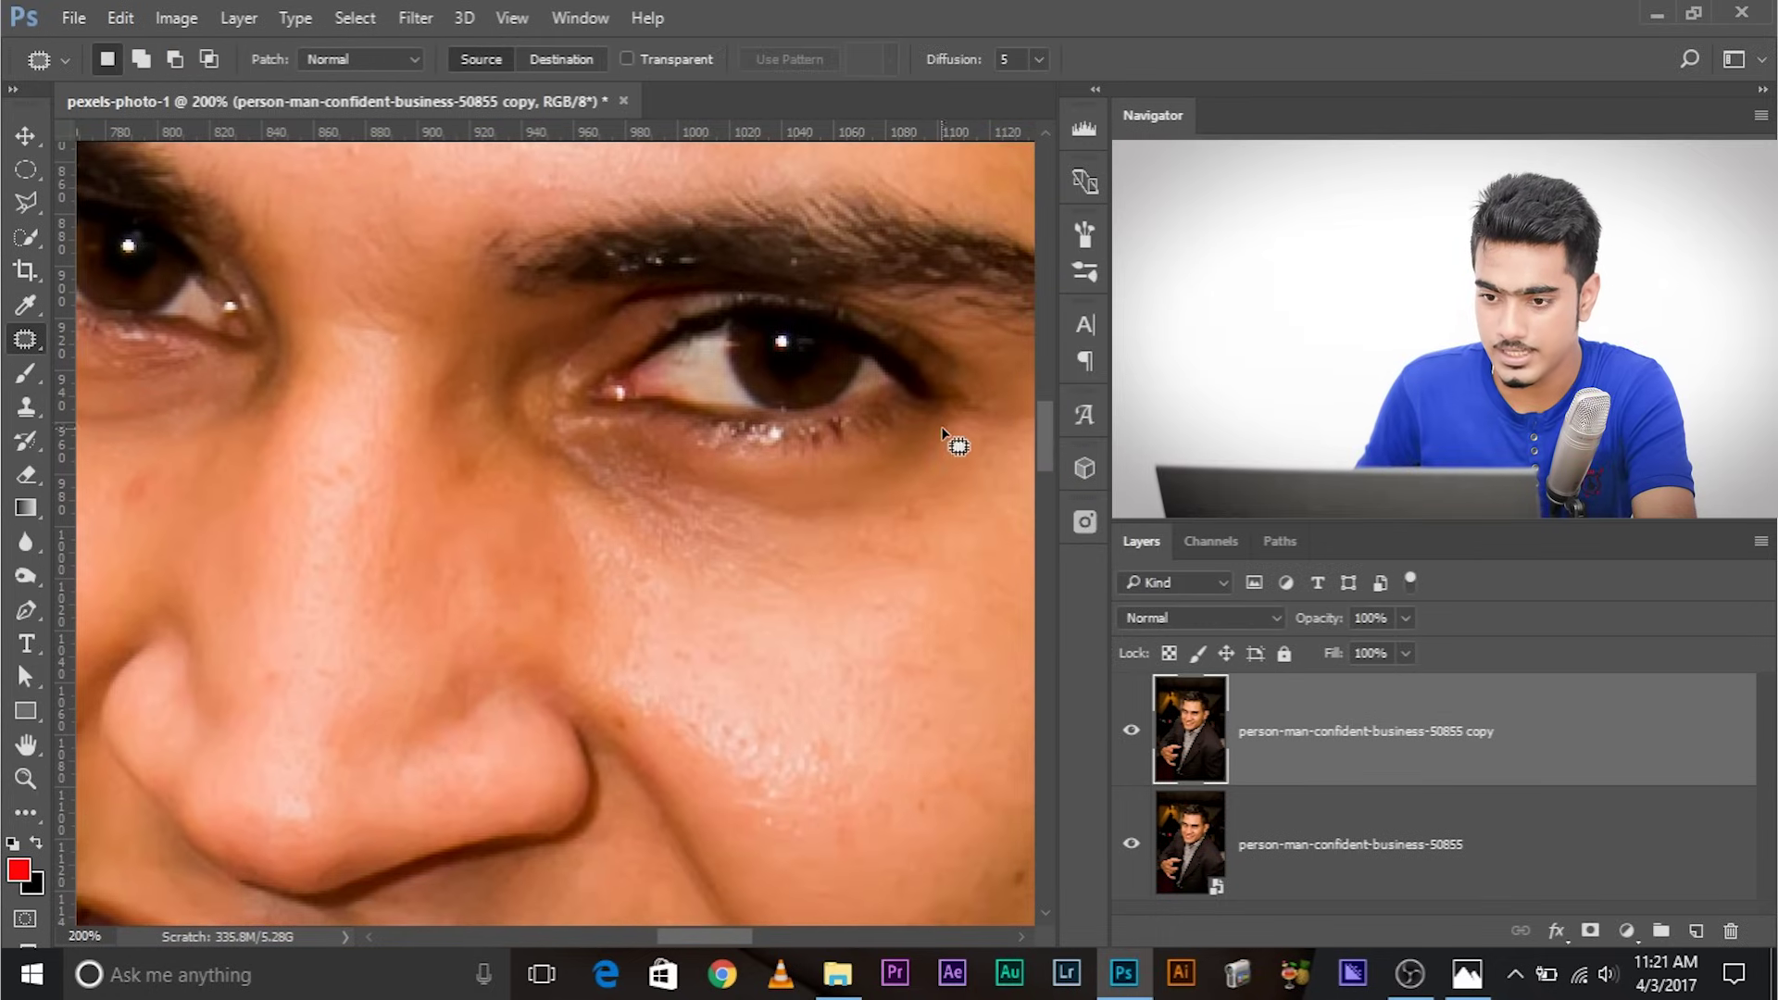
pyautogui.moveTo(731, 477)
pyautogui.mouseDown()
pyautogui.moveTo(615, 464)
pyautogui.moveTo(575, 519)
pyautogui.moveTo(726, 607)
pyautogui.moveTo(897, 589)
pyautogui.moveTo(984, 456)
pyautogui.moveTo(941, 431)
pyautogui.mouseUp()
pyautogui.moveTo(881, 587)
pyautogui.mouseDown()
pyautogui.moveTo(920, 627)
pyautogui.moveTo(959, 603)
pyautogui.mouseUp()
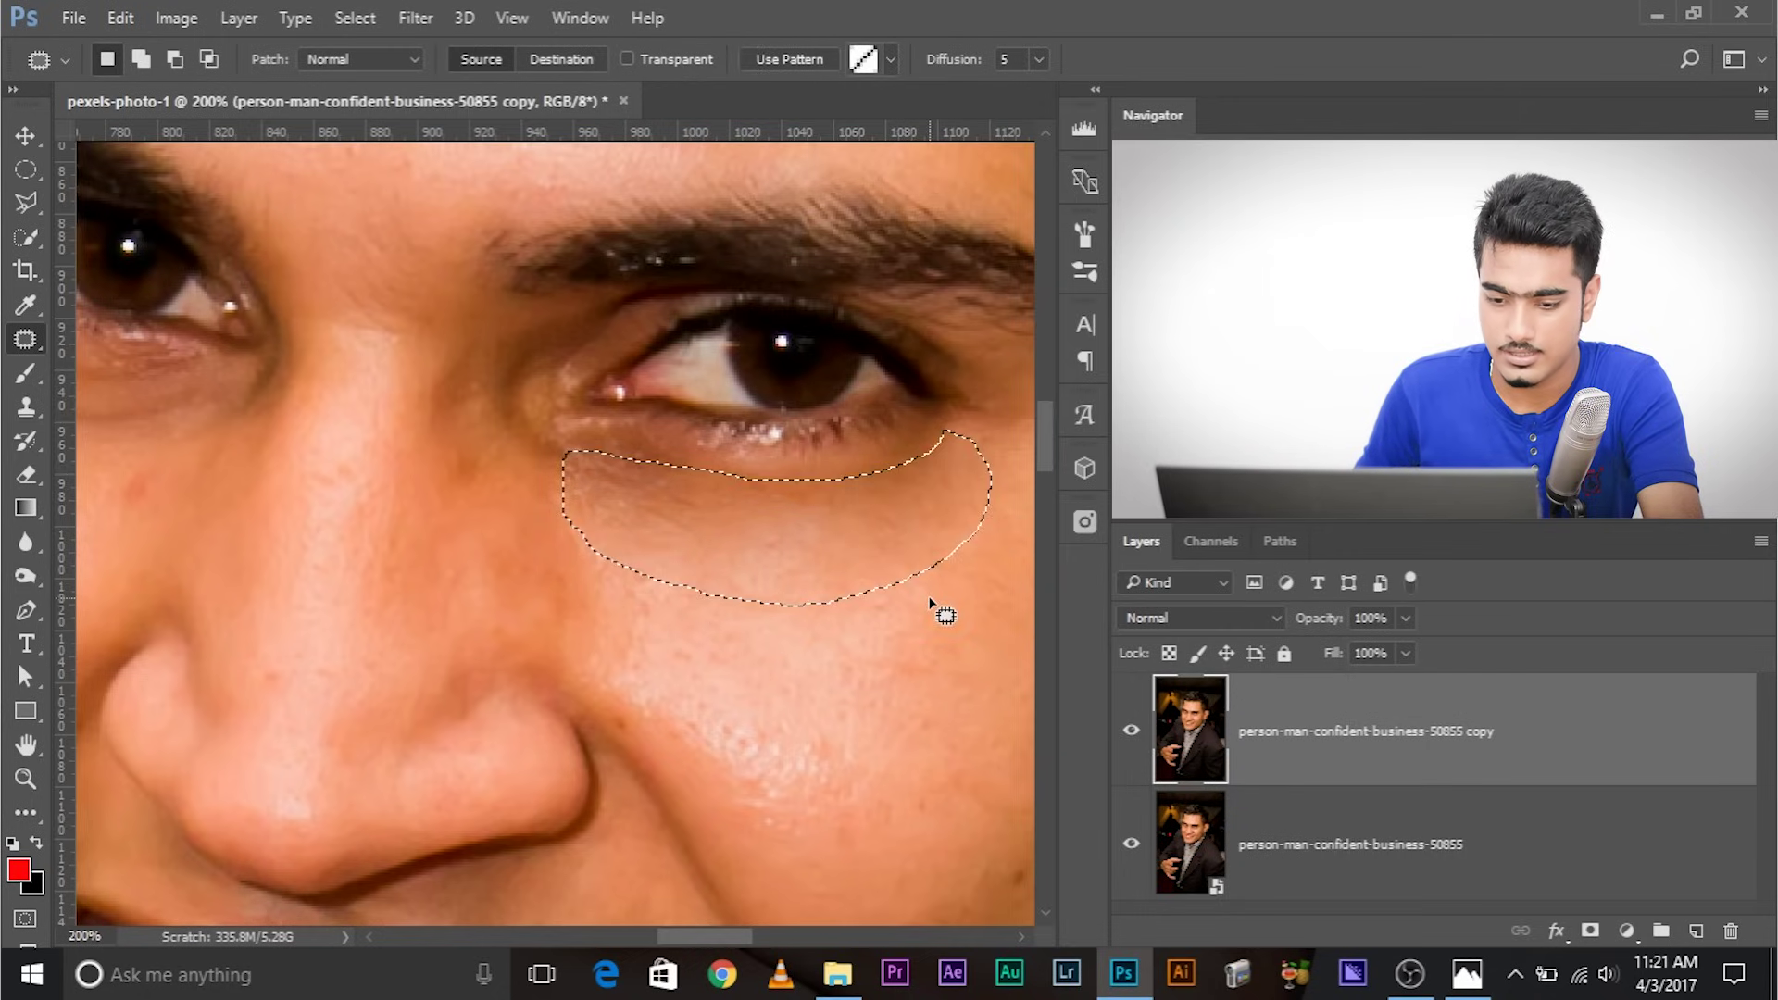
# Fade the patch under the man's left eye to 45% opacity and clear the selection
pyautogui.hotkey('ctrl', 'shift', 'f')
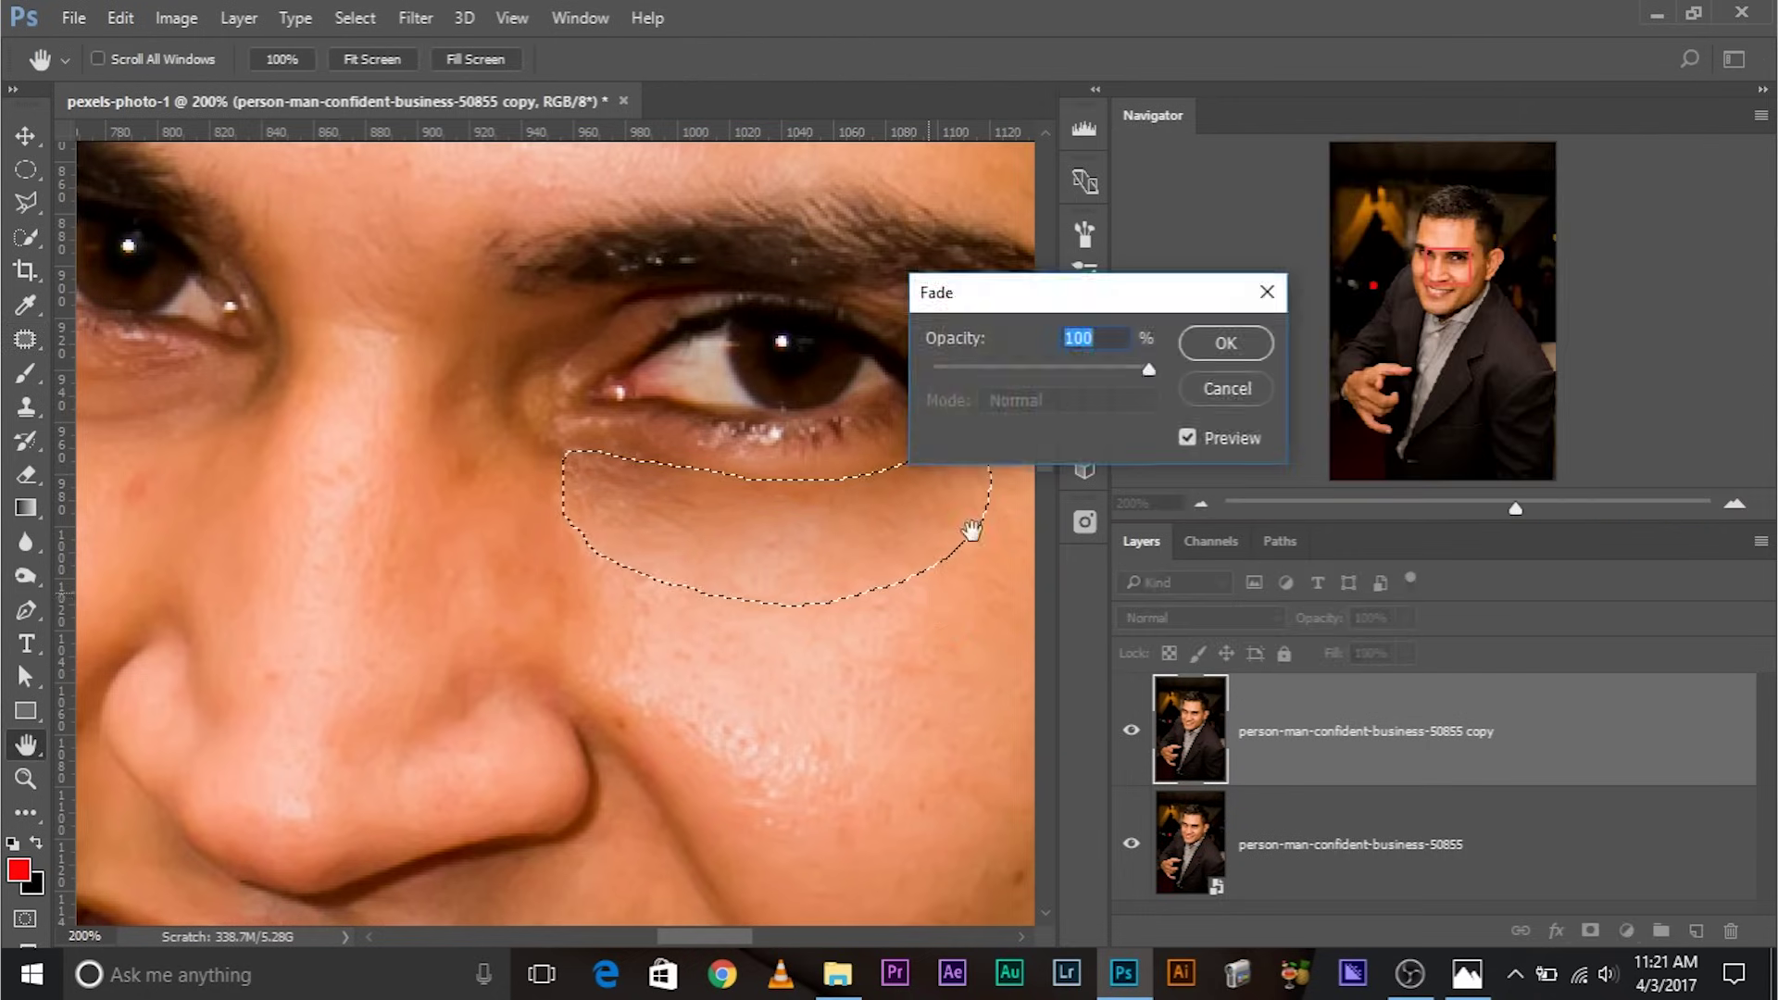
pyautogui.moveTo(1009, 365); pyautogui.dragTo(1030, 365)
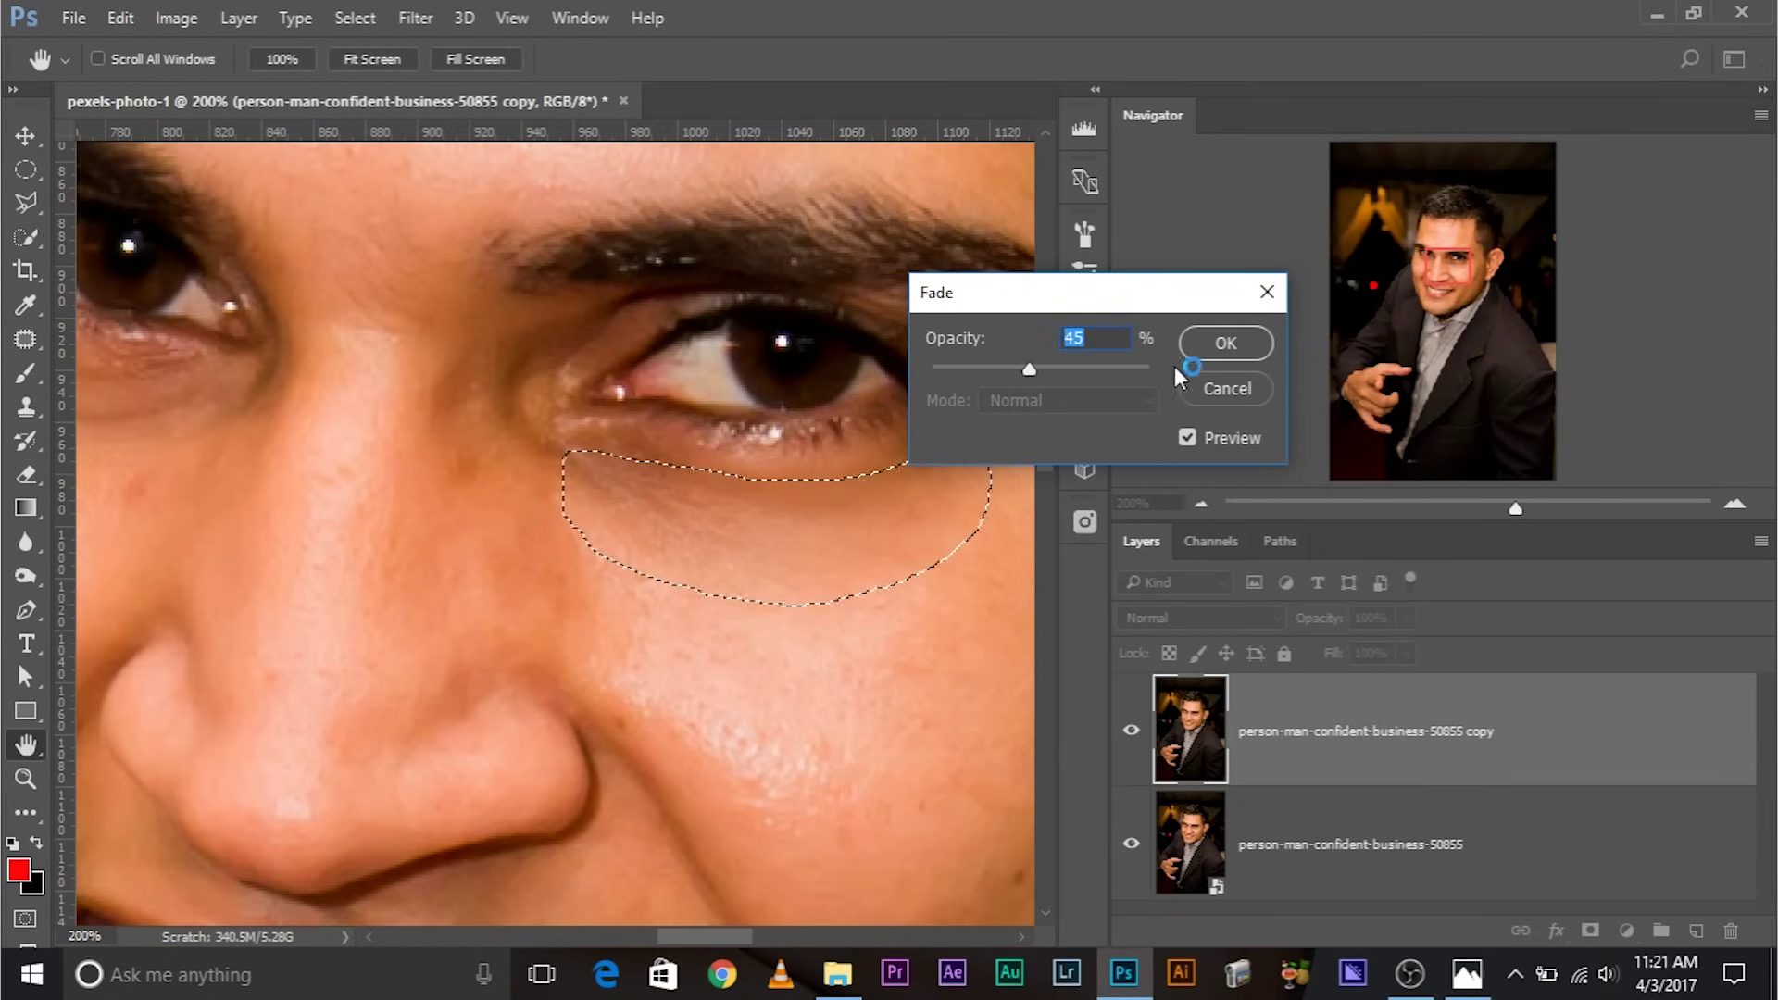
pyautogui.click(1234, 343)
pyautogui.hotkey('ctrl', 'd')
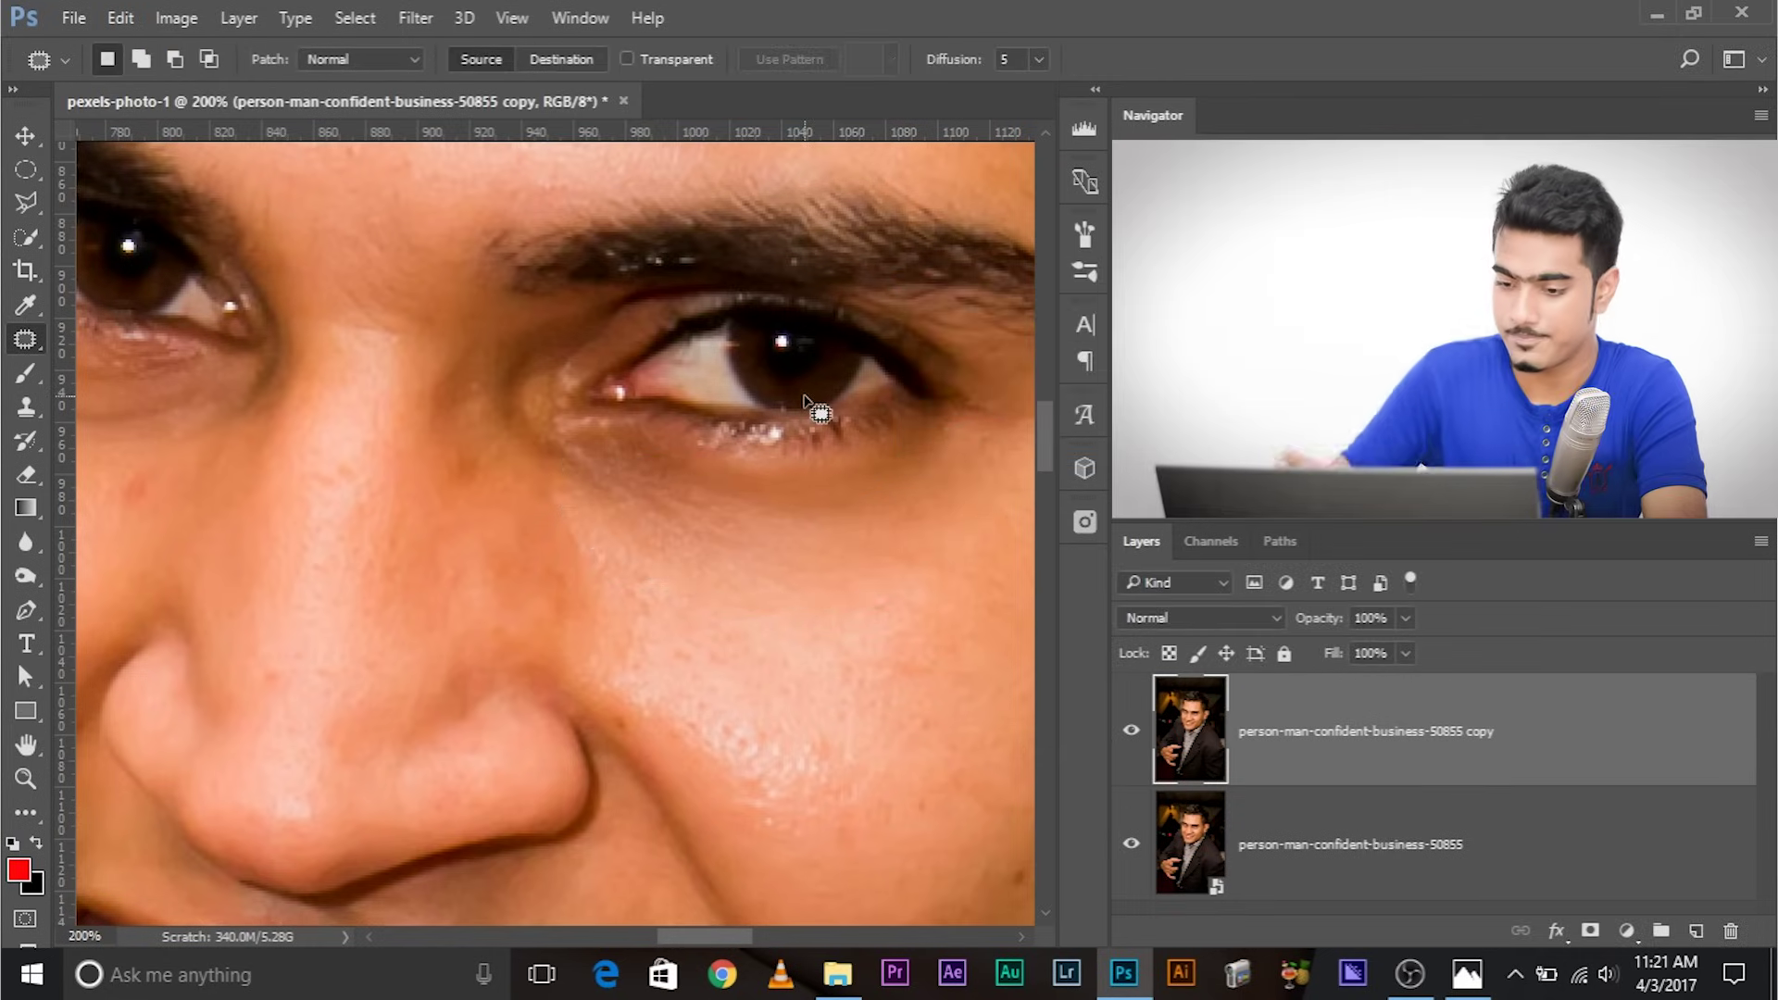
# Compare the retouched face with the original by hiding and reshowing the duplicated photo layer, and inspect the area under the eyes
pyautogui.hotkey('ctrl', '-')
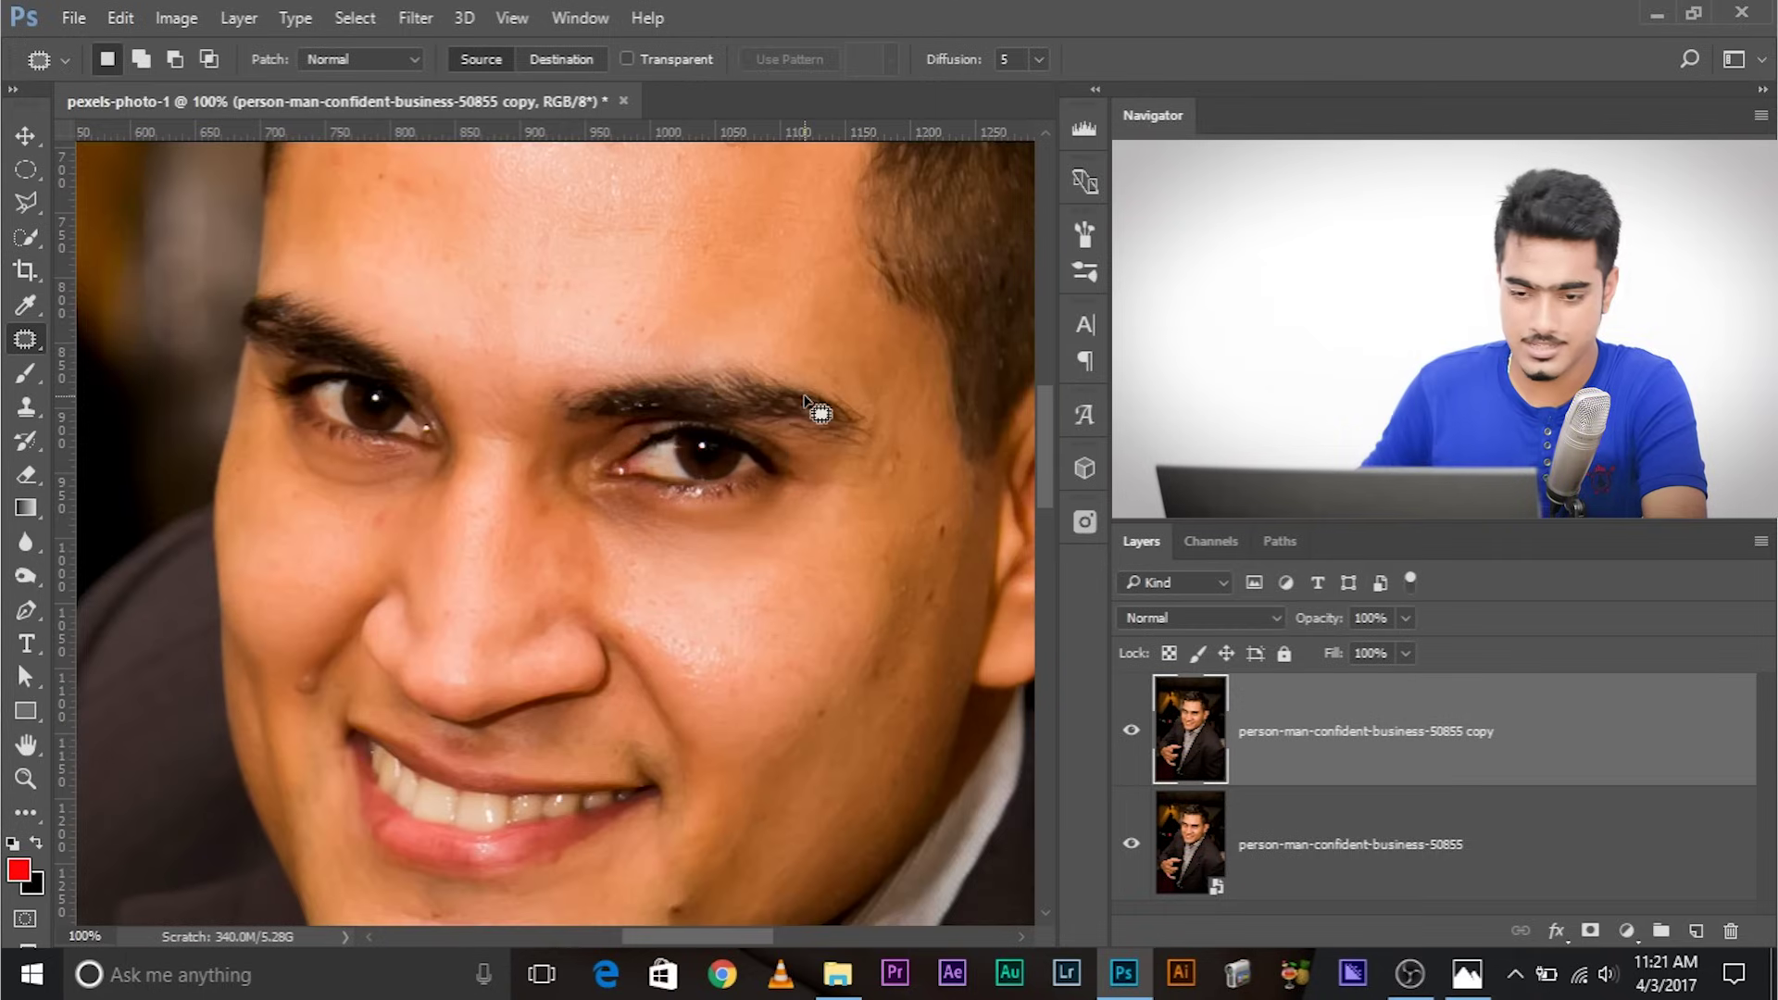
pyautogui.click(1130, 733)
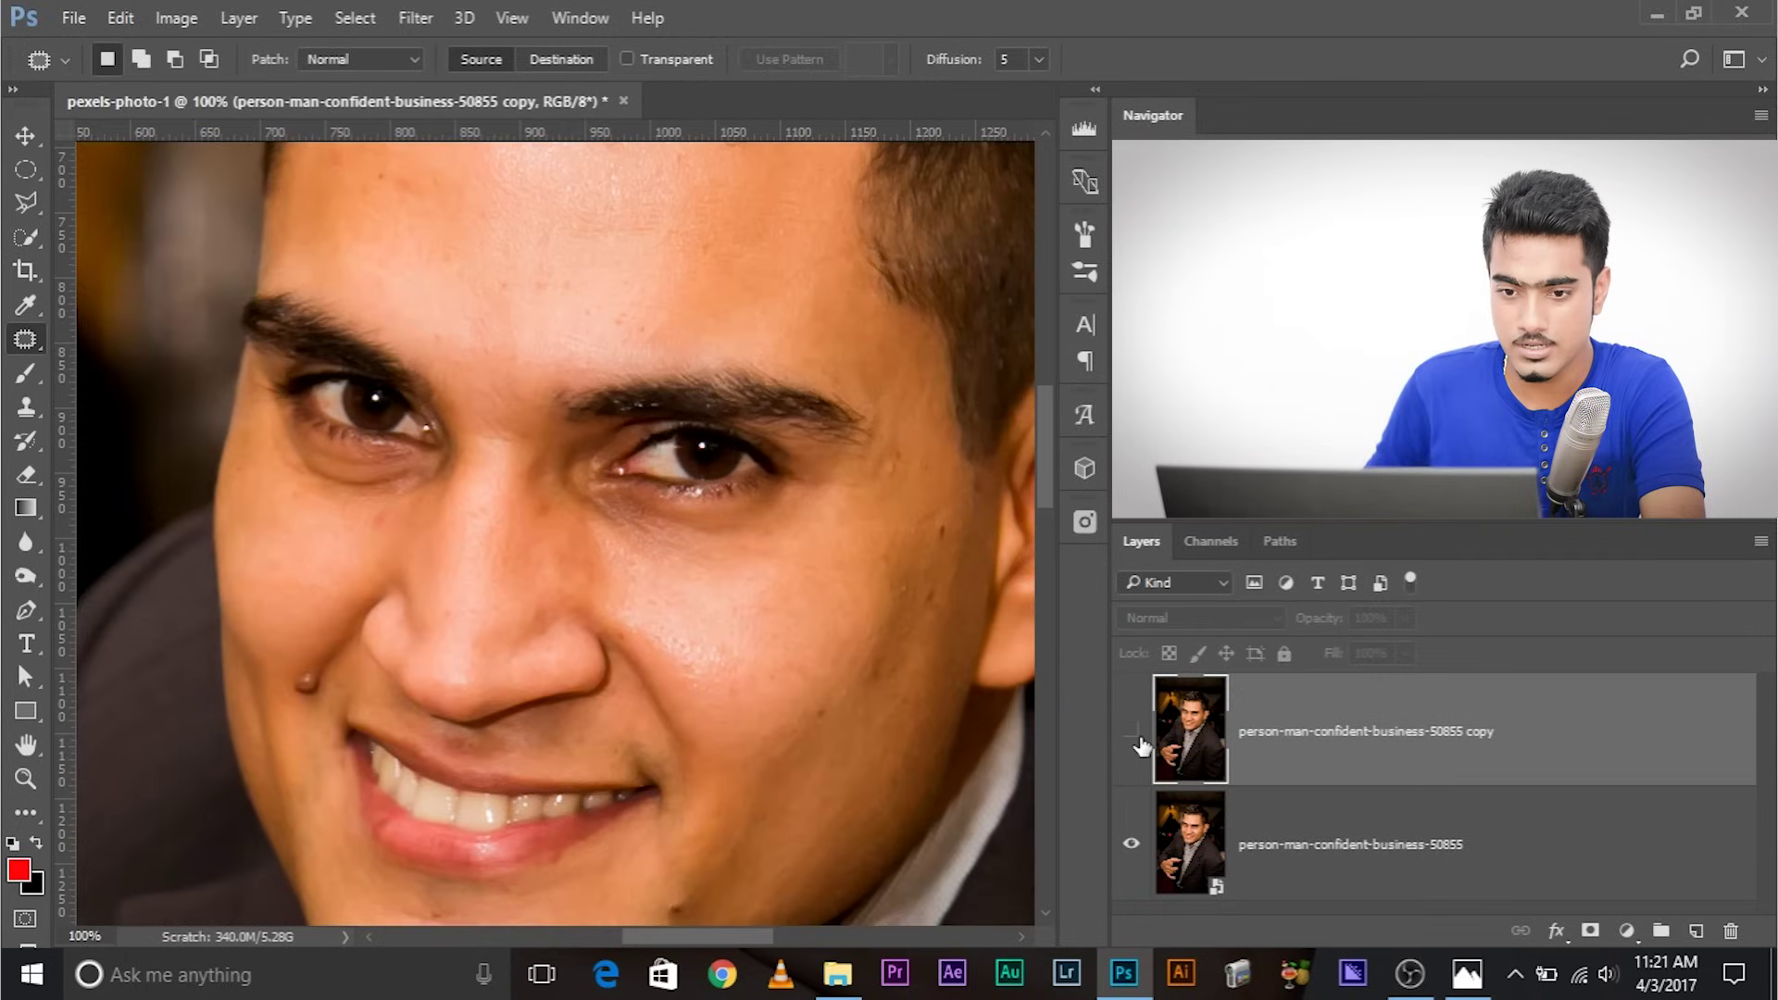
pyautogui.click(1132, 731)
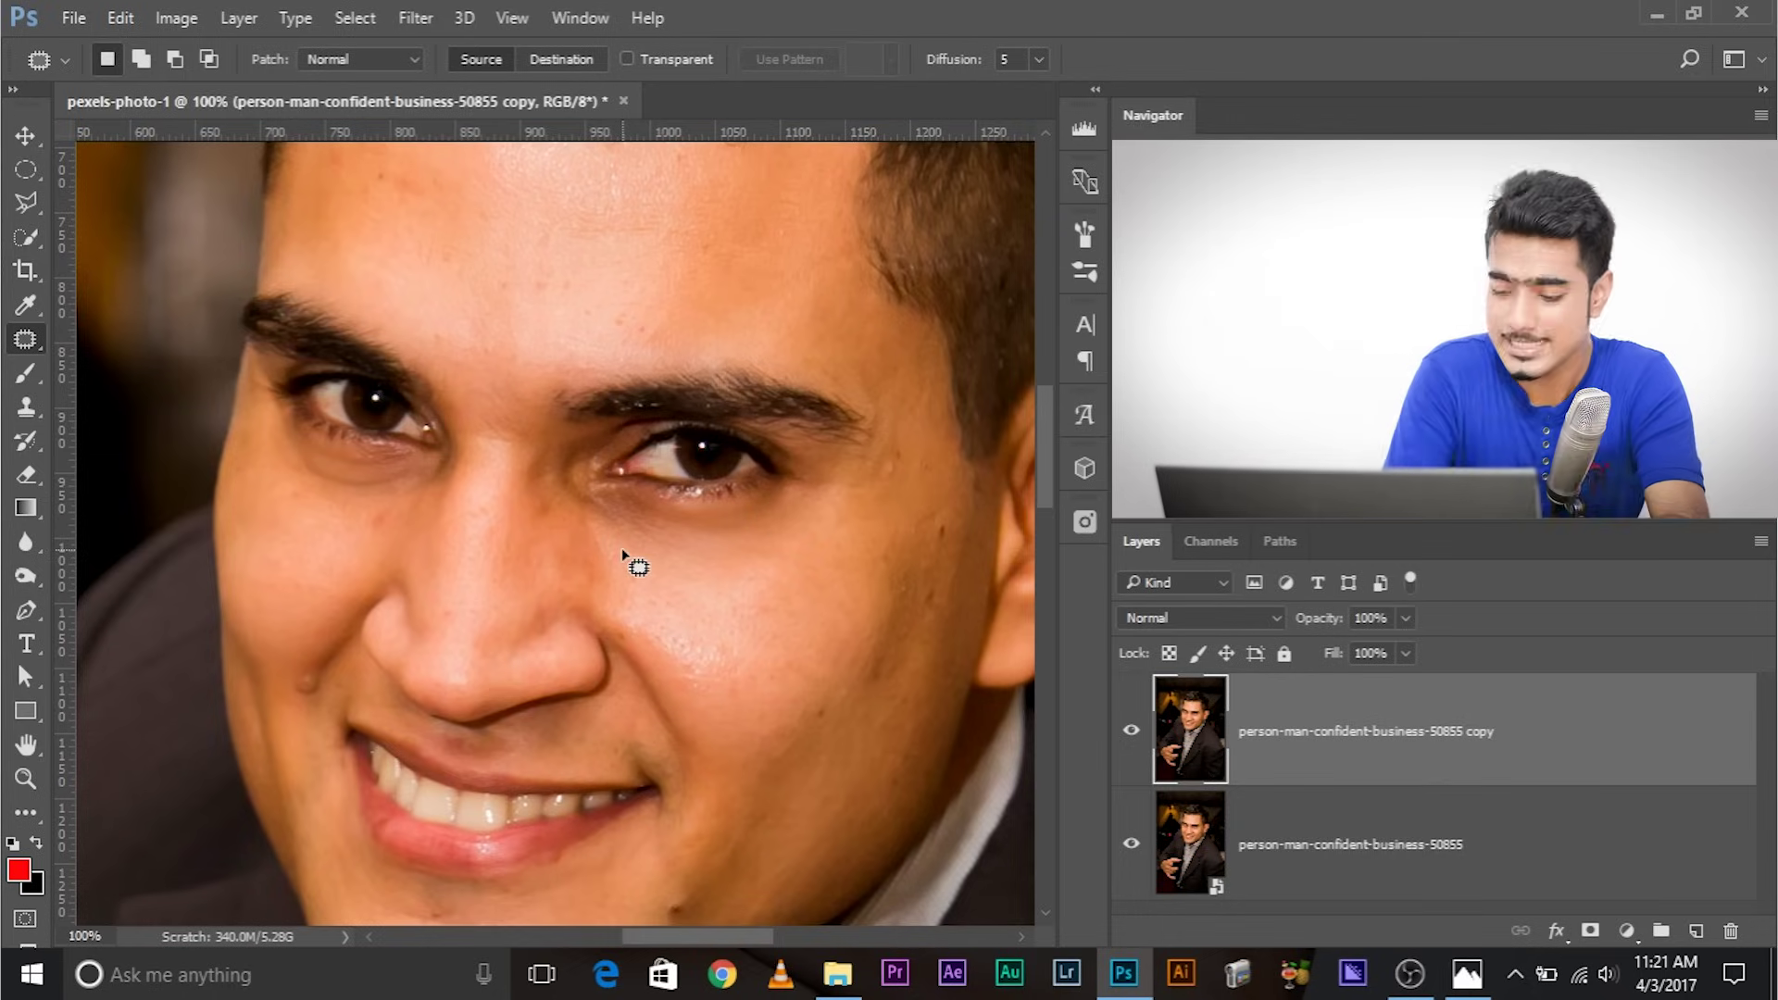
pyautogui.hotkey('ctrl', '+')
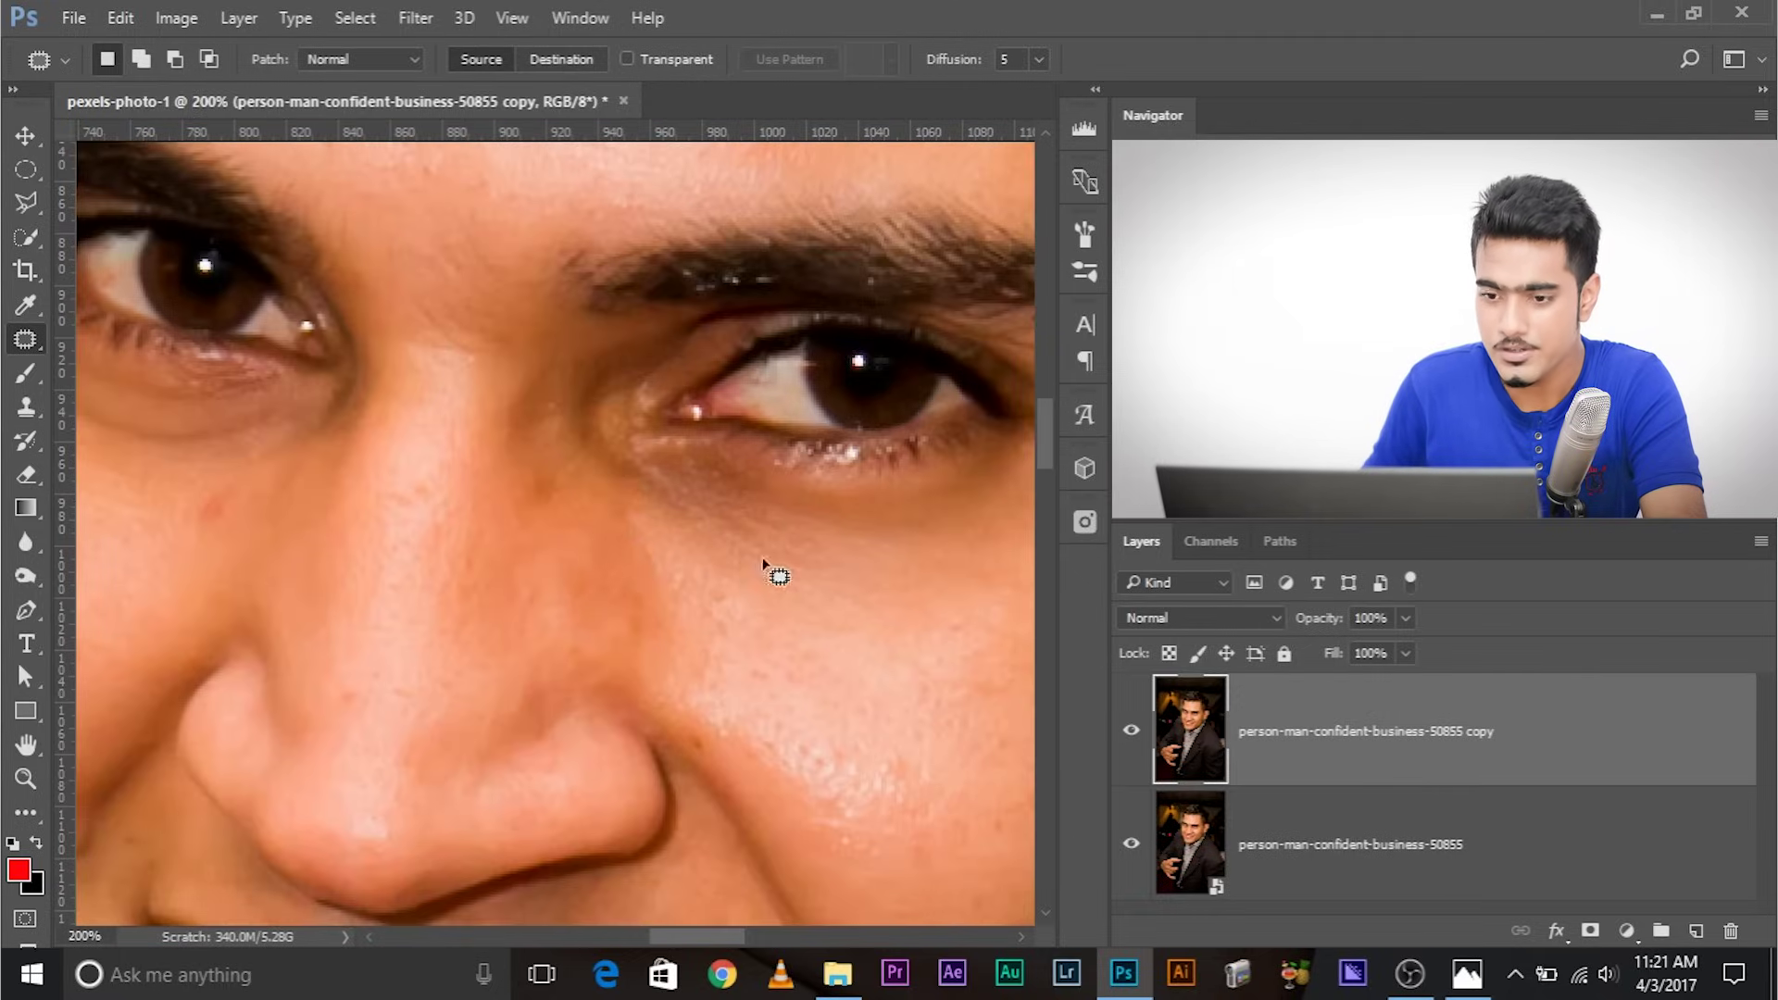